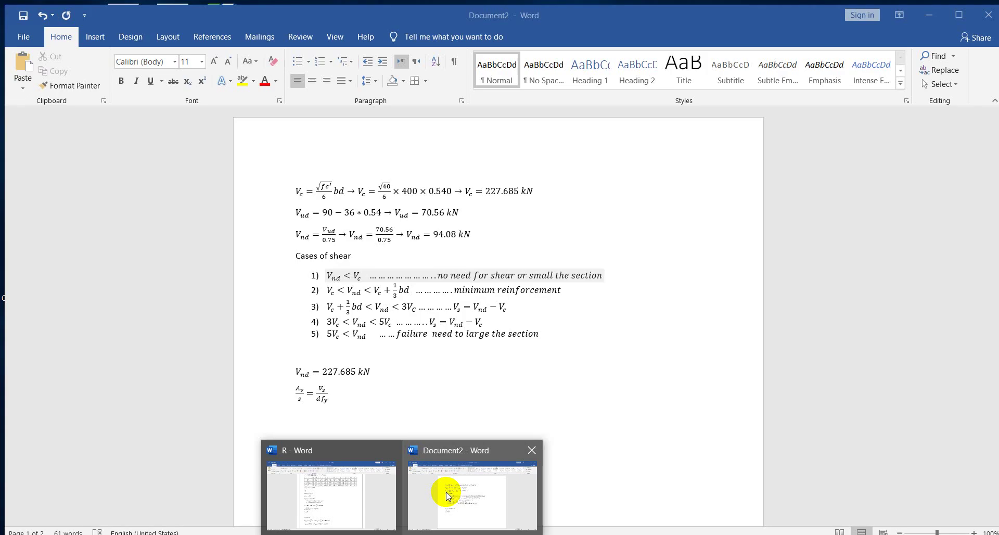
- Review the shear cases in Document2 and the moment, deflection and steel area calculations in document R
{"action": "left_click", "coordinate": [436, 489]}
{"action": "scroll", "coordinate": [327, 369], "scroll_direction": "down", "scroll_amount": 3}
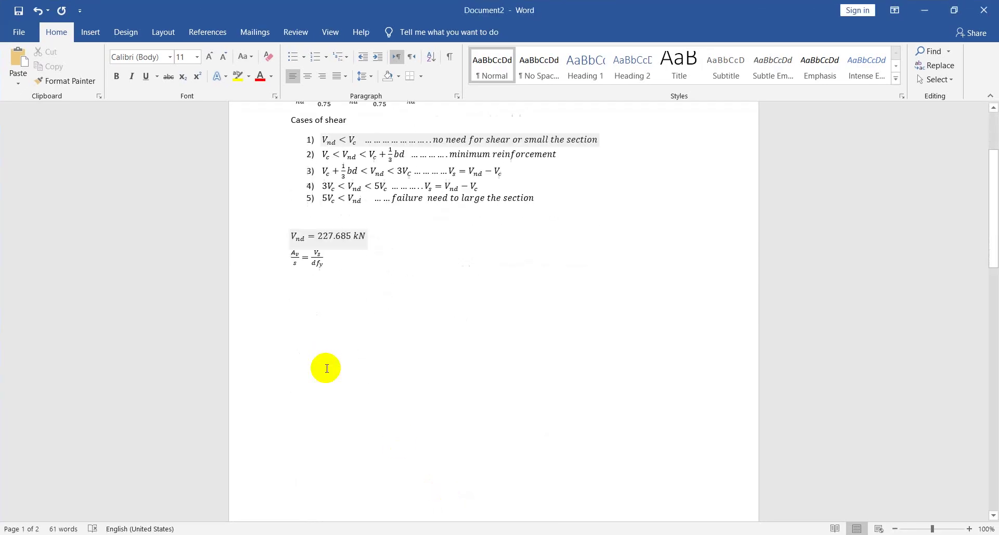
{"action": "scroll", "coordinate": [328, 359], "scroll_direction": "up", "scroll_amount": 3}
{"action": "scroll", "coordinate": [404, 323], "scroll_direction": "down", "scroll_amount": 3}
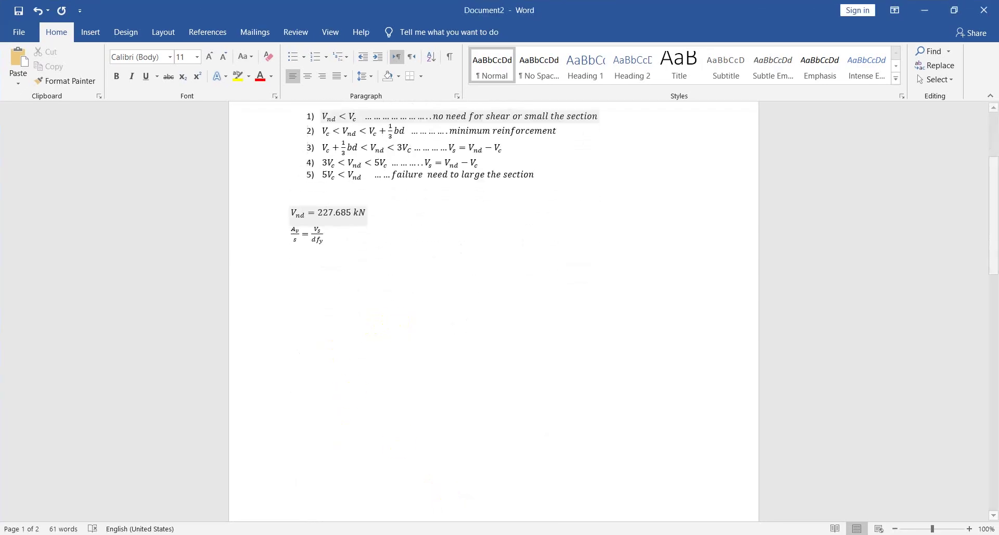
{"action": "left_click", "coordinate": [323, 509]}
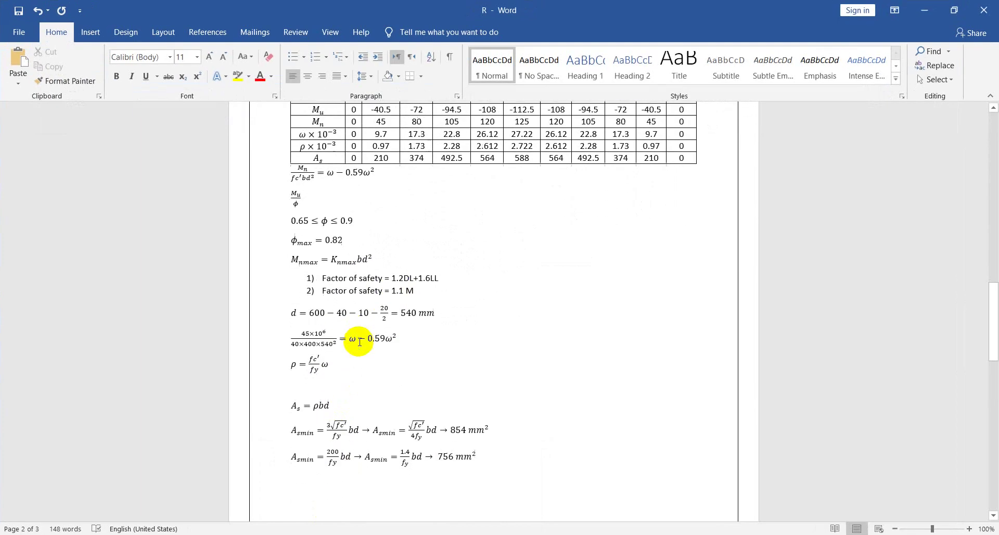
{"action": "scroll", "coordinate": [360, 342], "scroll_direction": "up", "scroll_amount": 12}
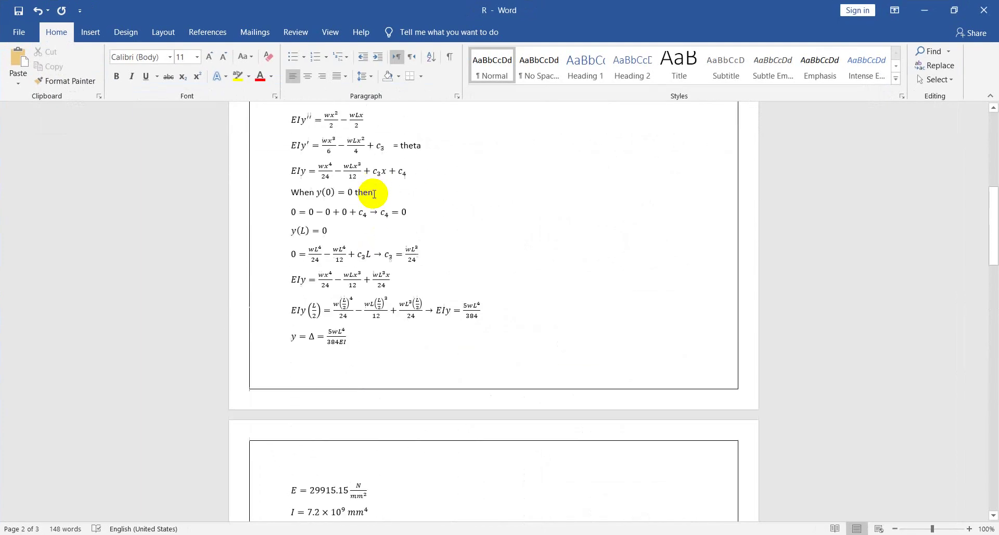
{"action": "scroll", "coordinate": [373, 193], "scroll_direction": "up", "scroll_amount": 7}
{"action": "scroll", "coordinate": [328, 163], "scroll_direction": "down", "scroll_amount": 2}
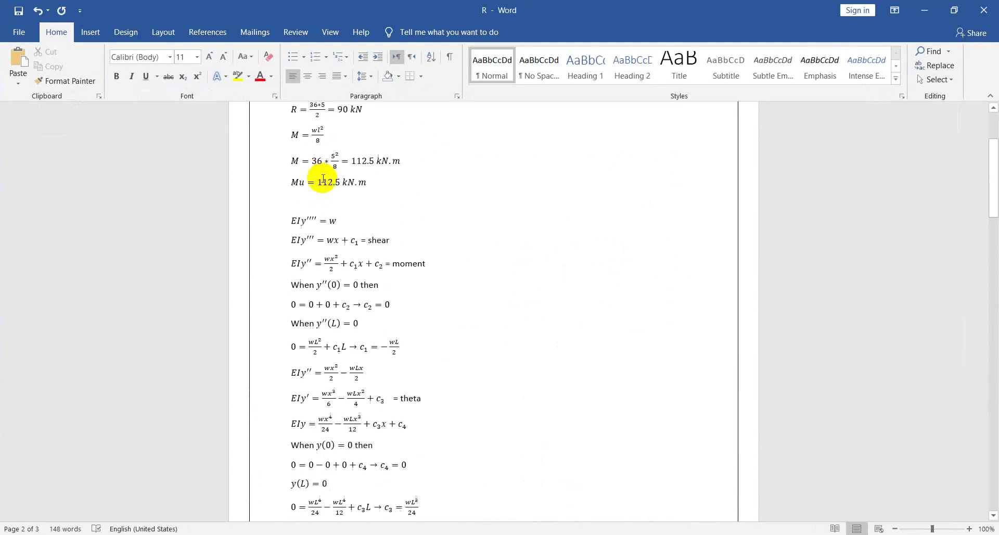
{"action": "scroll", "coordinate": [323, 178], "scroll_direction": "down", "scroll_amount": 13}
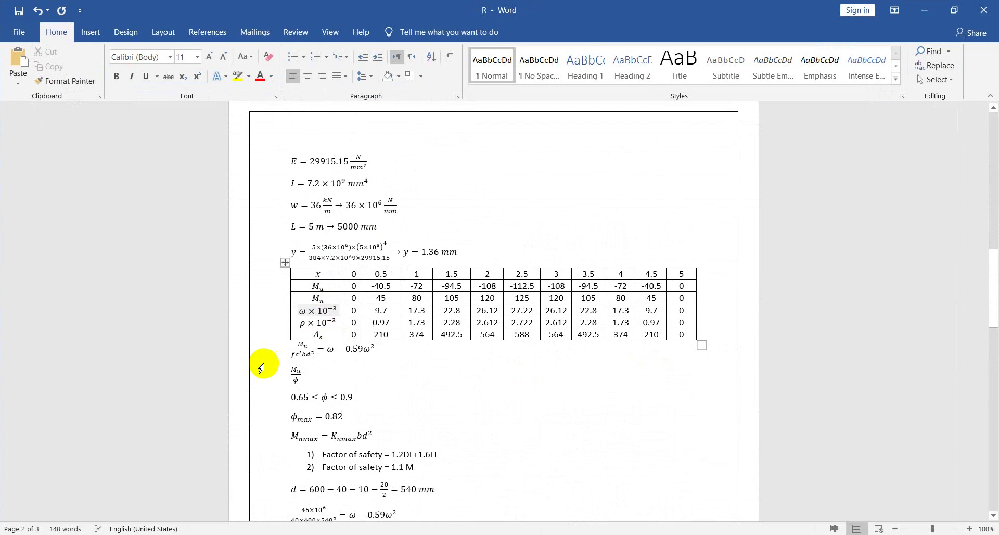
{"action": "scroll", "coordinate": [474, 371], "scroll_direction": "down", "scroll_amount": 4}
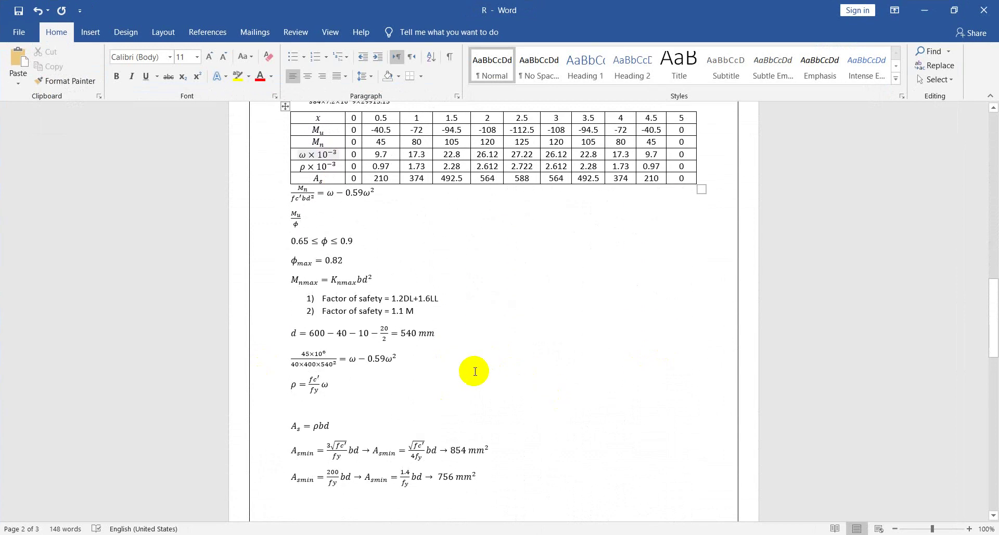
{"action": "scroll", "coordinate": [474, 371], "scroll_direction": "down", "scroll_amount": 3}
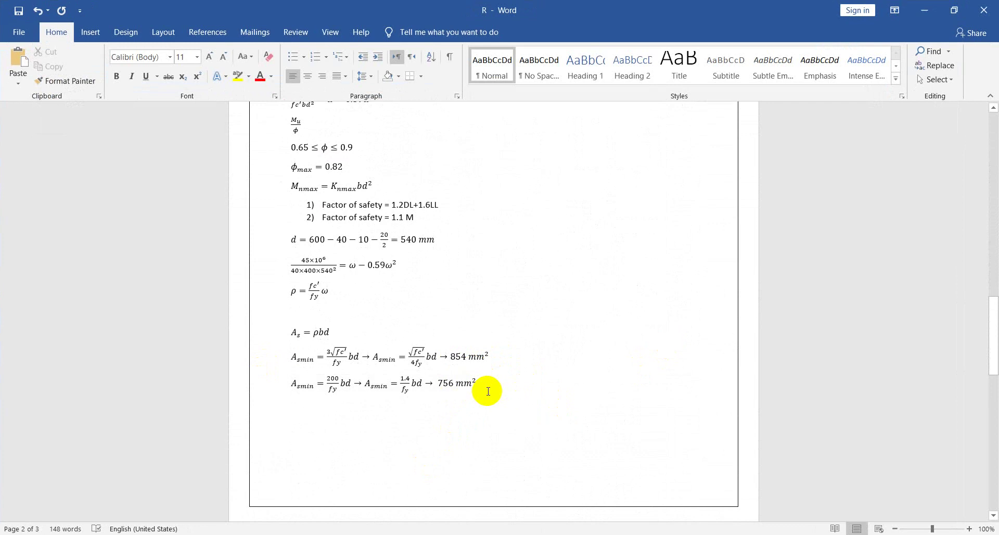
- Examine the two minimum steel area (A_smin) equations at the end of the calculations
{"action": "left_click_drag", "start_coordinate": [475, 382], "coordinate": [298, 359]}
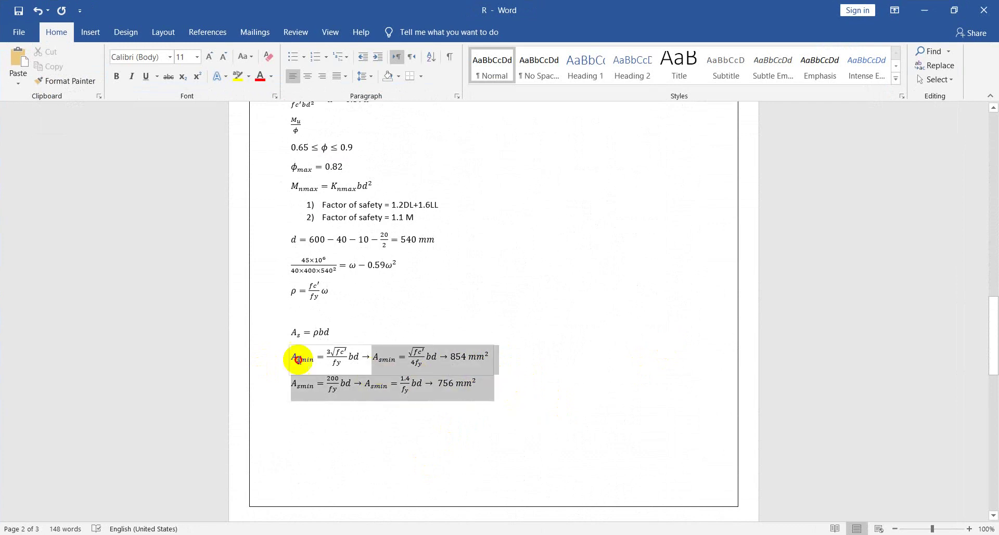
{"action": "left_click", "coordinate": [459, 384]}
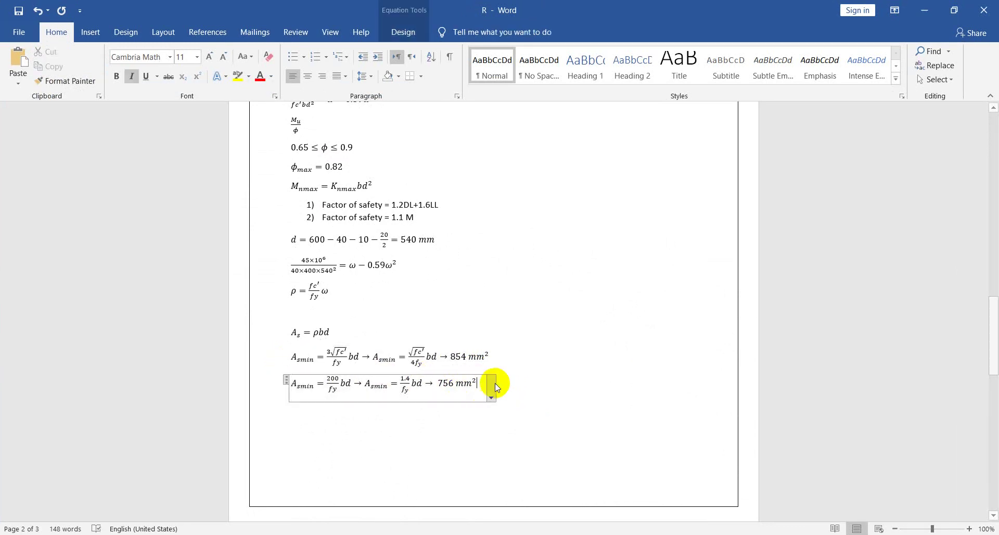
{"action": "left_click", "coordinate": [513, 382]}
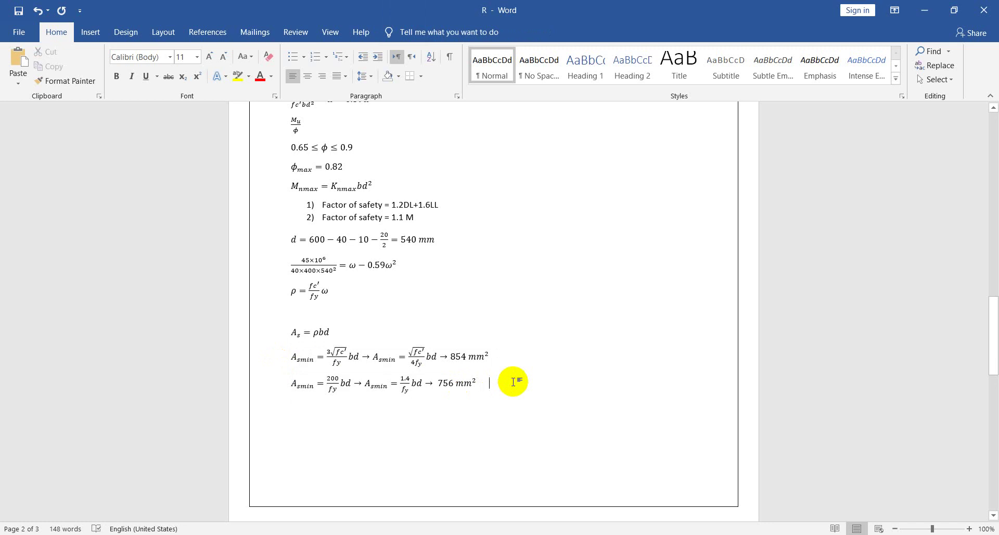
{"action": "left_click", "coordinate": [232, 357]}
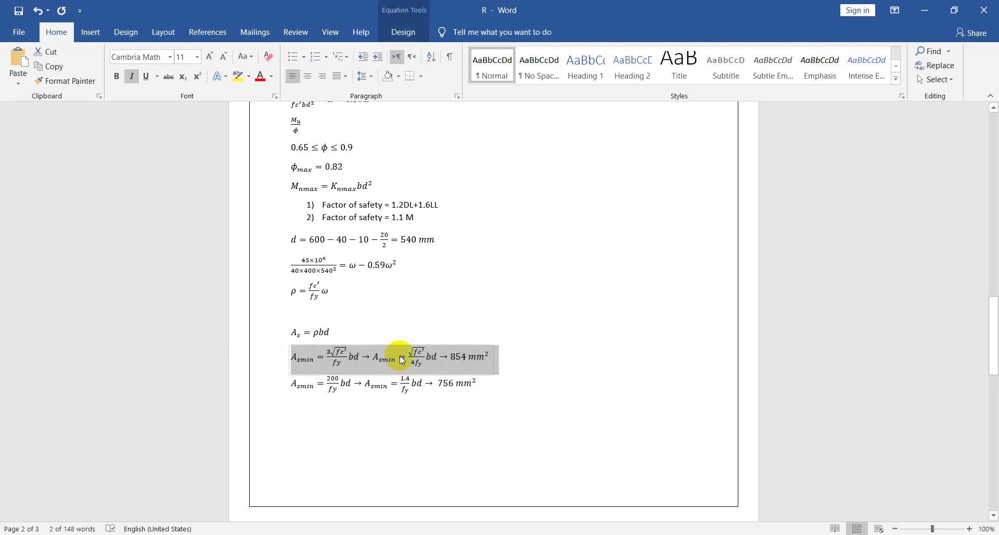
{"action": "left_click", "coordinate": [495, 368]}
{"action": "left_click", "coordinate": [491, 394]}
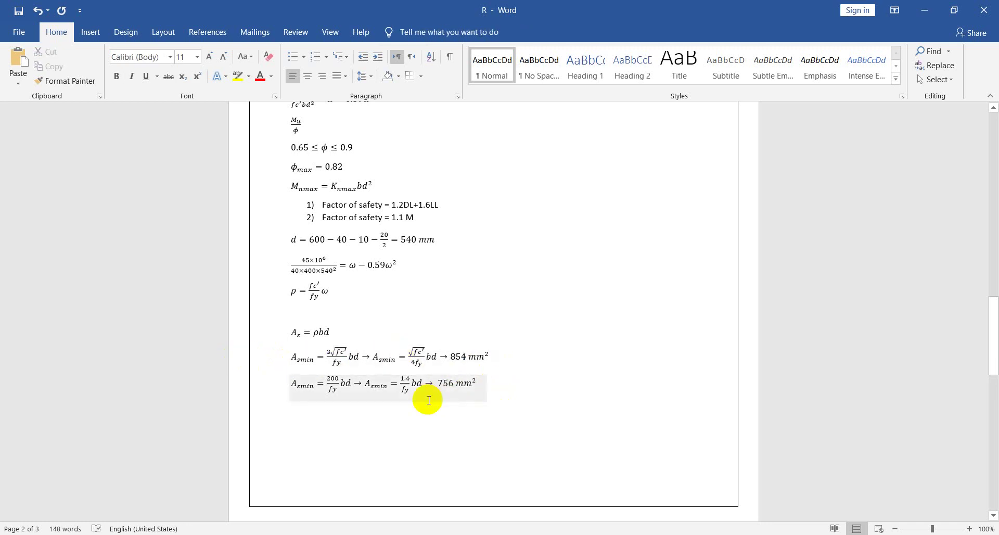
- Add blank lines below the second A_smin equation
{"action": "scroll", "coordinate": [475, 404], "scroll_direction": "down", "scroll_amount": 2}
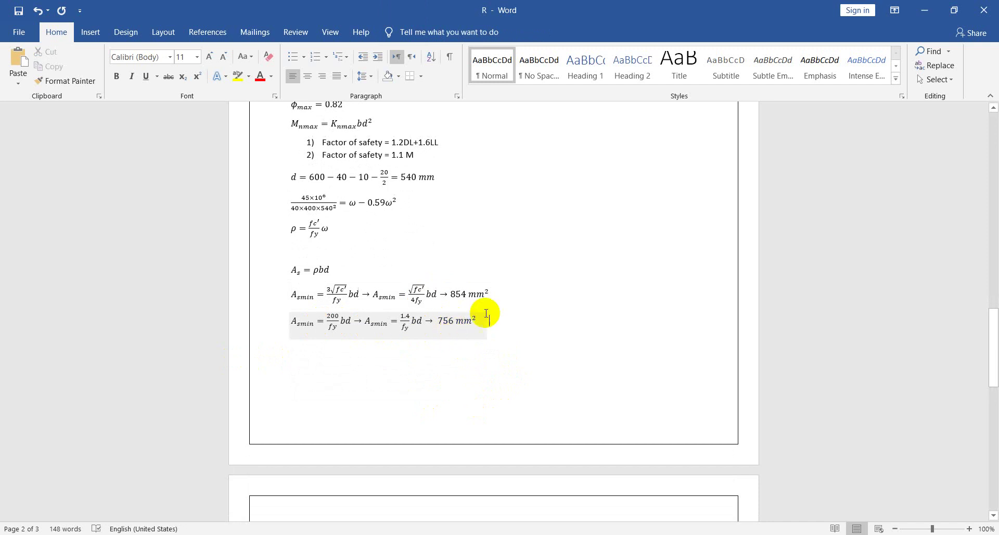
{"action": "scroll", "coordinate": [384, 398], "scroll_direction": "down", "scroll_amount": 3}
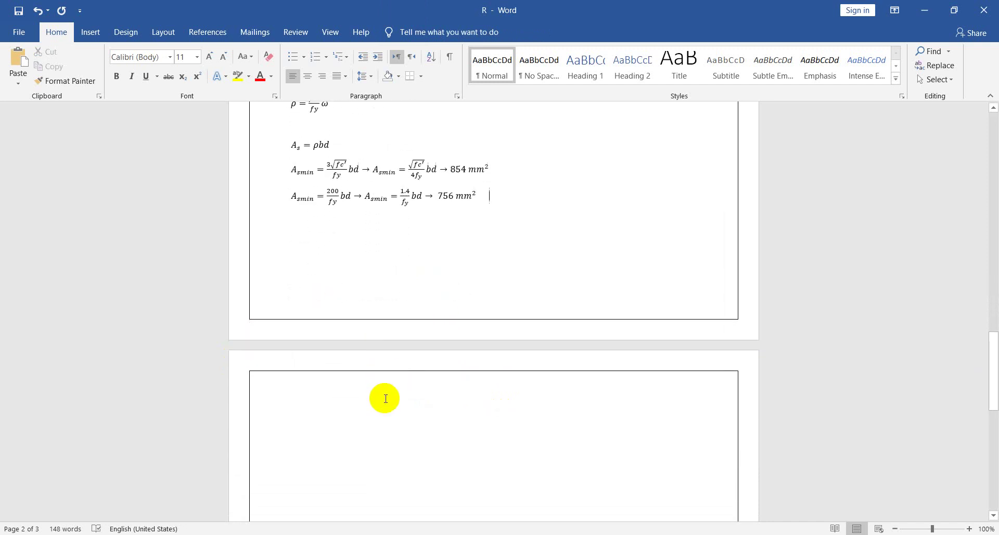
{"action": "key", "text": "Return"}
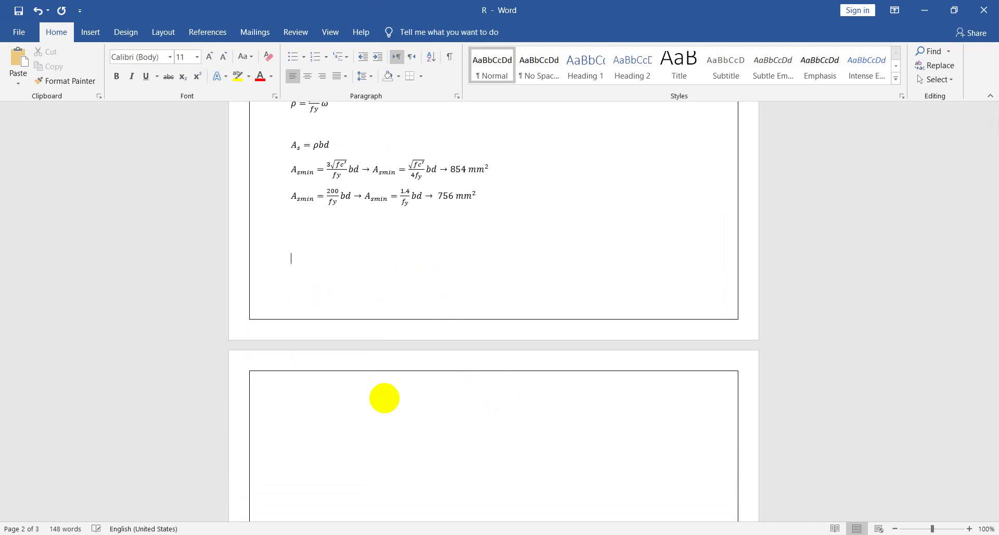
{"action": "scroll", "coordinate": [385, 396], "scroll_direction": "down", "scroll_amount": 5}
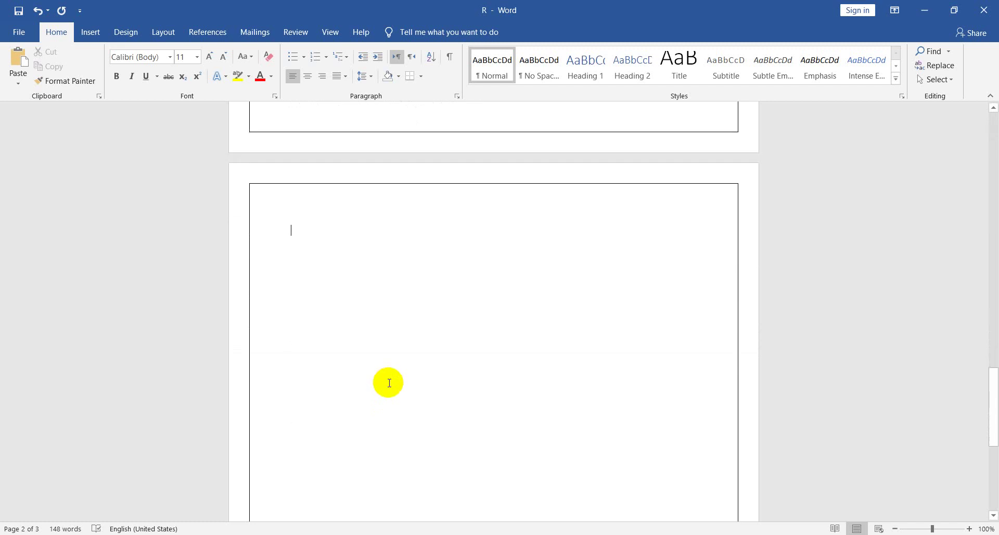
- Compare the expressions containing 3√fc′ and 200 with their √fc′/4fy and 1.4/fy forms in the A_smin equations
{"action": "scroll", "coordinate": [391, 382], "scroll_direction": "up", "scroll_amount": 7}
{"action": "scroll", "coordinate": [394, 382], "scroll_direction": "up", "scroll_amount": 5}
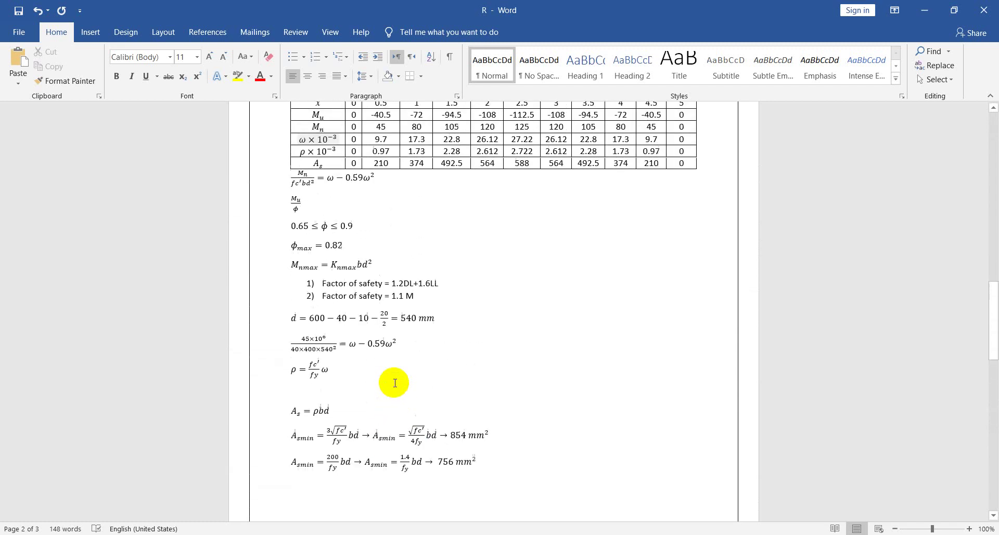
{"action": "scroll", "coordinate": [385, 382], "scroll_direction": "down", "scroll_amount": 3}
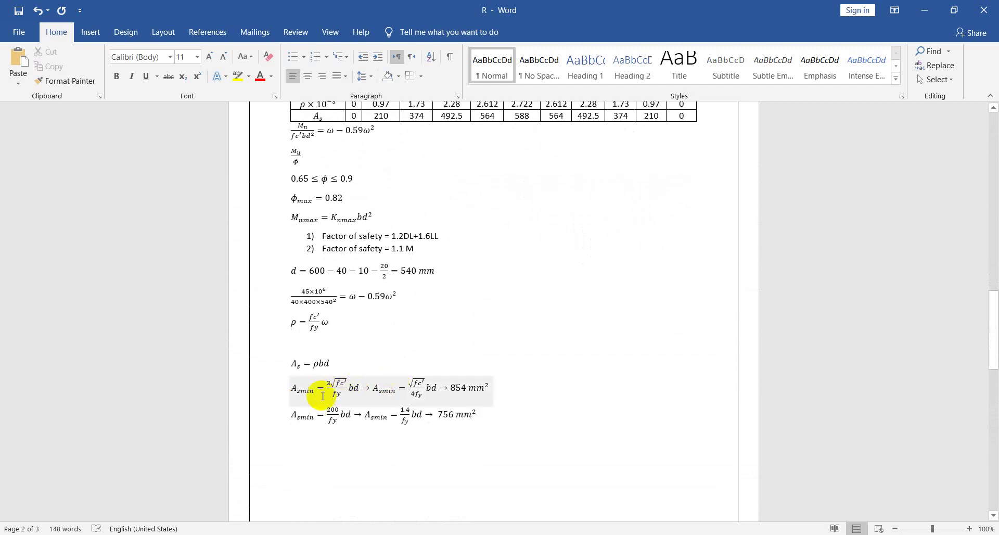
{"action": "left_click", "coordinate": [346, 386]}
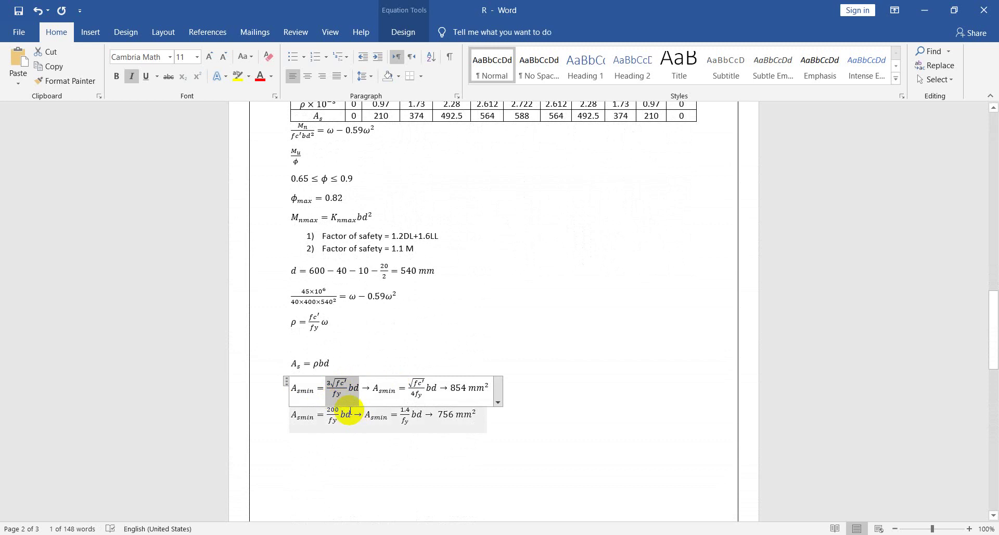
{"action": "double_click", "coordinate": [333, 416]}
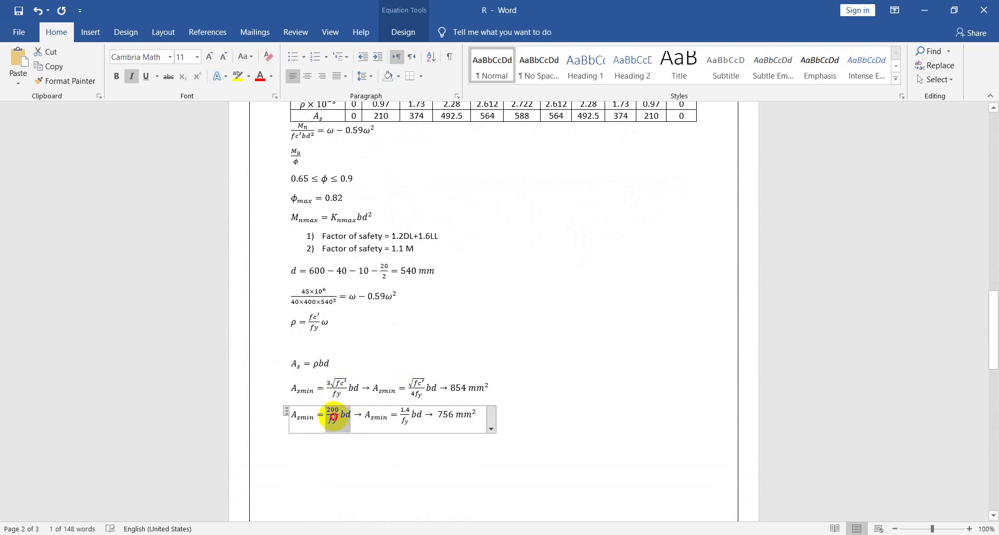
{"action": "left_click", "coordinate": [341, 419]}
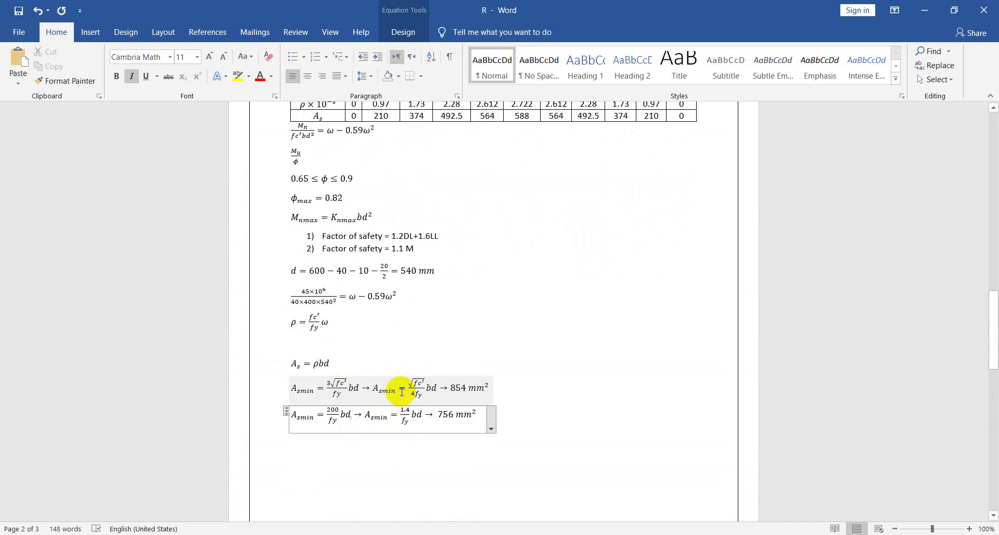
{"action": "left_click_drag", "start_coordinate": [399, 389], "coordinate": [428, 394]}
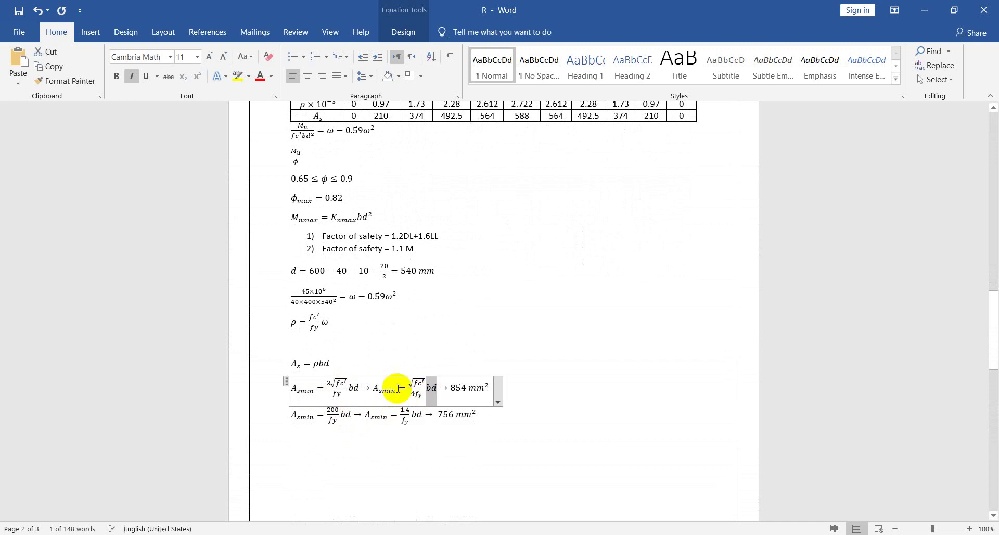
{"action": "left_click", "coordinate": [414, 395]}
{"action": "left_click", "coordinate": [395, 416]}
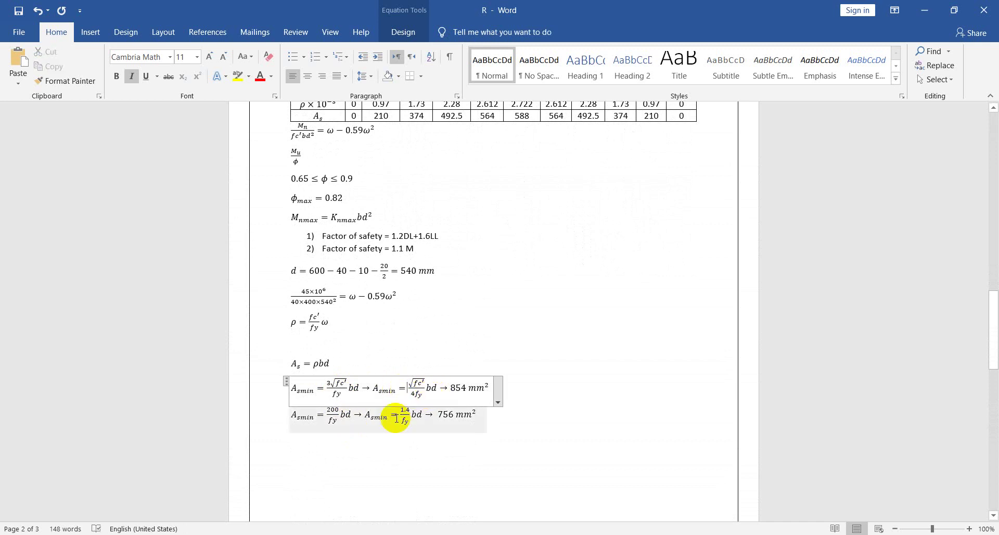
{"action": "left_click", "coordinate": [409, 415]}
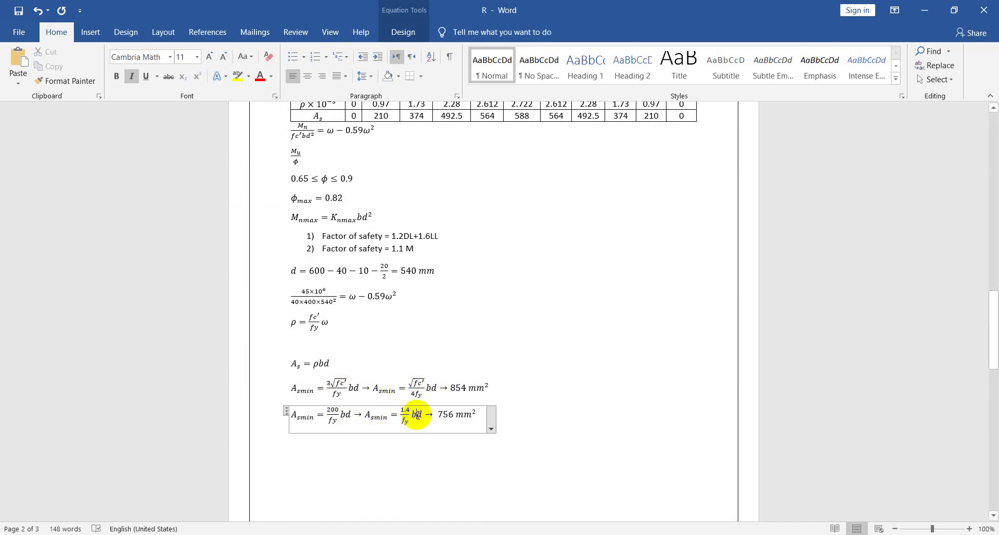
- Insert a new equation below the A_smin equations and enter ρ with subscript minbeam followed by an equals sign
{"action": "scroll", "coordinate": [390, 430], "scroll_direction": "down", "scroll_amount": 3}
{"action": "left_click", "coordinate": [342, 382]}
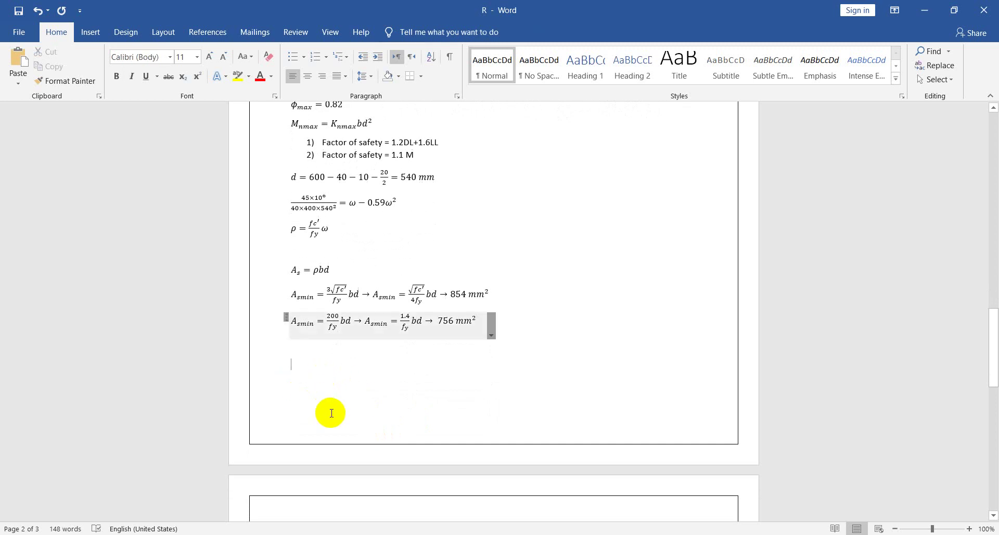
{"action": "key", "text": "alt+equal"}
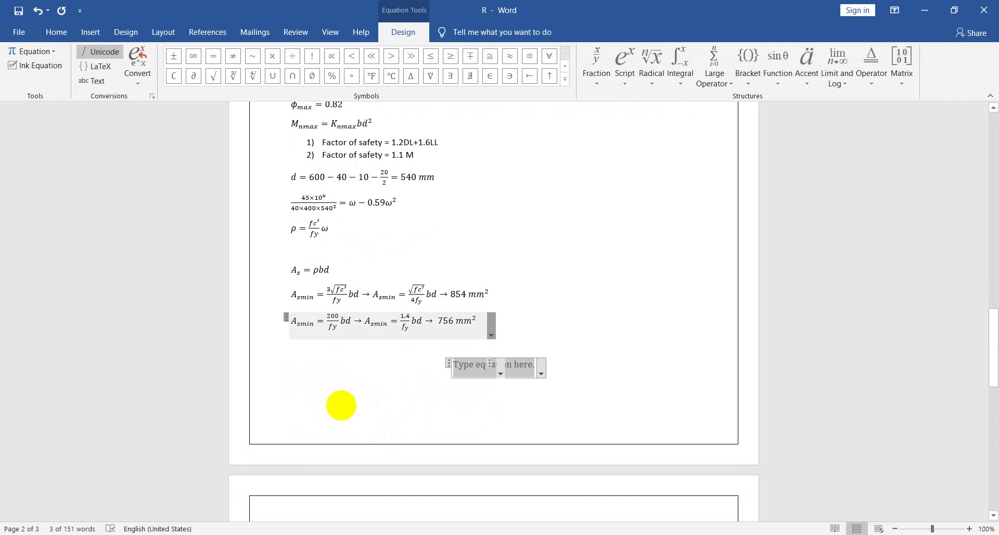
{"action": "type", "text": "\\"}
{"action": "key", "text": "BackSpace"}
{"action": "type", "text": "\\"}
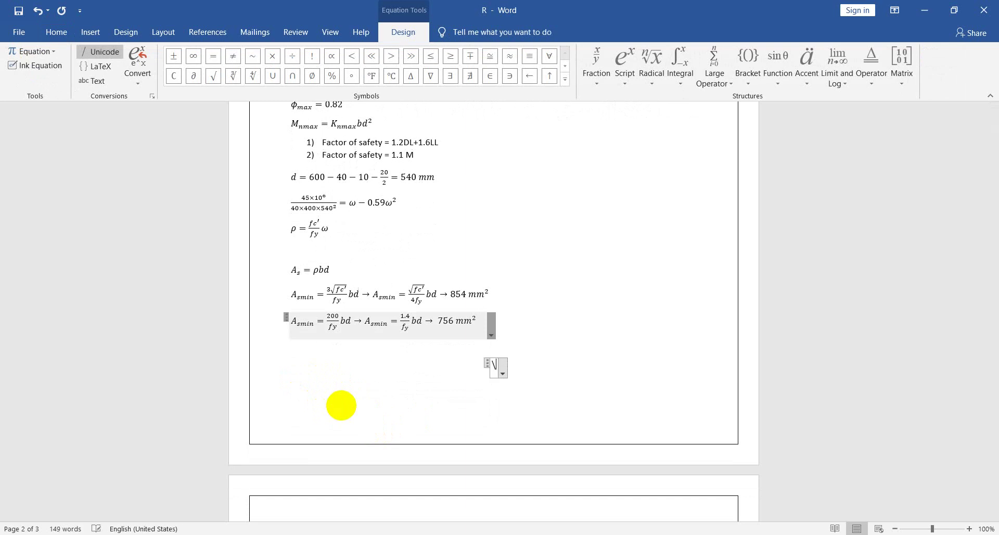
{"action": "type", "text": "rho"}
{"action": "type", "text": "_min"}
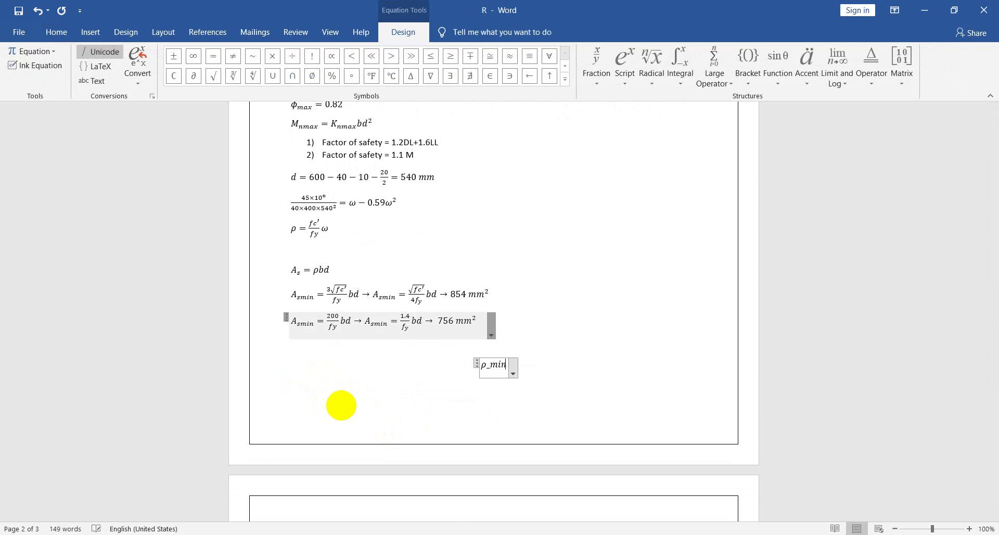
{"action": "type", "text": "beam "}
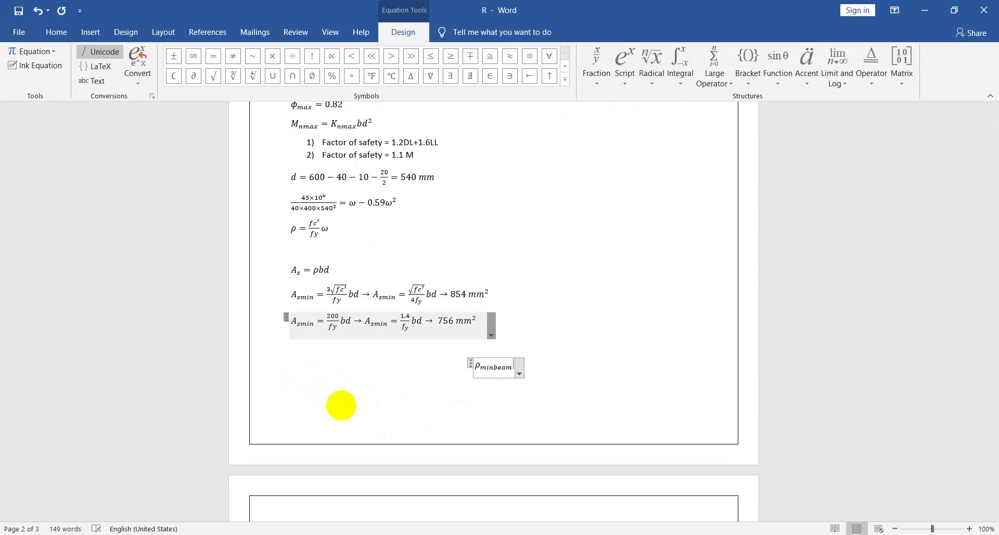
{"action": "type", "text": "="}
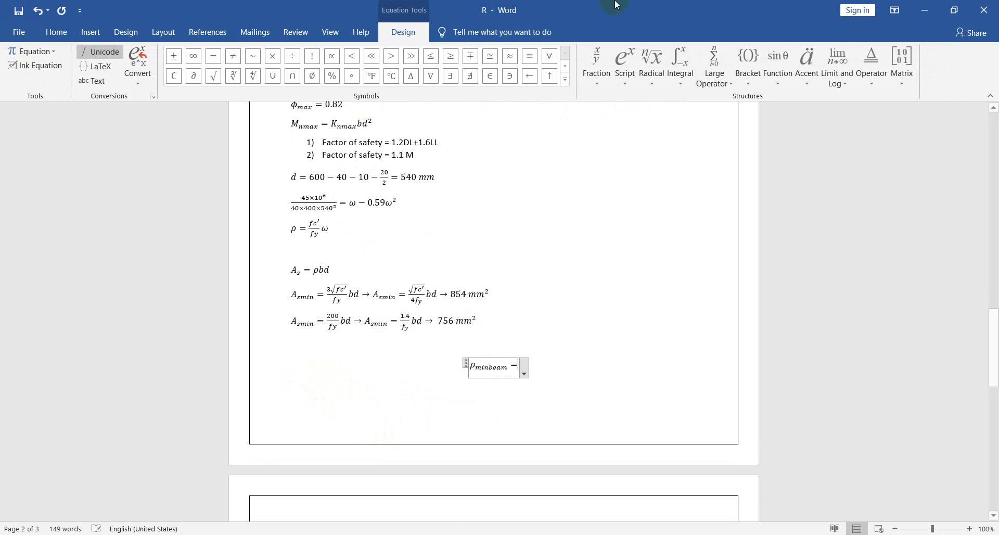
- Add a left-brace structure with two stacked cases after the equals sign and enter the fraction 1.4/fy as the upper case
{"action": "left_click", "coordinate": [745, 60]}
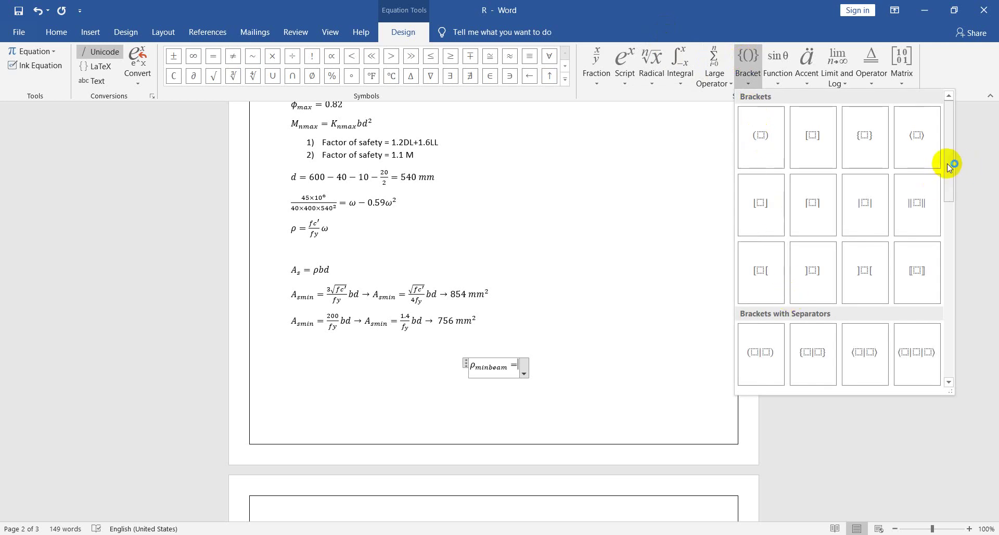
{"action": "left_click_drag", "start_coordinate": [951, 163], "coordinate": [947, 319]}
{"action": "key", "text": "Escape"}
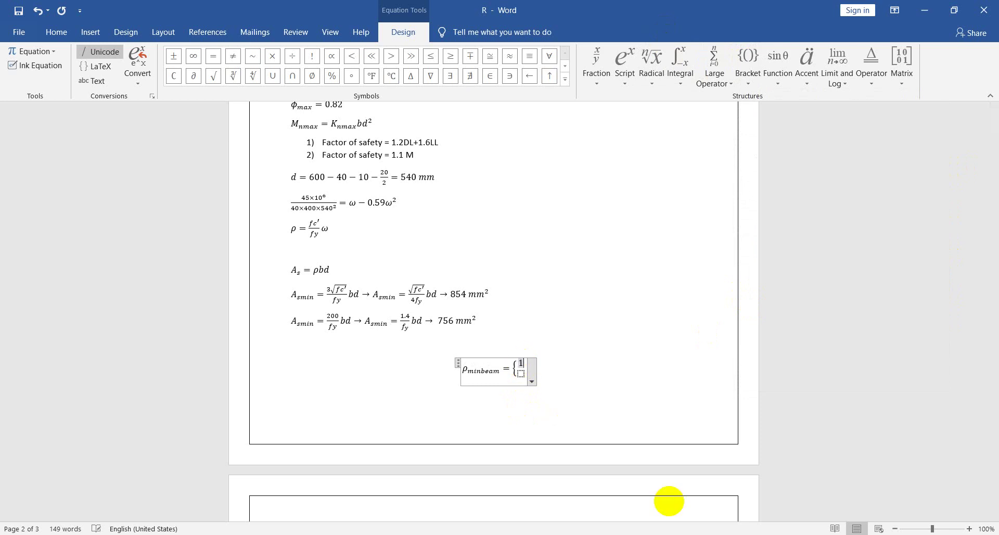
{"action": "type", "text": "1.4/fy"}
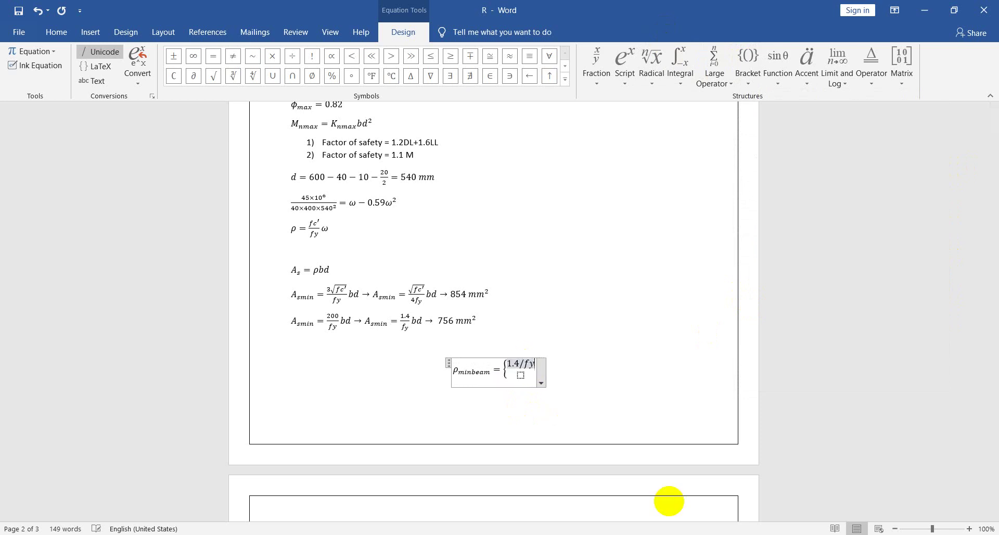
{"action": "key", "text": "space"}
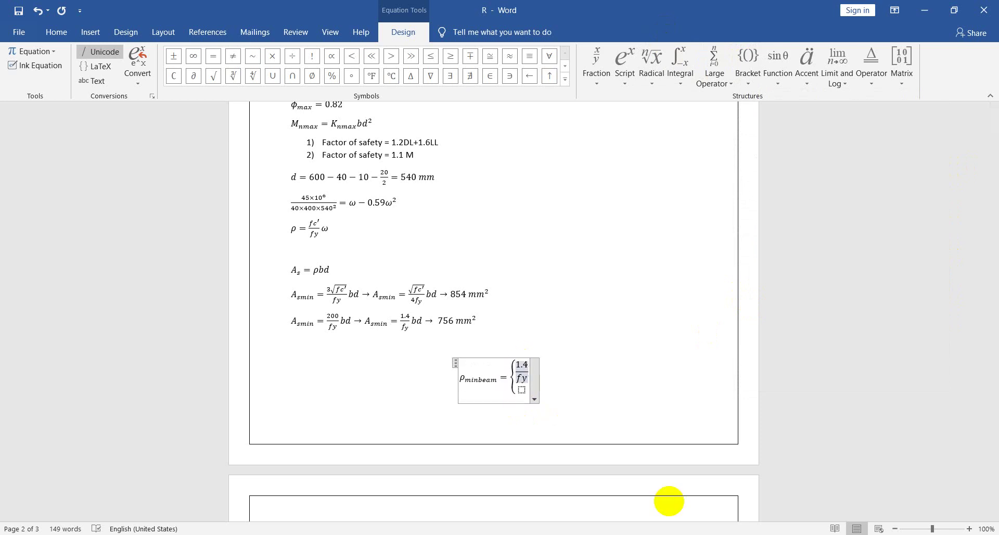
- Enter the fraction √fc′/4fy as the lower case of the ρ_minbeam equation
{"action": "key", "text": "Down"}
{"action": "type", "text": "\\sqrt"}
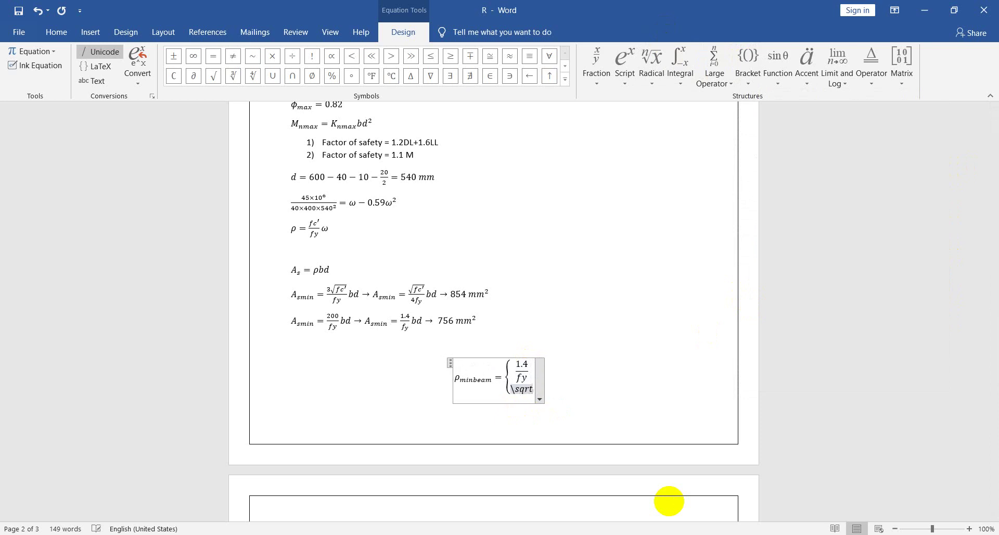
{"action": "key", "text": "space"}
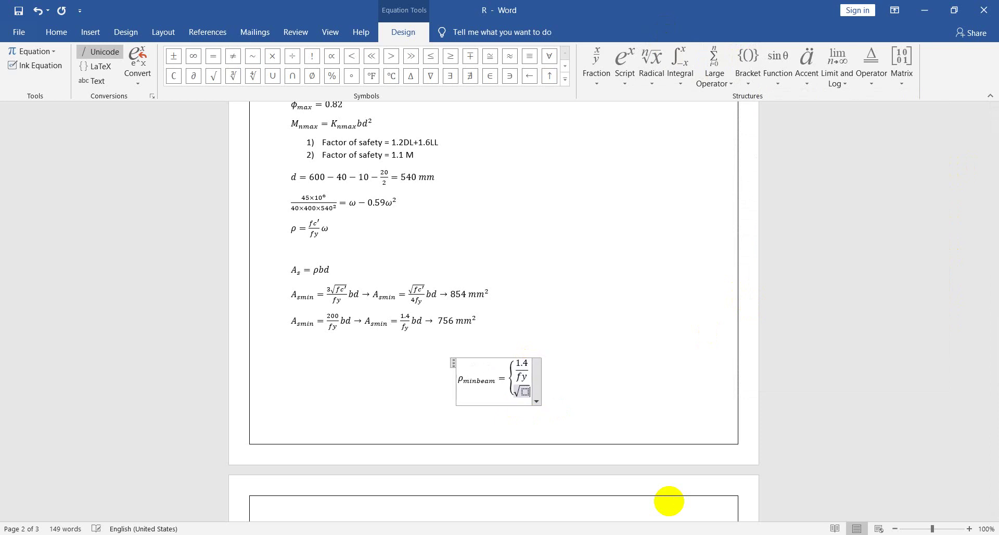
{"action": "type", "text": "fc'"}
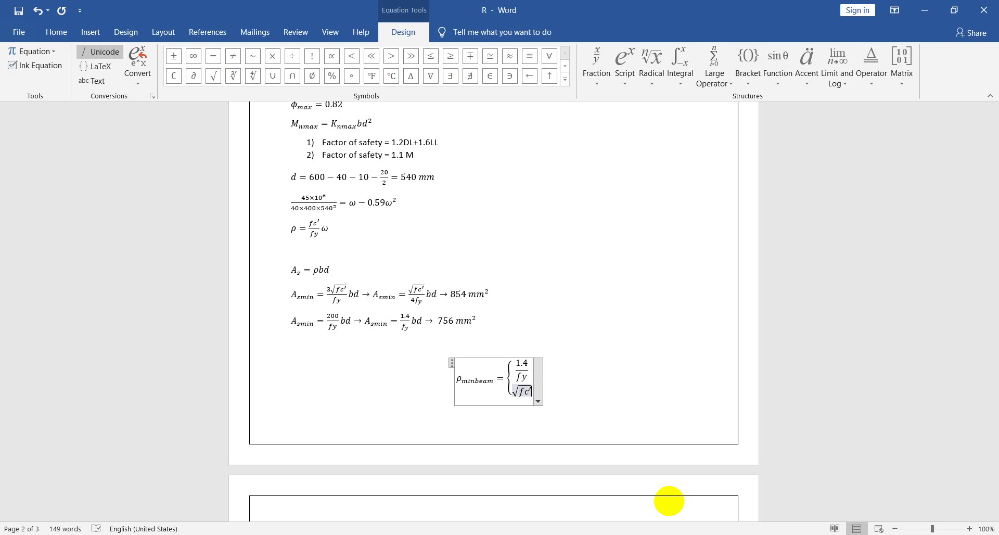
{"action": "type", "text": "/4f"}
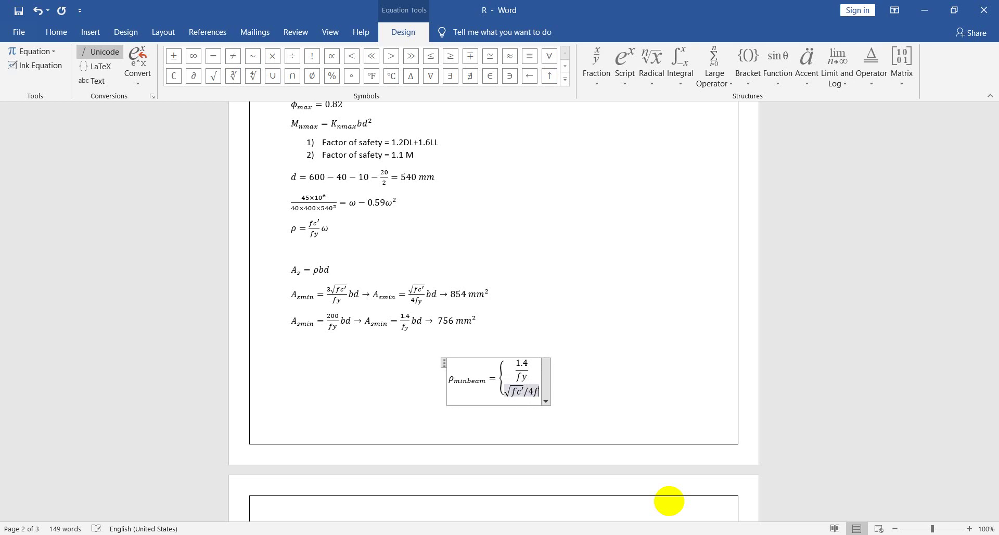
{"action": "type", "text": "y"}
{"action": "key", "text": "space"}
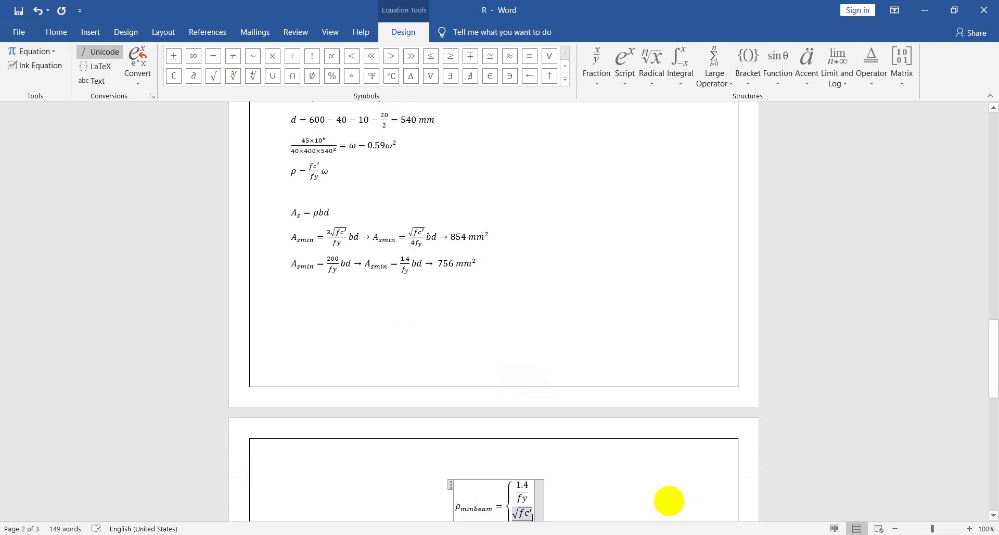
{"action": "scroll", "coordinate": [669, 501], "scroll_direction": "down", "scroll_amount": 5}
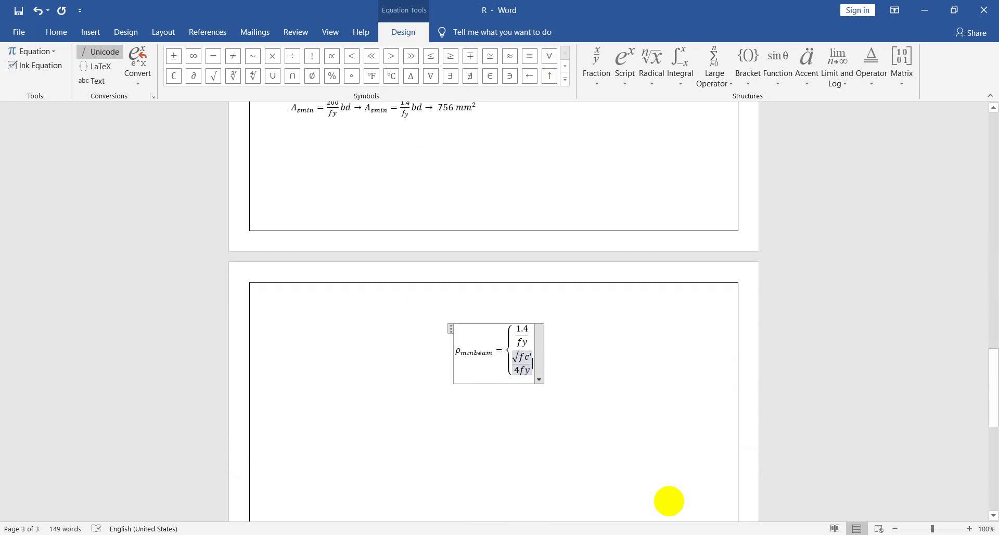
- Turn the y into a subscript of f in the denominators of both cases in the ρ_minbeam equation
{"action": "key", "text": "BackSpace"}
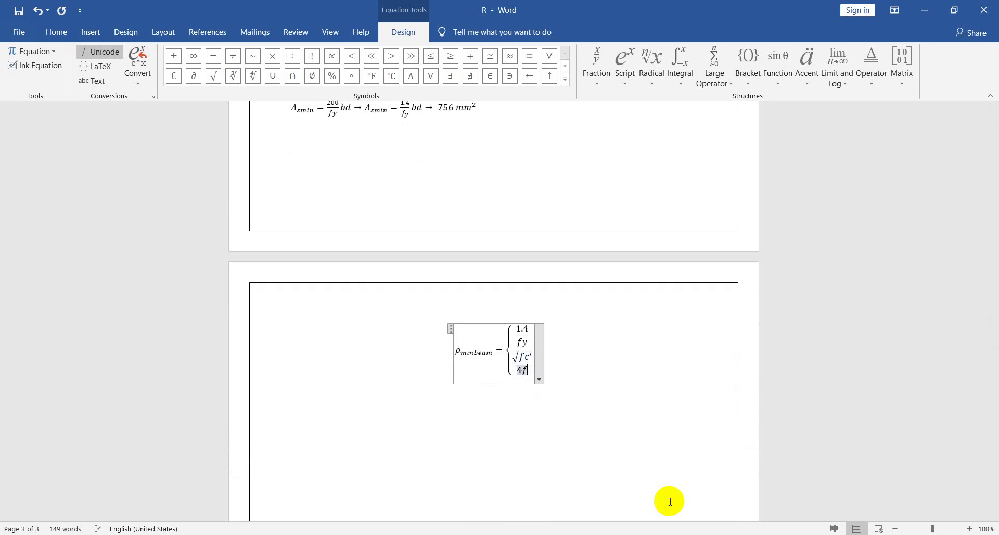
{"action": "type", "text": "_y"}
{"action": "key", "text": "space"}
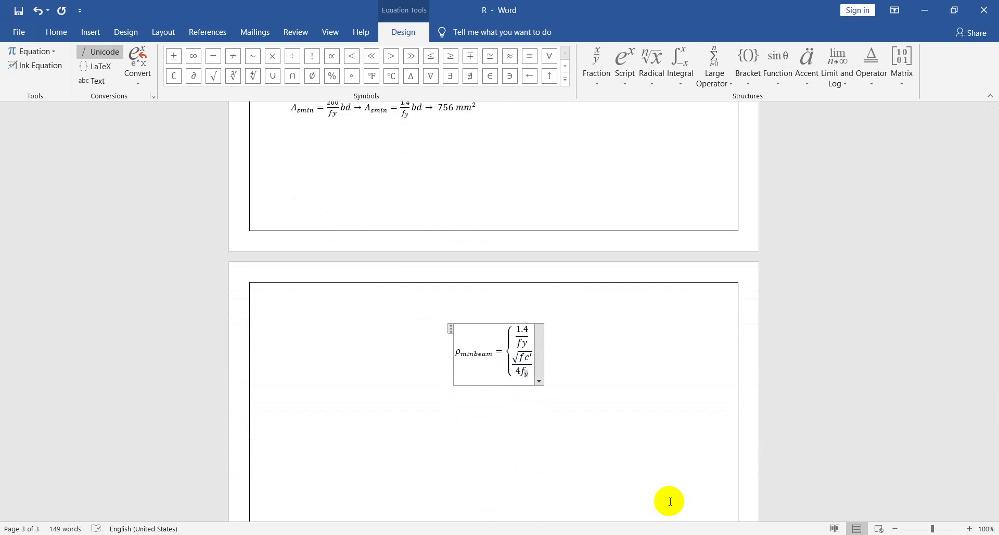
{"action": "key", "text": "Up"}
{"action": "key", "text": "BackSpace"}
{"action": "type", "text": "_y"}
{"action": "key", "text": "space"}
{"action": "key", "text": "Down"}
{"action": "key", "text": "Down"}
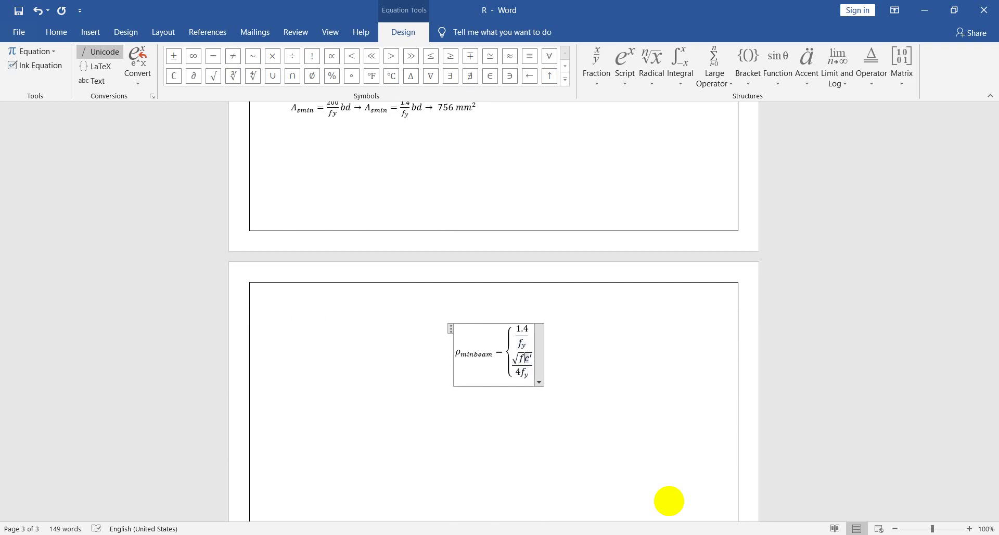
- Add the text "which is greater" after the two stacked cases and finish the ρ_minbeam equation with a new line
{"action": "key", "text": "Down"}
{"action": "key", "text": "Right"}
{"action": "key", "text": "Right"}
{"action": "key", "text": "Right"}
{"action": "key", "text": "Right"}
{"action": "key", "text": "Right"}
{"action": "type", "text": "who"}
{"action": "key", "text": "BackSpace"}
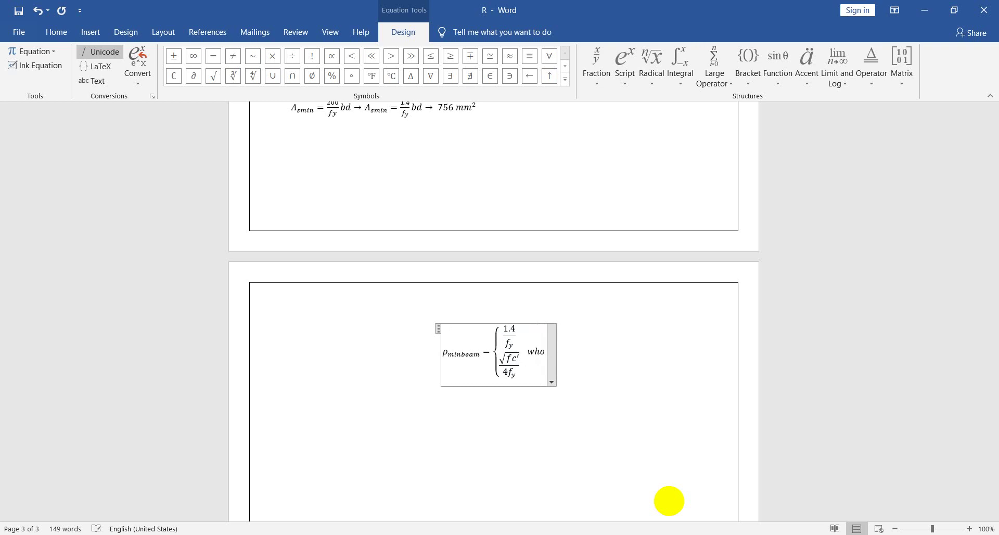
{"action": "type", "text": "ich is h"}
{"action": "key", "text": "BackSpace"}
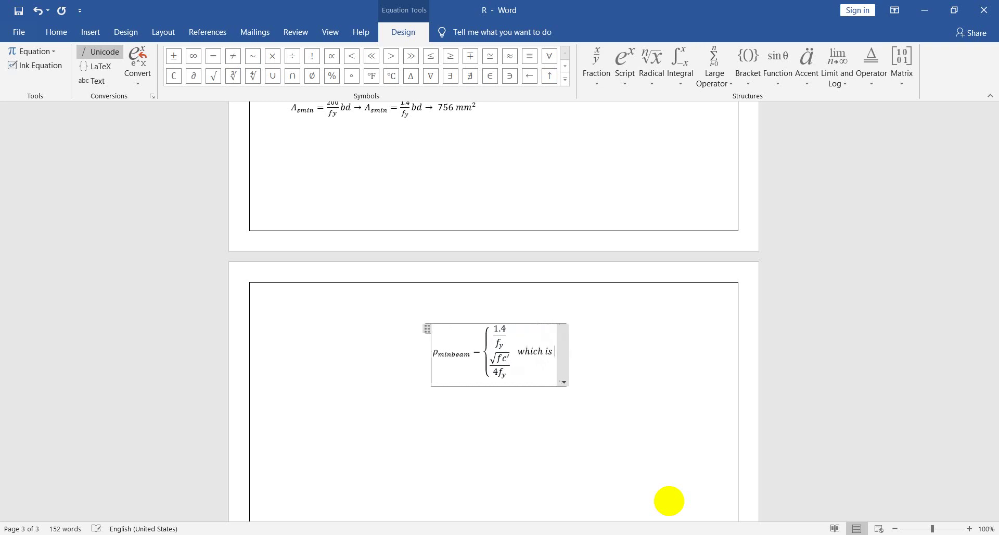
{"action": "type", "text": "greater"}
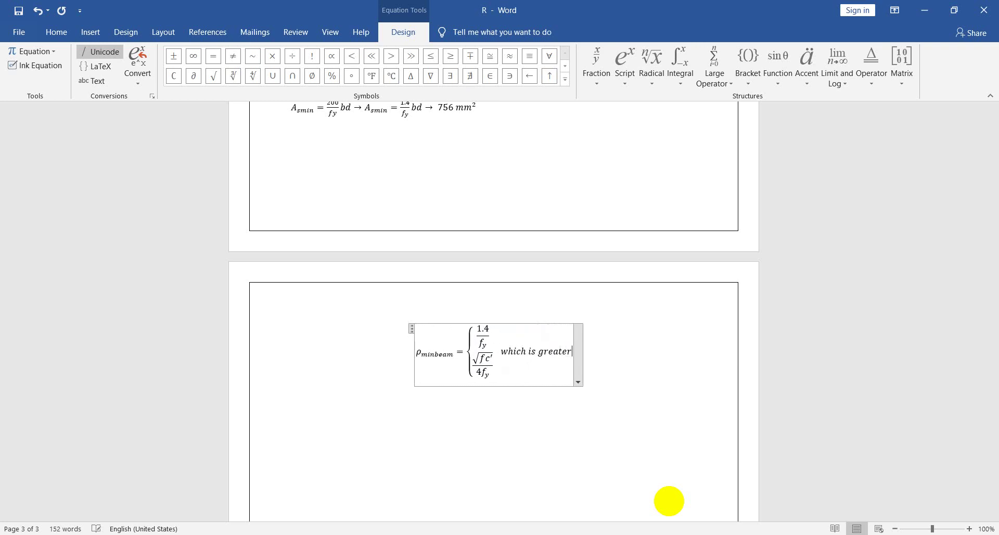
{"action": "key", "text": "Return"}
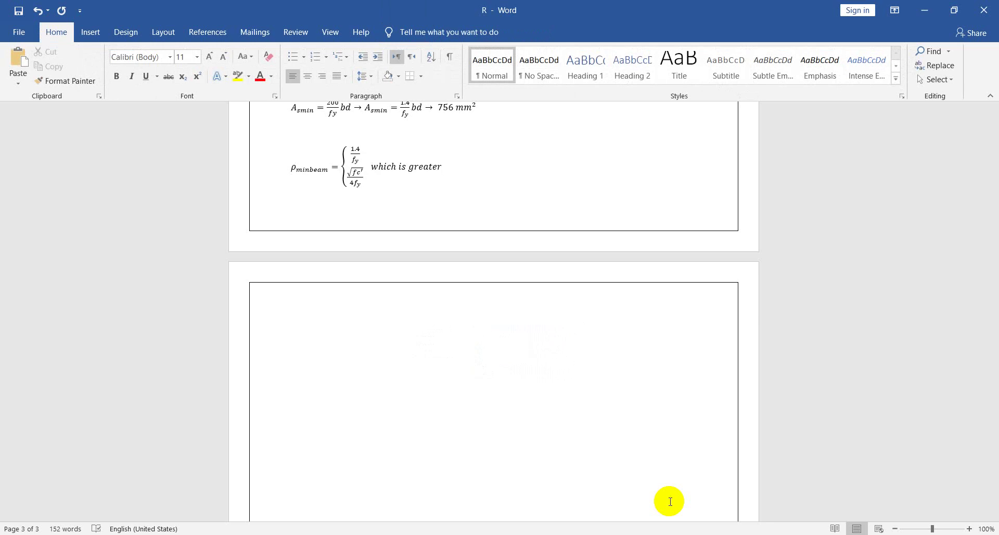
- Insert a new equation below ρ_minbeam reading 1.4/f_y = √fc′/4f_y → √fc′ = 5.6
{"action": "key", "text": "alt+equal"}
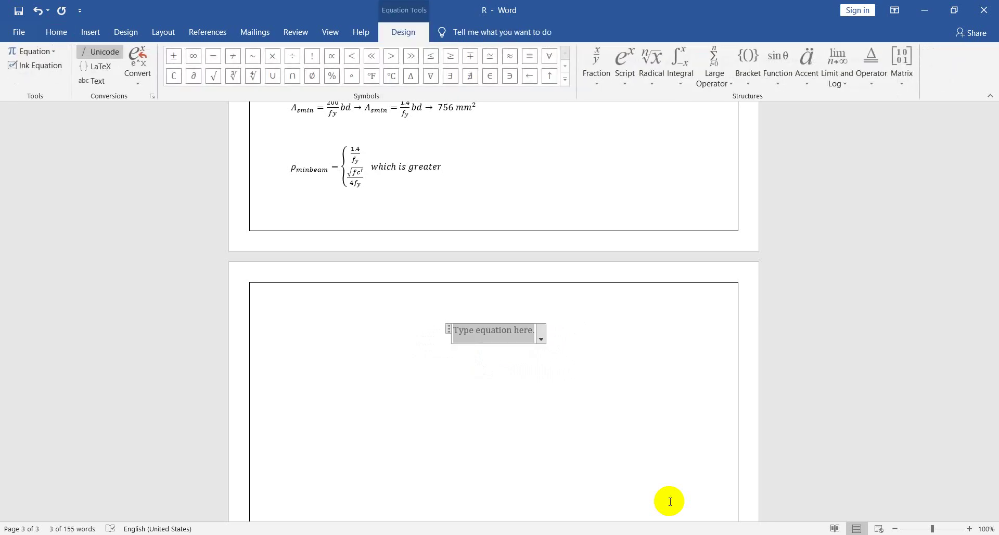
{"action": "type", "text": "1.4/fy=√fc'/4fy→"}
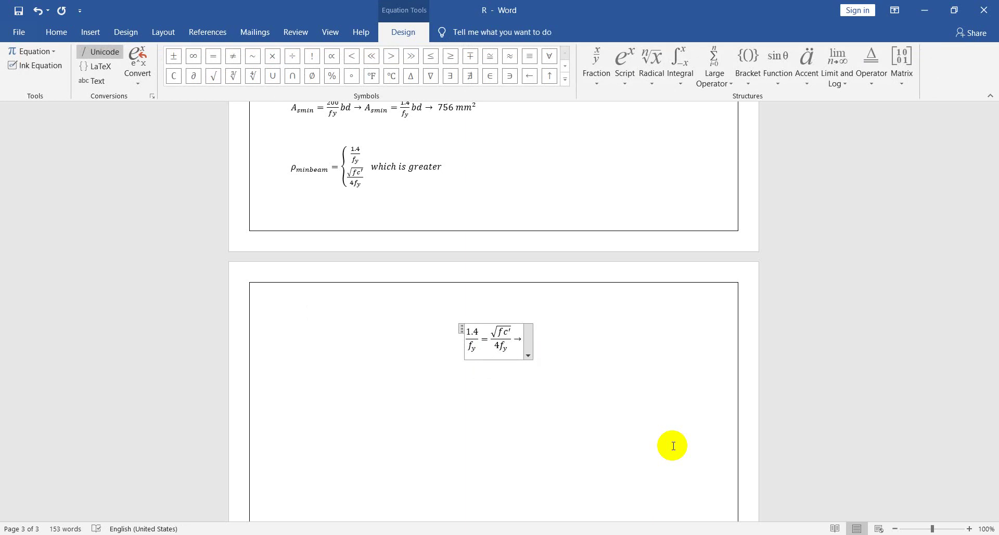
{"action": "type", "text": "\\sqrt "}
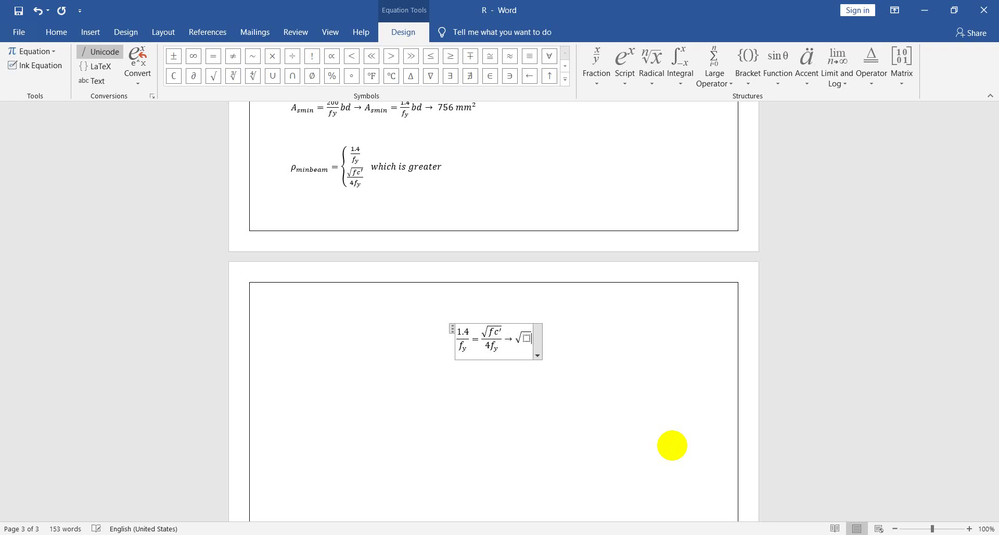
{"action": "type", "text": "fc'"}
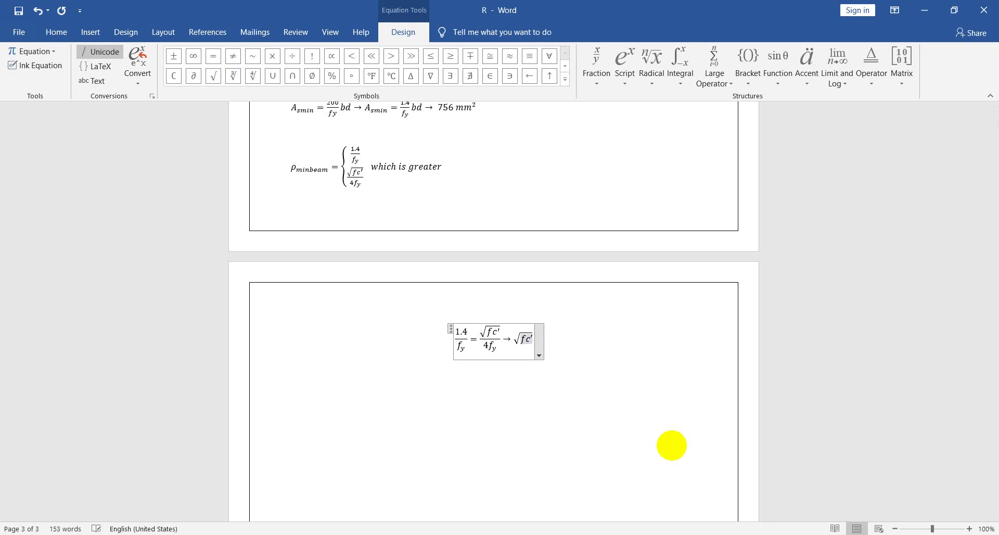
{"action": "key", "text": "Right"}
{"action": "type", "text": "="}
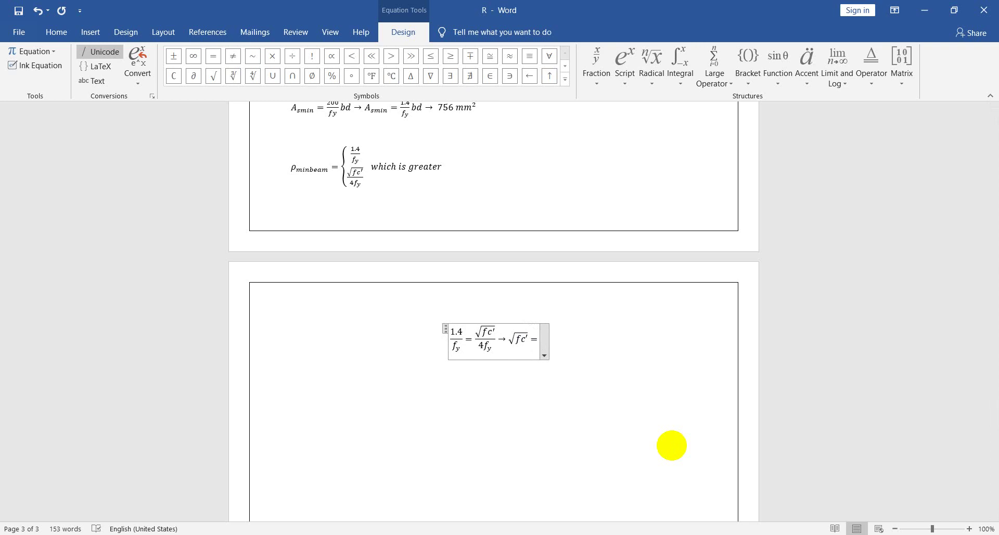
{"action": "type", "text": "5.6"}
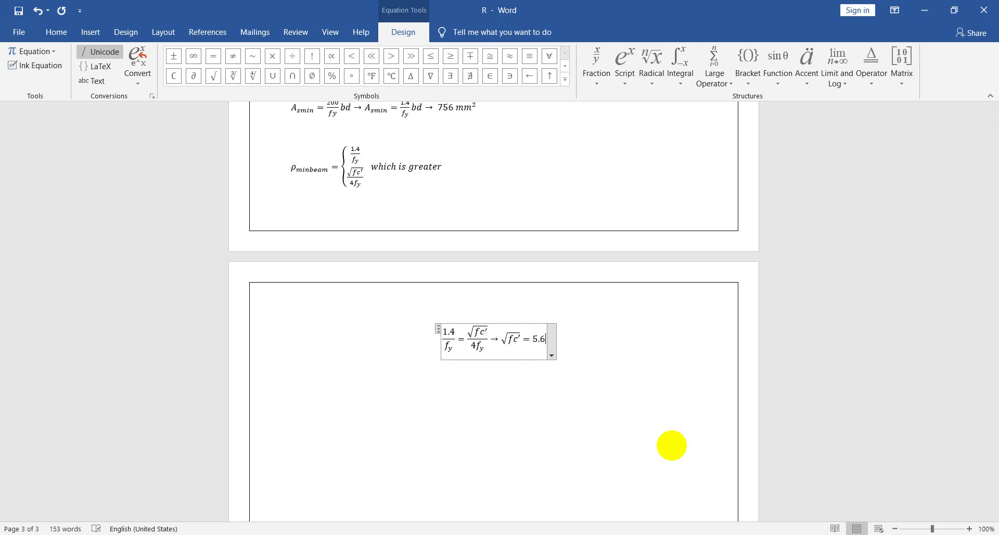
- Extend the equation with → fc′ = 31.36 Mpa and leave the equation
{"action": "type", "text": "->fc'"}
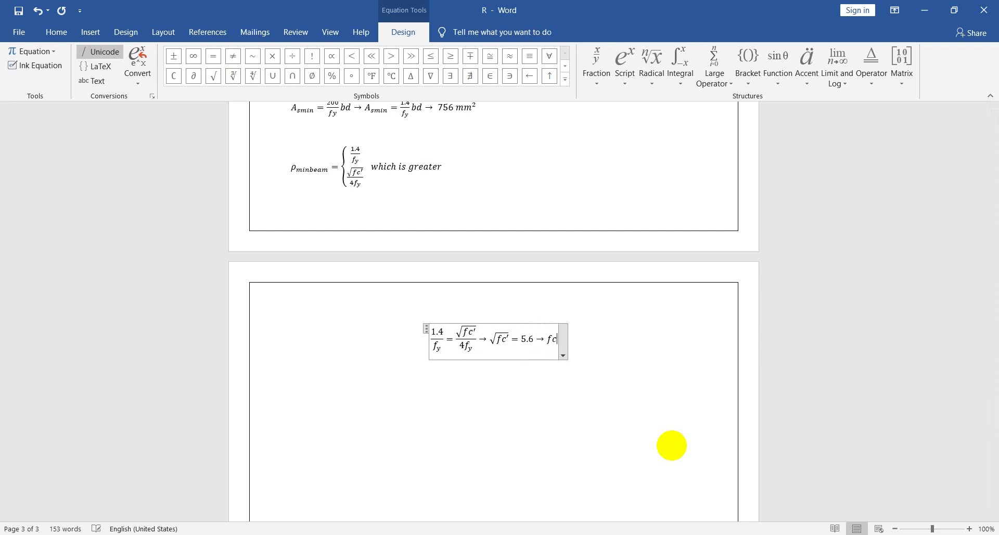
{"action": "type", "text": "="}
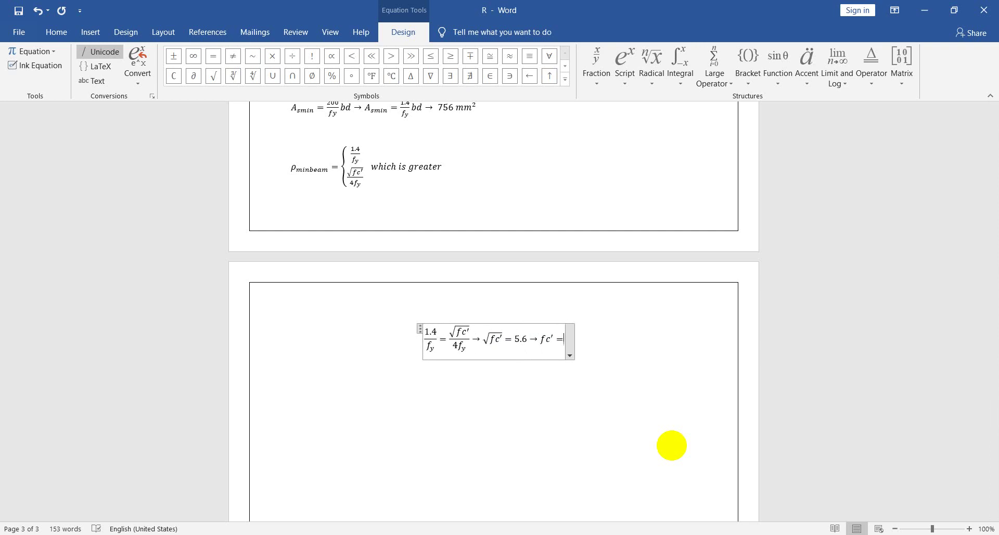
{"action": "type", "text": "31.3"}
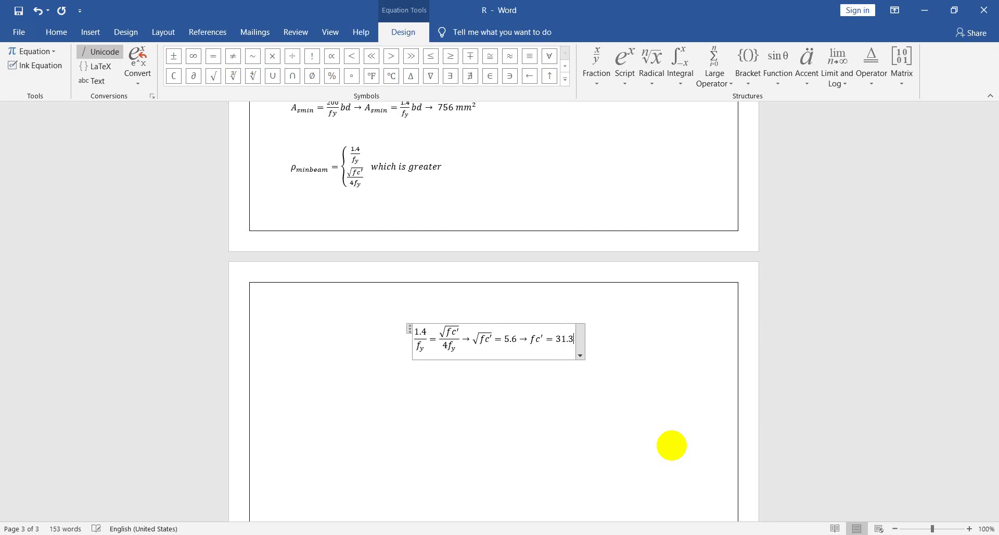
{"action": "type", "text": "6 Mpa"}
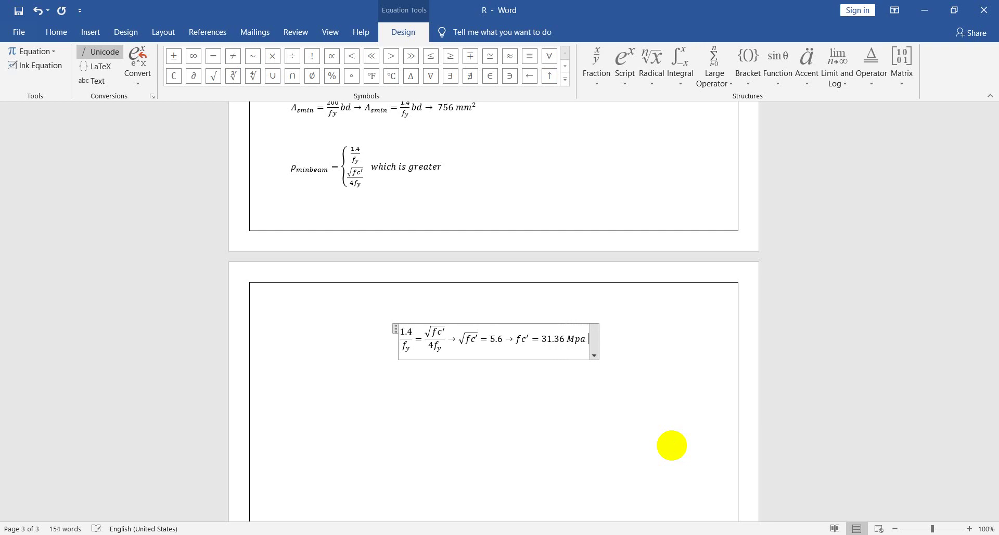
{"action": "key", "text": "BackSpace"}
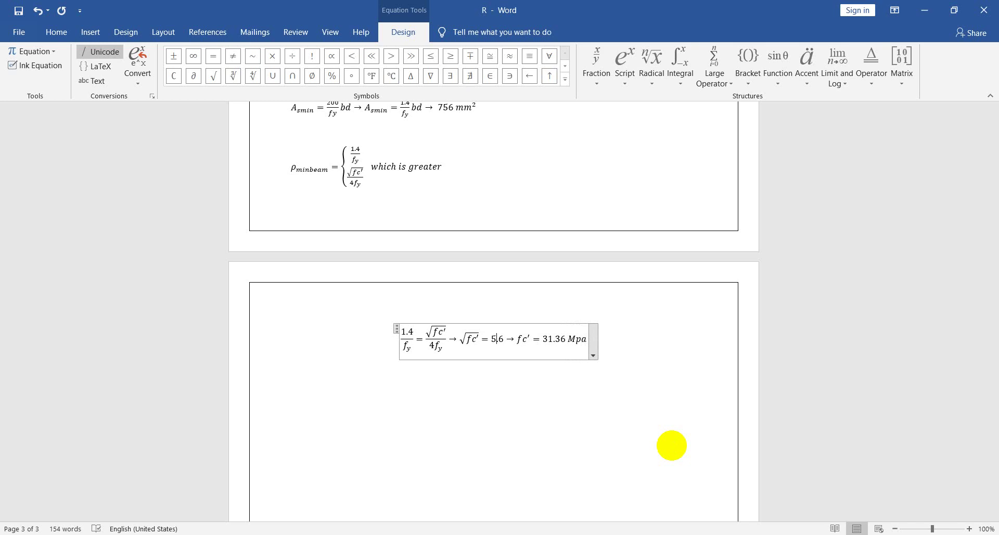
{"action": "type", "text": "."}
{"action": "key", "text": "BackSpace"}
{"action": "left_click", "coordinate": [672, 445]}
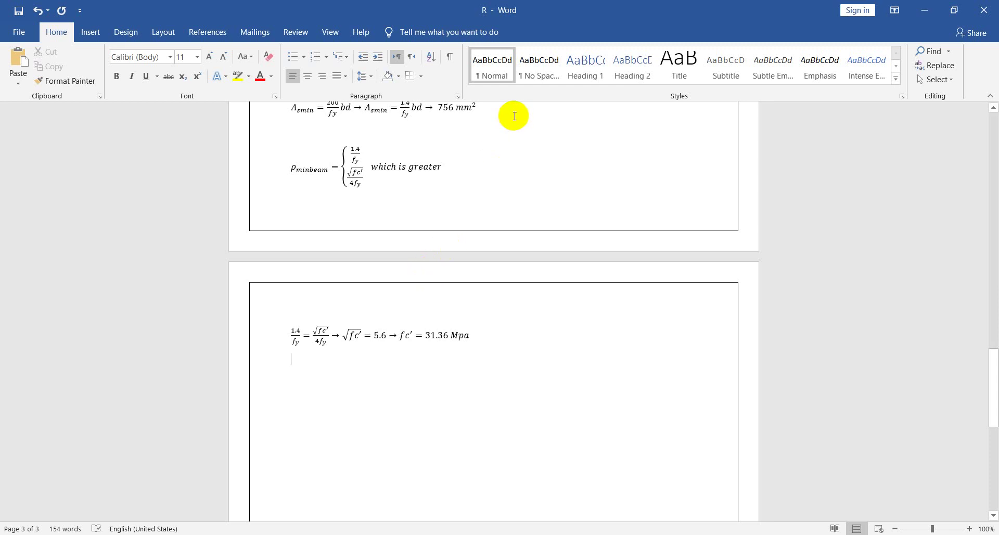
- Insert a new equation below the fc′ line reading V_c = 2√fc′ bd
{"action": "key", "text": "alt+equal"}
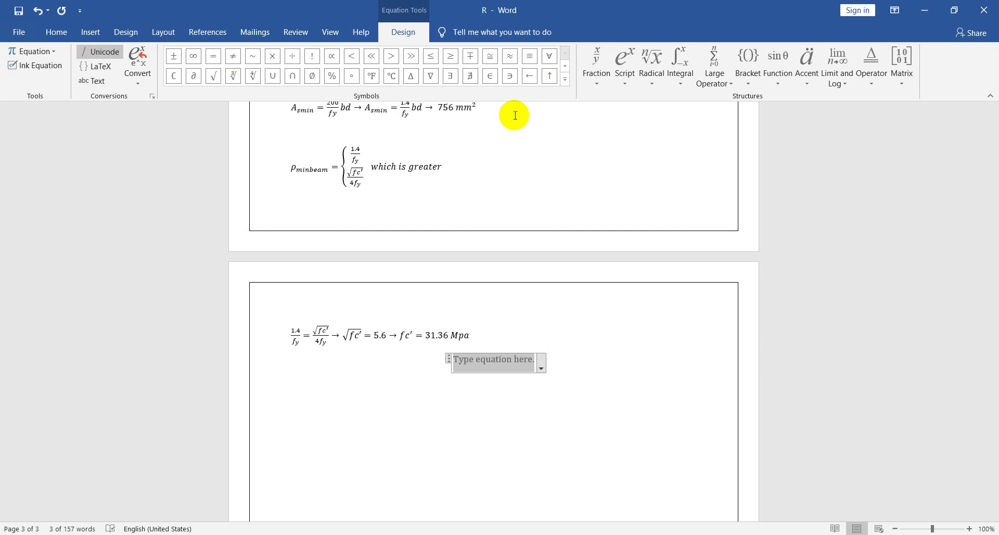
{"action": "type", "text": "V_c "}
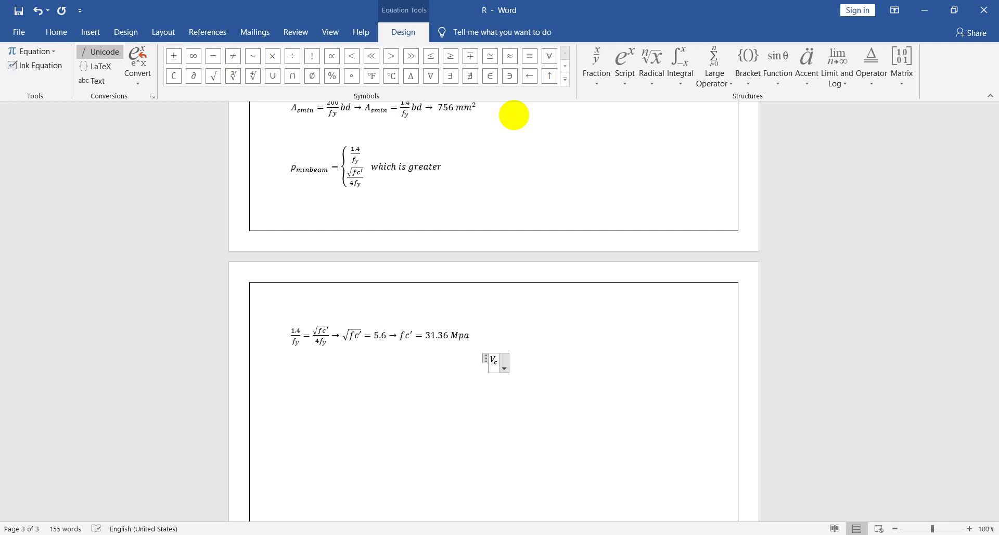
{"action": "type", "text": "= 2"}
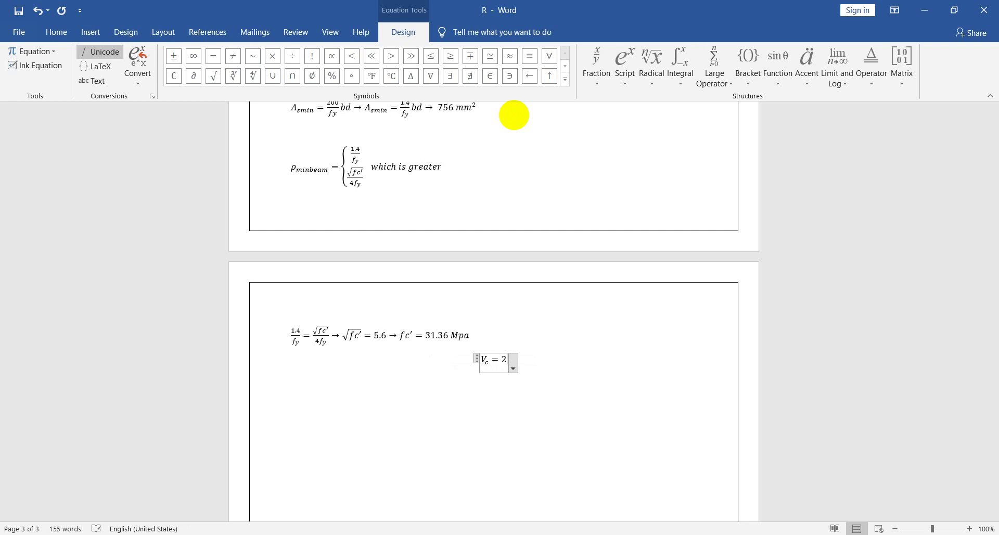
{"action": "type", "text": "\\sqrt"}
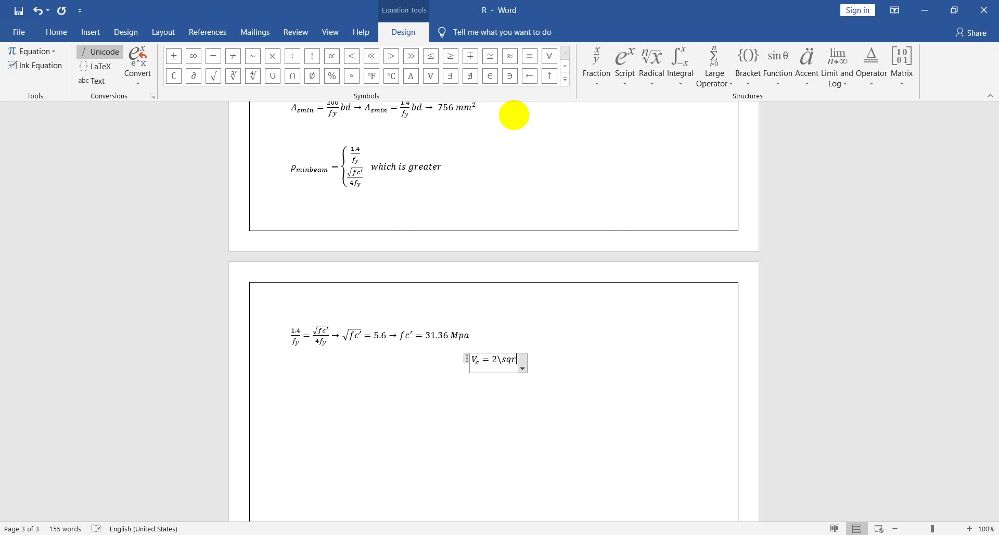
{"action": "key", "text": "space"}
{"action": "key", "text": "space"}
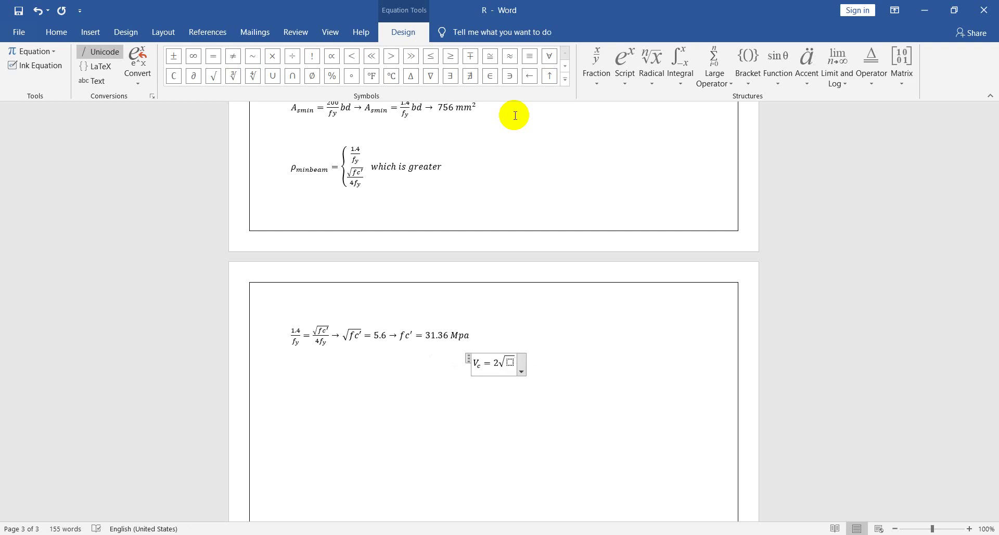
{"action": "type", "text": "fc'"}
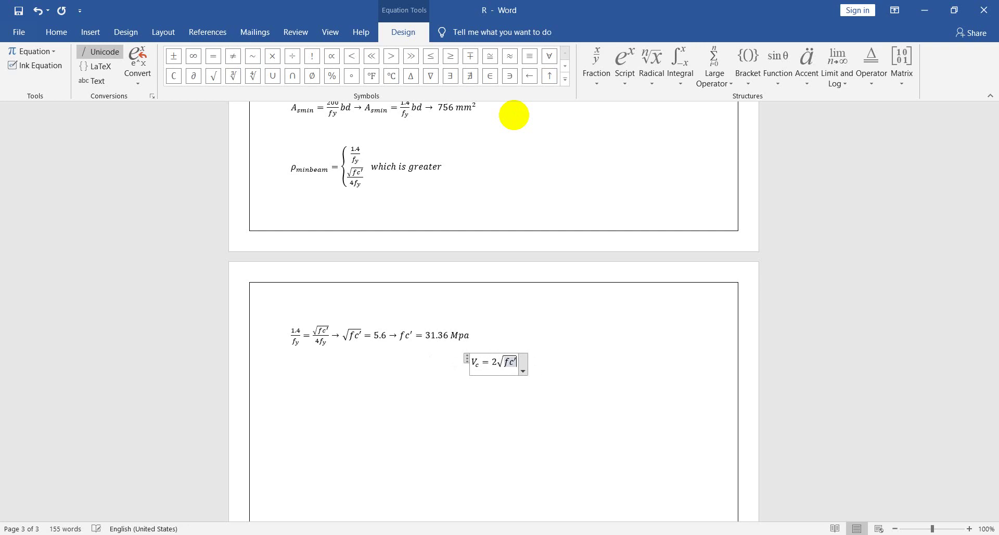
{"action": "key", "text": "Right"}
{"action": "type", "text": "bd"}
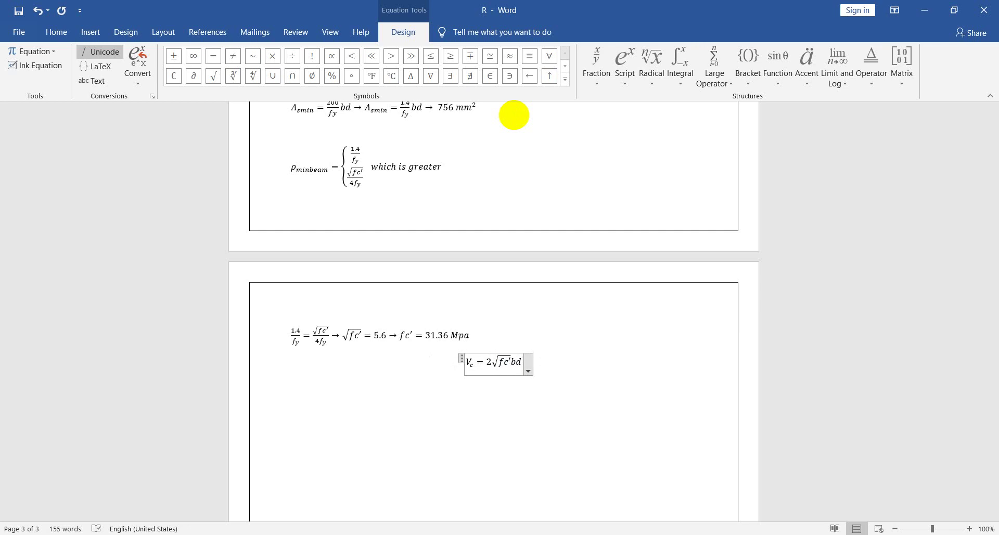
- Add the unit (psi) and an arrow → after bd in the V_c = 2√fc′ bd equation
{"action": "type", "text": " (pso"}
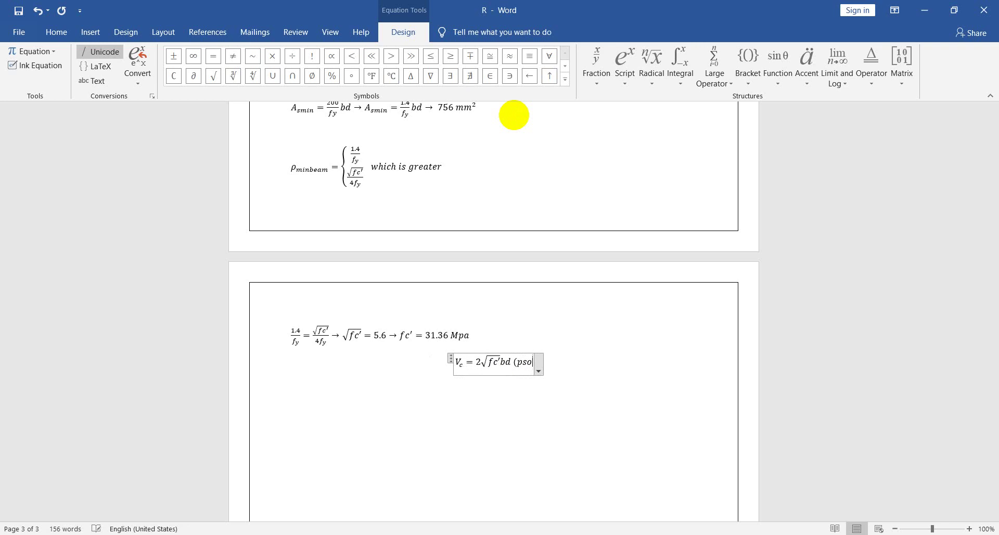
{"action": "key", "text": "BackSpace"}
{"action": "type", "text": "i)"}
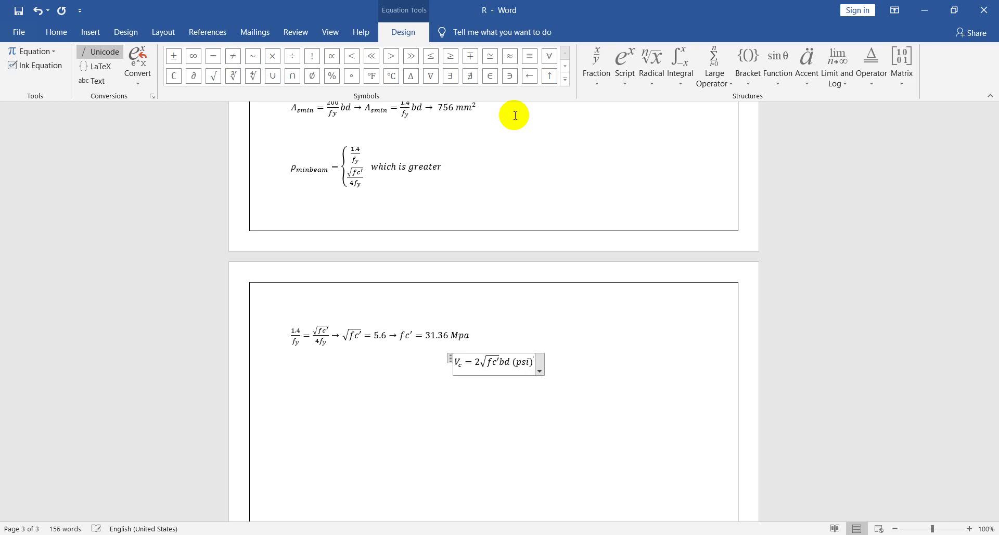
{"action": "type", "text": " -"}
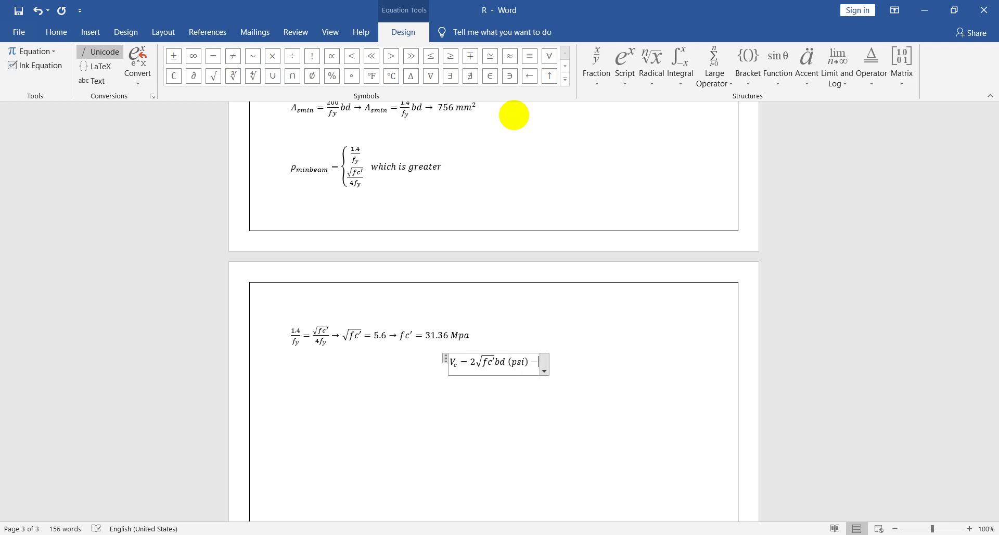
{"action": "type", "text": ">"}
- Continue the equation after the arrow with V_c = √fc′
{"action": "type", "text": "V_c"}
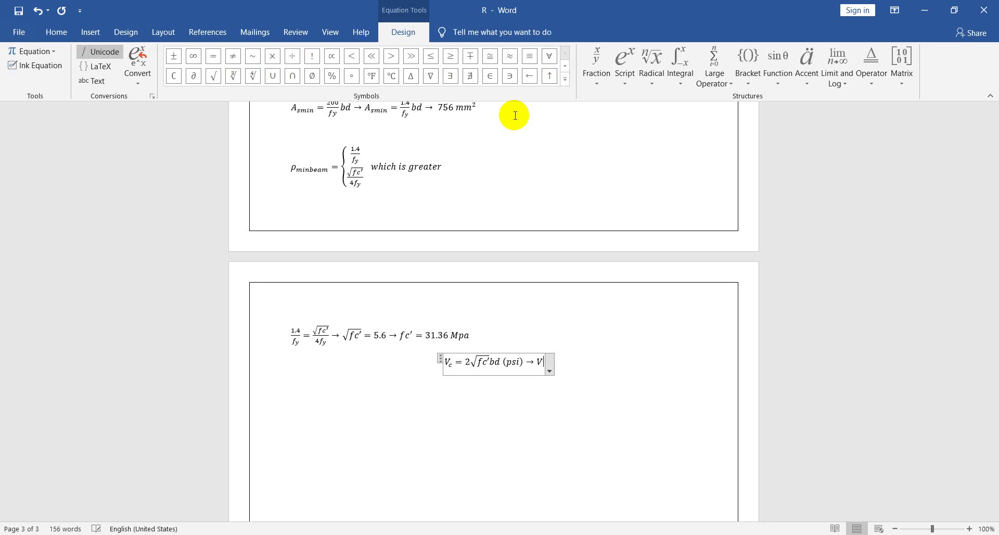
{"action": "type", "text": " ="}
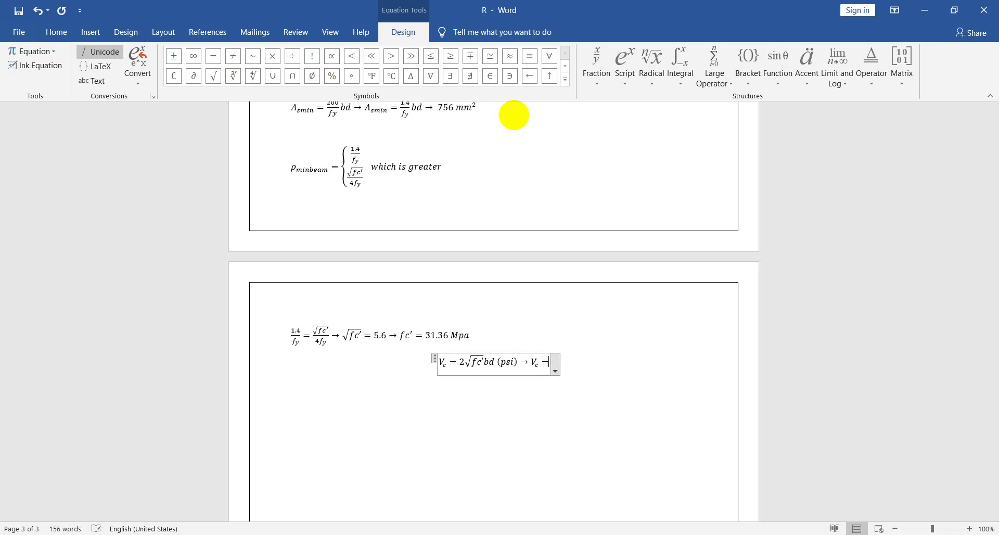
{"action": "type", "text": "\\sqr"}
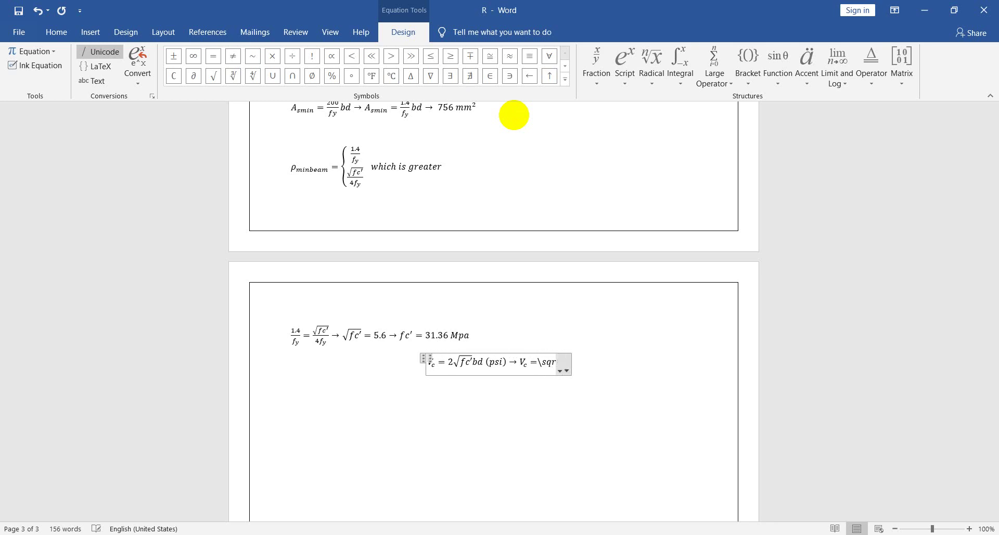
{"action": "type", "text": "t fc'"}
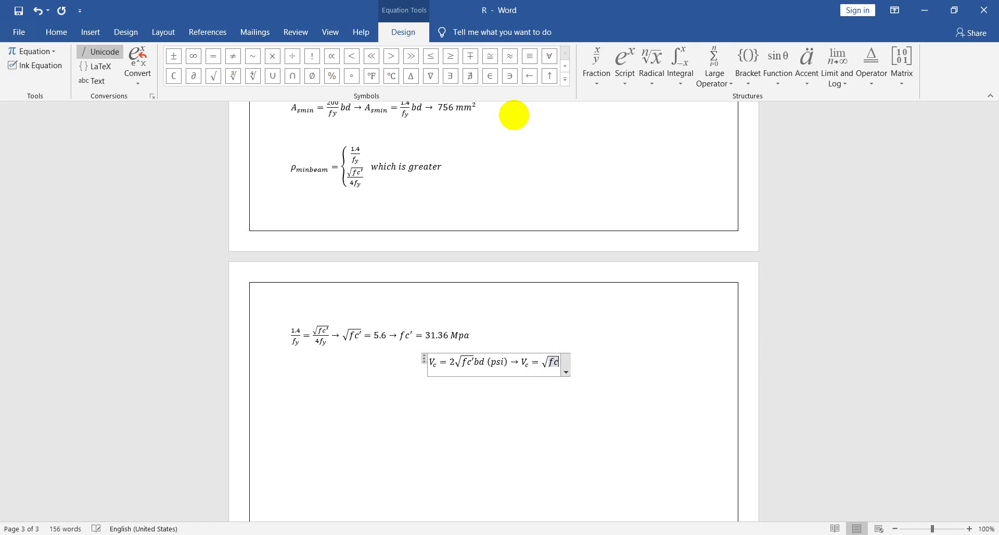
{"action": "key", "text": "Return"}
{"action": "key", "text": "BackSpace"}
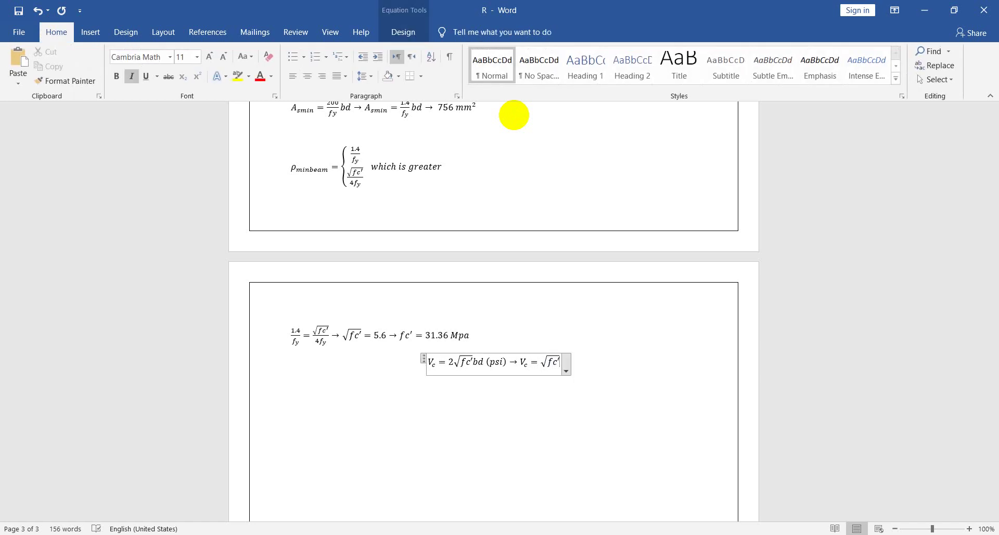
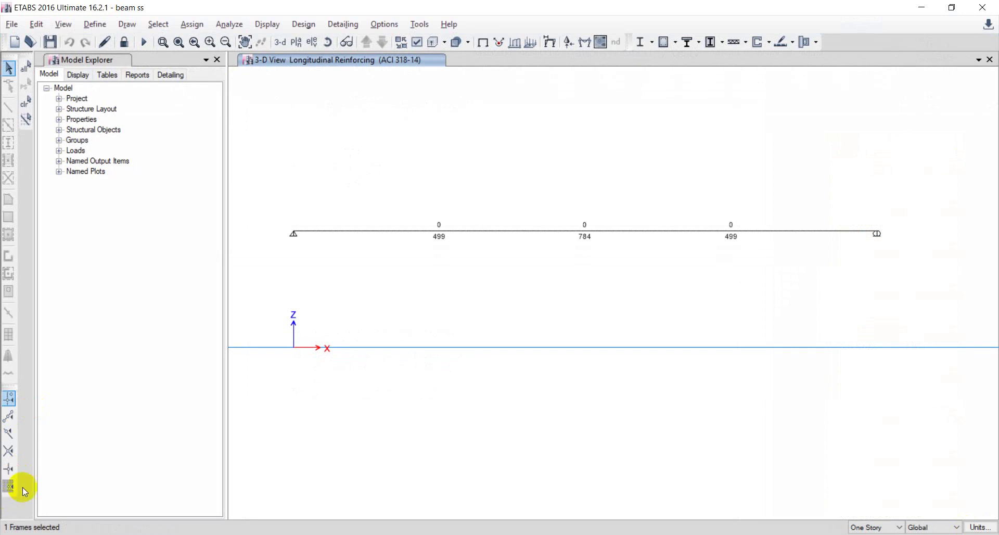
- Display the beam's Shear 2-2 diagram in ETABS for combo DCon2, with the values shown on the diagram
{"action": "left_click", "coordinate": [415, 41]}
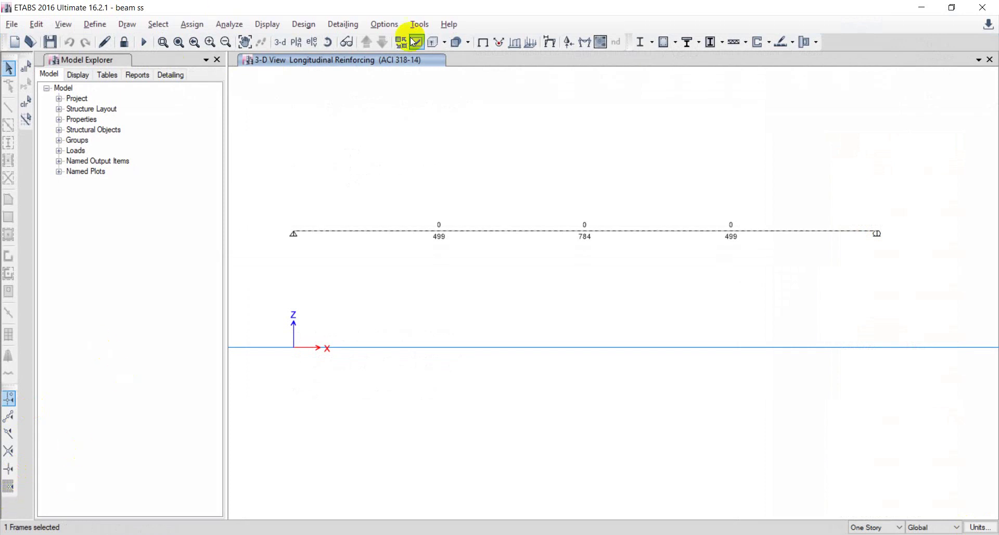
{"action": "left_click", "coordinate": [584, 43]}
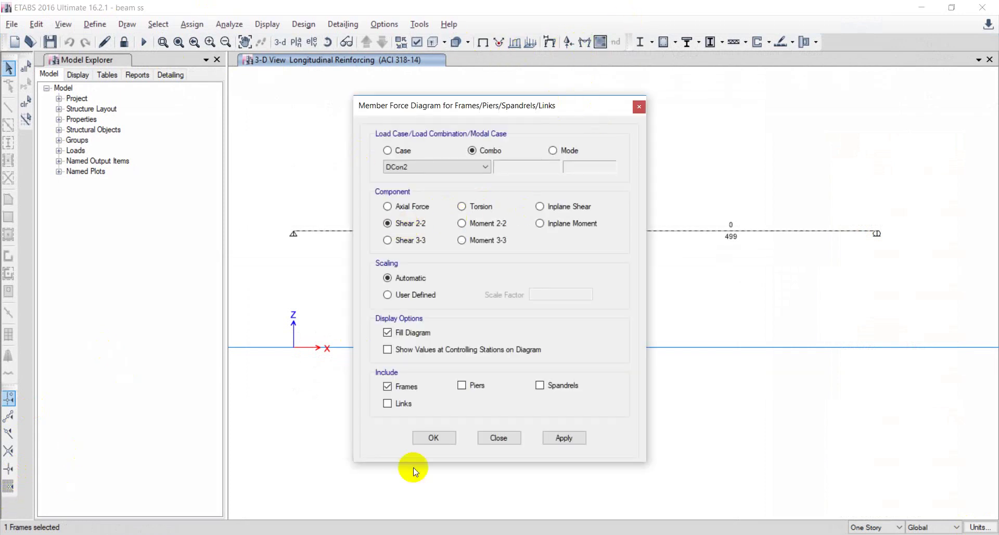
{"action": "left_click", "coordinate": [435, 437]}
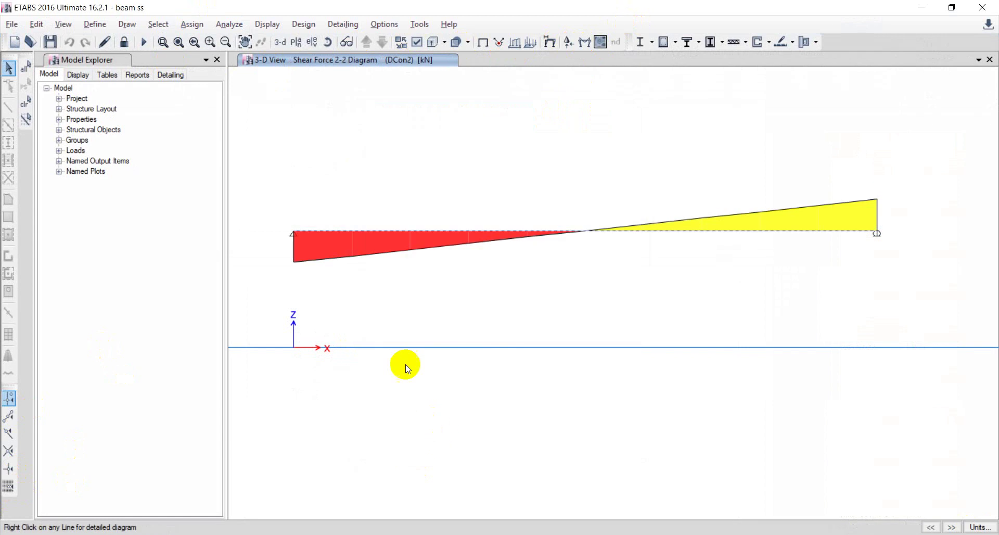
{"action": "left_click", "coordinate": [583, 43]}
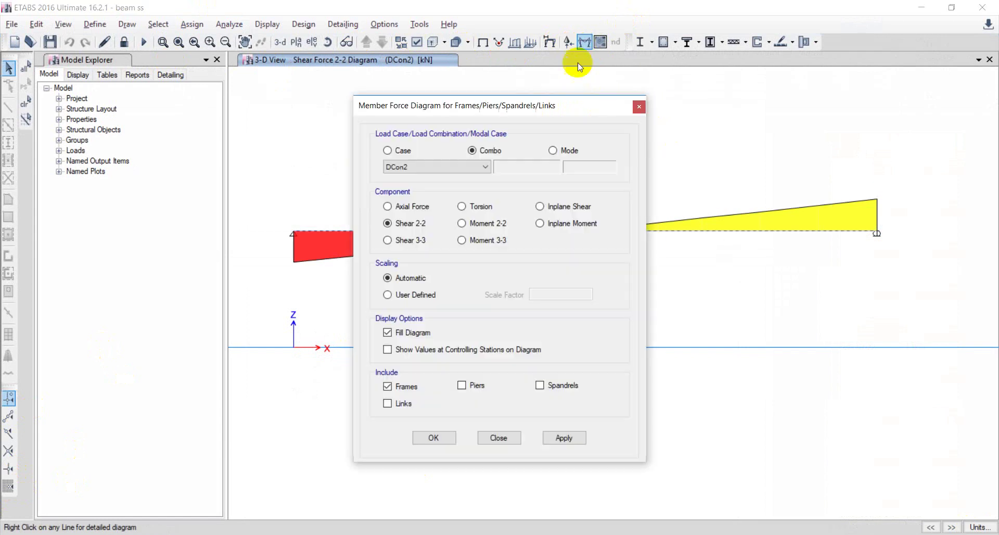
{"action": "left_click", "coordinate": [434, 436]}
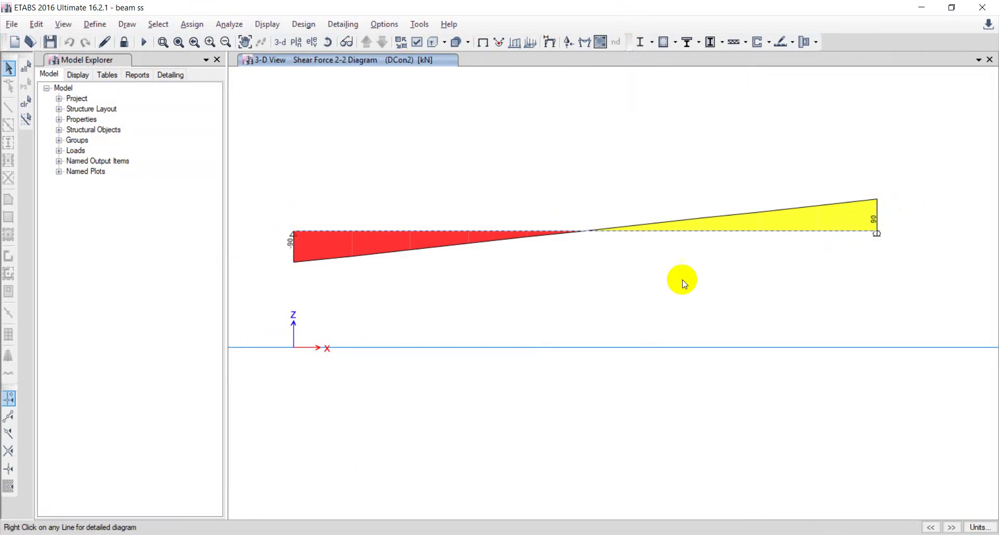
- Switch back to the V_c calculation in the Word document R and look through the other open windows
{"action": "key", "text": "alt+Tab"}
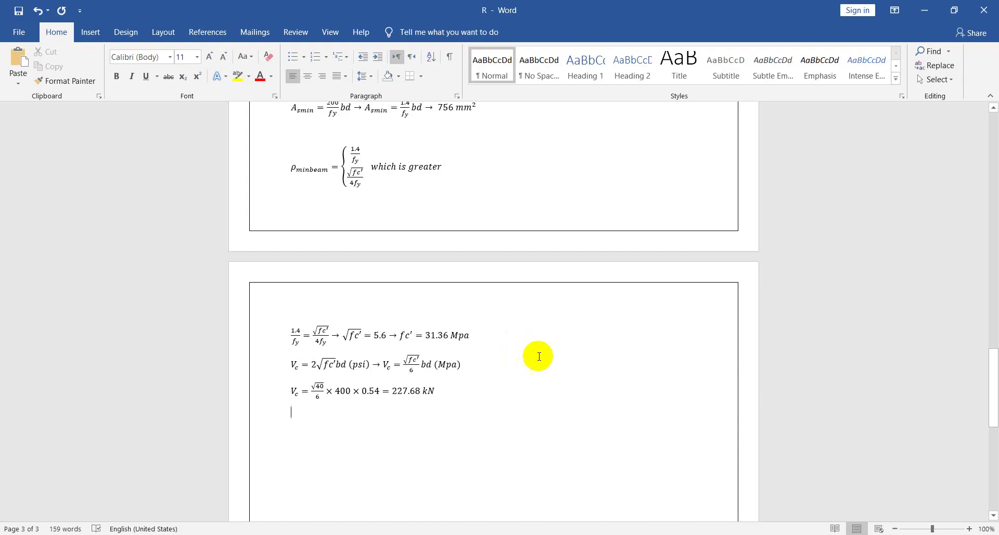
{"action": "key", "text": "alt+Tab"}
{"action": "key", "text": "alt+Tab"}
{"action": "key", "text": "alt+Tab"}
{"action": "key", "text": "alt+Tab"}
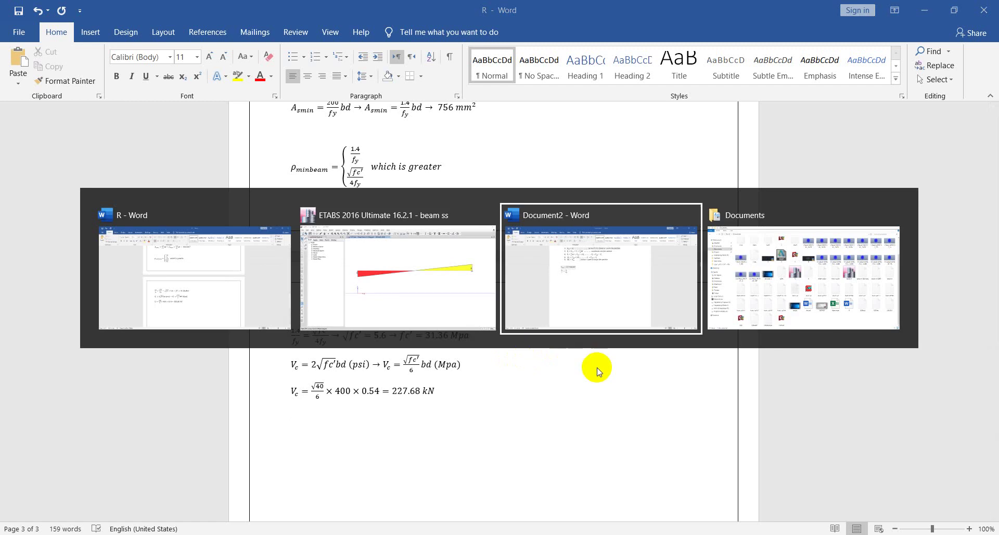
{"action": "key", "text": "alt+Tab"}
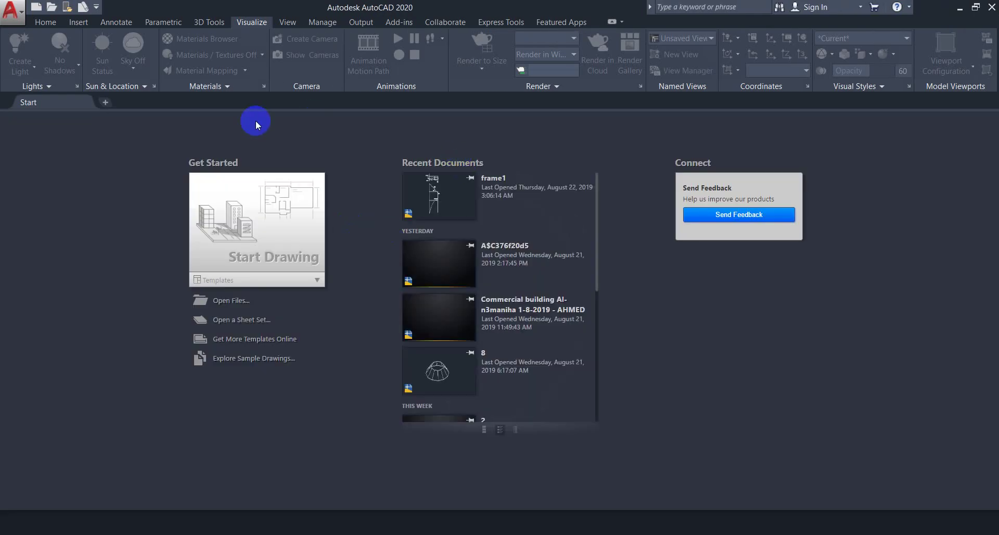
- Create a new drawing in AutoCAD and draw a long horizontal rectangle for the beam across its upper part
{"action": "left_click", "coordinate": [105, 102]}
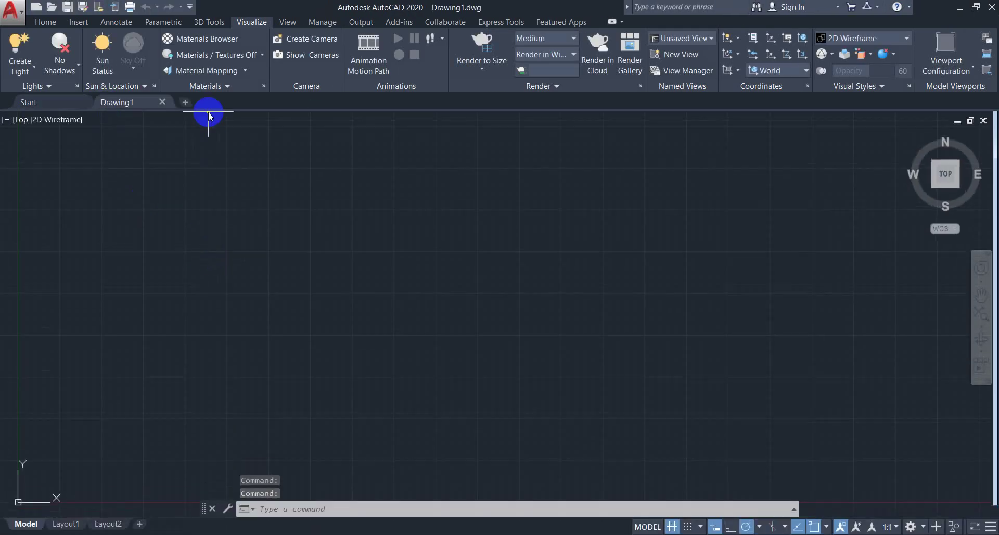
{"action": "left_click", "coordinate": [47, 23]}
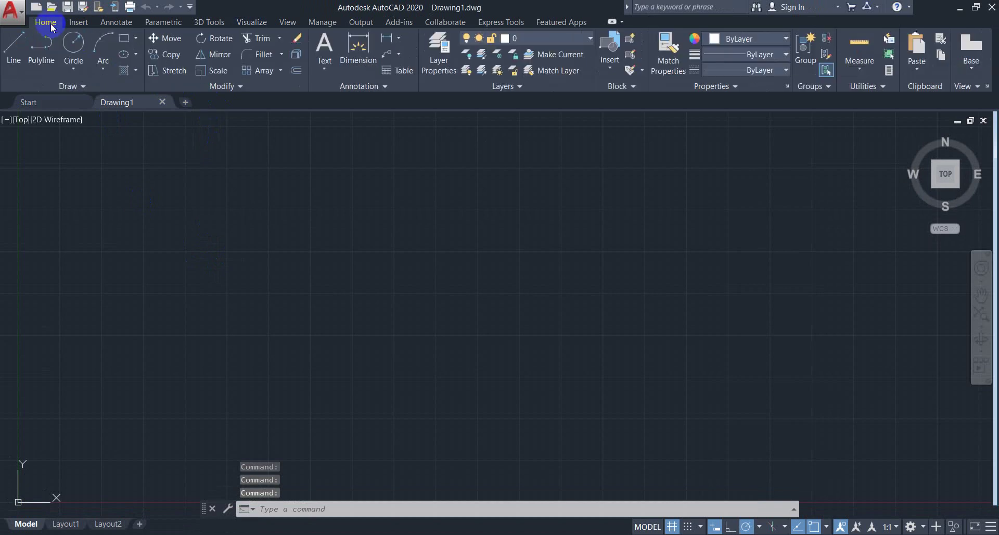
{"action": "left_click", "coordinate": [123, 39]}
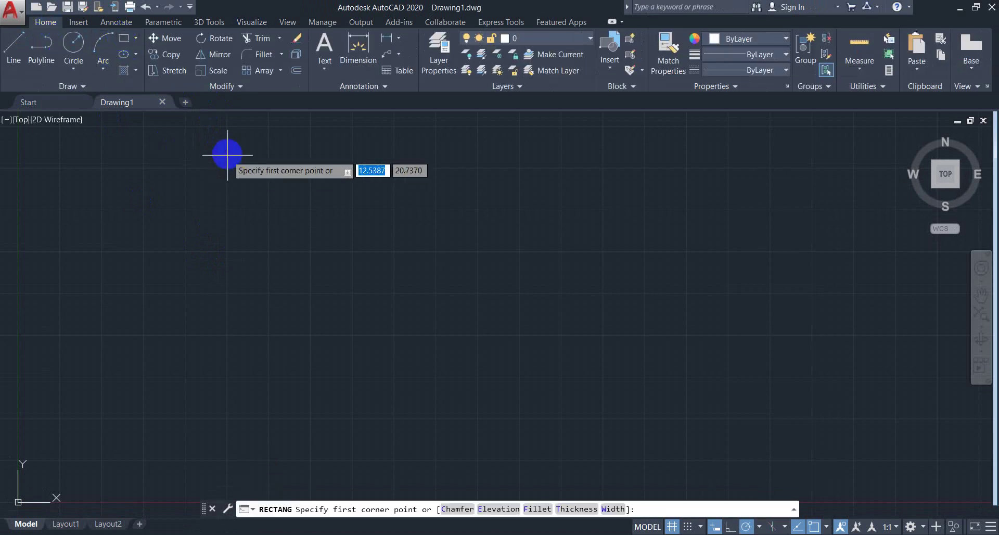
{"action": "left_click", "coordinate": [179, 152]}
{"action": "left_click", "coordinate": [696, 237]}
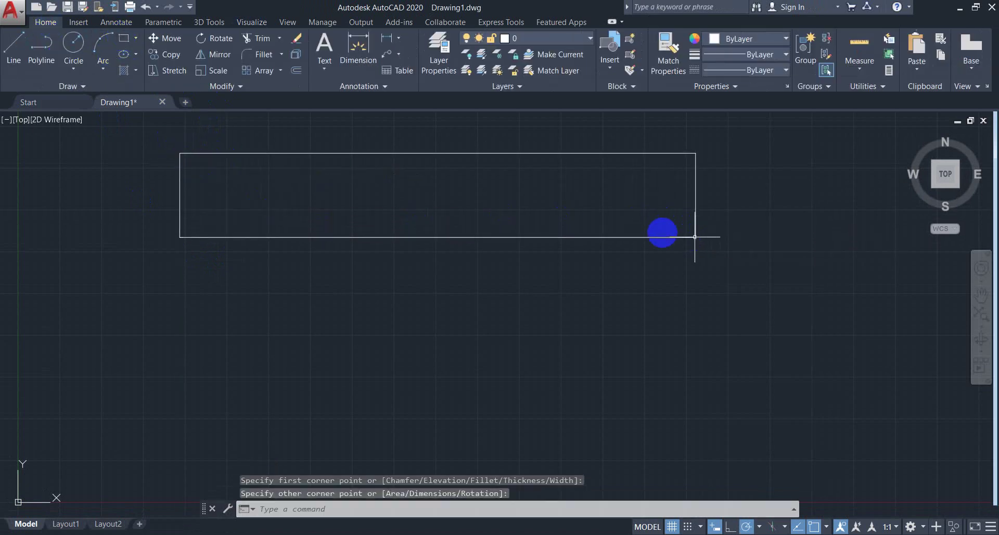
- Draw a tall narrow rectangle for the column, hanging down from the beam's lower-left corner
{"action": "key", "text": "Return"}
{"action": "left_click", "coordinate": [183, 240]}
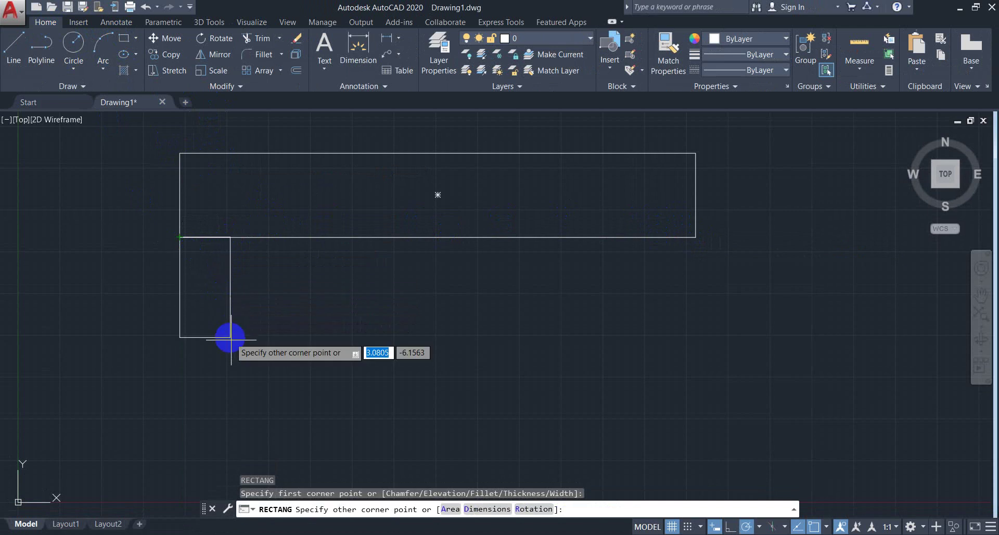
{"action": "left_click", "coordinate": [232, 452]}
{"action": "key", "text": "Return"}
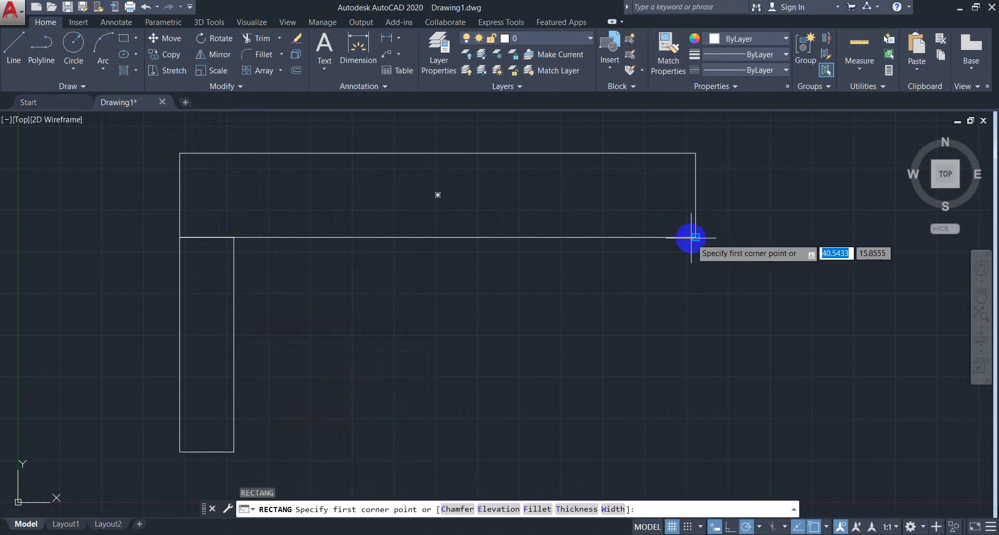
{"action": "left_click", "coordinate": [695, 238]}
{"action": "key", "text": "Escape"}
- Mirror the left column about the beam's vertical midline to the beam's right end, keeping the original
{"action": "left_click", "coordinate": [342, 319]}
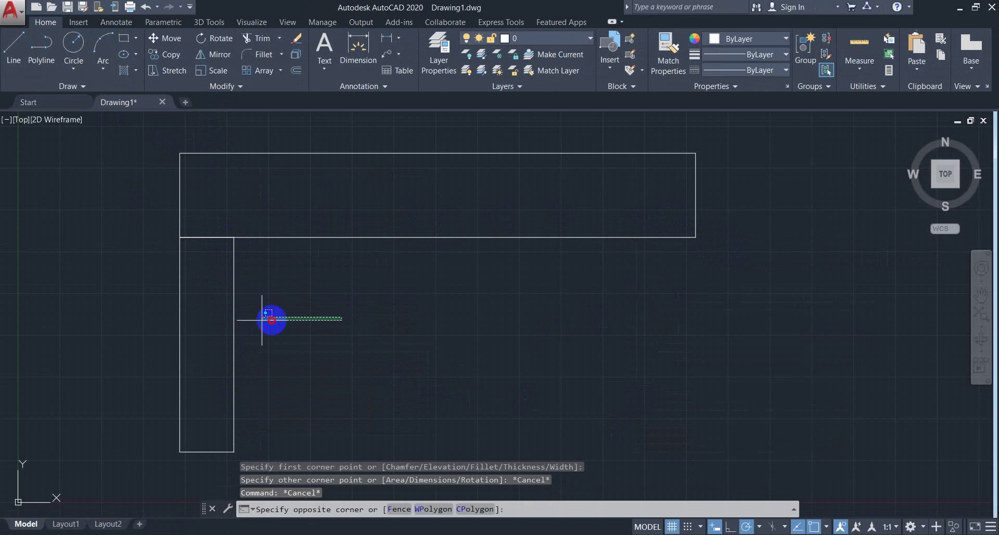
{"action": "left_click", "coordinate": [194, 360]}
{"action": "type", "text": "mi"}
{"action": "key", "text": "Return"}
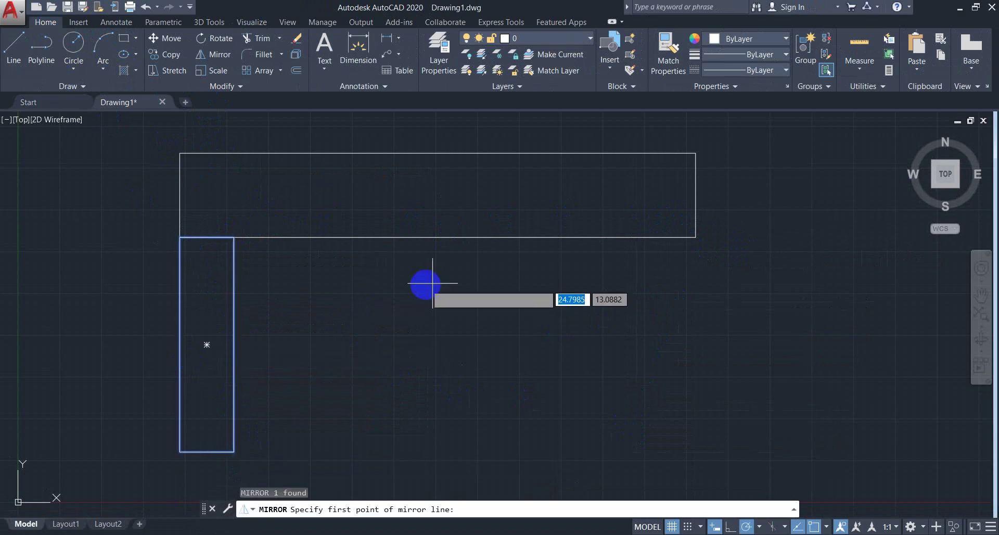
{"action": "left_click", "coordinate": [437, 238]}
{"action": "left_click", "coordinate": [438, 129]}
{"action": "key", "text": "Return"}
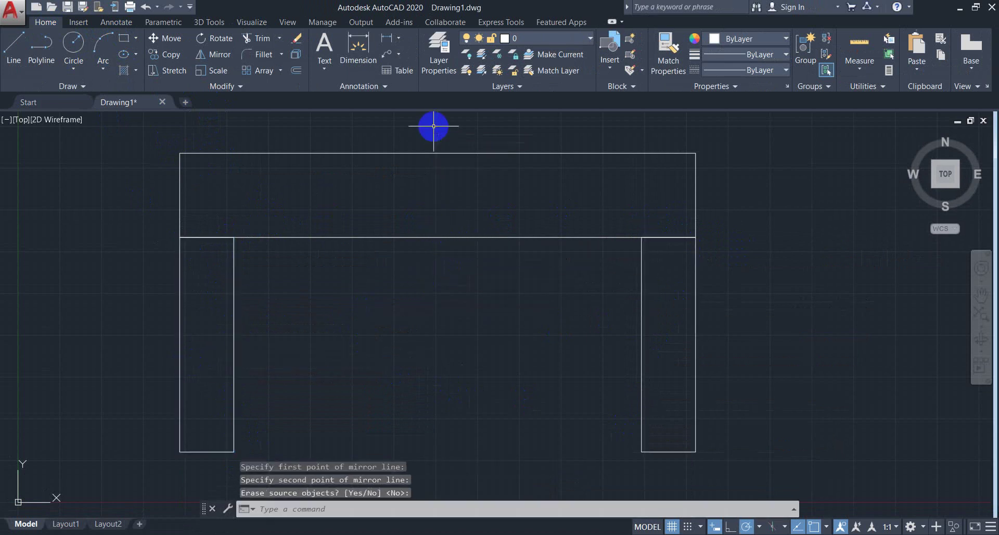
- Draw a vertical centreline from the left column's centre up past the beam's top edge
{"action": "left_click", "coordinate": [14, 48]}
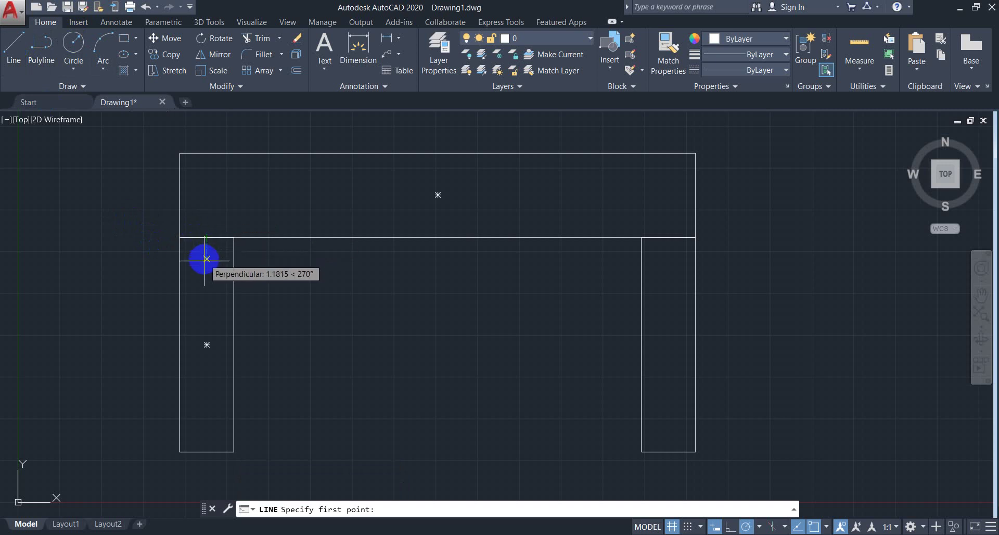
{"action": "left_click", "coordinate": [206, 341]}
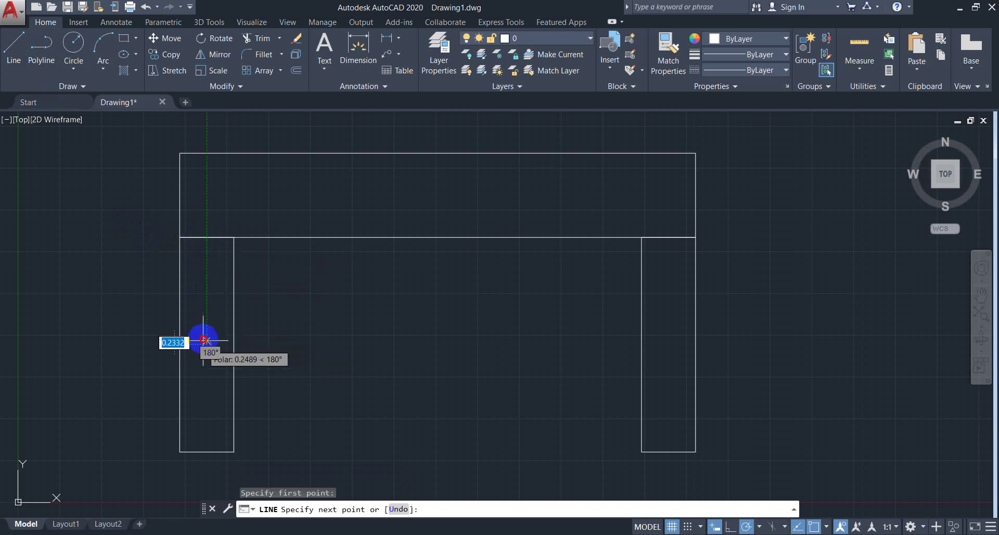
{"action": "left_click", "coordinate": [207, 128]}
{"action": "key", "text": "Return"}
- Draw a vertical centreline from the right column's centre up past the beam's top edge
{"action": "key", "text": "Return"}
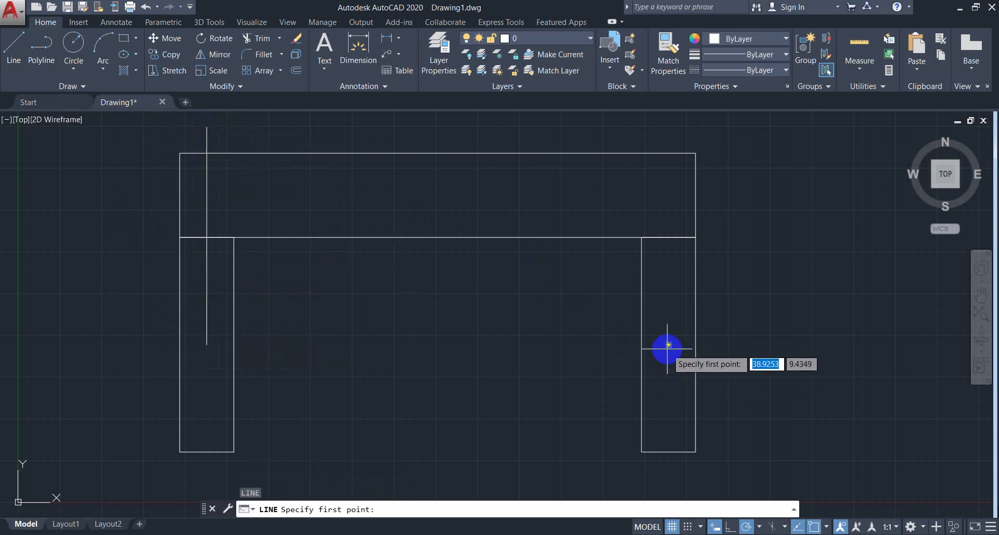
{"action": "left_click", "coordinate": [668, 344]}
{"action": "left_click", "coordinate": [669, 116]}
{"action": "key", "text": "Return"}
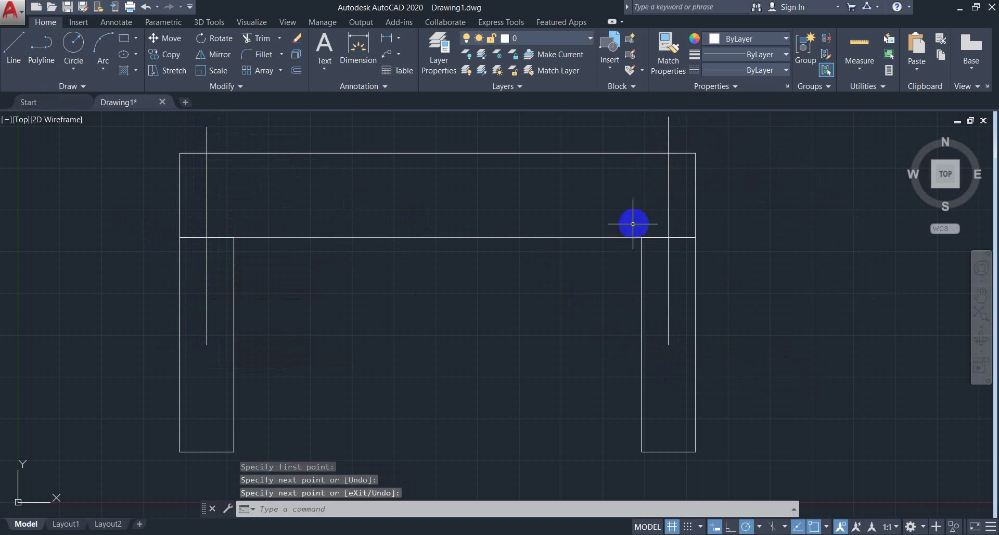
- Draw a vertical line from the right column's inner top corner up past the beam's top edge
{"action": "scroll", "coordinate": [643, 235], "scroll_direction": "up", "scroll_amount": 2}
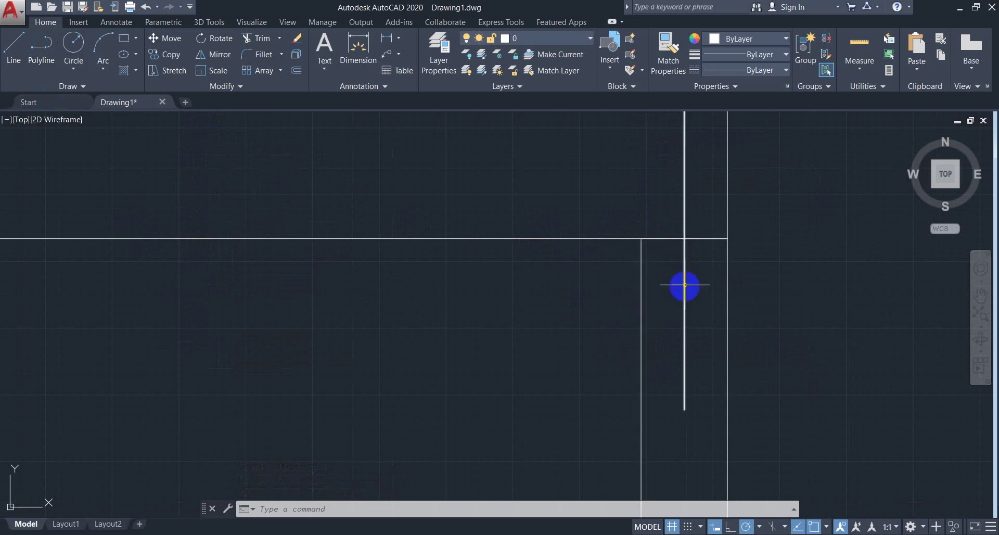
{"action": "mouse_move", "coordinate": [657, 207]}
{"action": "left_mouse_down"}
{"action": "mouse_move", "coordinate": [650, 273]}
{"action": "mouse_move", "coordinate": [585, 330]}
{"action": "left_mouse_up"}
{"action": "left_click", "coordinate": [10, 55]}
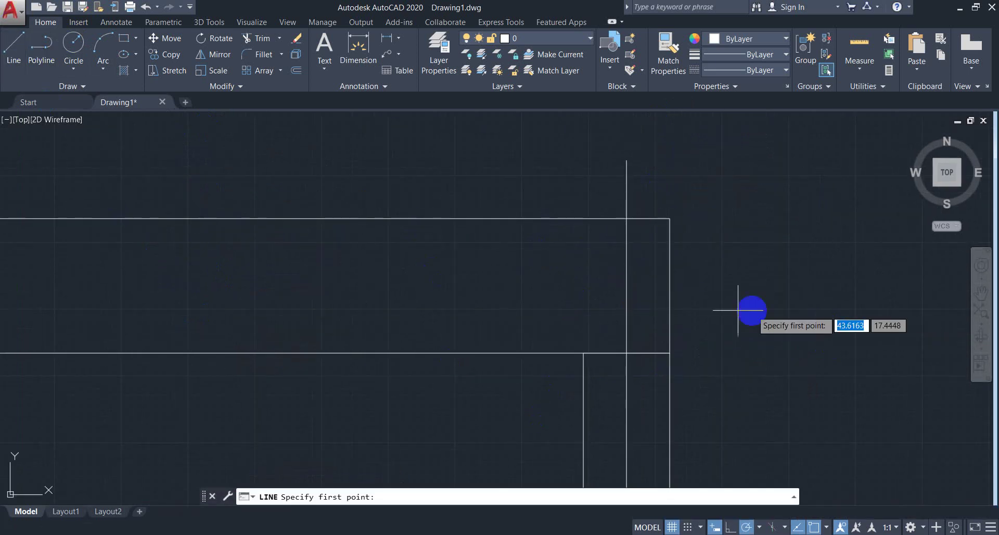
{"action": "left_click", "coordinate": [584, 352]}
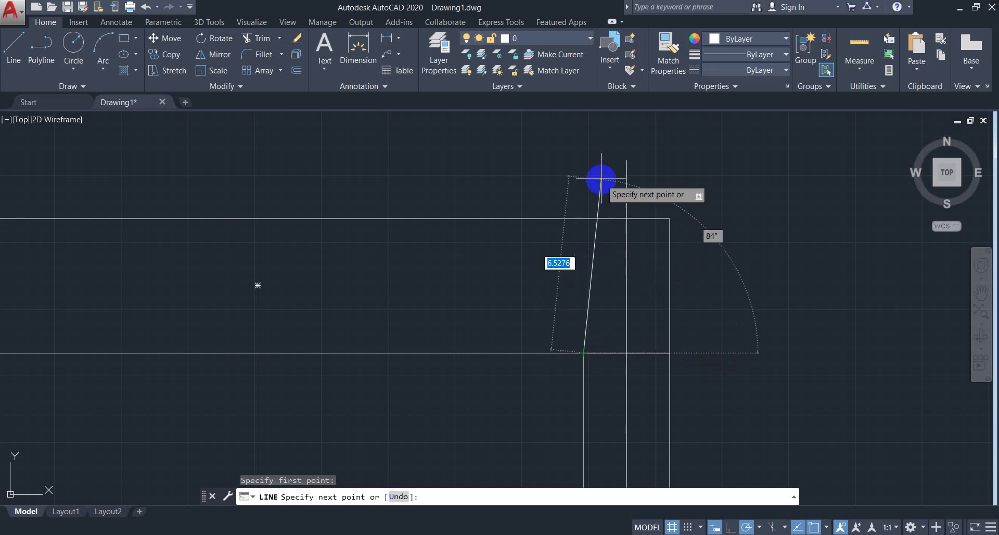
{"action": "left_click", "coordinate": [584, 171]}
{"action": "key", "text": "Return"}
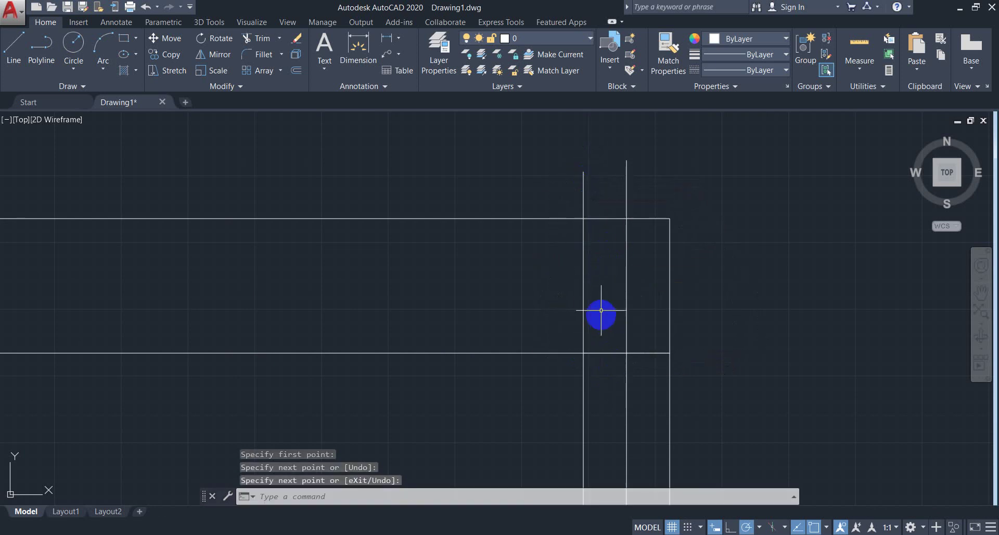
- Draw a line at 135° from the right column's inner top corner up past the beam's top edge, about 7.7 units long
{"action": "left_click", "coordinate": [16, 42]}
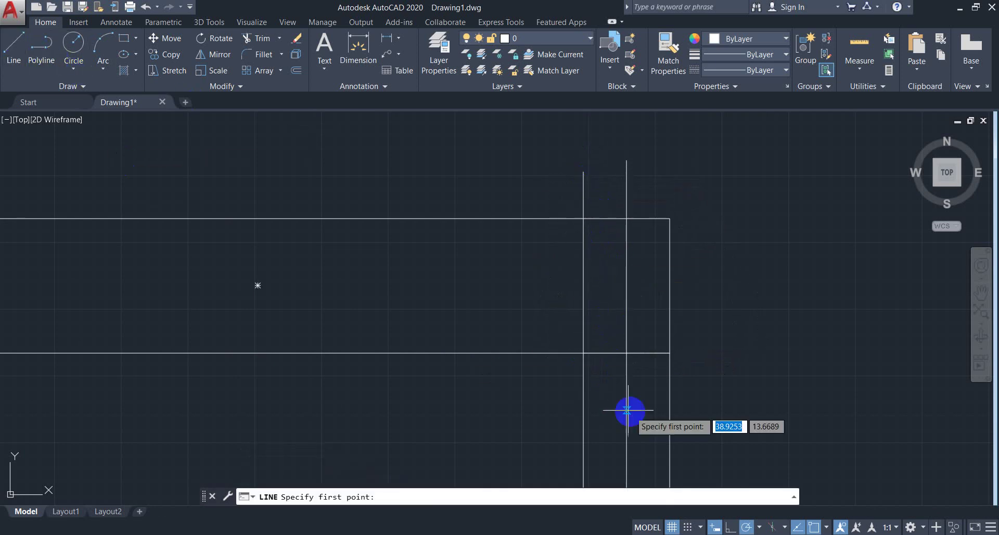
{"action": "left_click", "coordinate": [583, 353]}
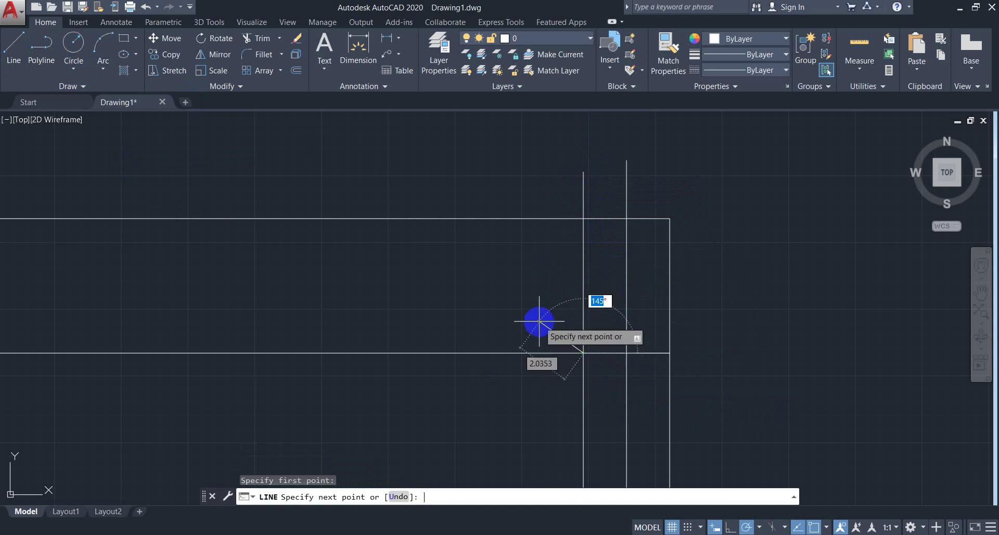
{"action": "type", "text": "135"}
{"action": "key", "text": "Tab"}
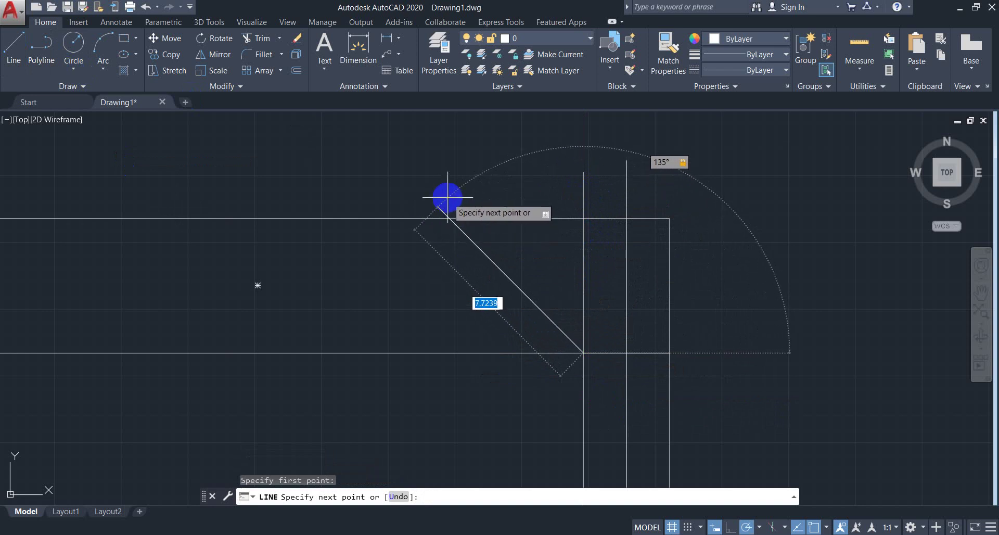
{"action": "left_click", "coordinate": [445, 197]}
{"action": "key", "text": "Return"}
- Delete the two vertical reference lines crossing the beam above the right column
{"action": "left_click", "coordinate": [638, 167]}
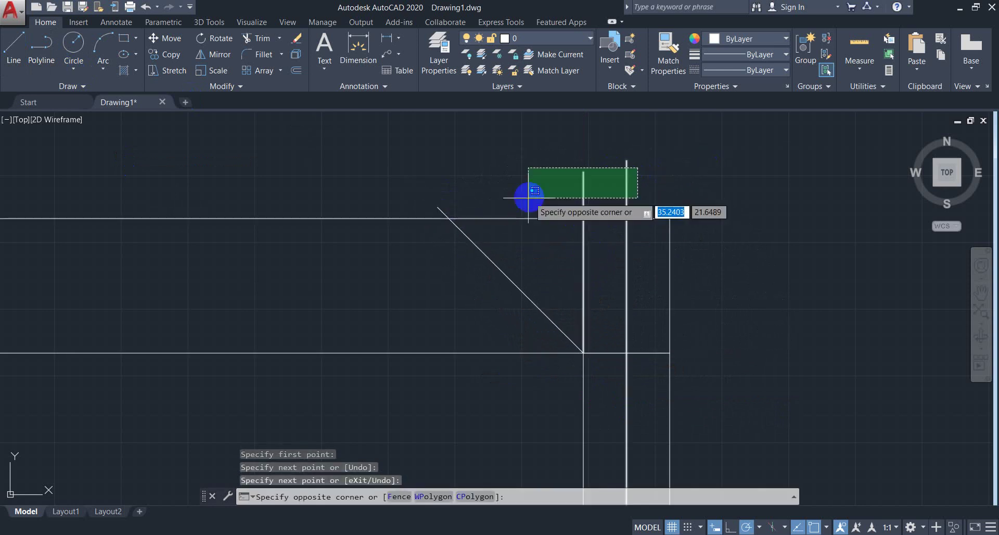
{"action": "left_click", "coordinate": [523, 199]}
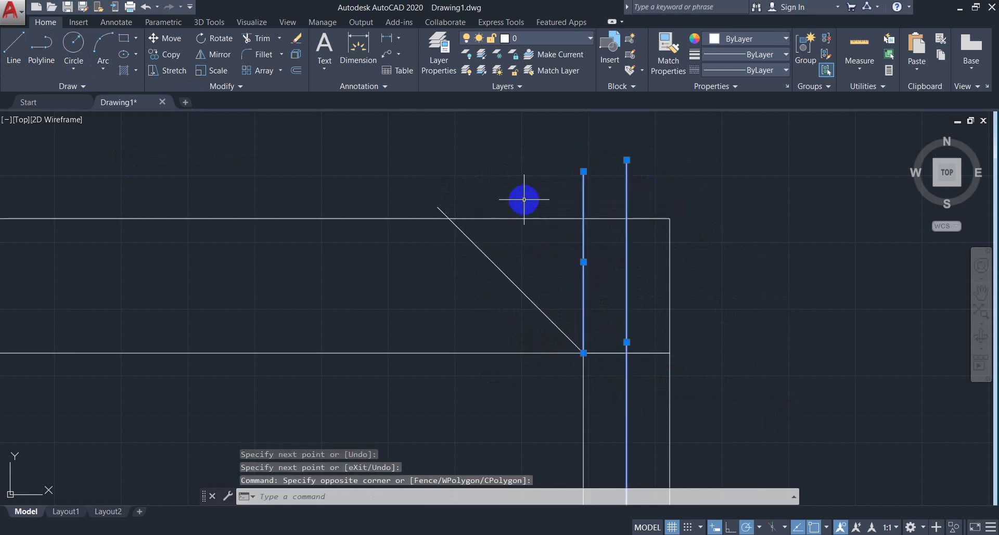
{"action": "key", "text": "Delete"}
- Trim the part of the diagonal line that projects above the beam's top edge
{"action": "left_click", "coordinate": [768, 168]}
{"action": "left_click", "coordinate": [358, 436]}
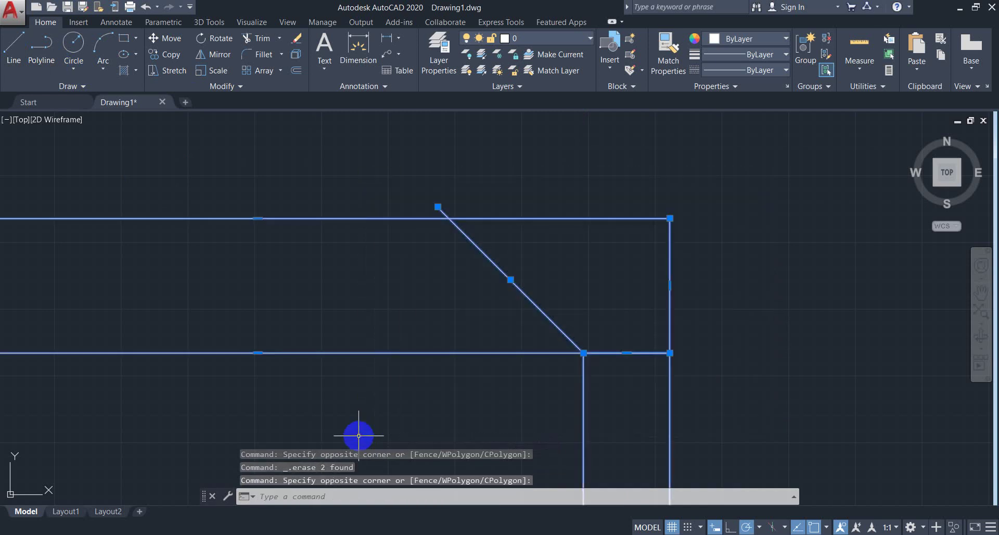
{"action": "type", "text": "tr"}
{"action": "key", "text": "Return"}
{"action": "left_click", "coordinate": [442, 211]}
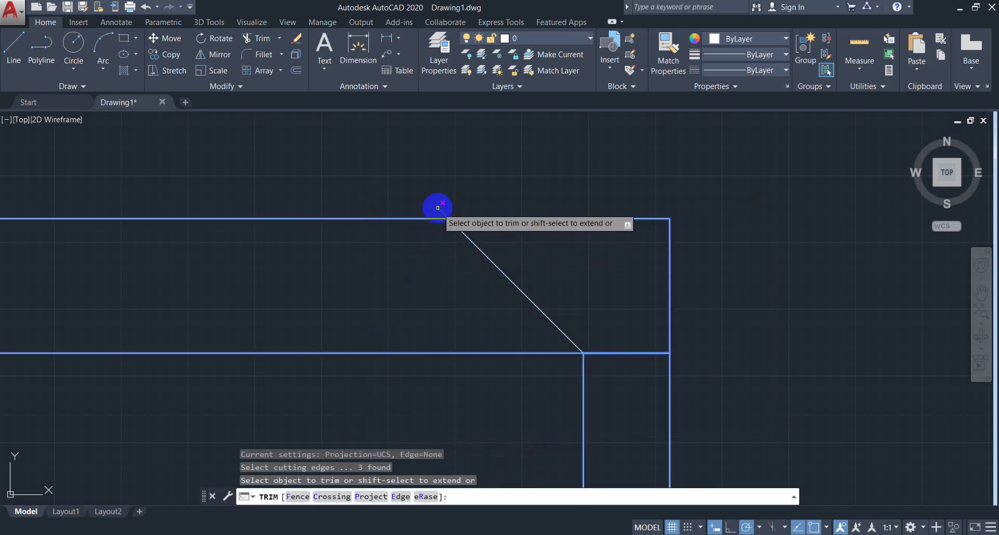
{"action": "key", "text": "Escape"}
- Mirror the diagonal line about the beam's vertical midline to the left column's inner corner, keeping the original
{"action": "left_click", "coordinate": [551, 320]}
{"action": "left_click", "coordinate": [475, 325]}
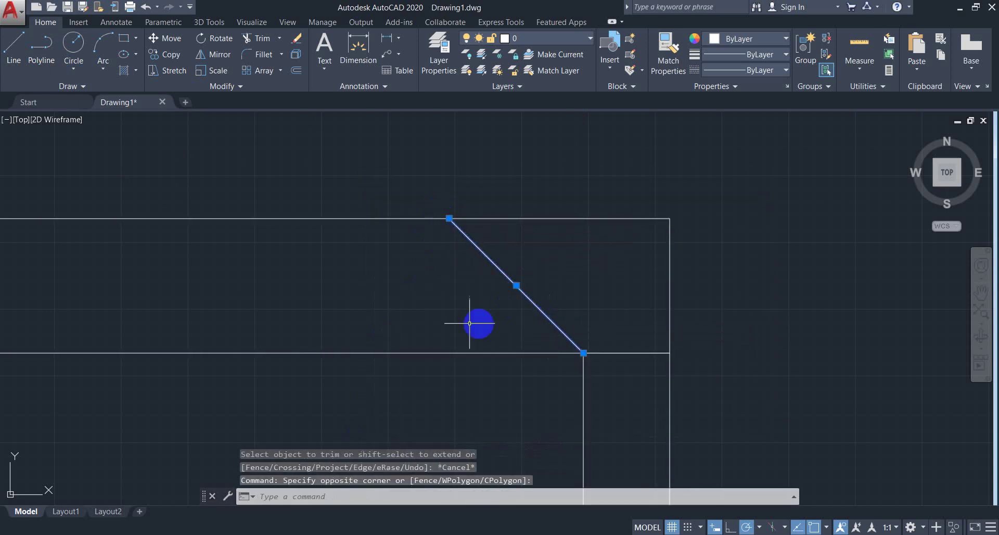
{"action": "scroll", "coordinate": [394, 358], "scroll_direction": "down", "scroll_amount": 1}
{"action": "left_click_drag", "start_coordinate": [394, 358], "coordinate": [586, 334]}
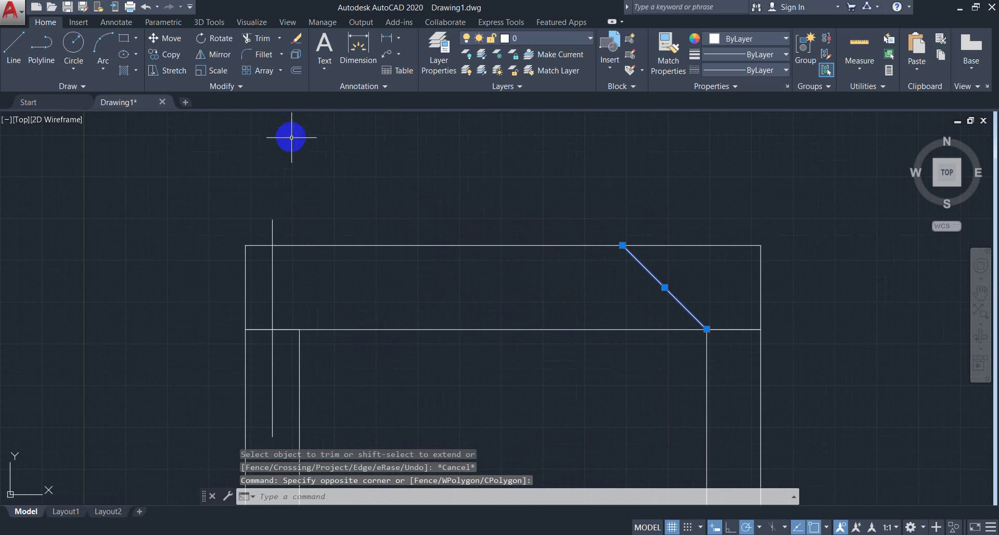
{"action": "type", "text": "mi"}
{"action": "key", "text": "Return"}
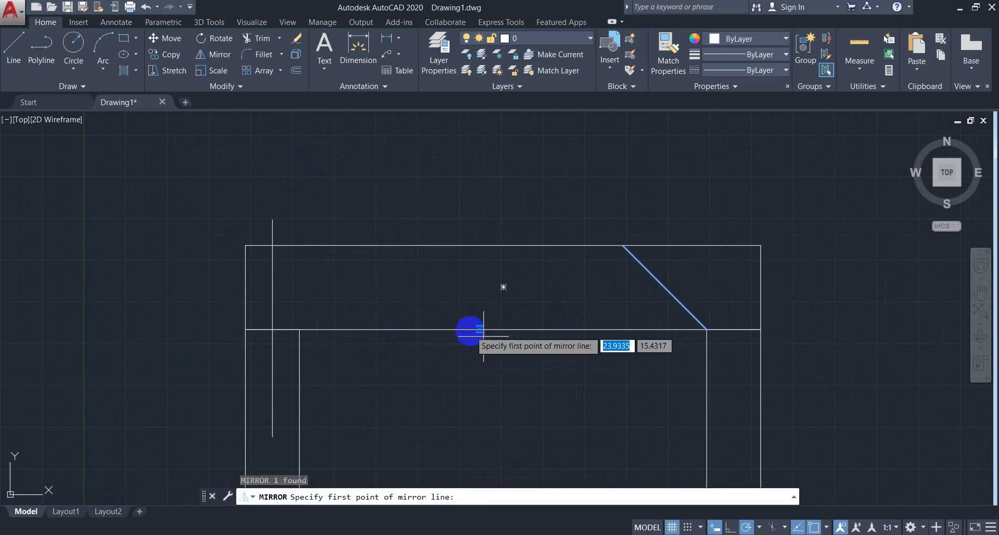
{"action": "left_click", "coordinate": [501, 244]}
{"action": "left_click", "coordinate": [493, 121]}
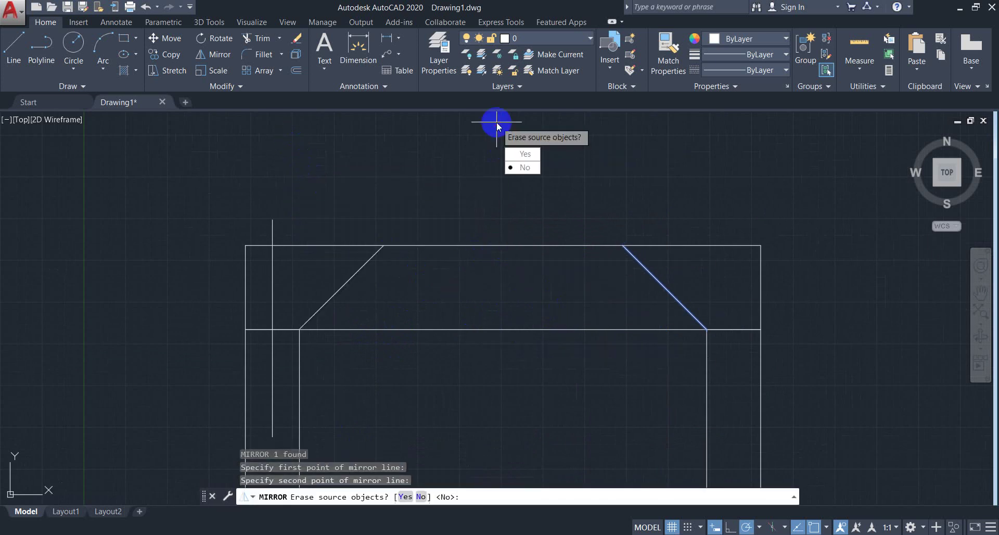
{"action": "key", "text": "Return"}
- Delete the vertical centreline through the left column
{"action": "left_click", "coordinate": [295, 255]}
{"action": "left_click", "coordinate": [257, 292]}
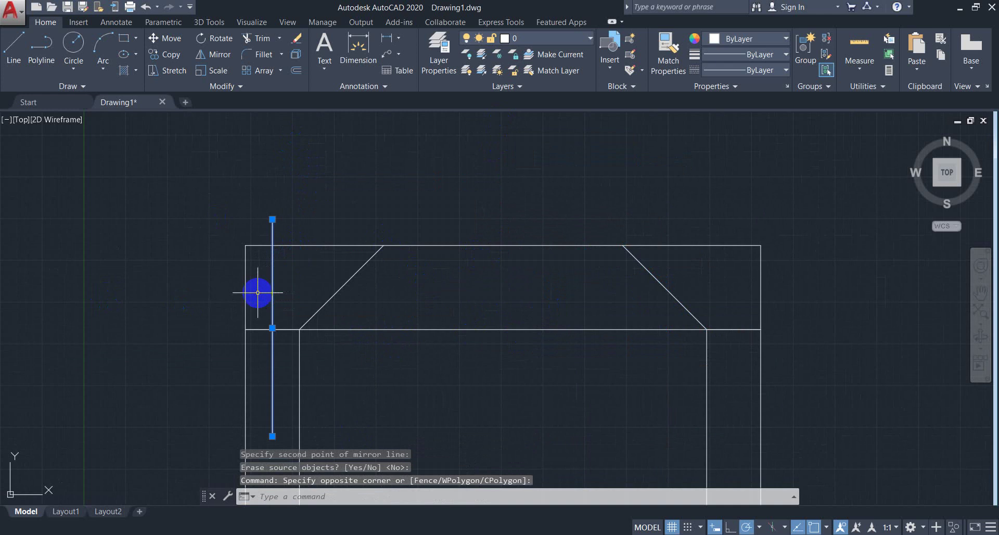
{"action": "key", "text": "Delete"}
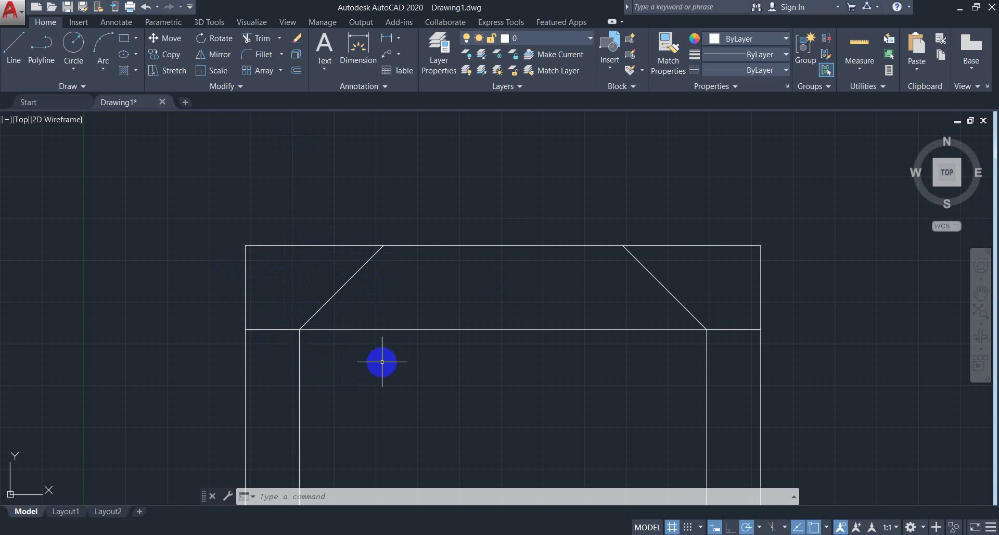
{"action": "left_click_drag", "start_coordinate": [382, 362], "coordinate": [400, 287]}
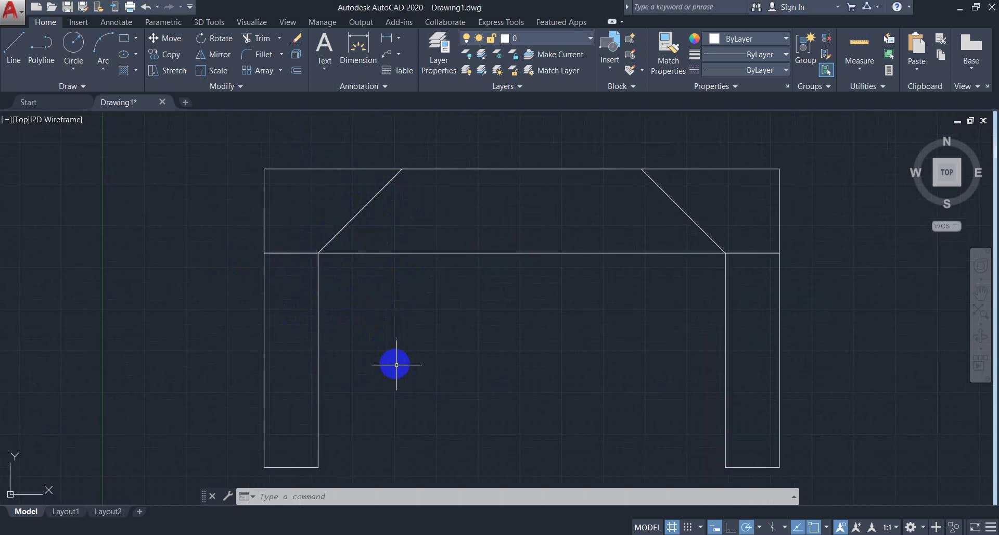
- Switch to ETABS and open the detailed shear, moment and deflection diagrams of beam B1
{"action": "key", "text": "alt+Tab"}
{"action": "key", "text": "alt+Tab"}
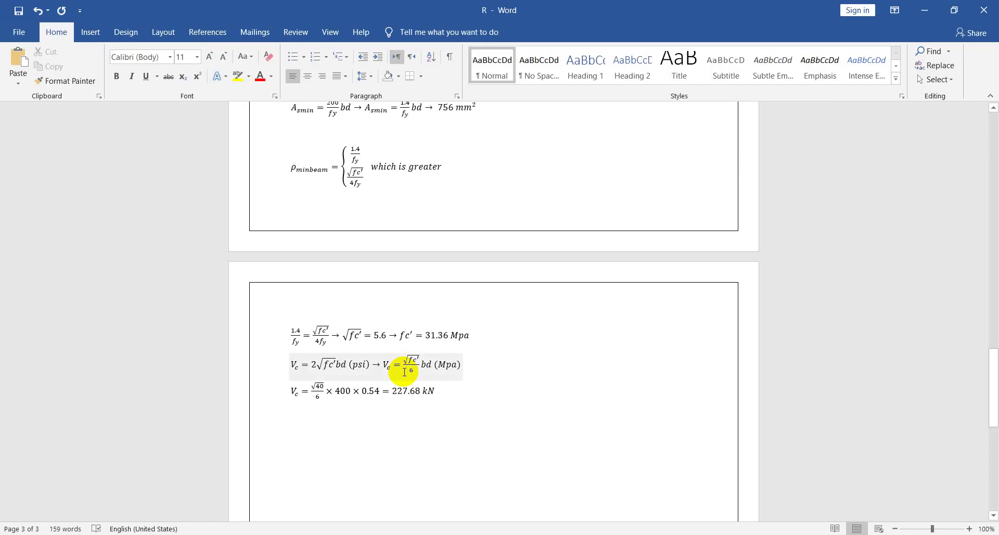
{"action": "key", "text": "alt+Tab"}
{"action": "key", "text": "alt+Tab"}
{"action": "key", "text": "alt+Tab"}
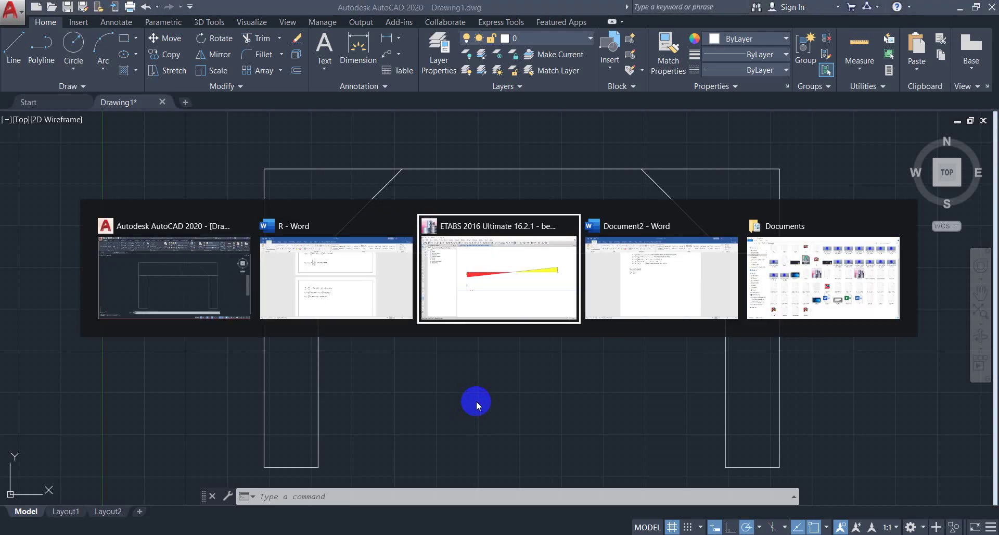
{"action": "mouse_move", "coordinate": [551, 234]}
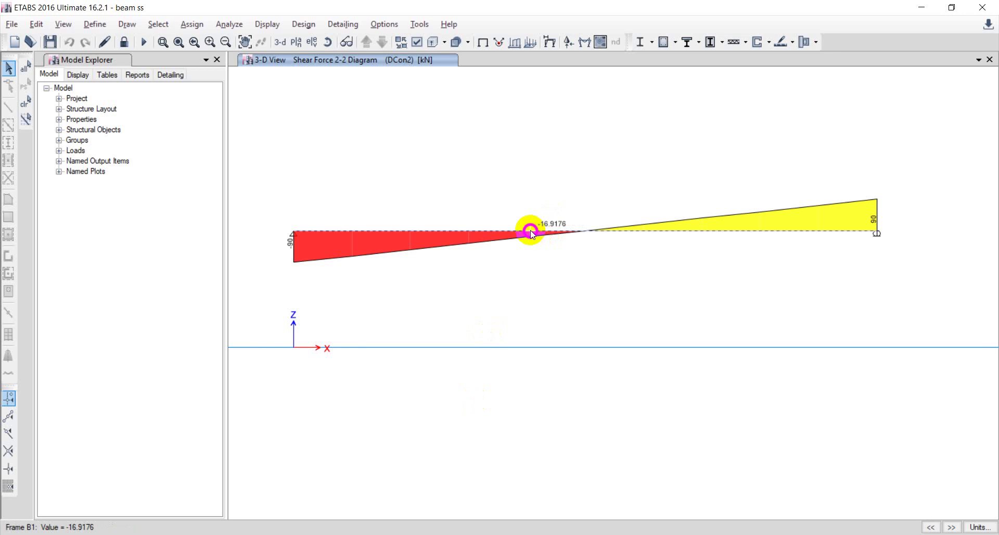
{"action": "right_click", "coordinate": [529, 230]}
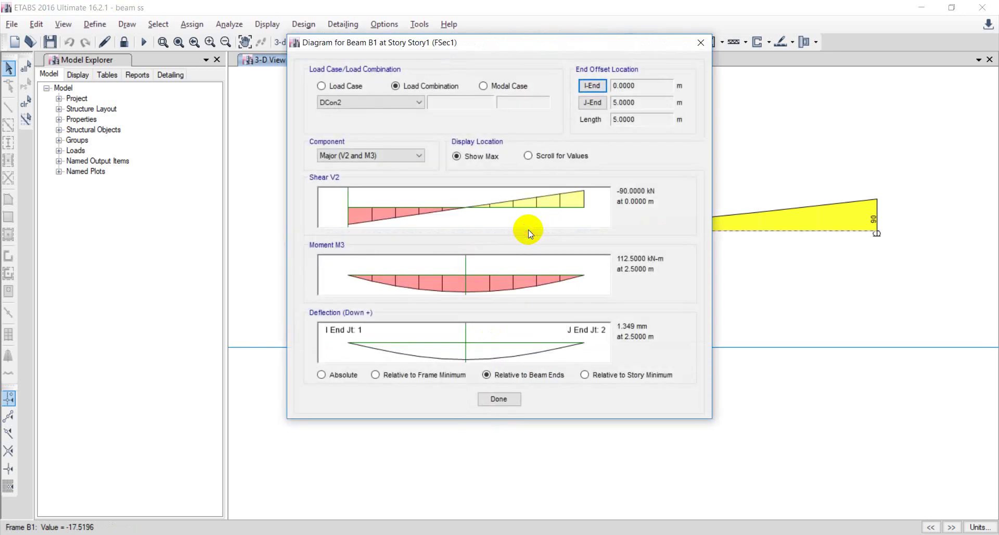
- Read the beam's shear V2 at a distance of 0.54 m from its start
{"action": "left_click", "coordinate": [481, 212]}
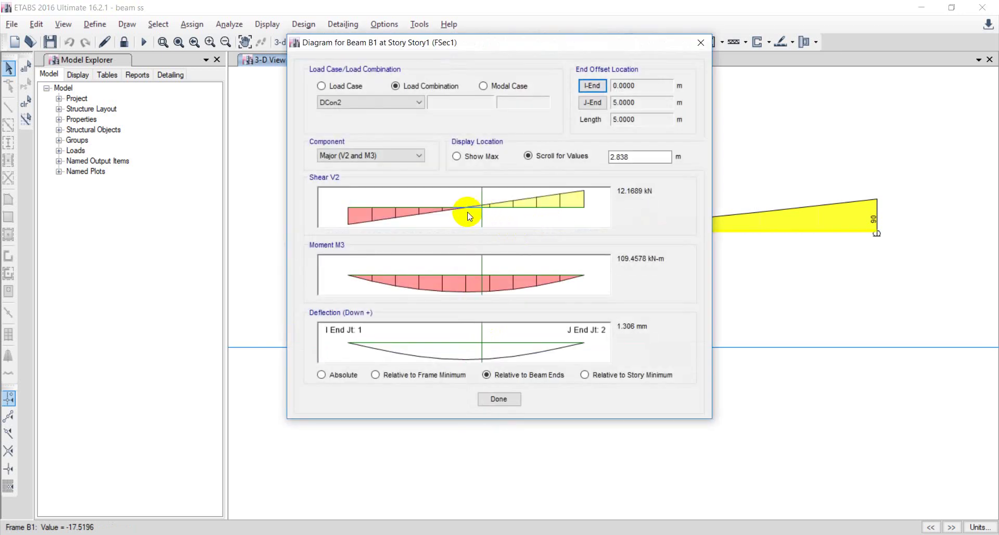
{"action": "left_click_drag", "start_coordinate": [475, 211], "coordinate": [302, 212]}
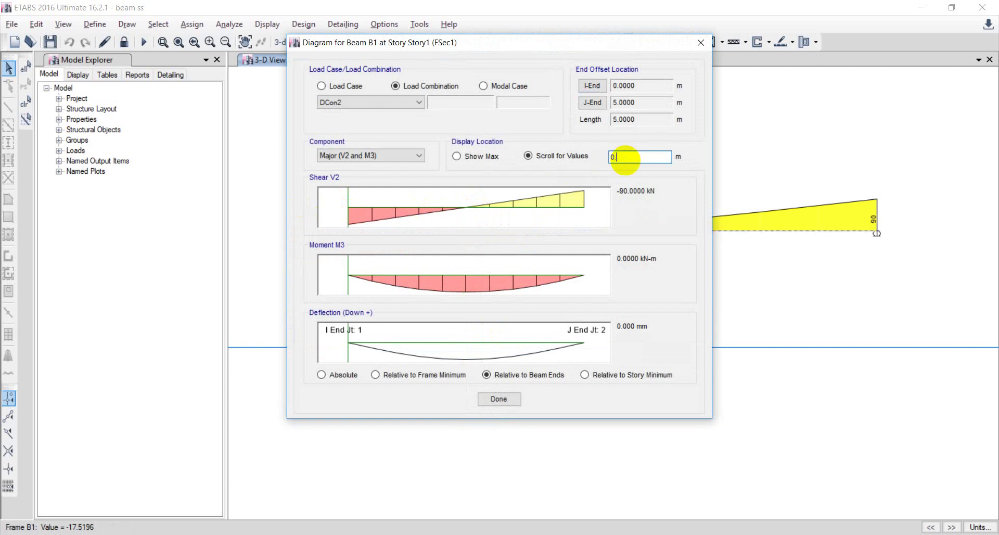
{"action": "key", "text": "Return"}
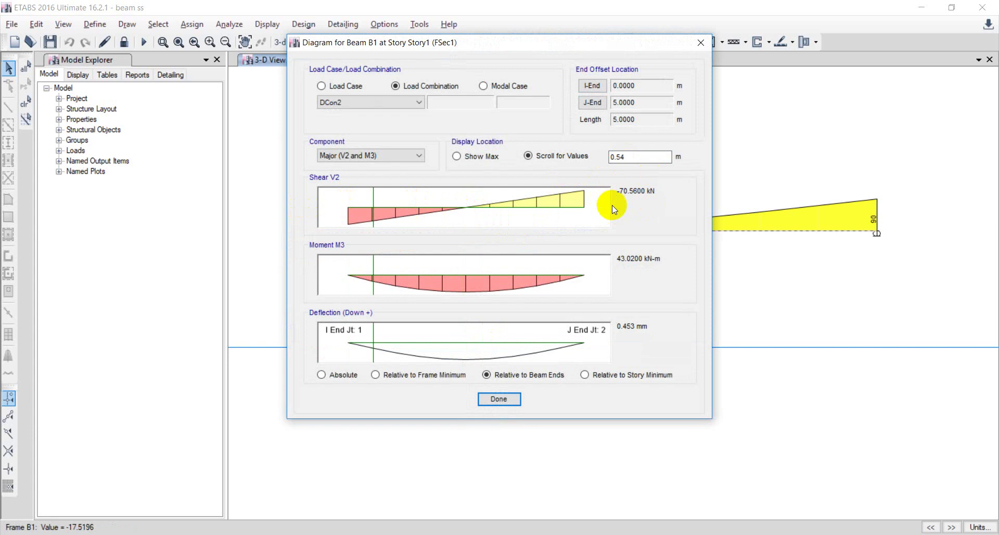
- Switch to the Word document R and start an equation below V_c with V_ud = 90 − W_u d → V_ud = 90 −
{"action": "key", "text": "alt+Tab"}
{"action": "left_click", "coordinate": [567, 270]}
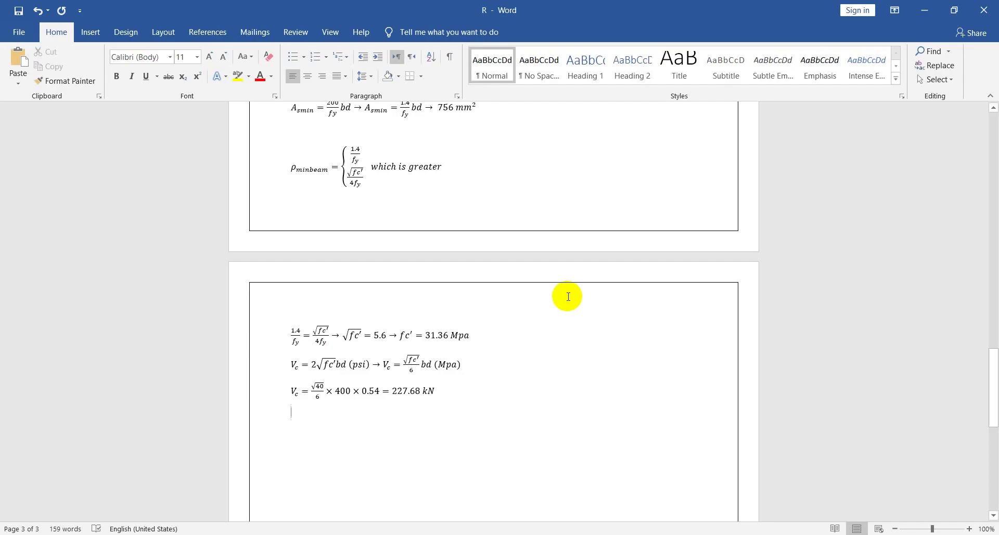
{"action": "scroll", "coordinate": [568, 297], "scroll_direction": "down", "scroll_amount": 5}
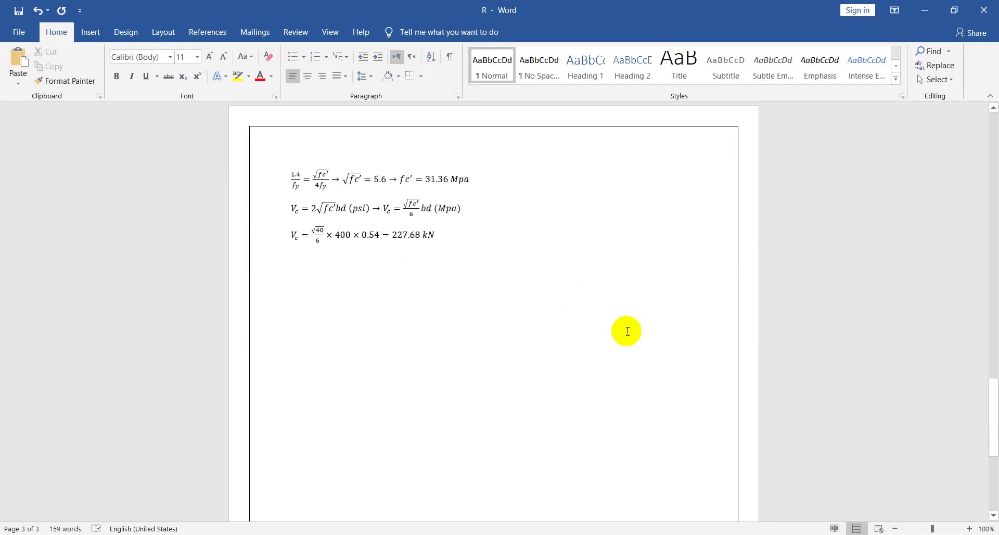
{"action": "key", "text": "alt+equal"}
{"action": "type", "text": "Vud = 90 − Wud → V_ud"}
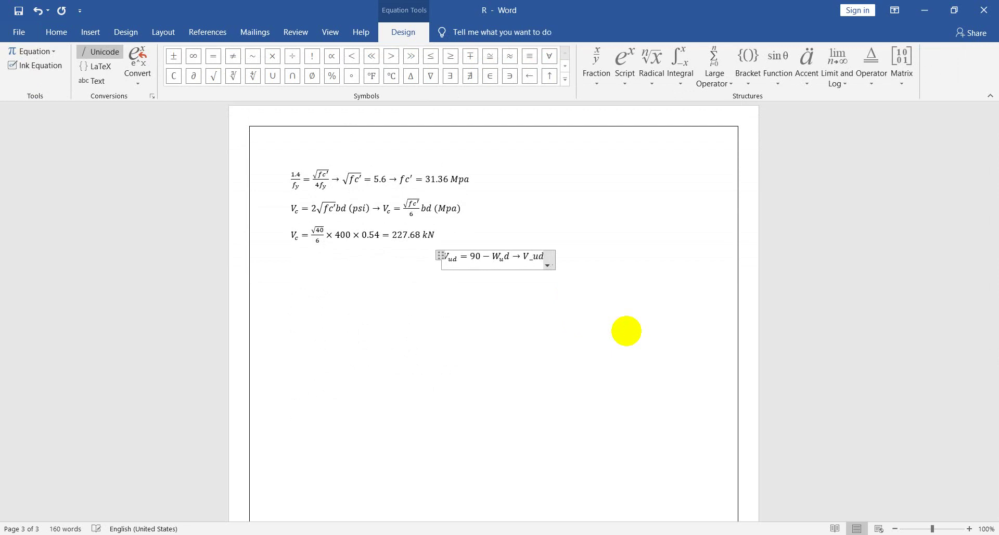
{"action": "type", "text": "90-"}
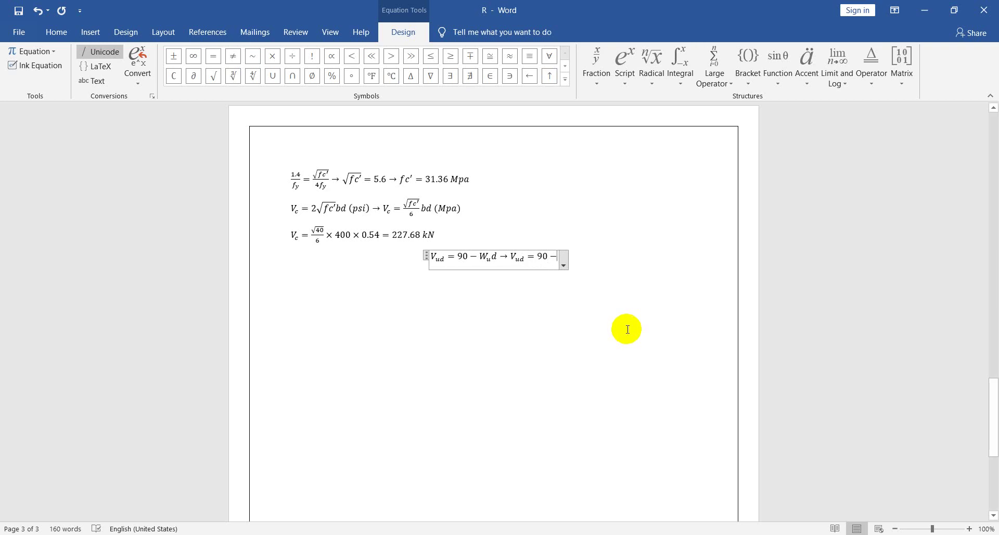
- Look up W_u in the load calculation, complete the V_ud equation with 36 × 0.54 = 70.56 kN, and left-align it under the others
{"action": "scroll", "coordinate": [629, 267], "scroll_direction": "up", "scroll_amount": 10}
{"action": "scroll", "coordinate": [621, 265], "scroll_direction": "up", "scroll_amount": 15}
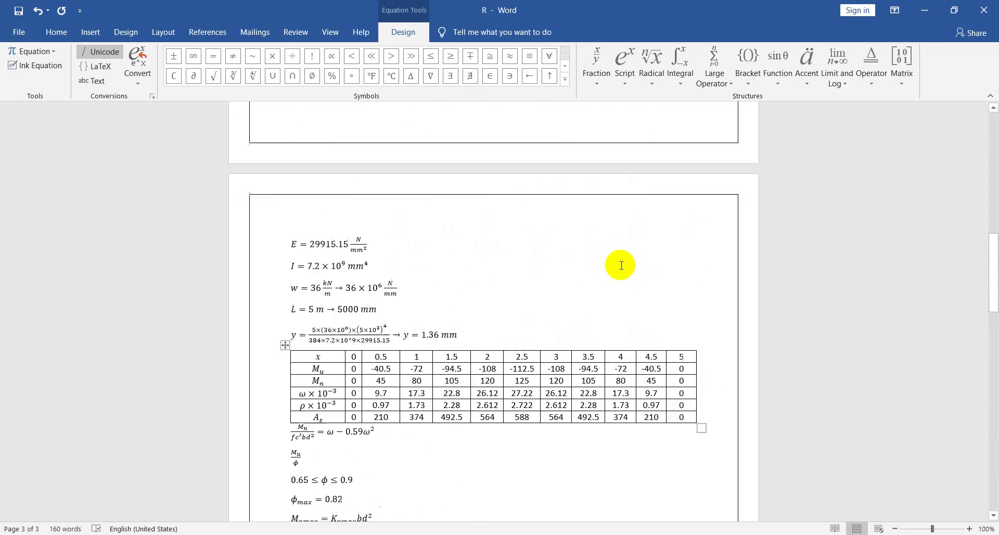
{"action": "scroll", "coordinate": [621, 265], "scroll_direction": "up", "scroll_amount": 3}
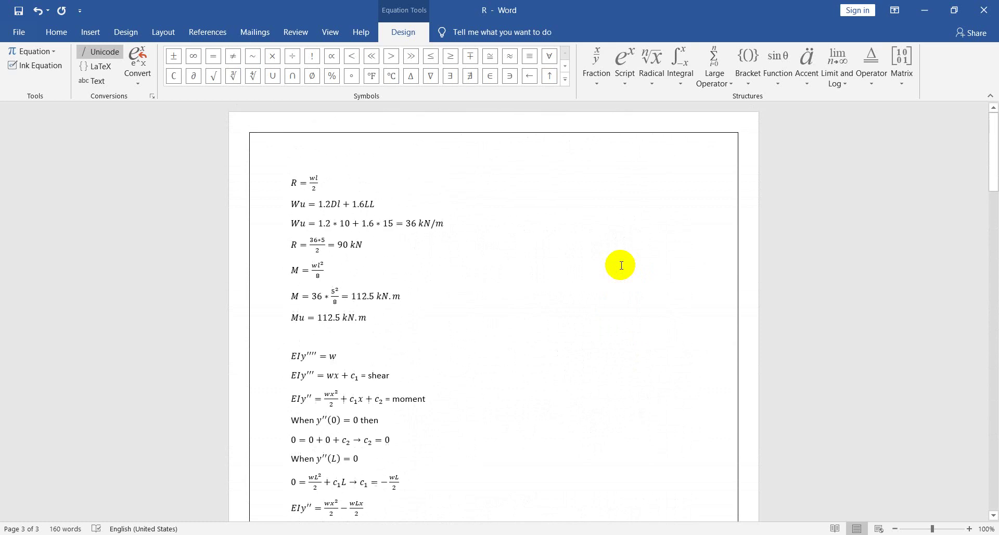
{"action": "scroll", "coordinate": [420, 225], "scroll_direction": "down", "scroll_amount": 20}
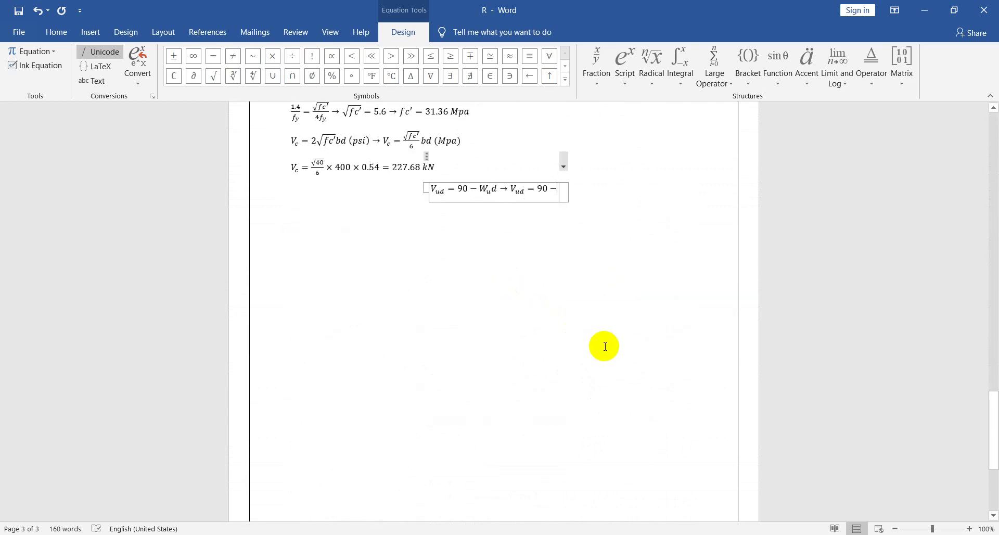
{"action": "type", "text": "36"}
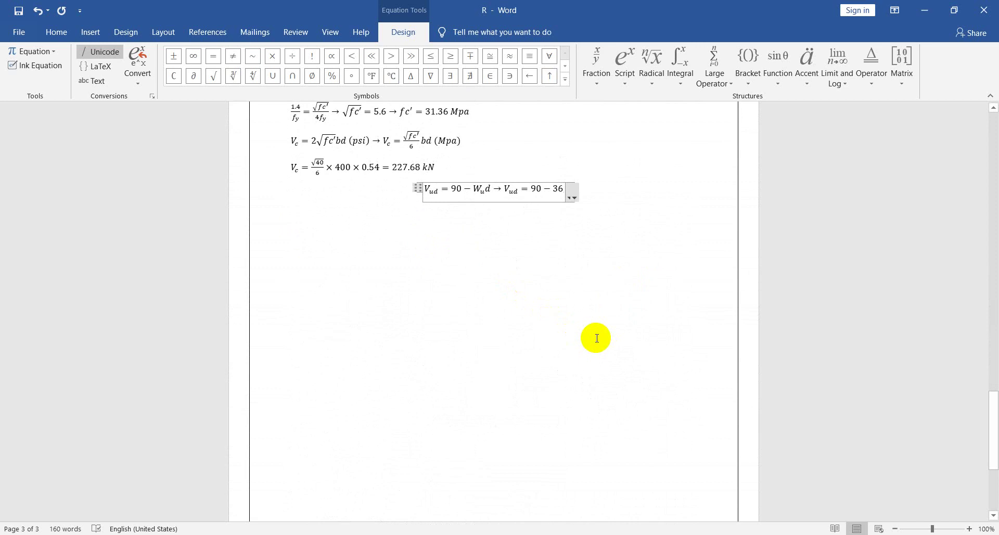
{"action": "type", "text": "×"}
{"action": "type", "text": ".53"}
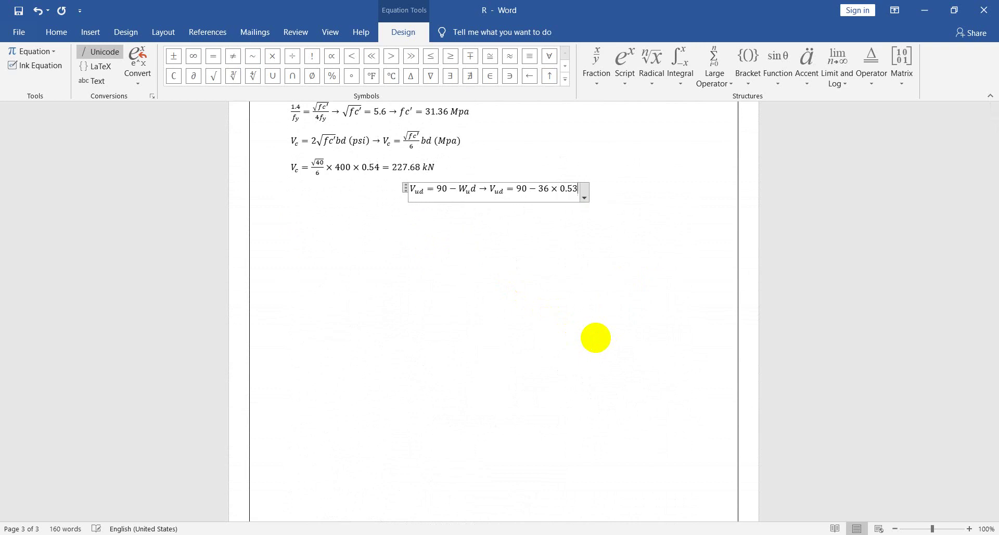
{"action": "key", "text": "BackSpace"}
{"action": "type", "text": "4 ="}
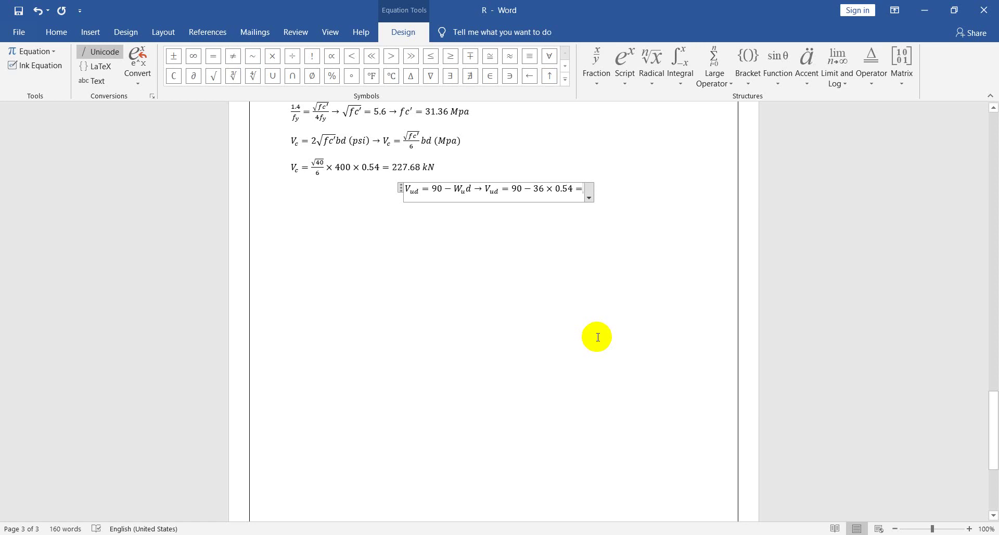
{"action": "type", "text": "70"}
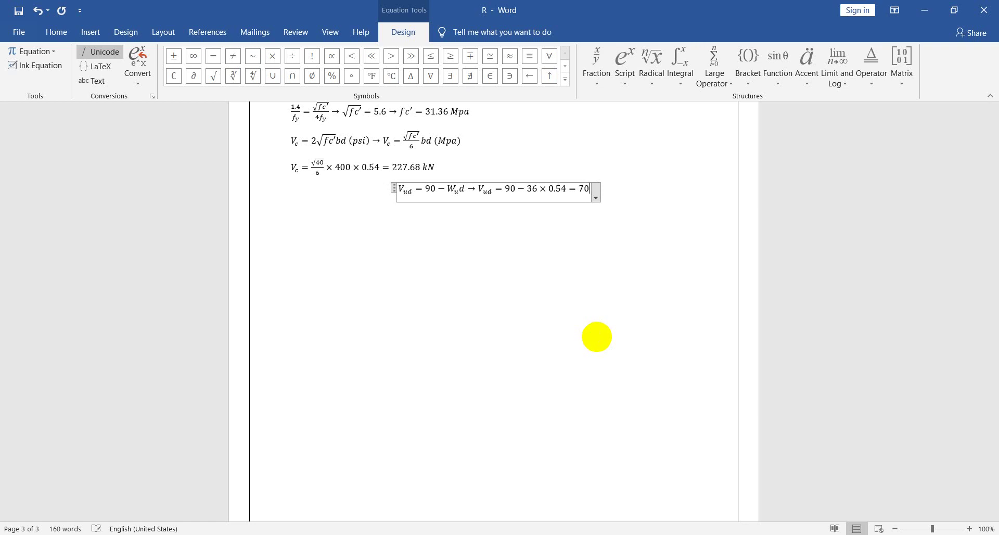
{"action": "type", "text": ".56 kN"}
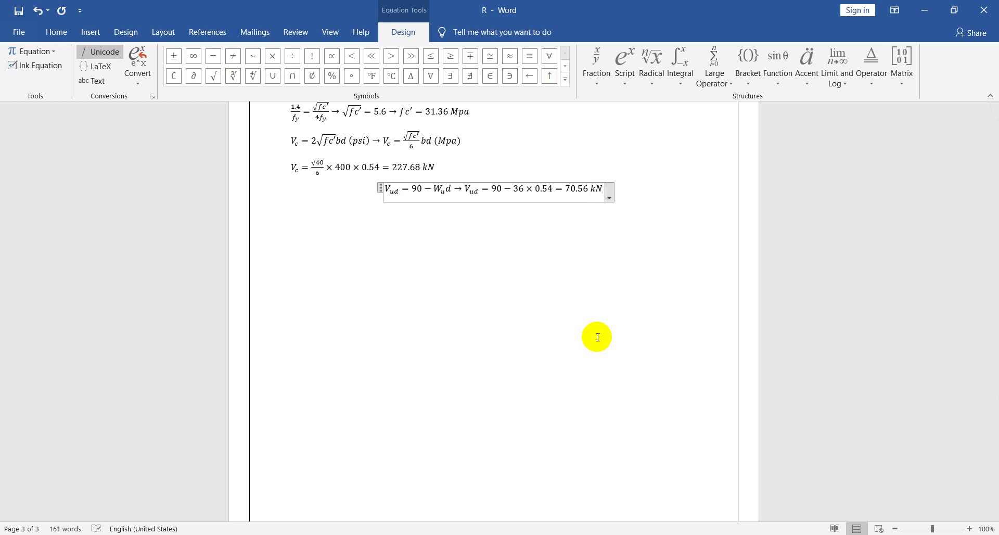
{"action": "key", "text": "Return"}
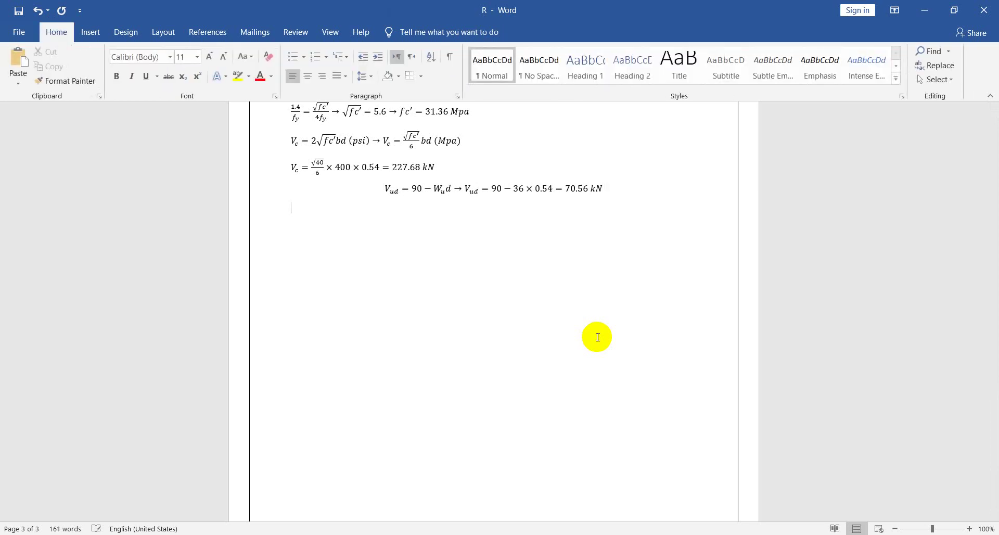
{"action": "key", "text": "BackSpace"}
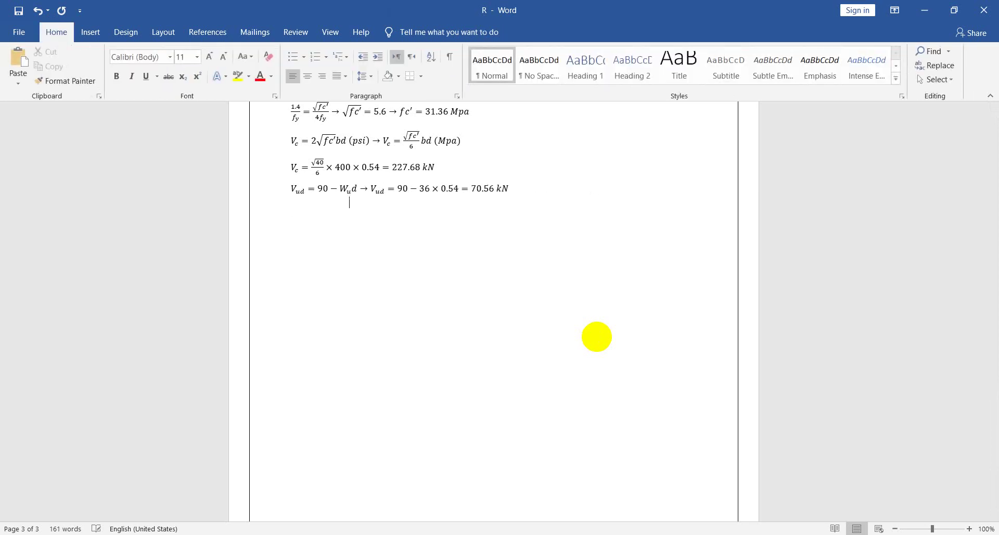
- Compare with the 0.54 m shear in ETABS, return to Word document R, and start the equation V_nd = V_ud/ϕ_shear below V_ud
{"action": "key", "text": "alt+Tab"}
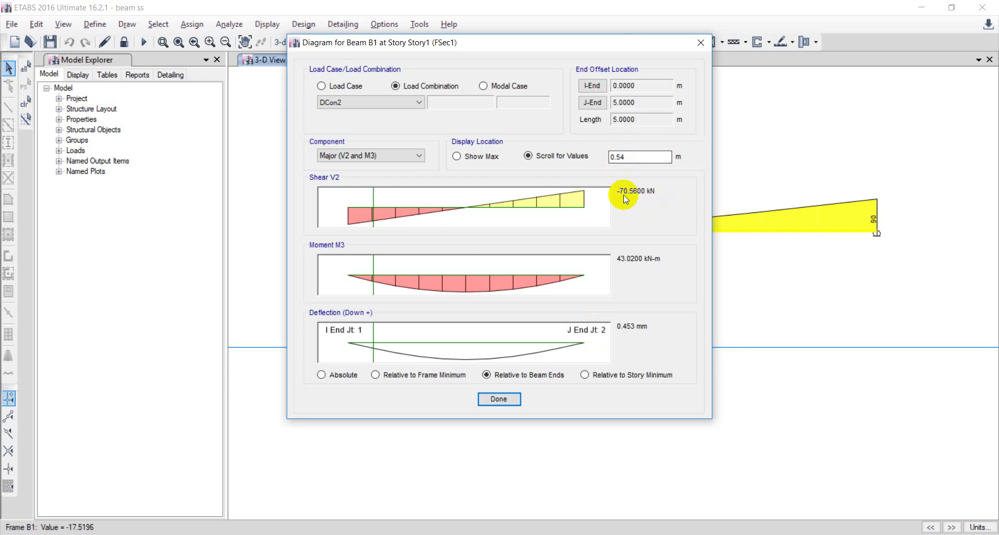
{"action": "key", "text": "alt+Tab"}
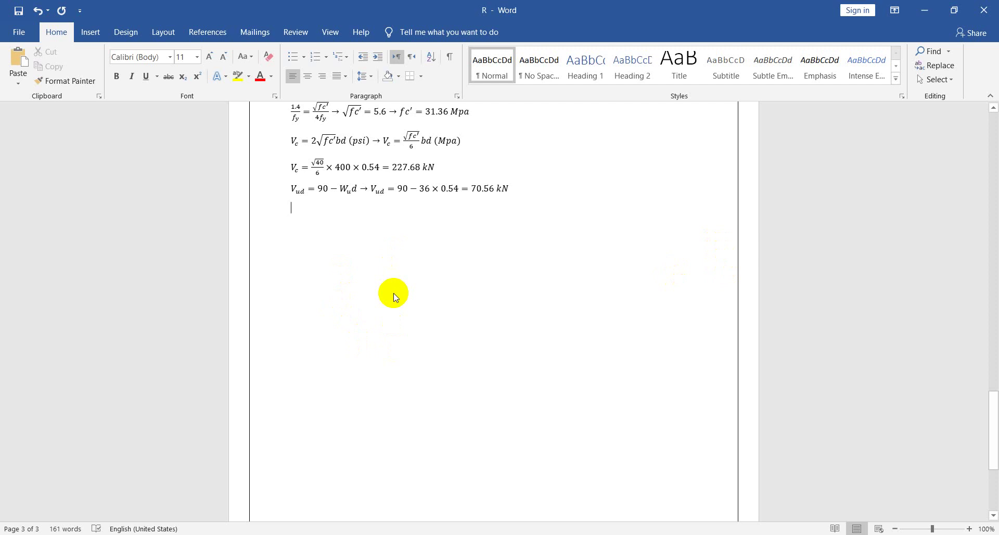
{"action": "key", "text": "alt+equal"}
{"action": "type", "text": "V_nd"}
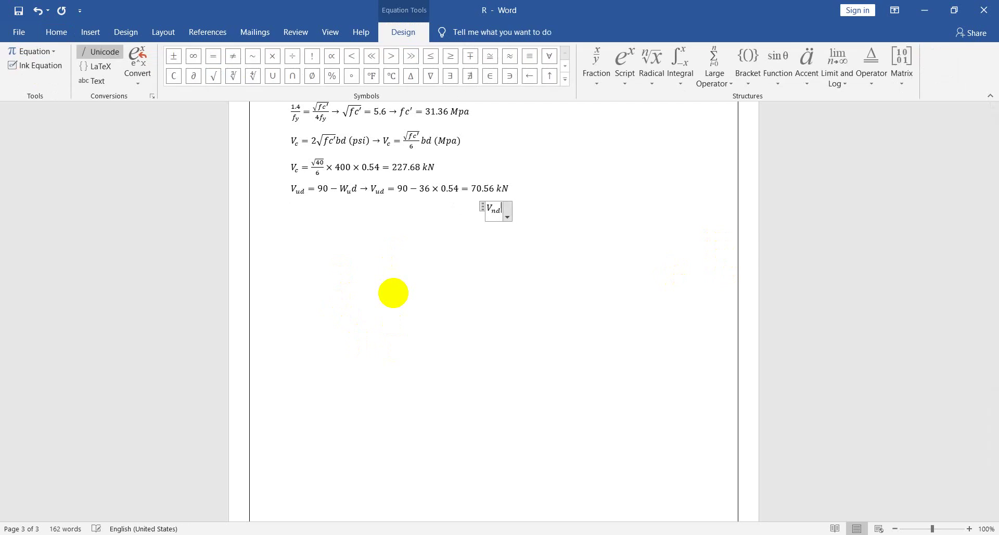
{"action": "type", "text": " = V_u"}
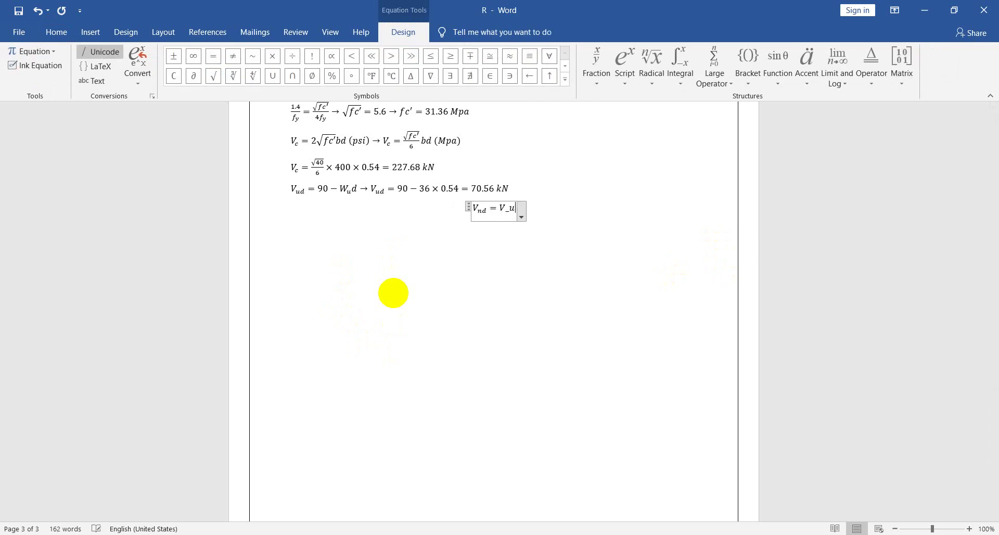
{"action": "type", "text": "d "}
{"action": "type", "text": "/\\phi "}
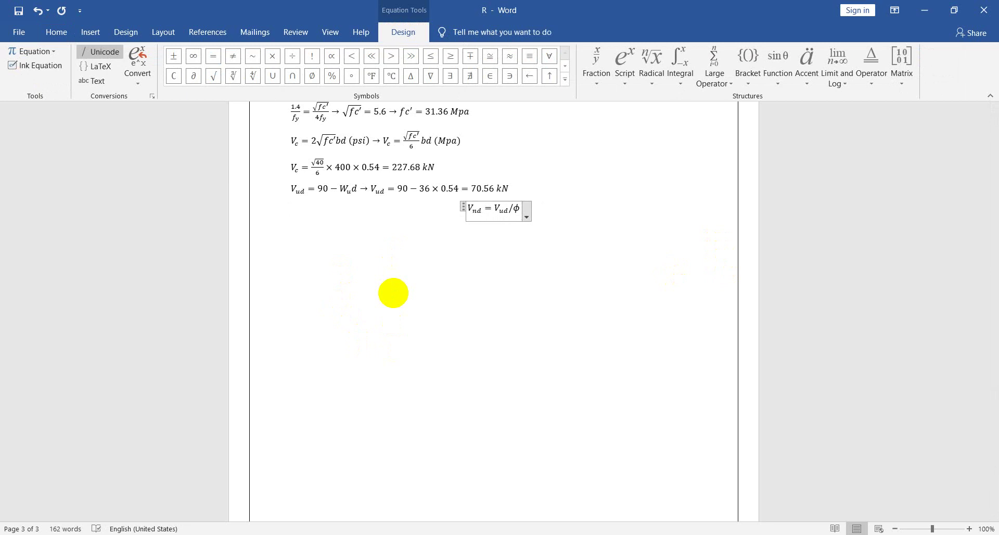
{"action": "type", "text": "_shear "}
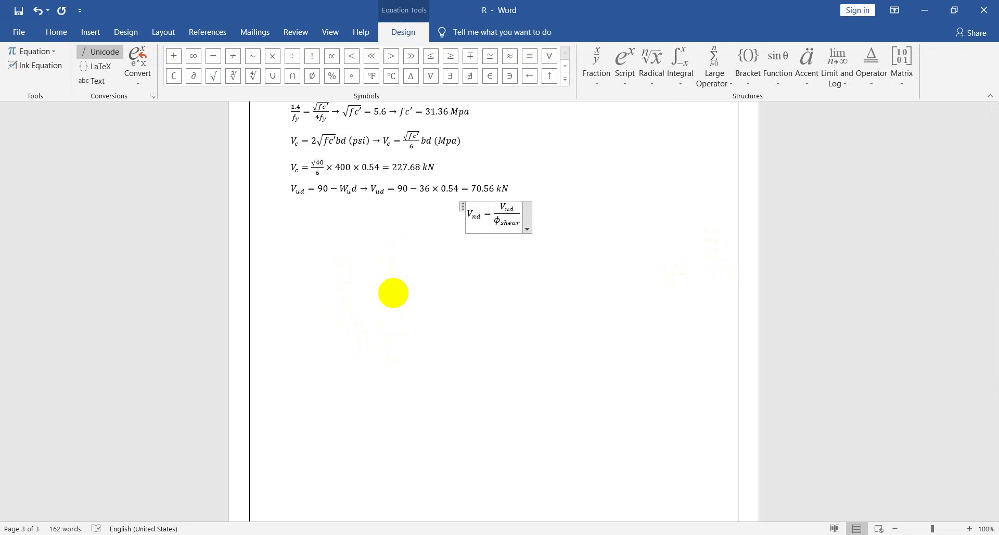
- Complete the V_nd equation with → V_nd = 70.56/0.75 = 94.08 kN
{"action": "type", "text": " \rightarrow V"}
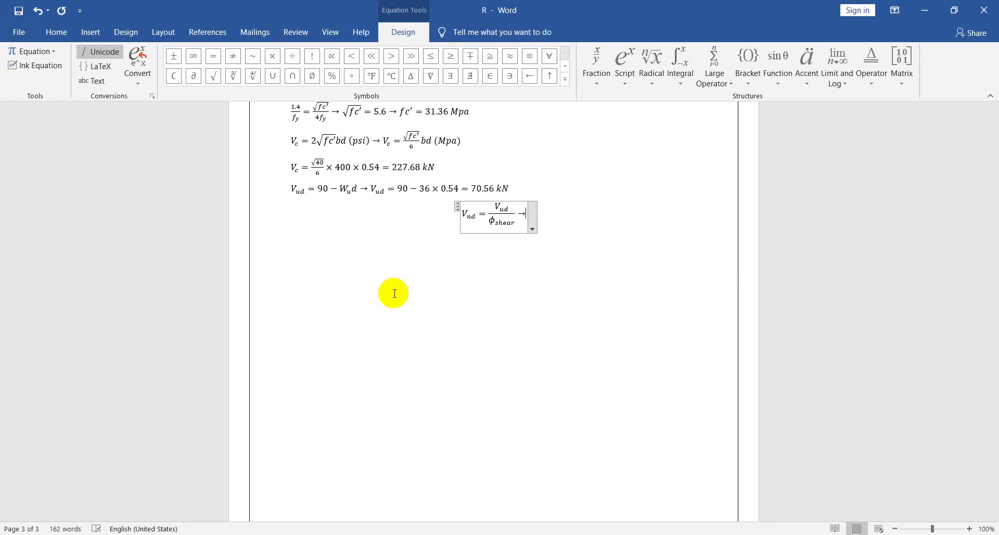
{"action": "type", "text": "_nd ="}
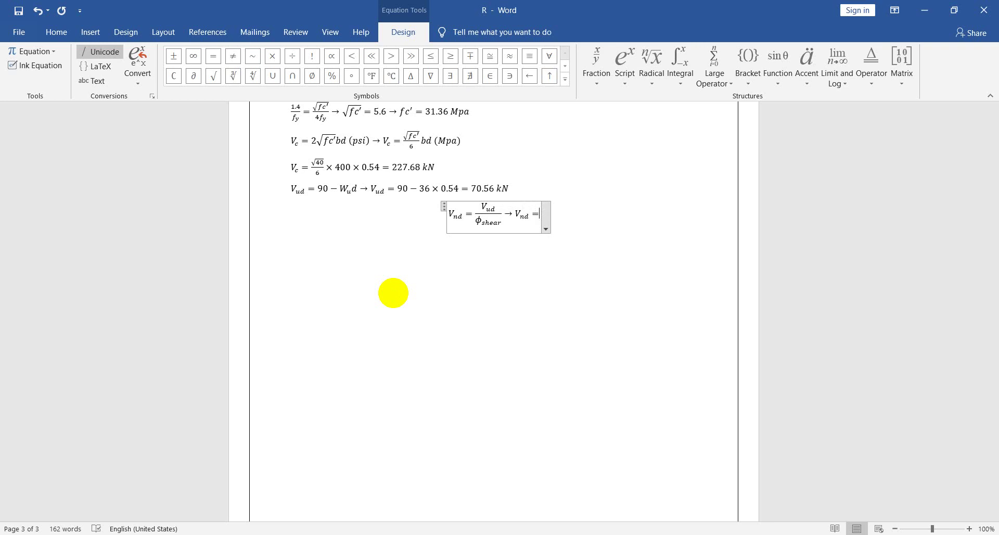
{"action": "type", "text": "7"}
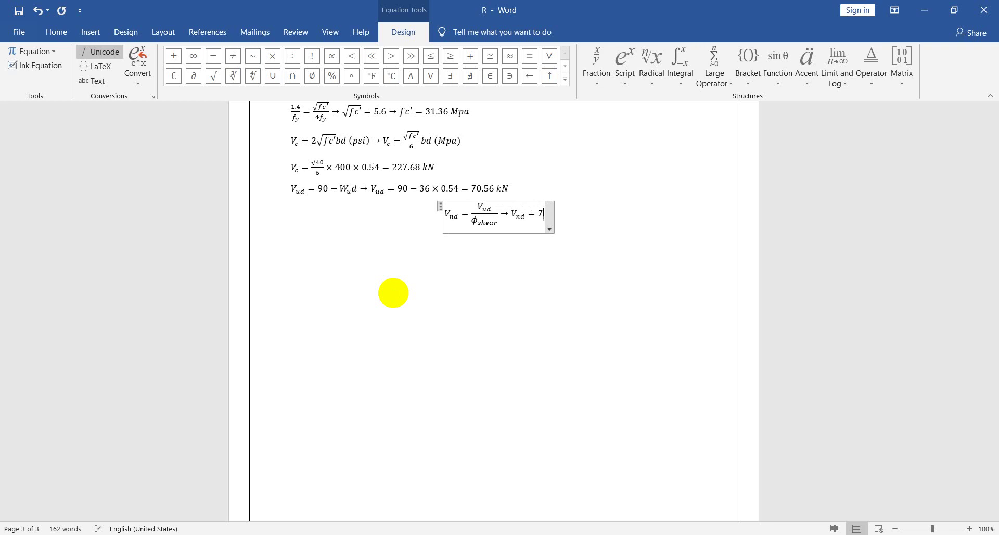
{"action": "type", "text": "0.56/"}
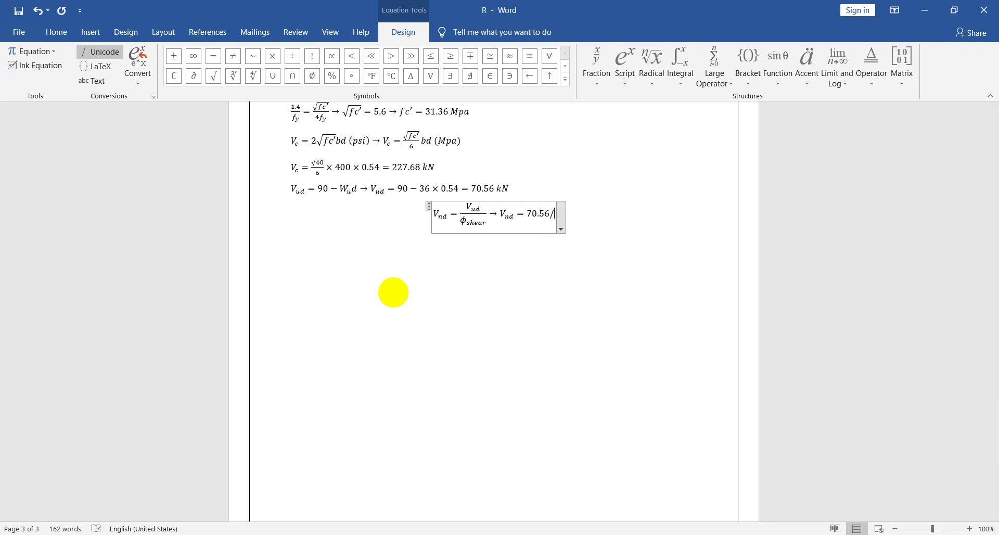
{"action": "type", "text": "0.75 "}
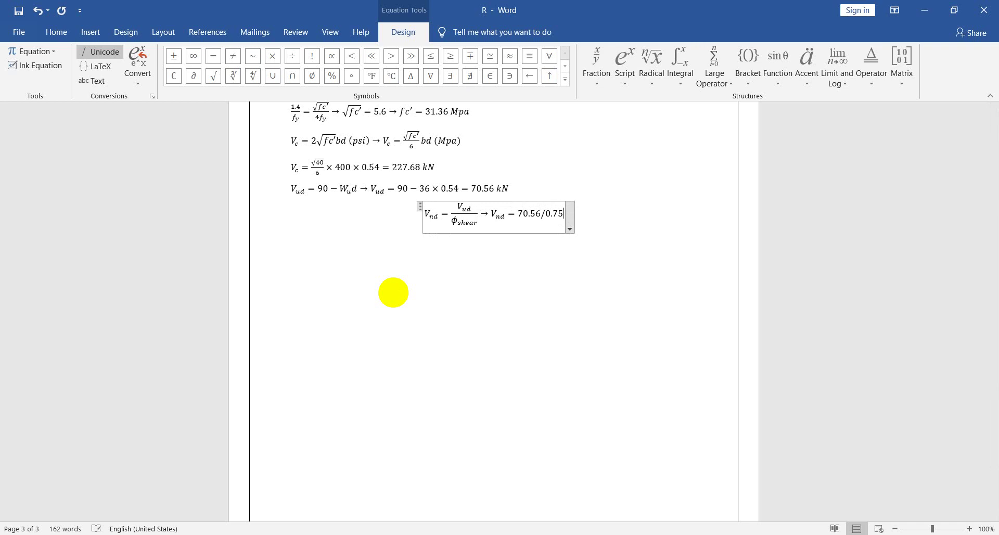
{"action": "type", "text": "="}
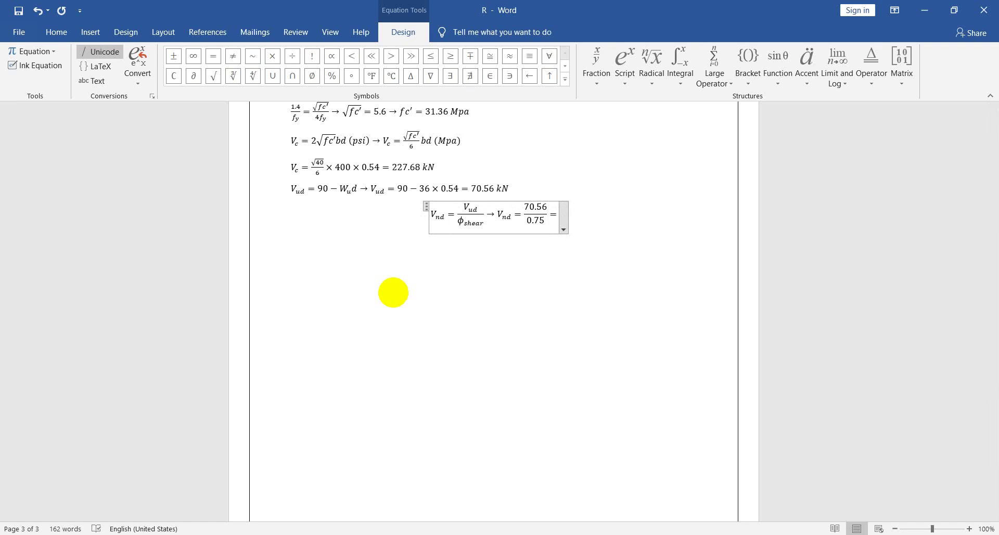
{"action": "type", "text": "94."}
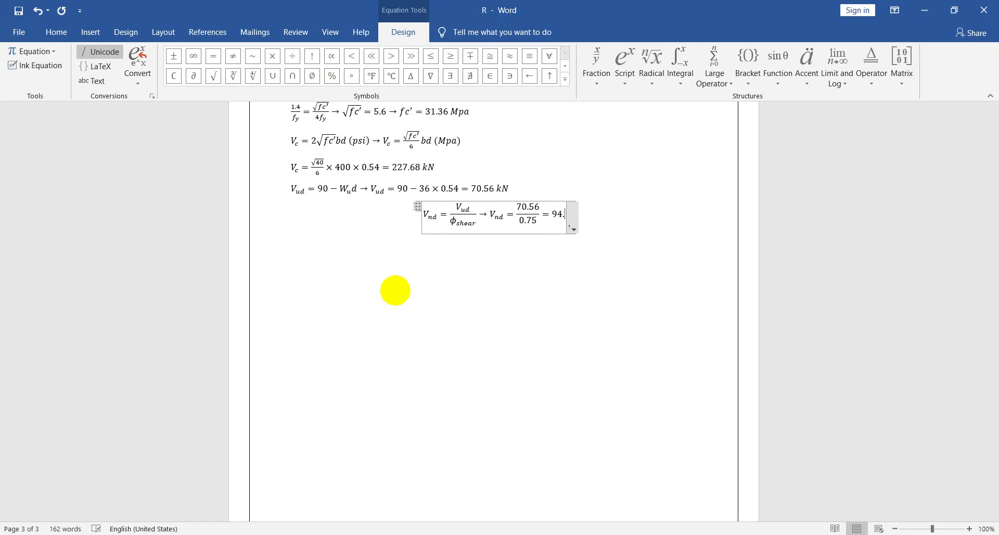
{"action": "type", "text": "08 k"}
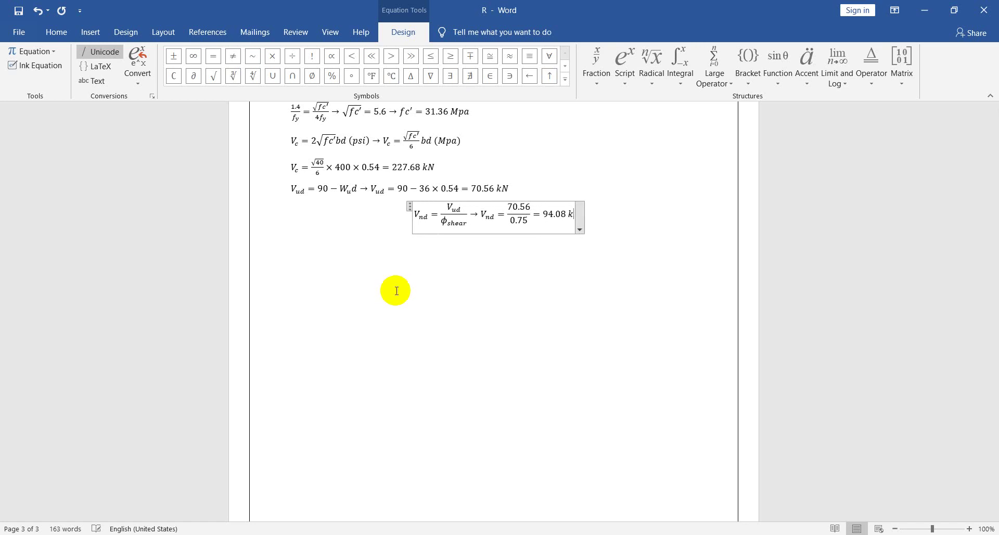
{"action": "type", "text": "n"}
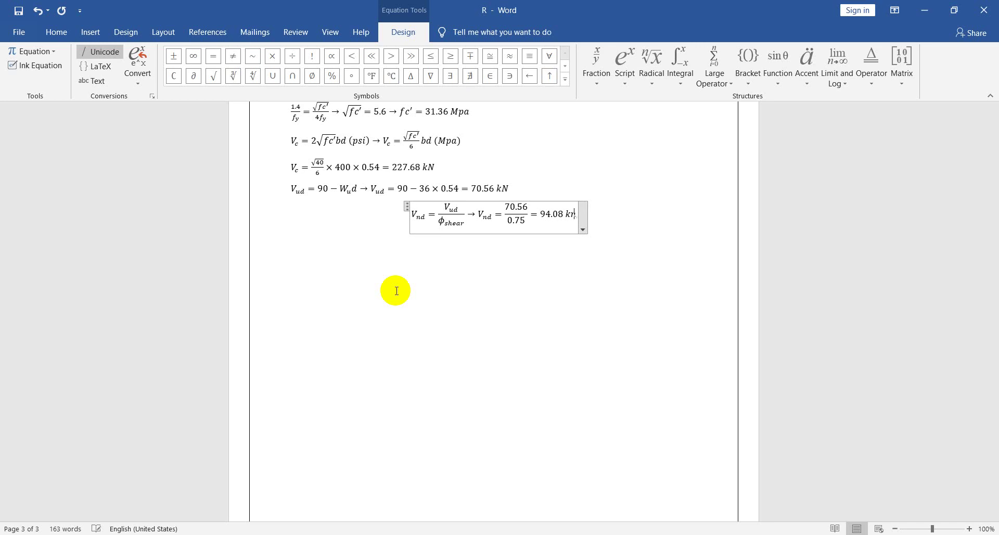
{"action": "key", "text": "BackSpace"}
{"action": "type", "text": "N"}
{"action": "key", "text": "Right"}
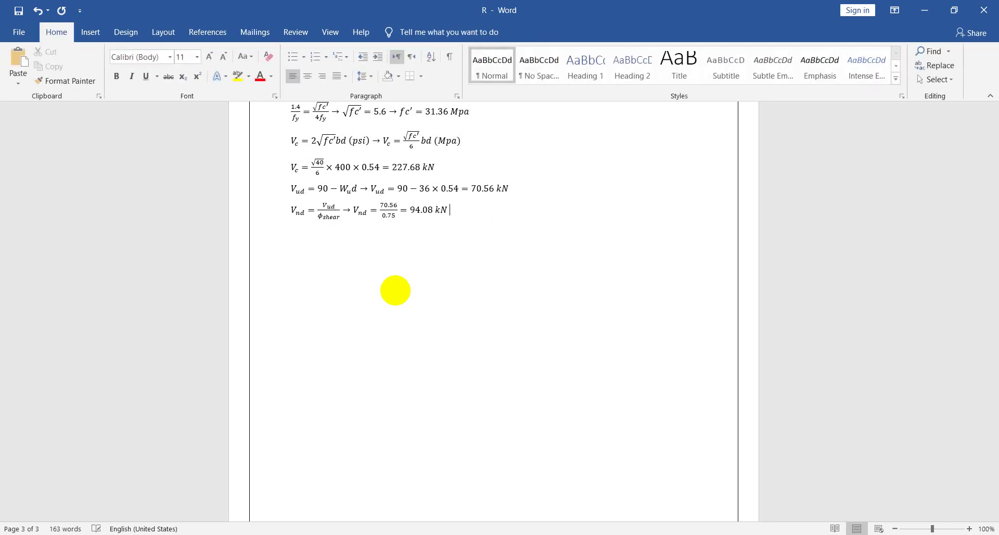
- Start a numbered list 1) below the V_nd equation with the inequality V_nd < V_c/2 as its first case
{"action": "key", "text": "Return"}
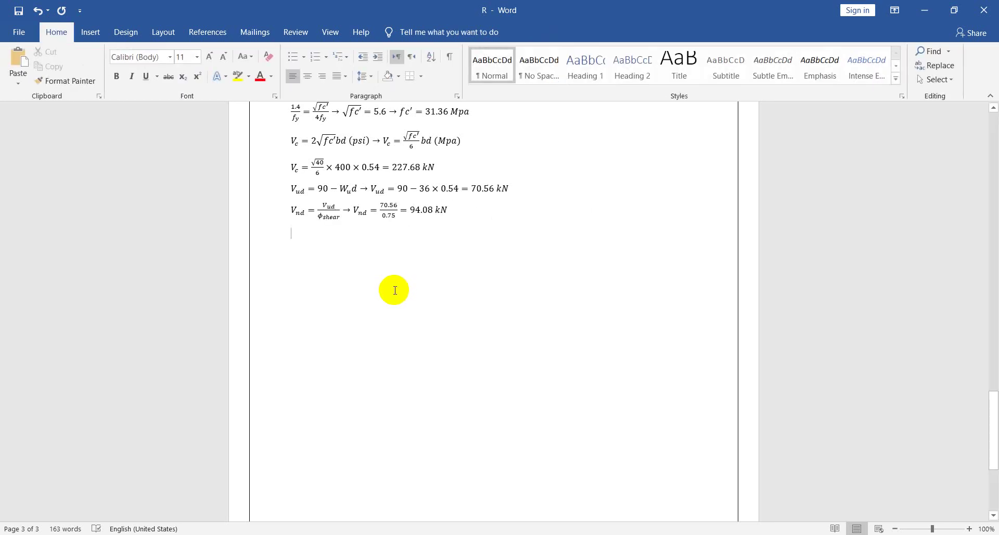
{"action": "type", "text": "1)"}
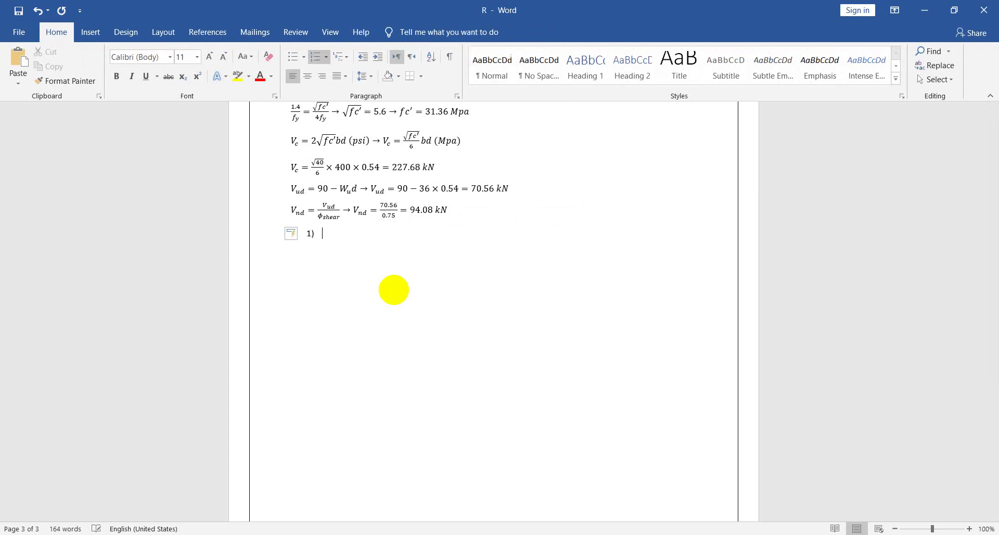
{"action": "key", "text": "alt+equal"}
{"action": "type", "text": "VN"}
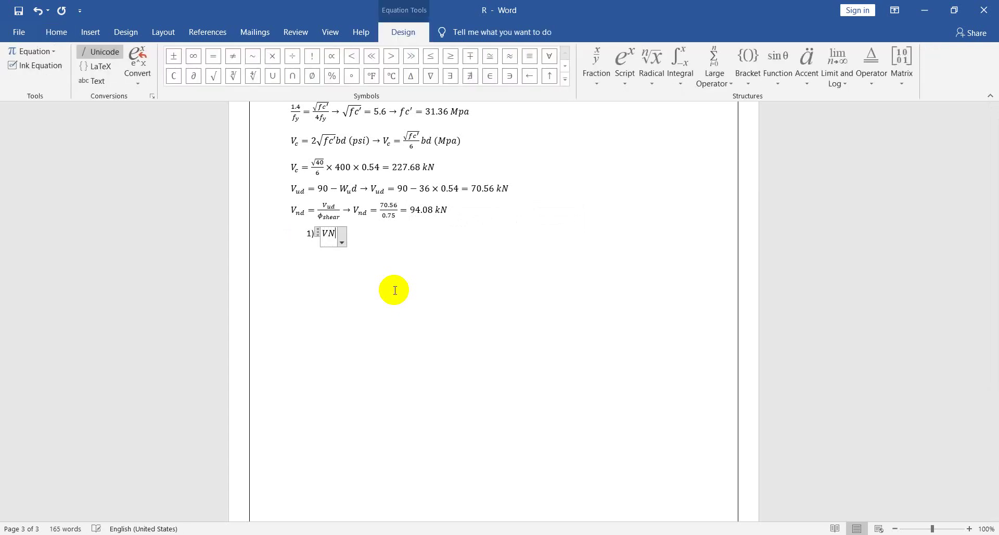
{"action": "key", "text": "BackSpace"}
{"action": "type", "text": "_nd < V_c/2"}
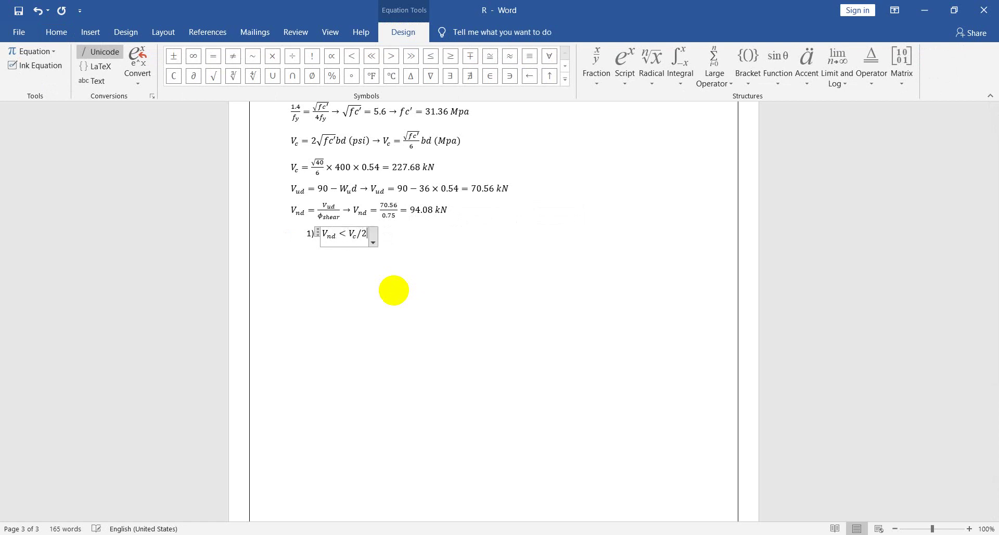
{"action": "key", "text": "space"}
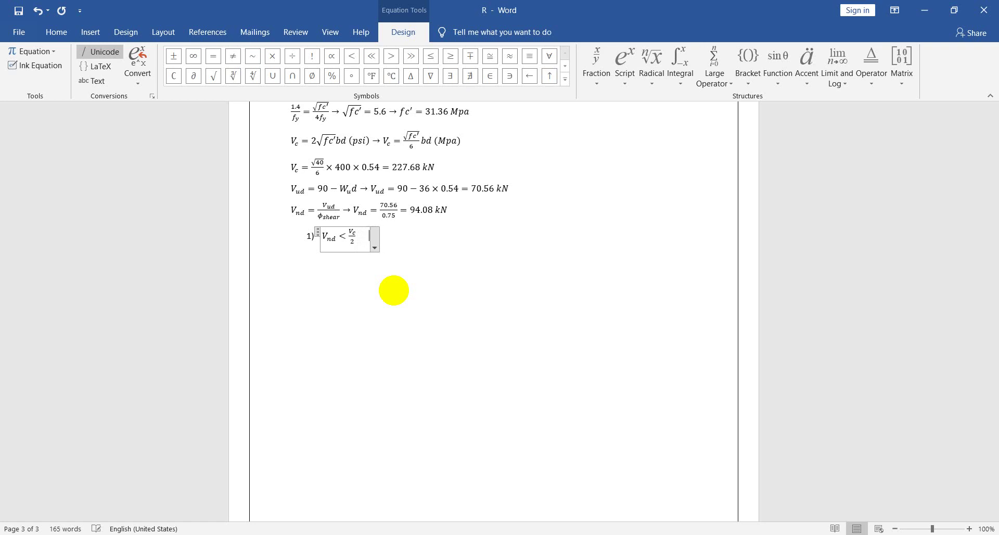
- Complete case 1 with a dotted leader followed by "no shear reinforcement needed"
{"action": "type", "text": "."}
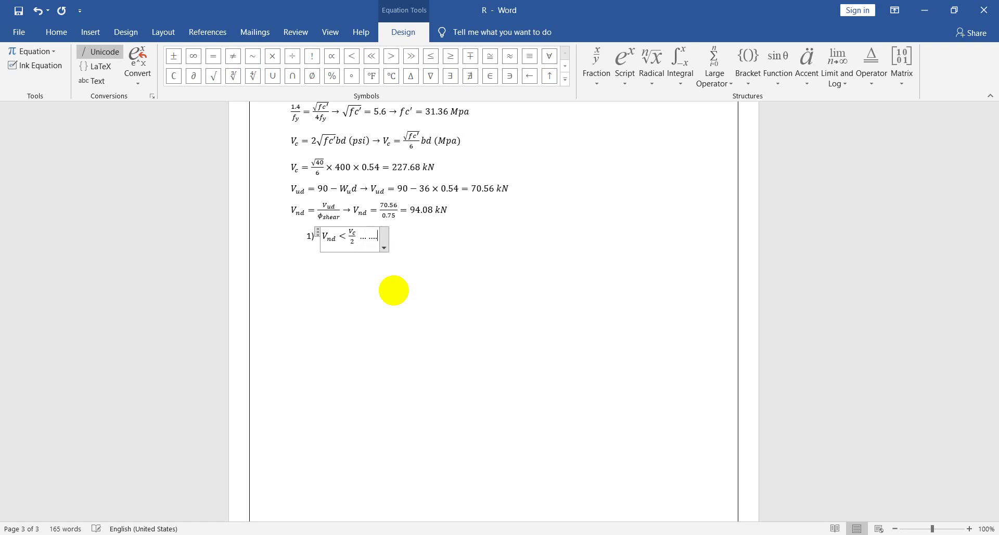
{"action": "type", "text": ".. ..............n"}
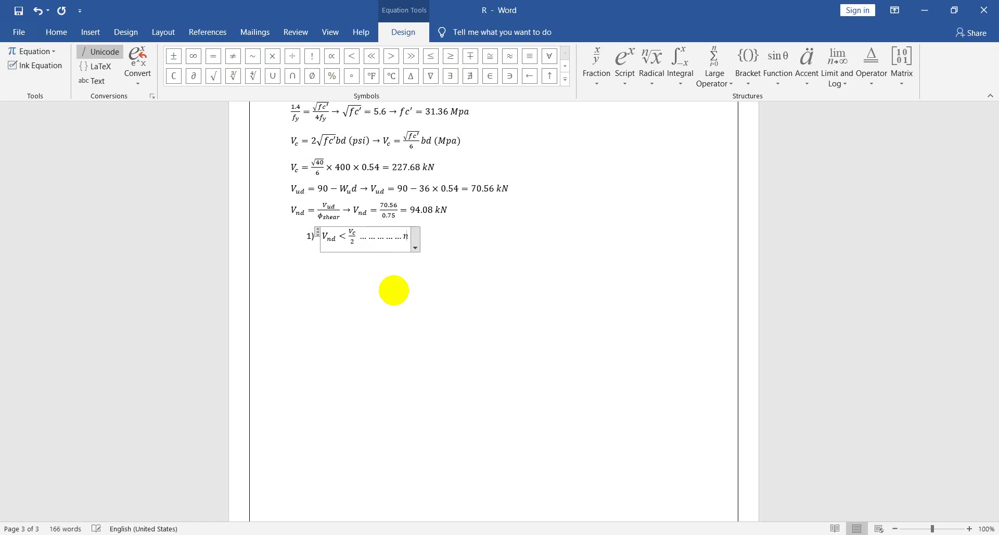
{"action": "type", "text": "o shear r"}
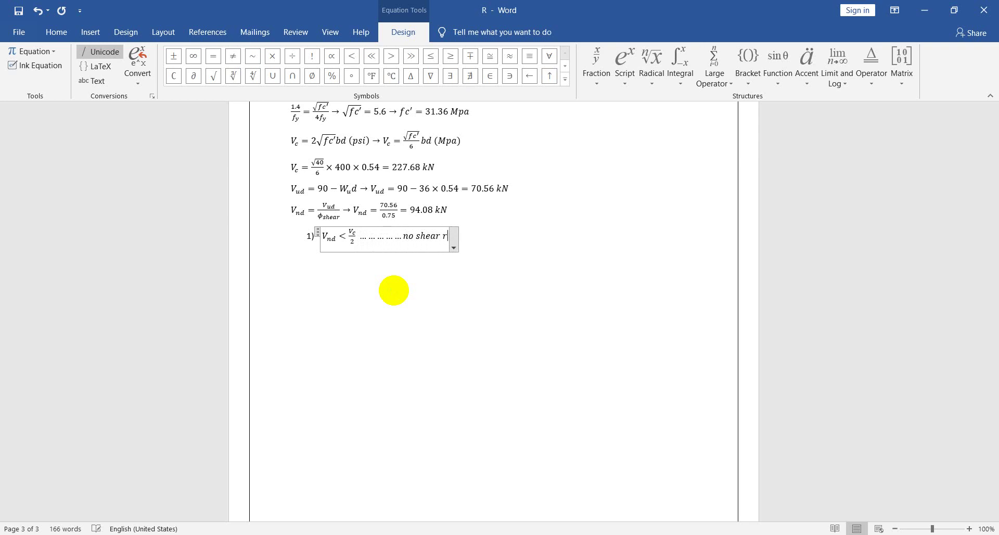
{"action": "type", "text": "einforcm"}
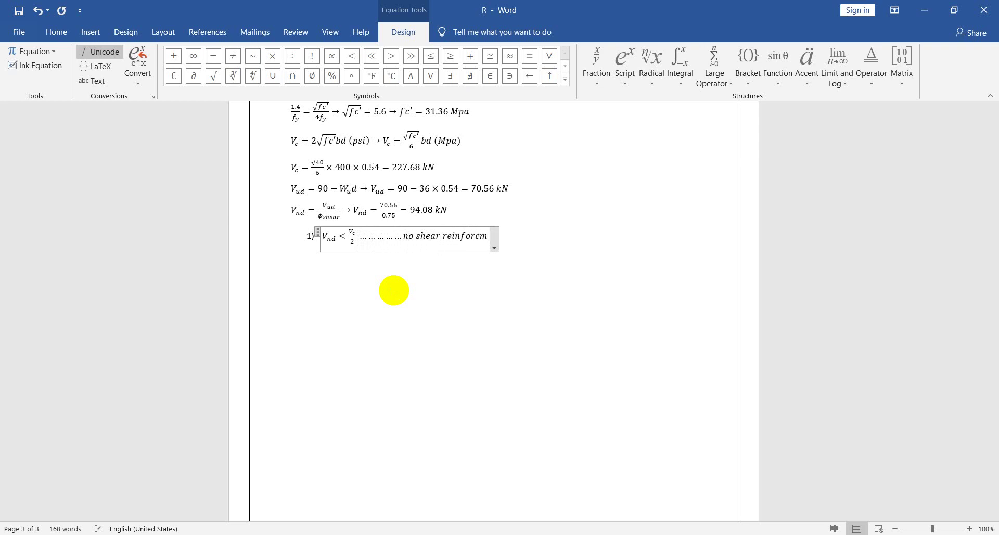
{"action": "key", "text": "BackSpace"}
{"action": "type", "text": "eme"}
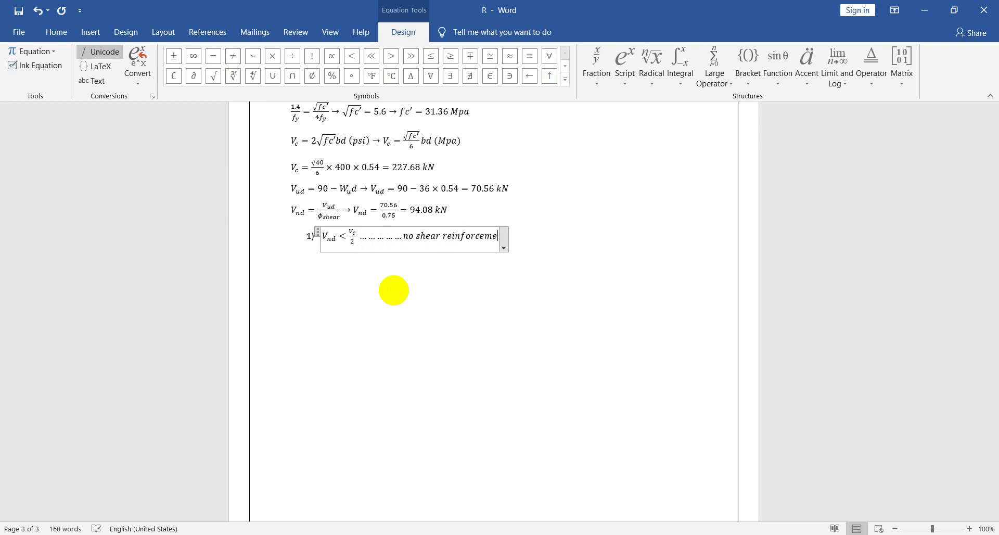
{"action": "key", "text": "BackSpace"}
{"action": "type", "text": "ent "}
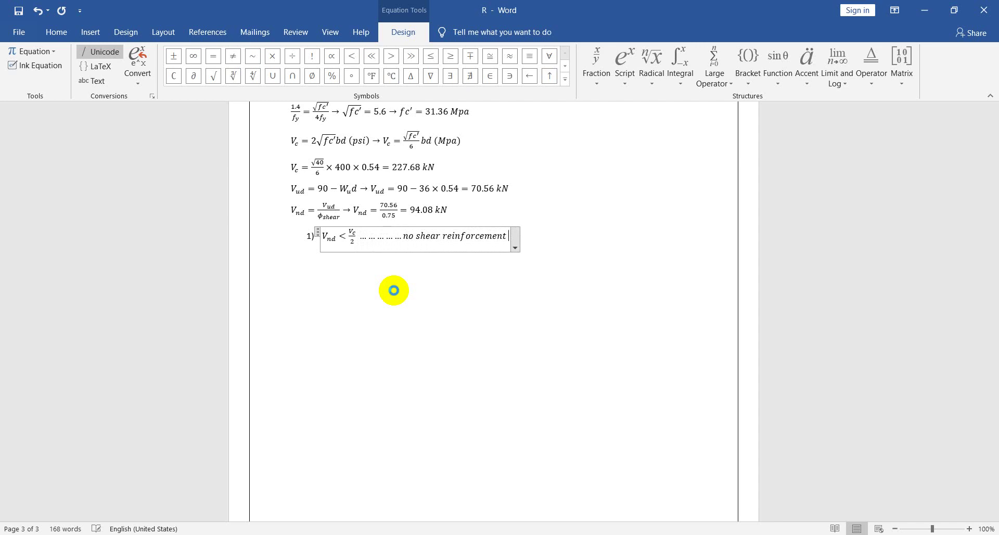
{"action": "type", "text": "needed"}
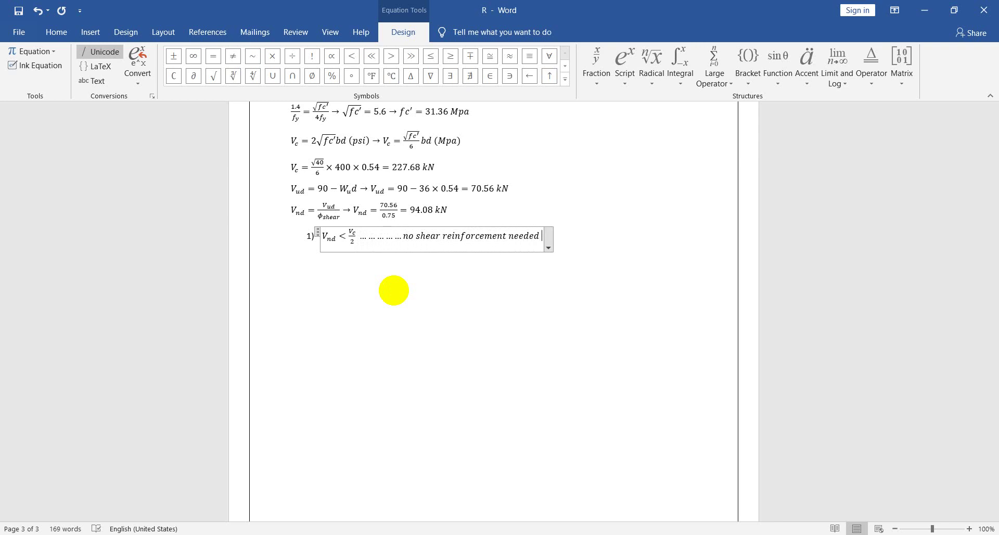
{"action": "key", "text": "Right"}
- Add case 2) to the numbered list as an equation reading V_c + 1/3 bd < V_nd
{"action": "key", "text": "Return"}
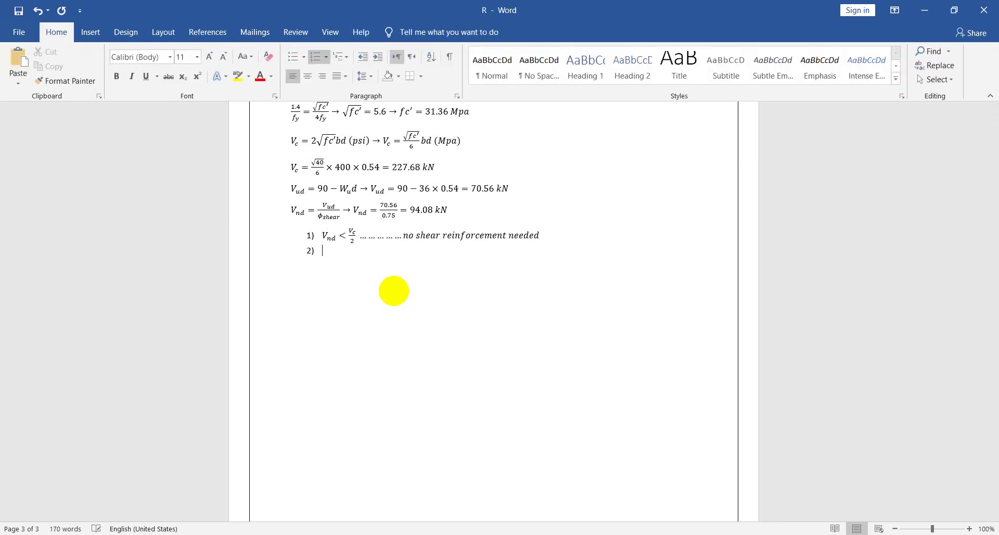
{"action": "key", "text": "alt+equal"}
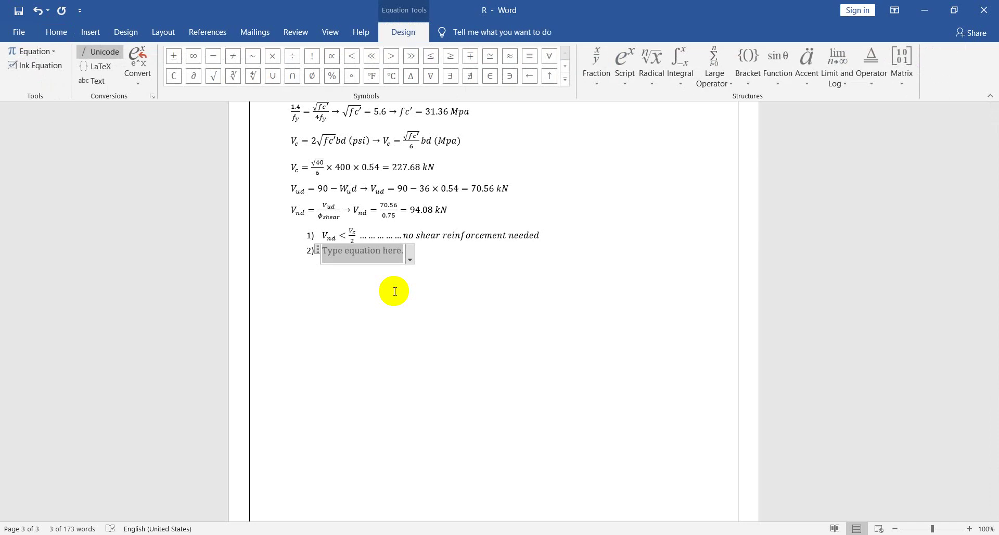
{"action": "type", "text": "V_c "}
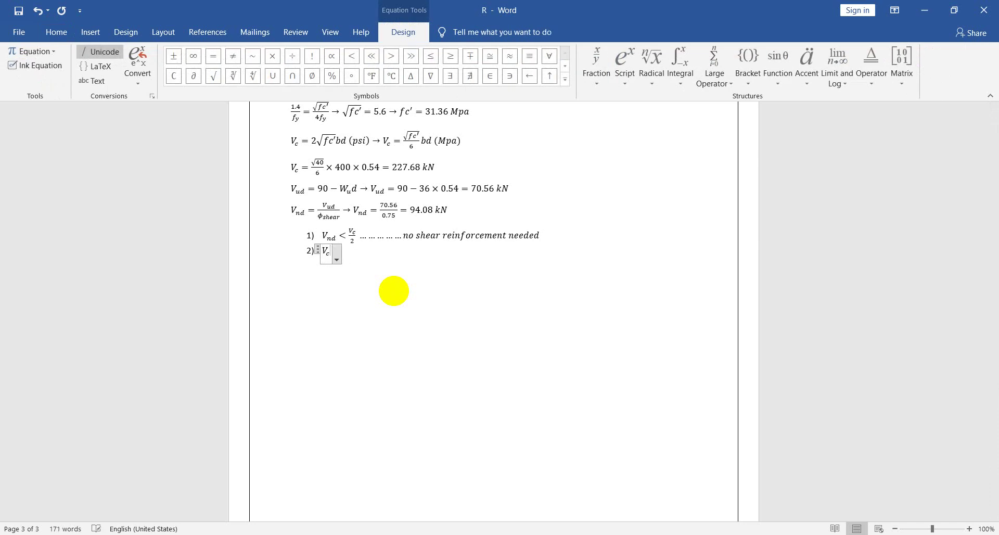
{"action": "type", "text": "+ 1/3 bd "}
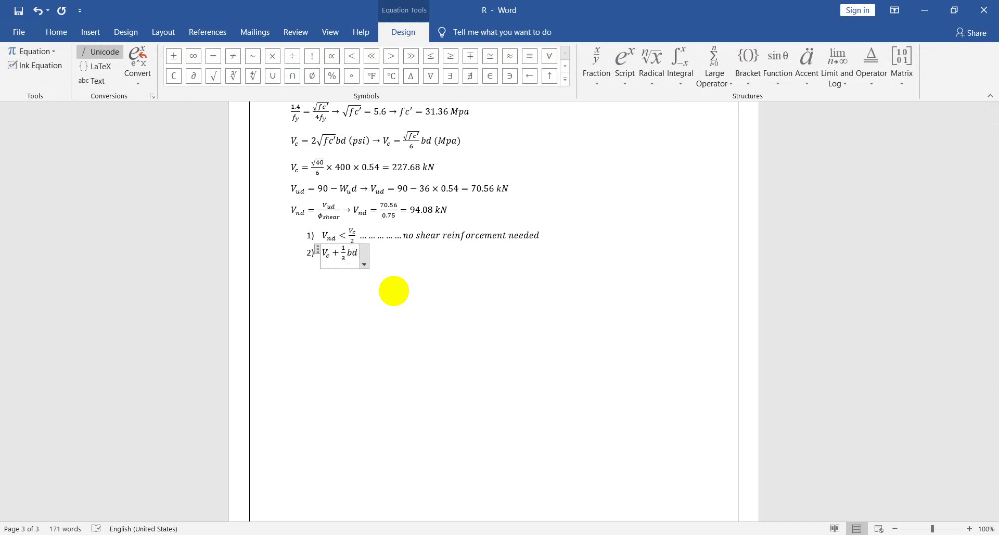
{"action": "type", "text": "< V"}
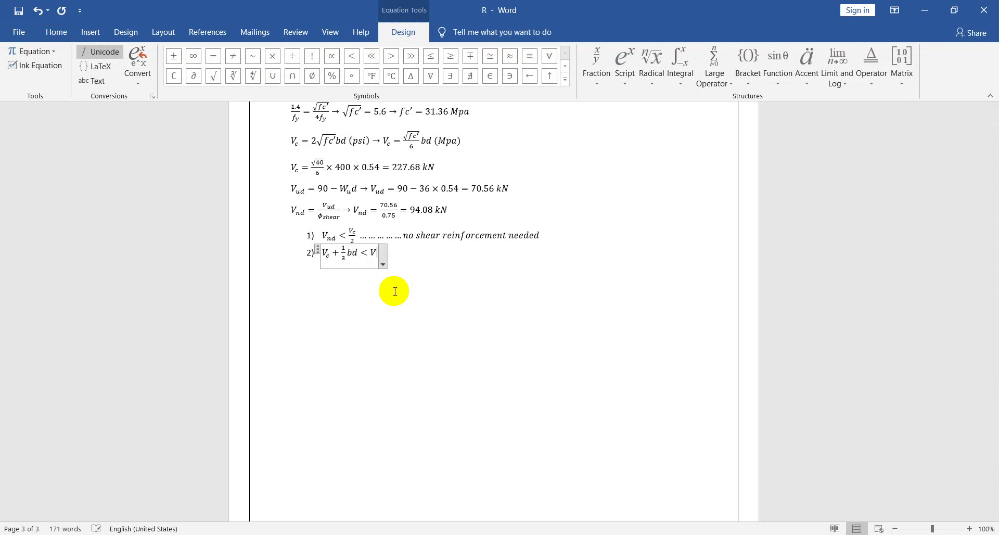
{"action": "type", "text": "_nd <"}
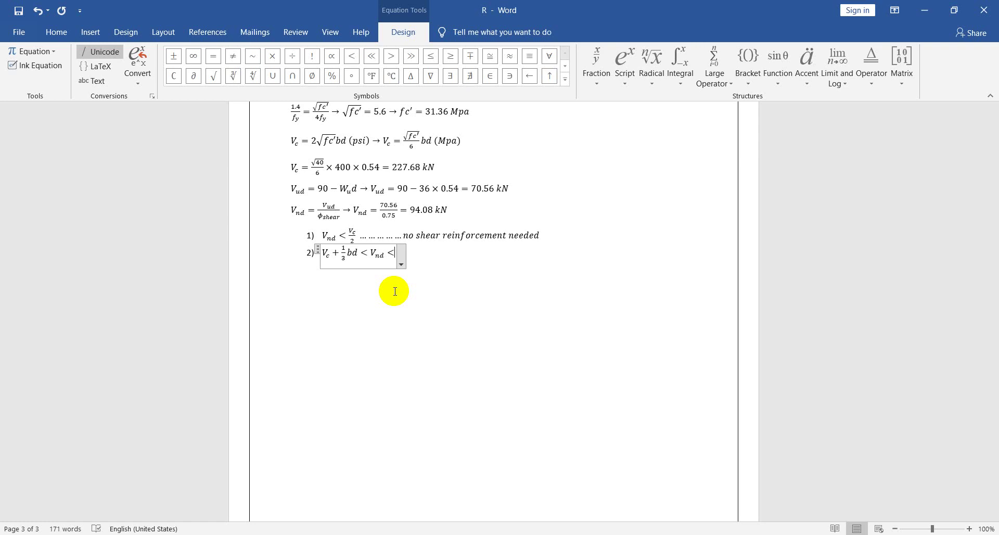
{"action": "key", "text": "BackSpace"}
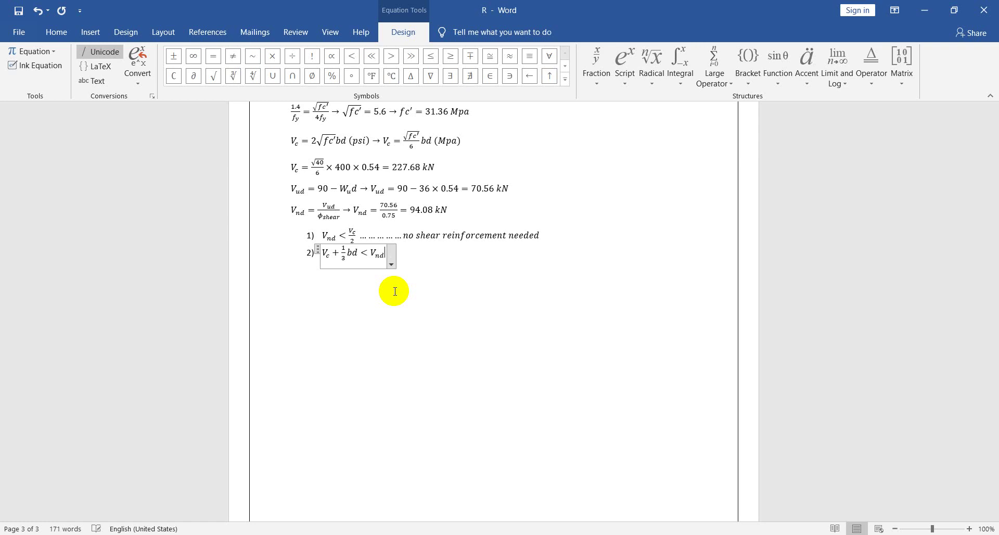
- Remove the + 1/3 bd term from the start of the case 2 inequality, leaving V_c < V_nd
{"action": "key", "text": "Left"}
{"action": "key", "text": "Left"}
{"action": "key", "text": "Left"}
{"action": "key", "text": "Left"}
{"action": "key", "text": "Left"}
{"action": "key", "text": "Left"}
{"action": "key", "text": "shift+Left"}
{"action": "key", "text": "shift+Left"}
{"action": "key", "text": "shift+Left"}
{"action": "key", "text": "shift+Left"}
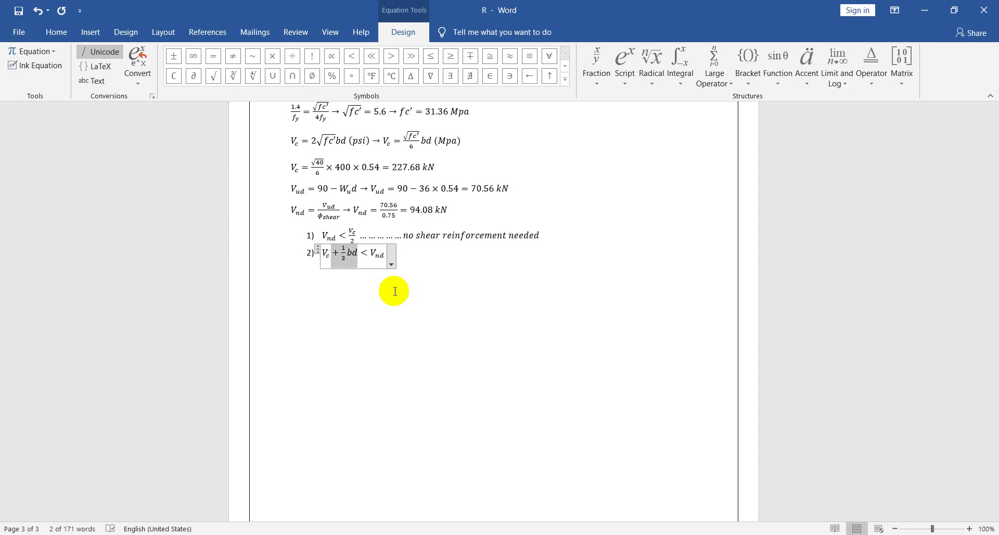
{"action": "key", "text": "Delete"}
- Extend the case 2 inequality after V_nd with the upper limit < V_c + 1/3 bd
{"action": "key", "text": "Right"}
{"action": "key", "text": "Right"}
{"action": "key", "text": "Right"}
{"action": "key", "text": "Right"}
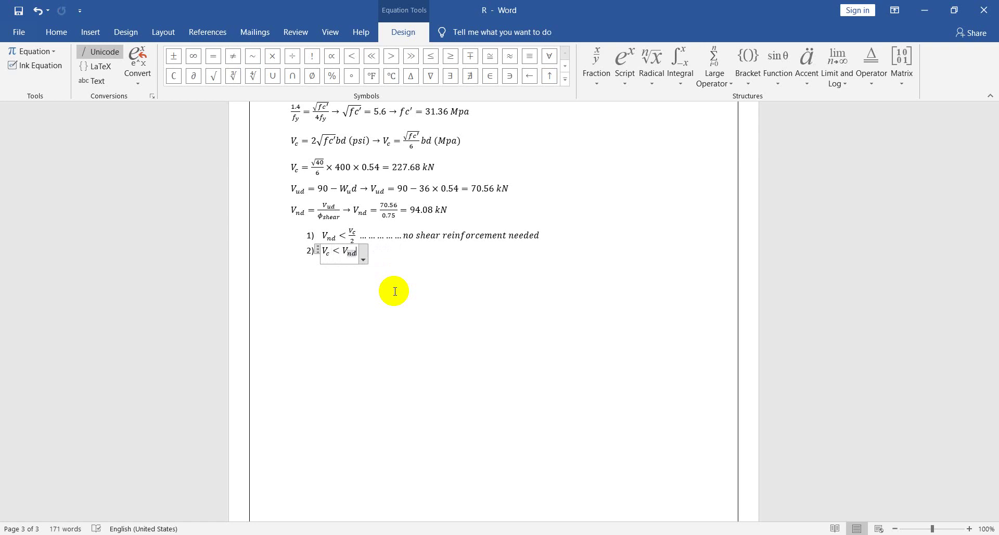
{"action": "type", "text": "<V_"}
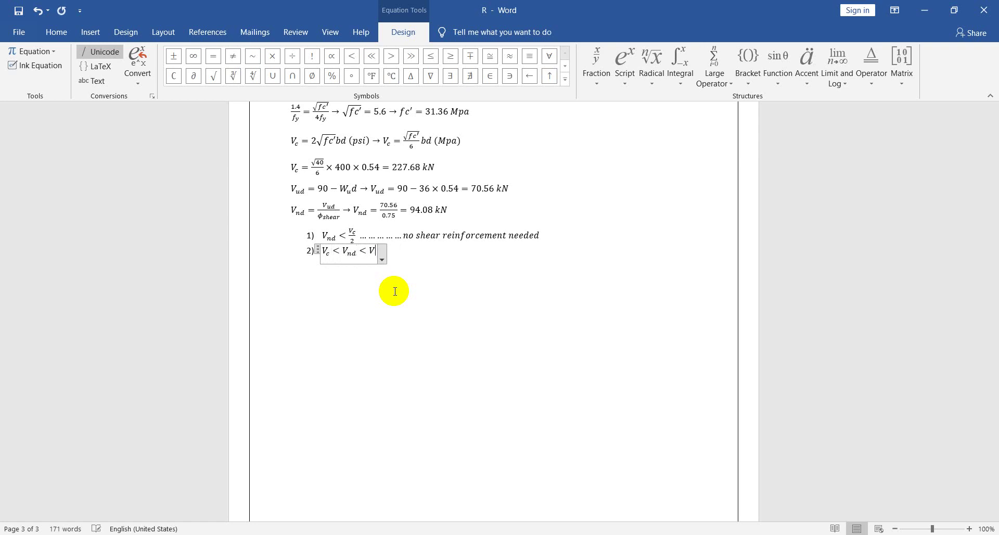
{"action": "type", "text": "c+1/3 "}
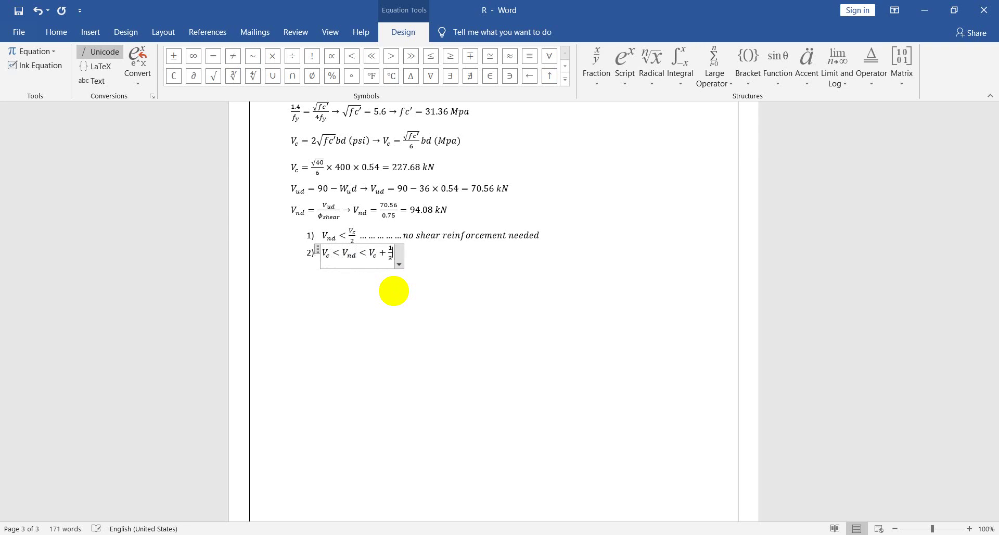
{"action": "type", "text": "bd"}
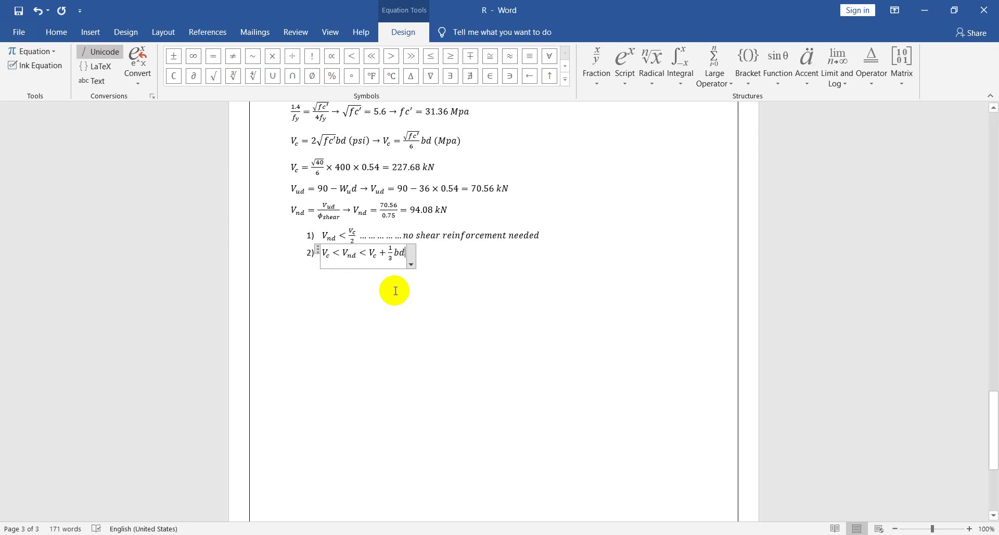
- Complete case 2 with a dotted leader followed by "minimum reinforcement required"
{"action": "type", "text": "............."}
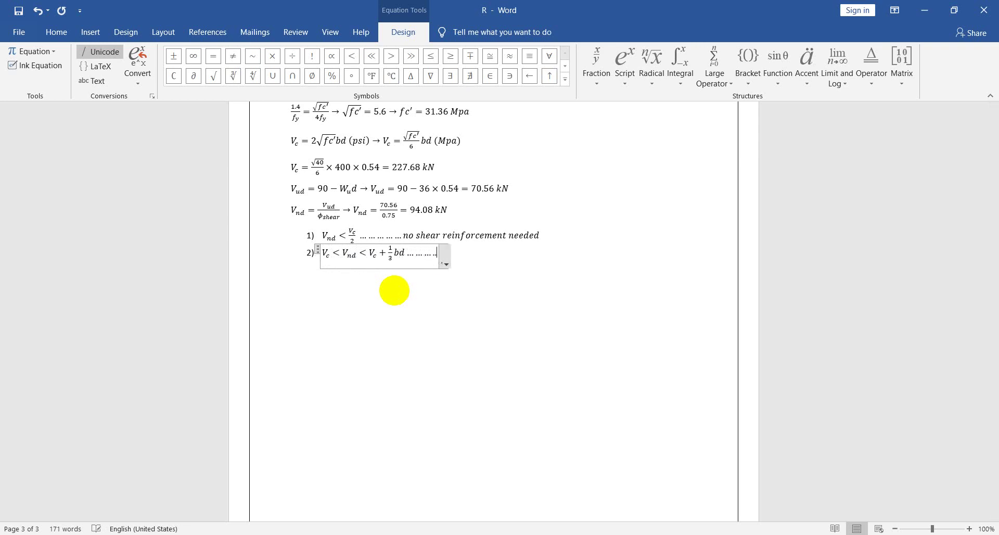
{"action": "type", "text": "..min"}
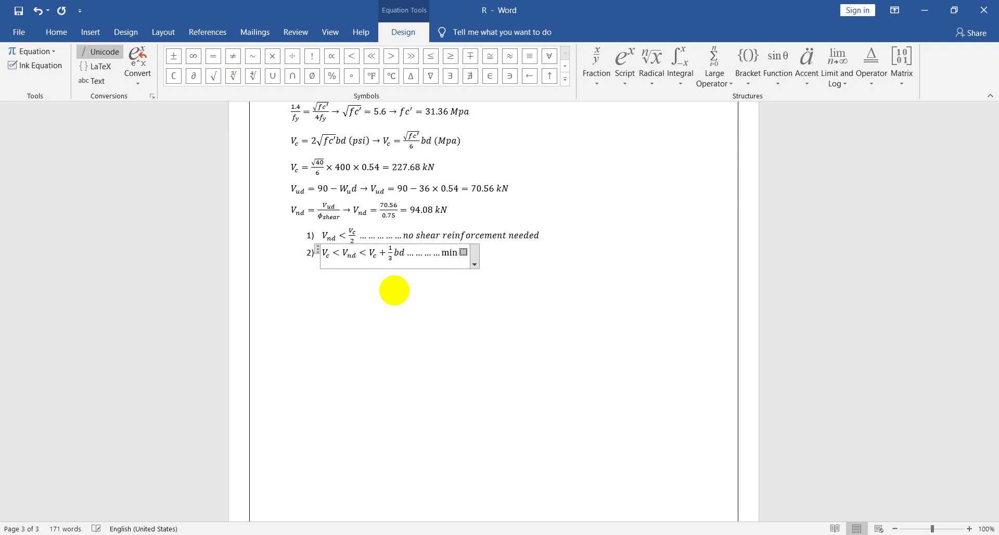
{"action": "key", "text": "ctrl+z"}
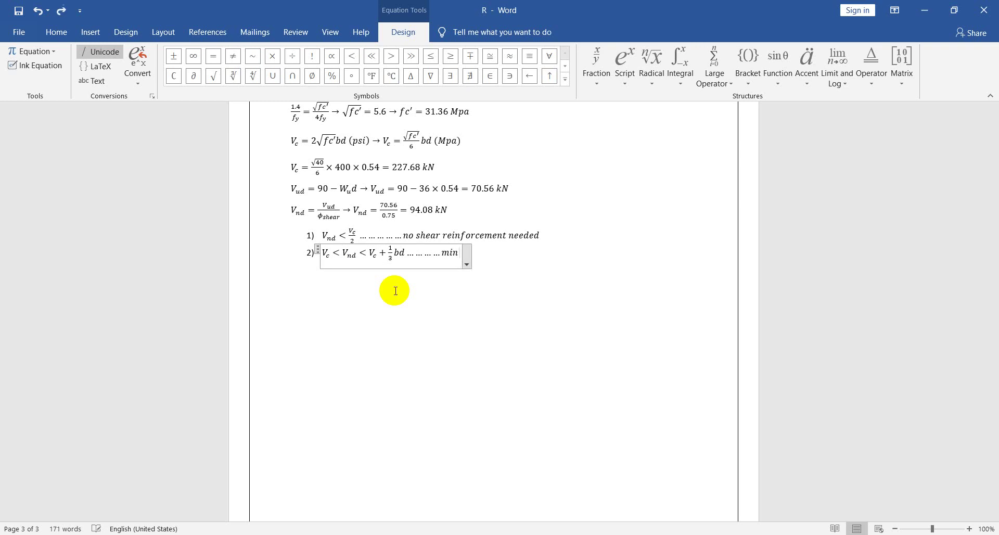
{"action": "type", "text": "i"}
{"action": "type", "text": "mu"}
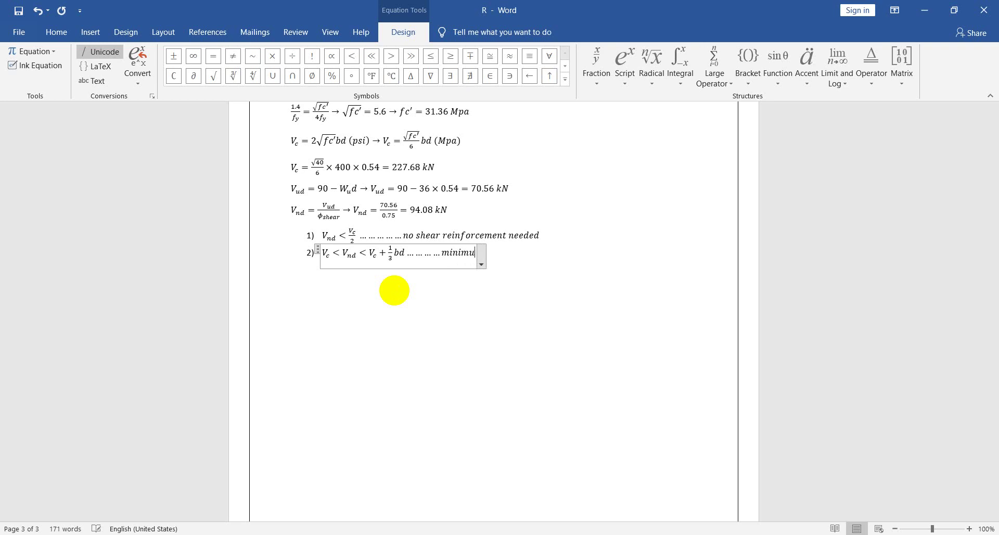
{"action": "type", "text": "m reinfor"}
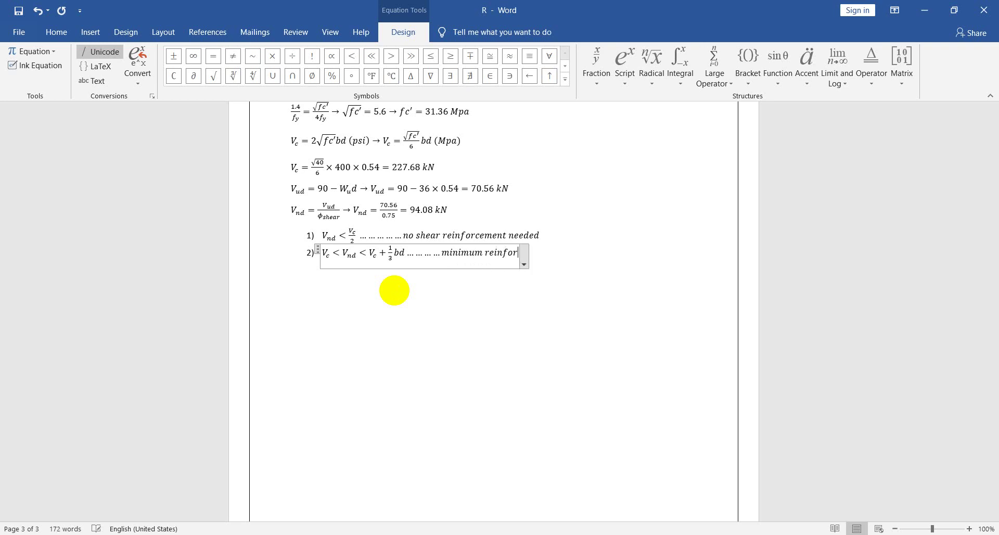
{"action": "type", "text": "cement reqi"}
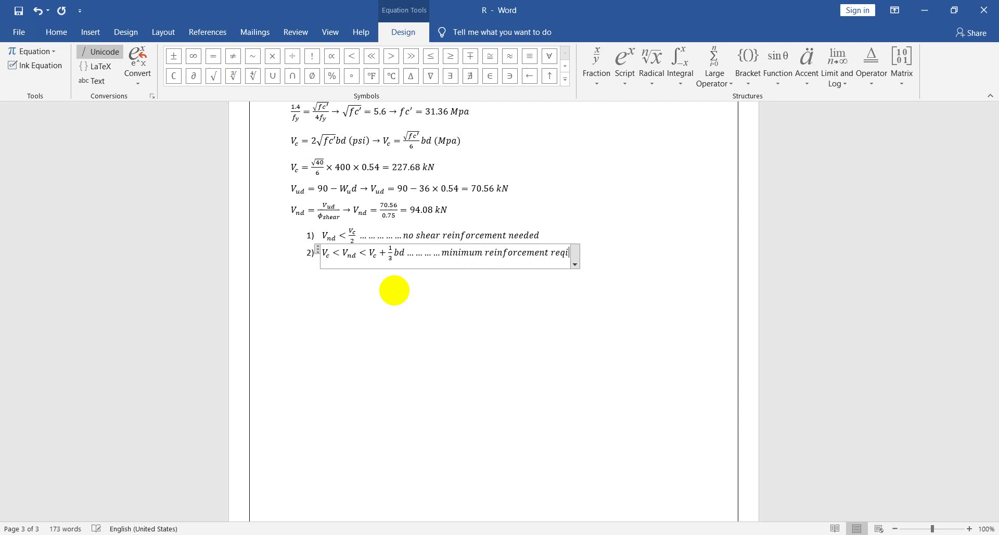
{"action": "key", "text": "BackSpace"}
{"action": "type", "text": "uired"}
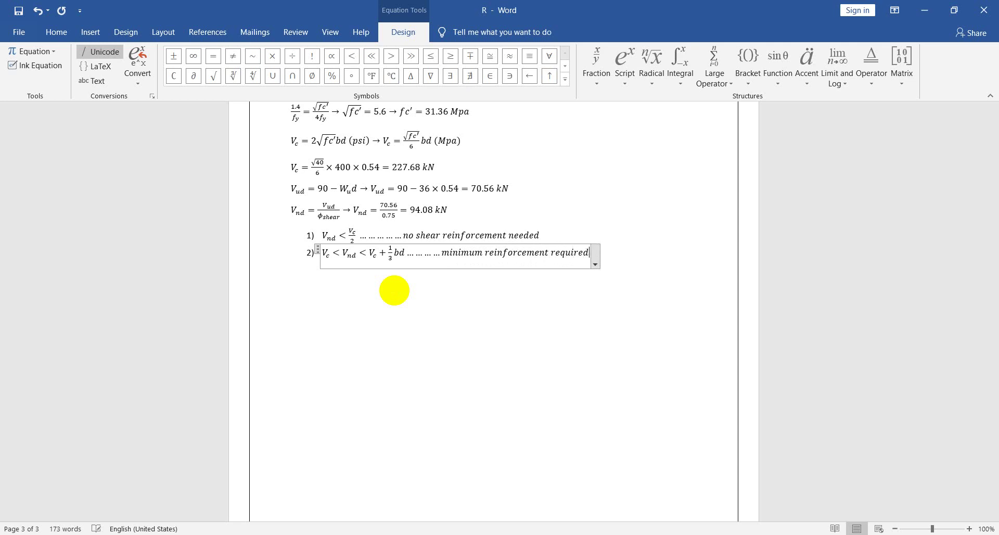
{"action": "key", "text": "Right"}
- Add case 3) to the list as an equation reading V_c + 1/3 bd < V_nd < 3V_c
{"action": "key", "text": "Return"}
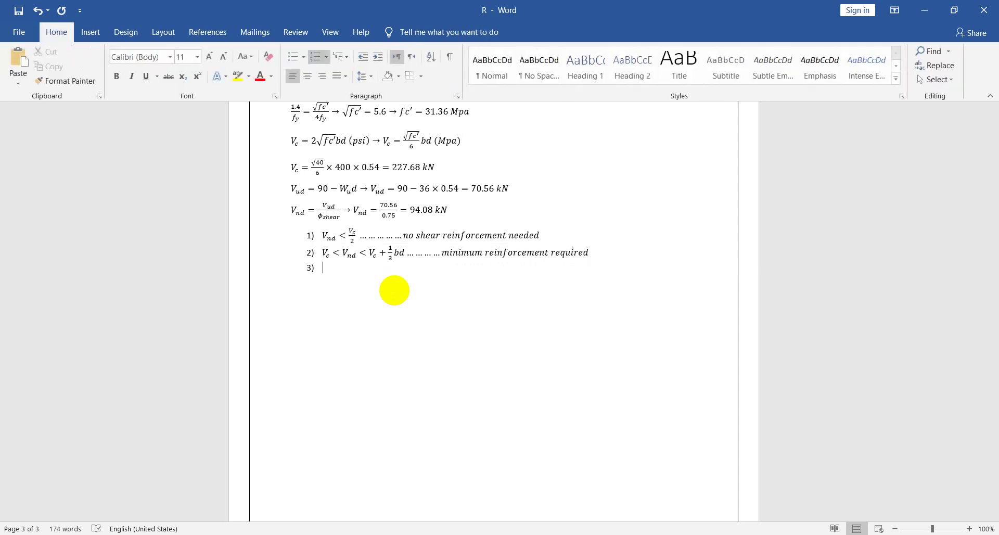
{"action": "key", "text": "alt+equal"}
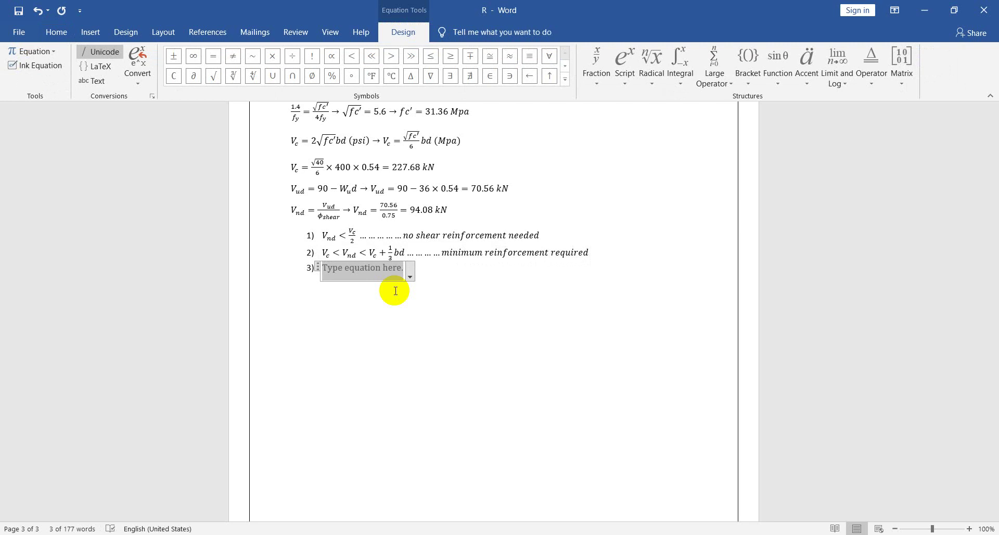
{"action": "type", "text": "V"}
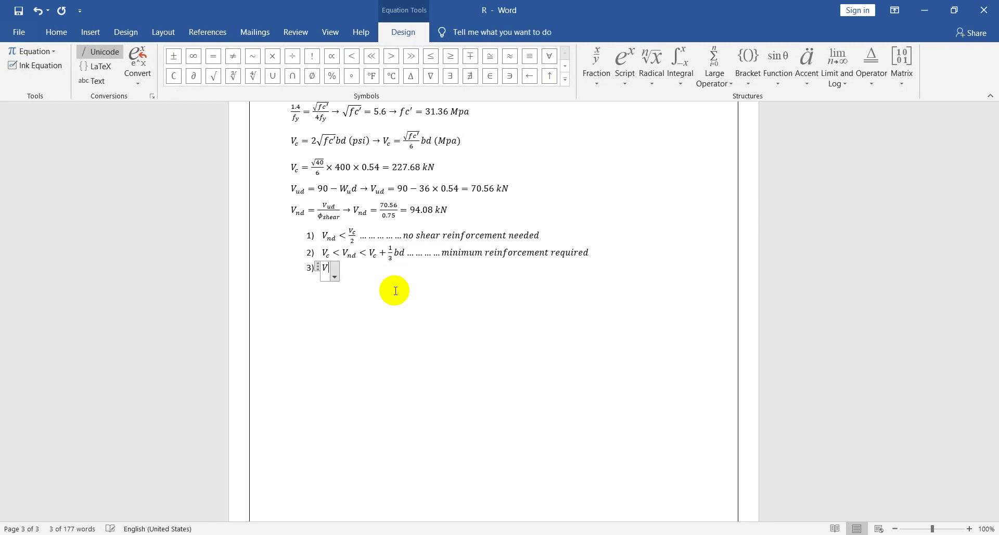
{"action": "type", "text": "_c"}
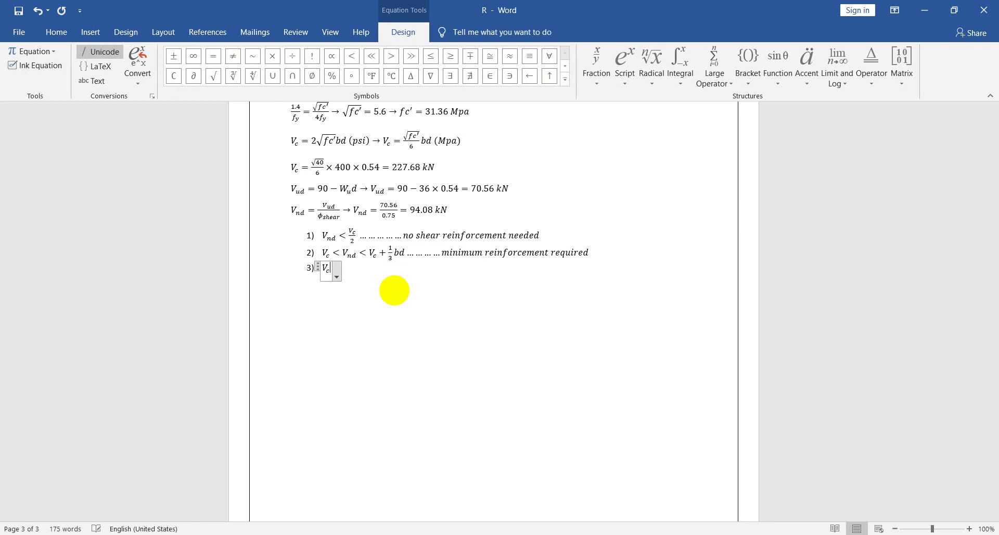
{"action": "type", "text": "+1/3 bd"}
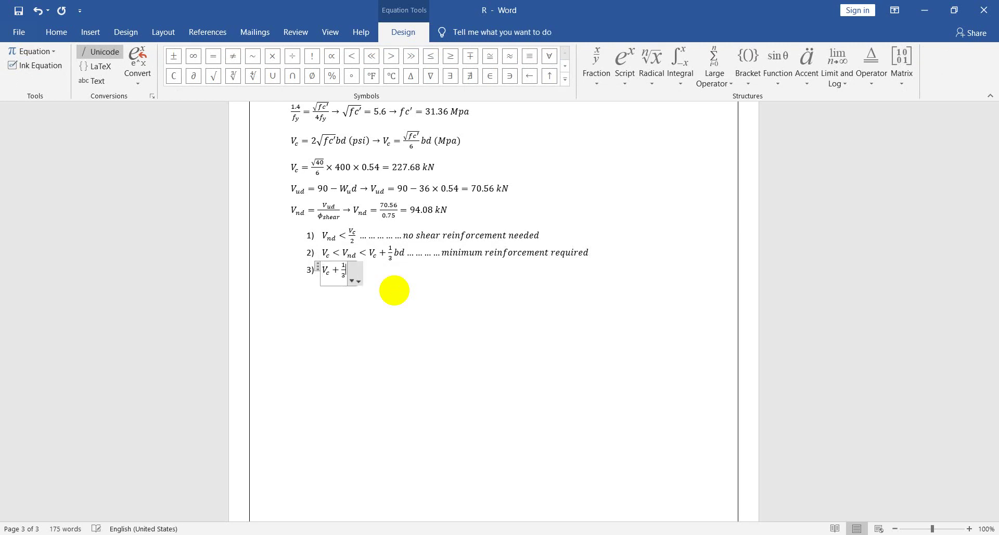
{"action": "type", "text": "<"}
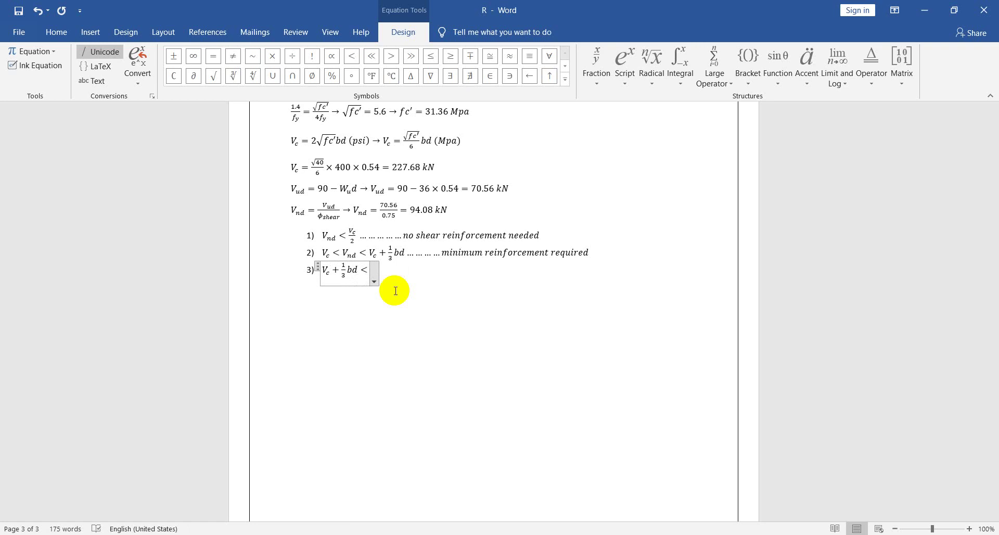
{"action": "type", "text": "V_nd"}
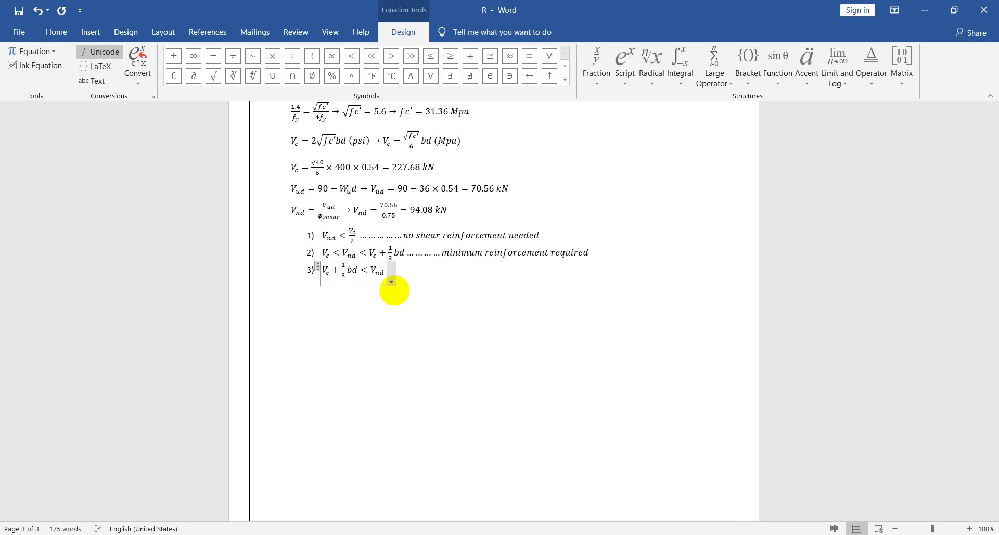
{"action": "type", "text": " <"}
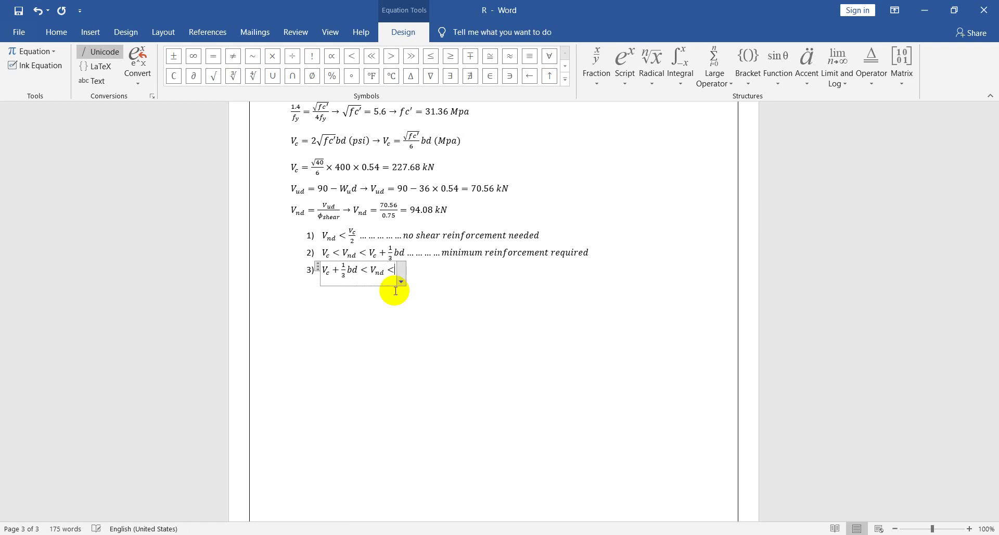
{"action": "type", "text": "3V_c"}
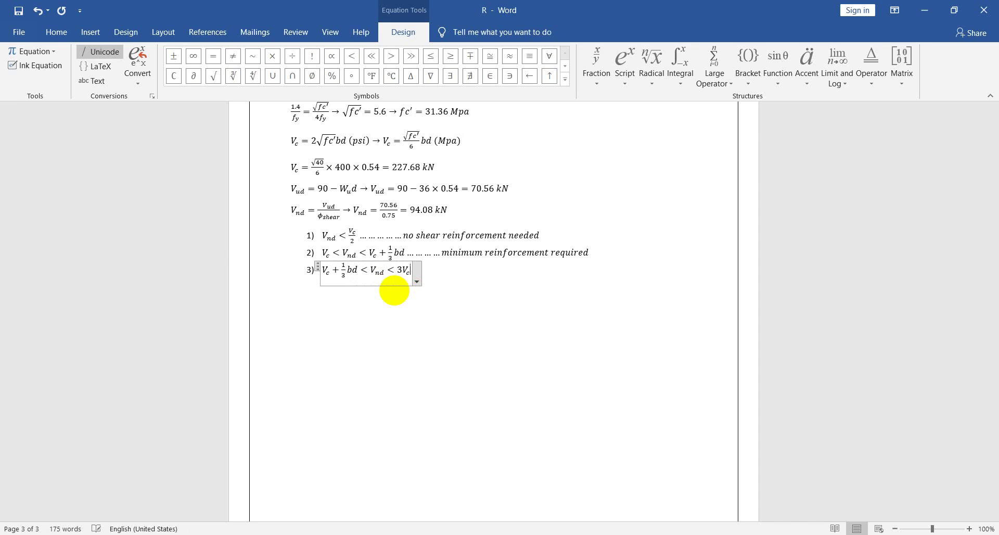
- Complete case 3 with a dotted leader followed by V_s = V_nd − V_c, and start list item 4)
{"action": "type", "text": " ... ... ... ..."}
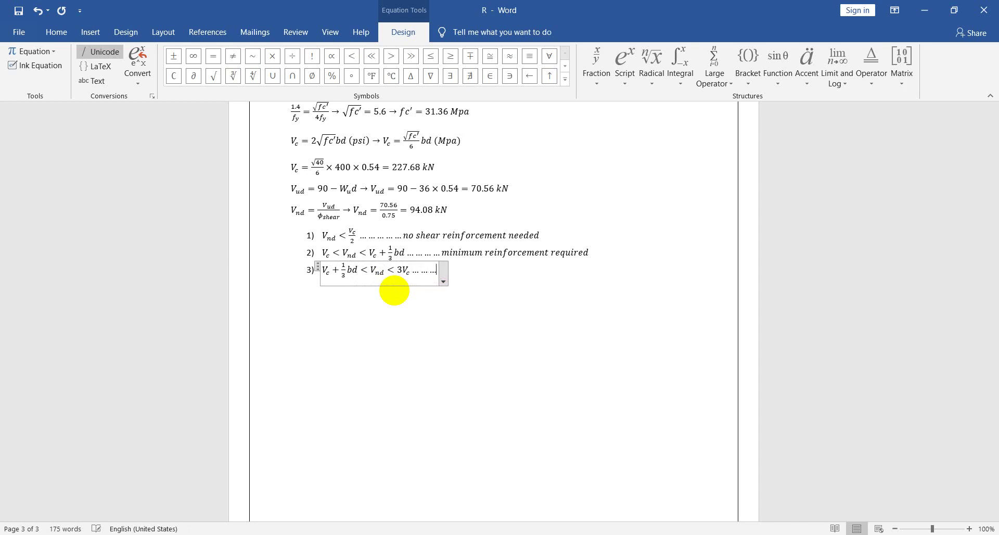
{"action": "type", "text": " ... ..."}
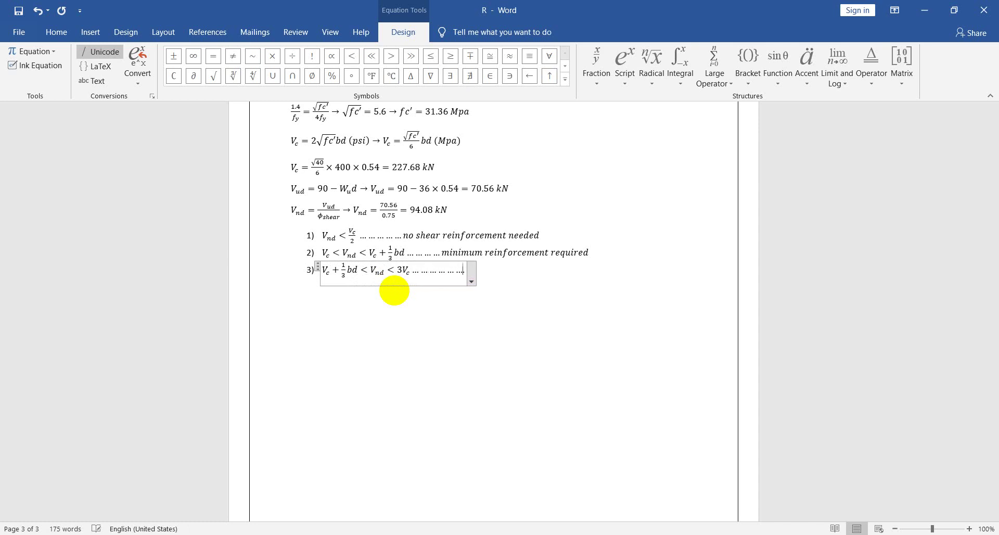
{"action": "type", "text": " .V_s ="}
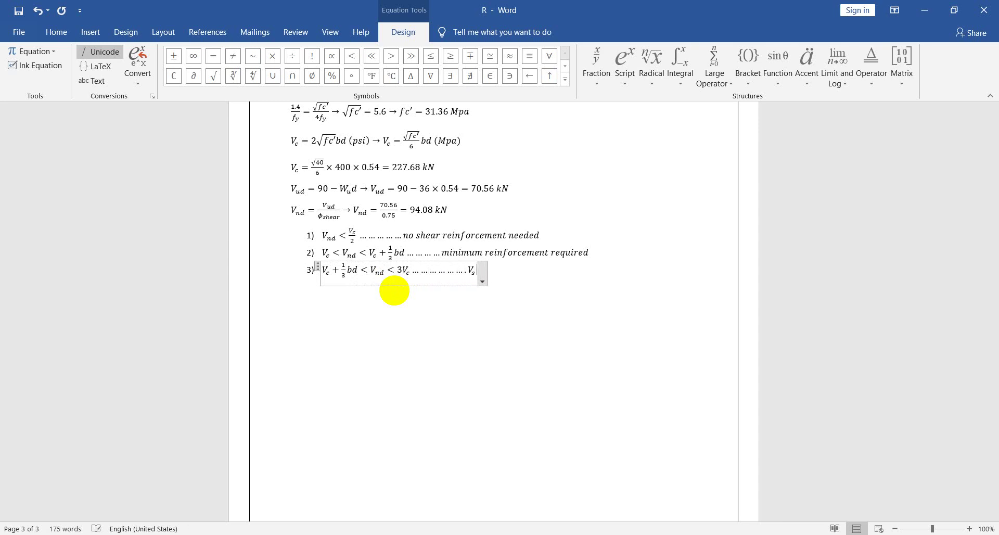
{"action": "type", "text": " V"}
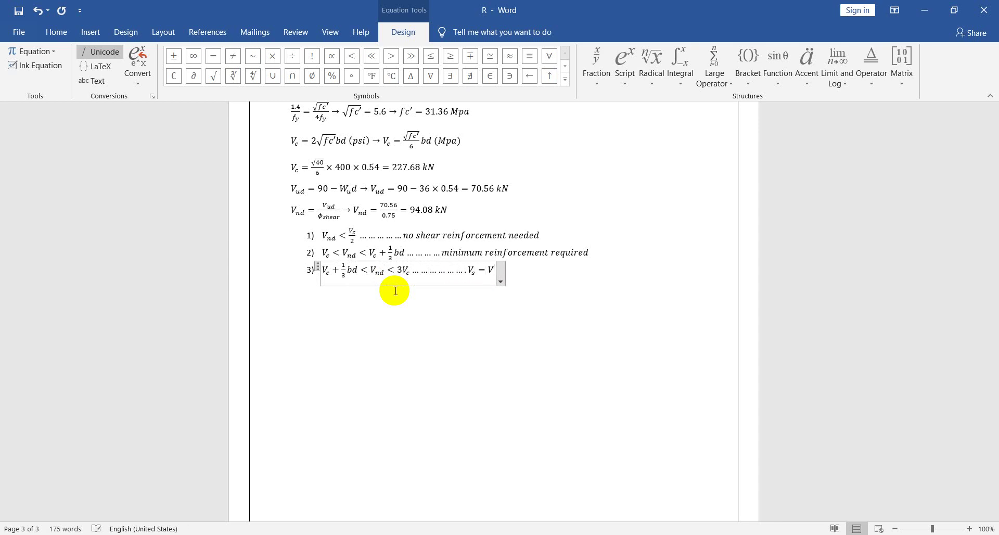
{"action": "type", "text": "_nd - V"}
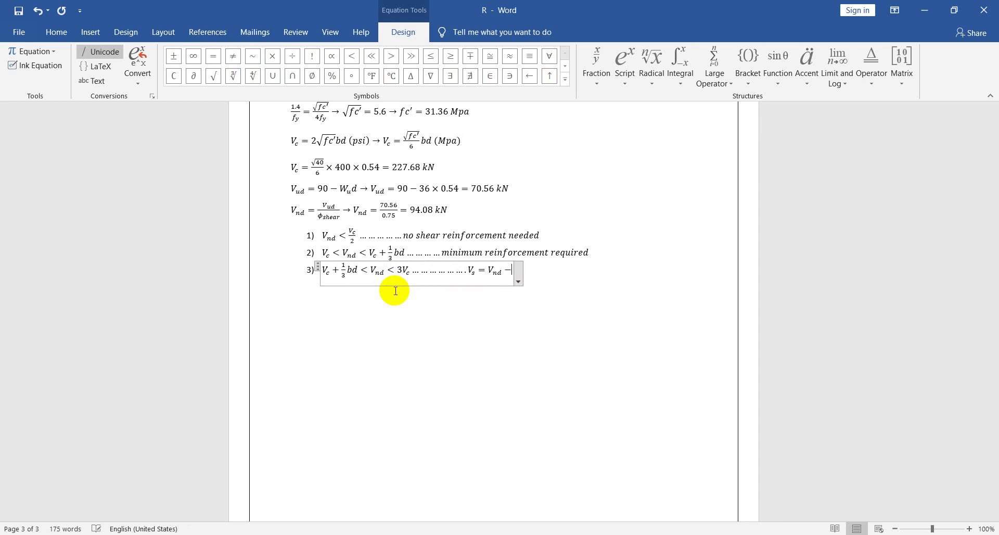
{"action": "type", "text": "_c"}
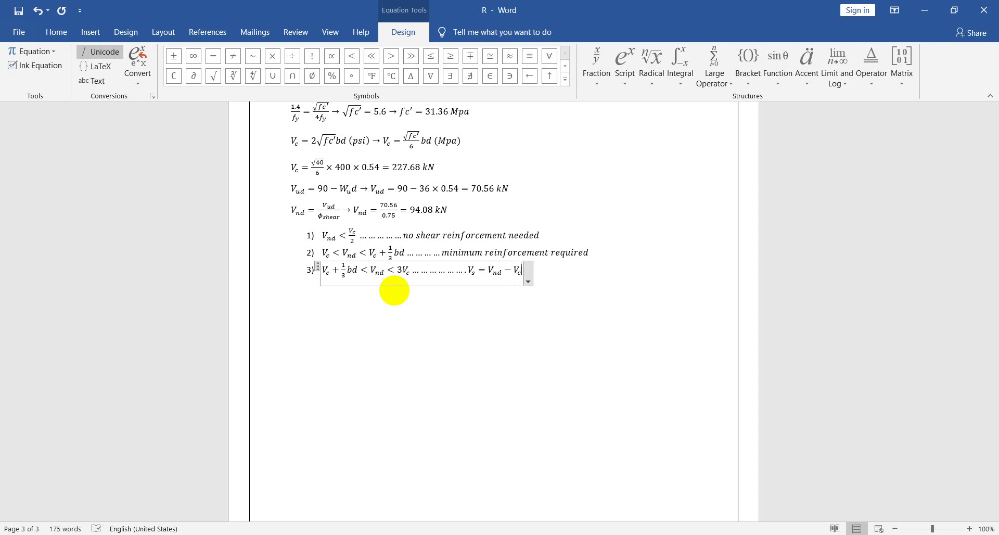
{"action": "left_click", "coordinate": [394, 290]}
{"action": "key", "text": "Return"}
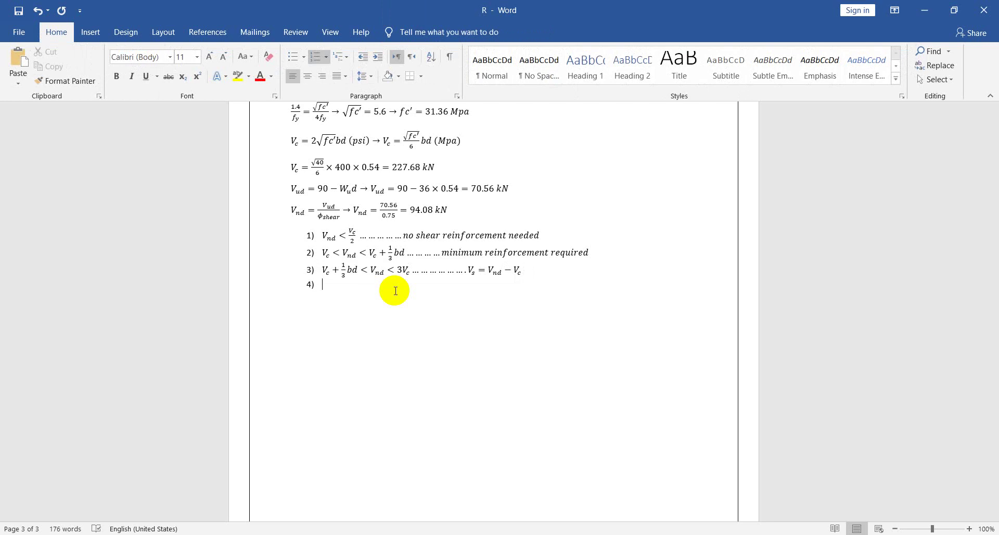
- Write case 4) as an equation reading 3V_c < V_nd < 5V_c, followed by a dotted leader
{"action": "key", "text": "alt+equal"}
{"action": "type", "text": "2"}
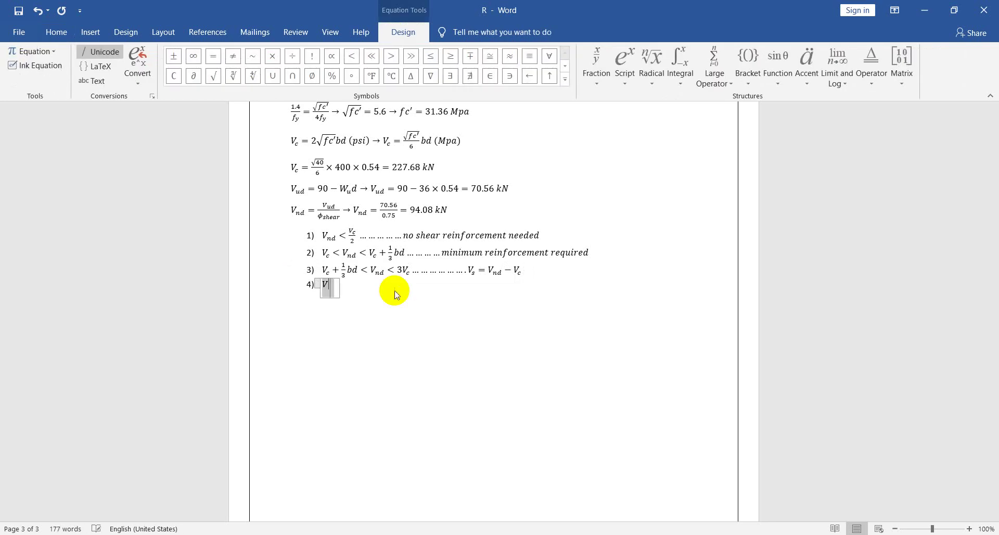
{"action": "key", "text": "BackSpace"}
{"action": "type", "text": "3V"}
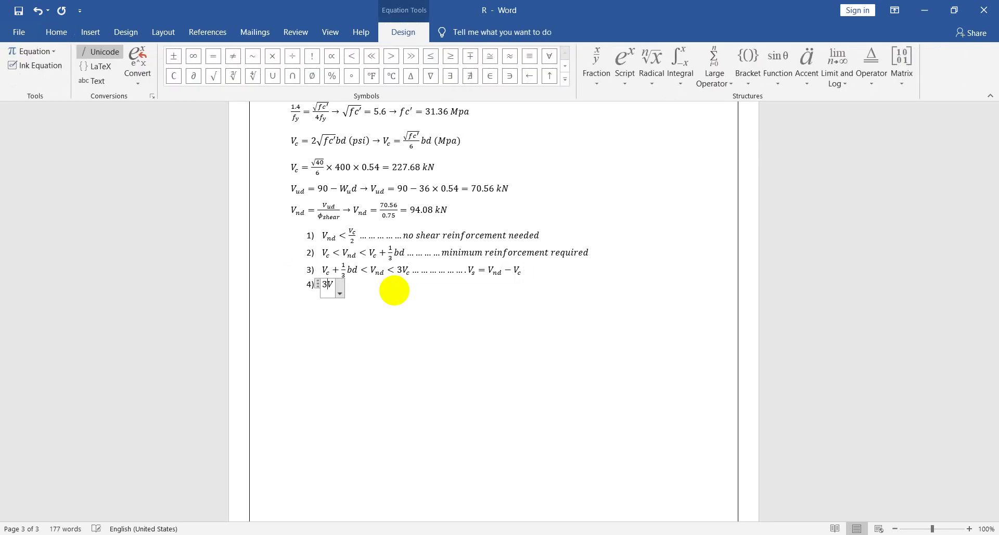
{"action": "type", "text": "_c < V_nd"}
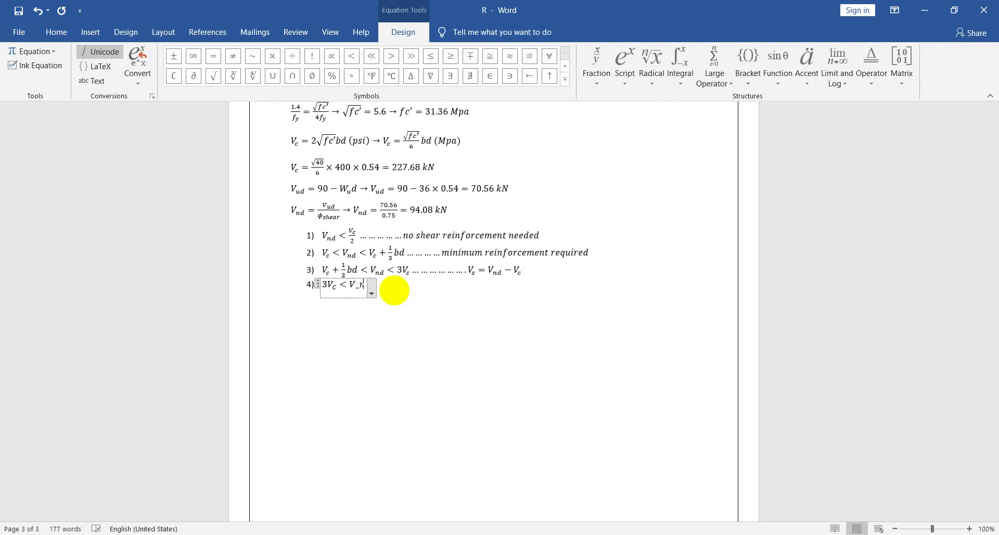
{"action": "type", "text": "5"}
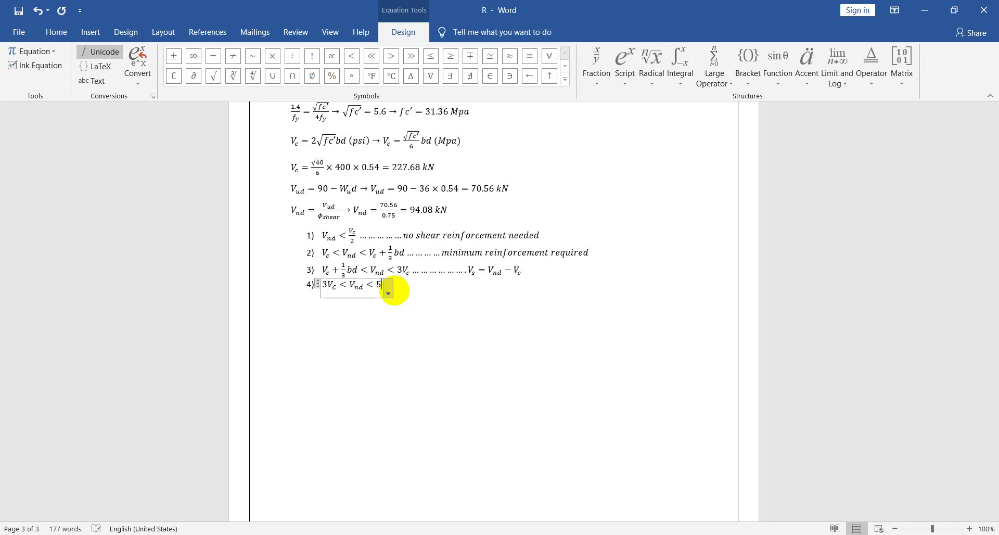
{"action": "type", "text": "V_"}
{"action": "type", "text": "c ...."}
{"action": "type", "text": "............"}
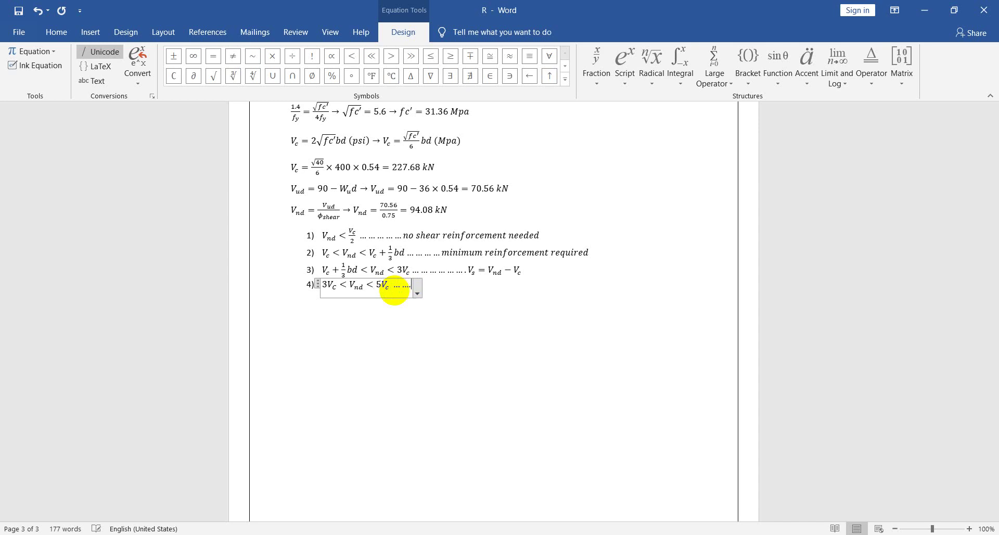
{"action": "type", "text": "......"}
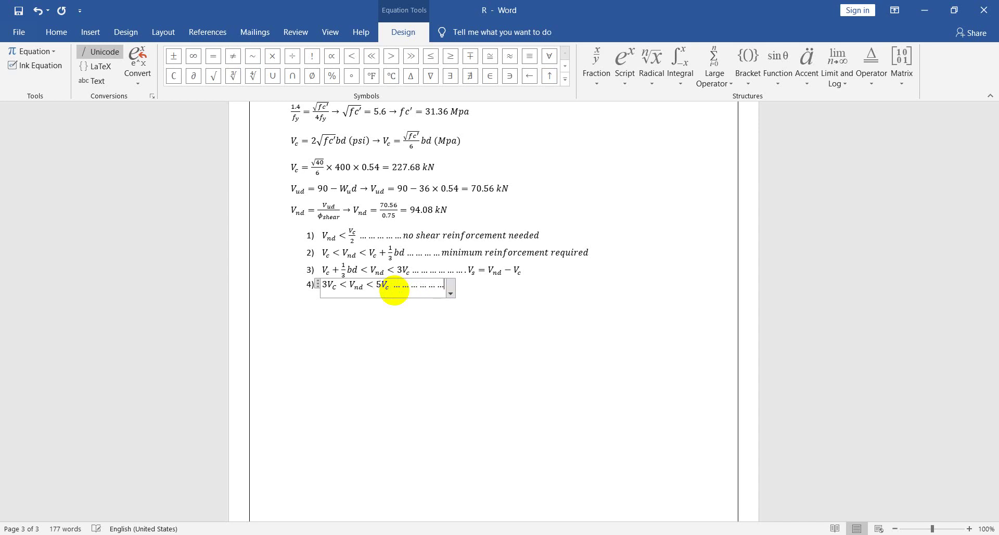
- Complete case 4 after the dotted leader with V_s = V_nd − V_c
{"action": "type", "text": ".V_s"}
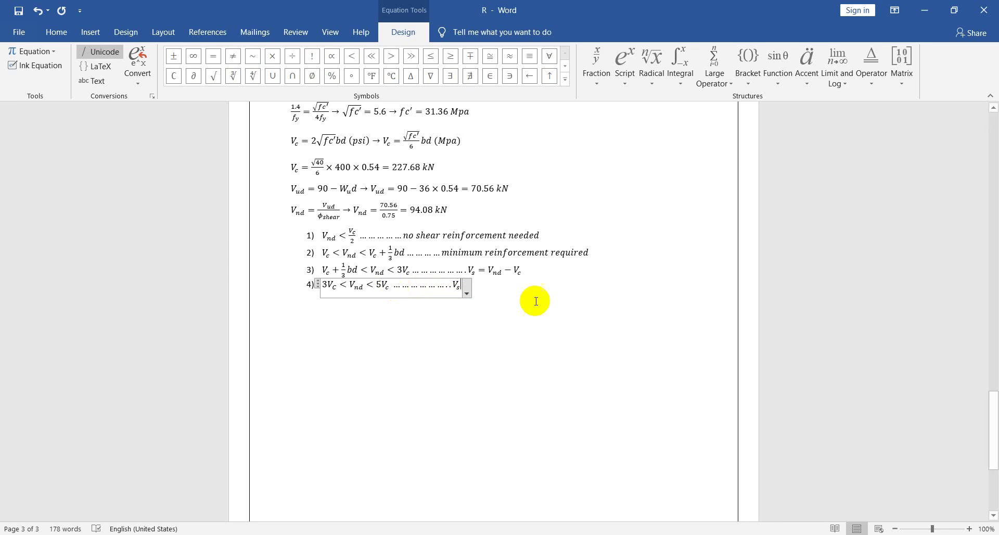
{"action": "type", "text": "="}
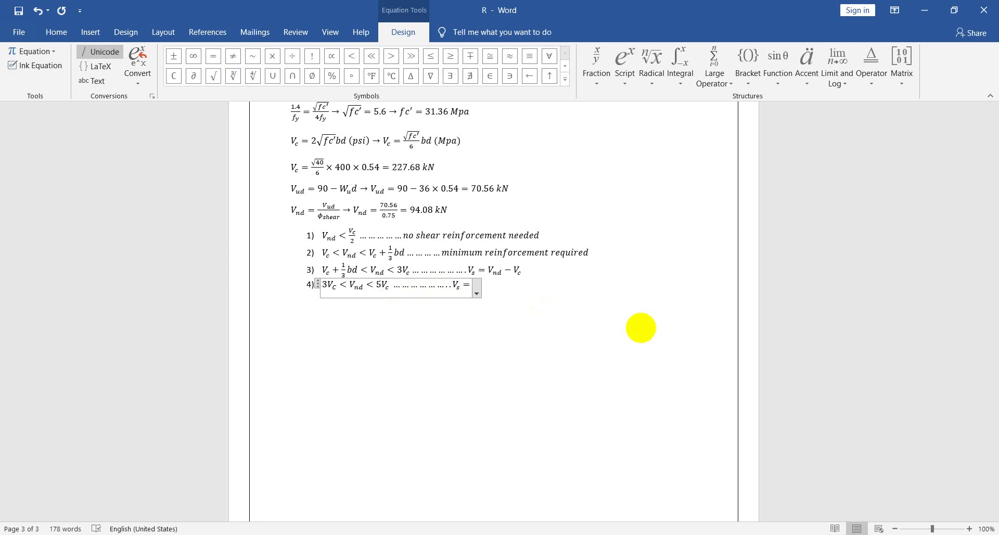
{"action": "type", "text": "V_nd"}
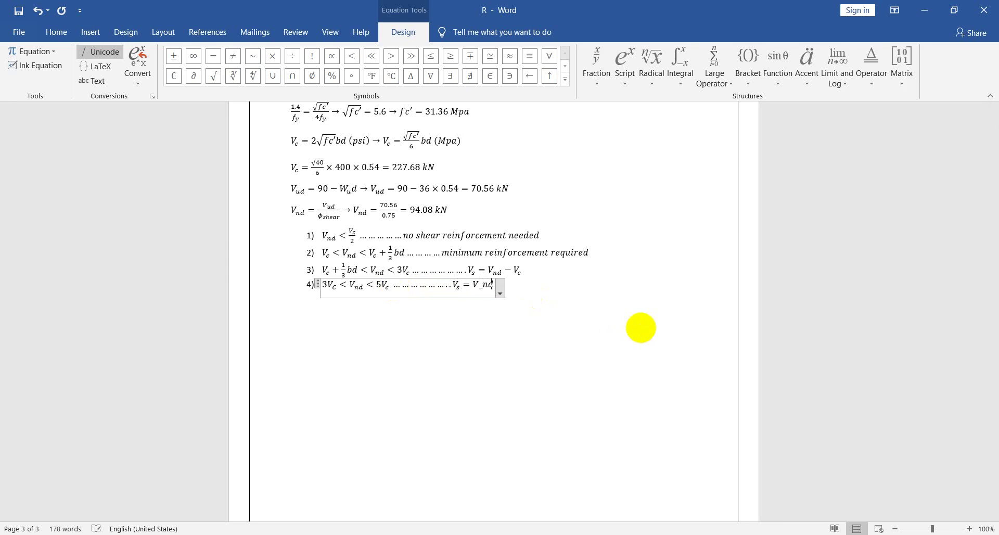
{"action": "key", "text": "space"}
{"action": "type", "text": "-V_c"}
{"action": "key", "text": "space"}
{"action": "key", "text": "Right"}
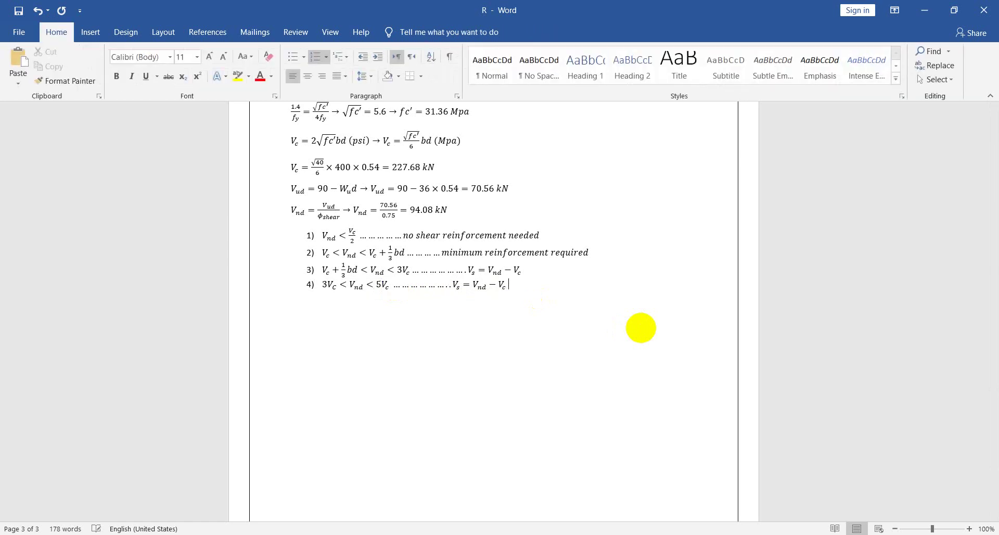
- Add case 5) to the list as an equation reading 5V_c < V_nd, followed by a dotted leader
{"action": "key", "text": "Return"}
{"action": "key", "text": "alt+equal"}
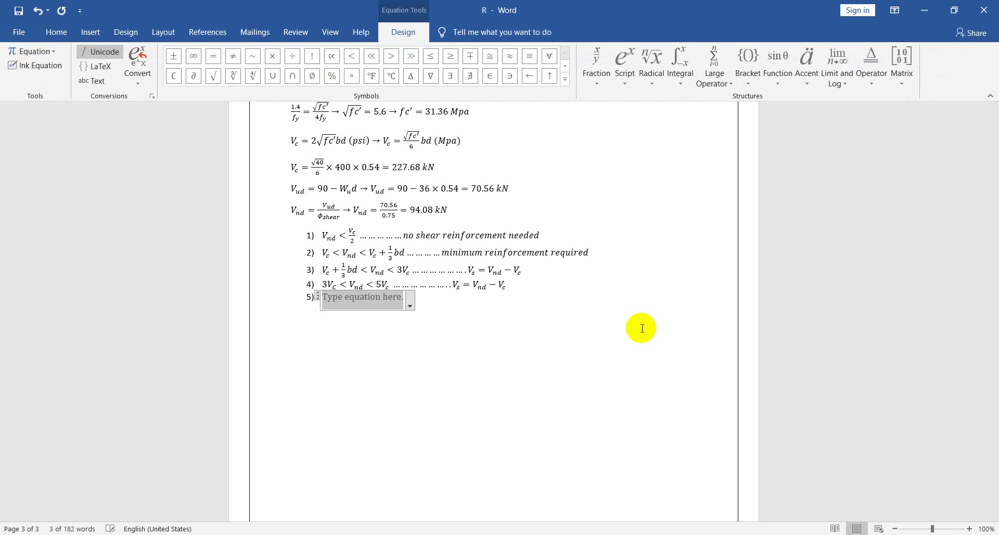
{"action": "type", "text": "5"}
{"action": "key", "text": "BackSpace"}
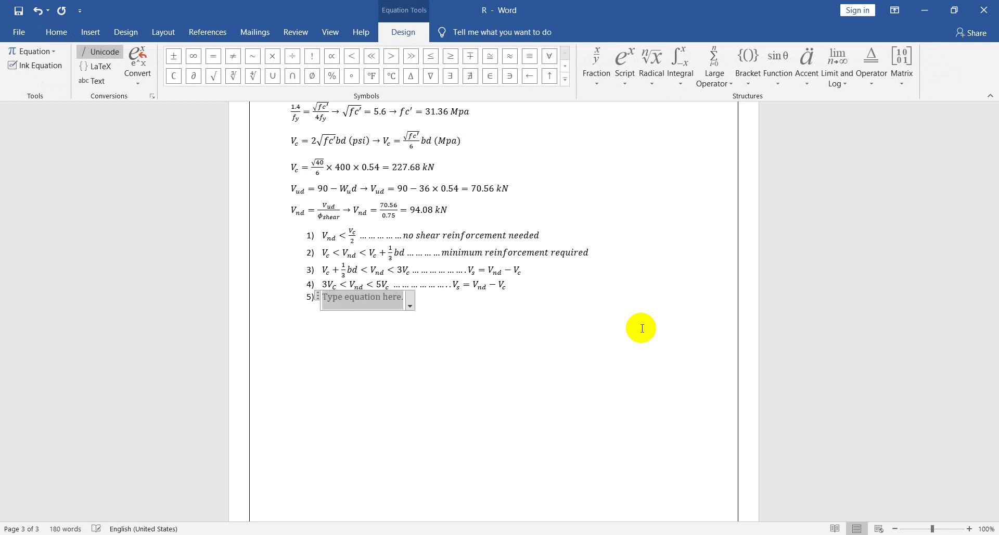
{"action": "type", "text": "5V_"}
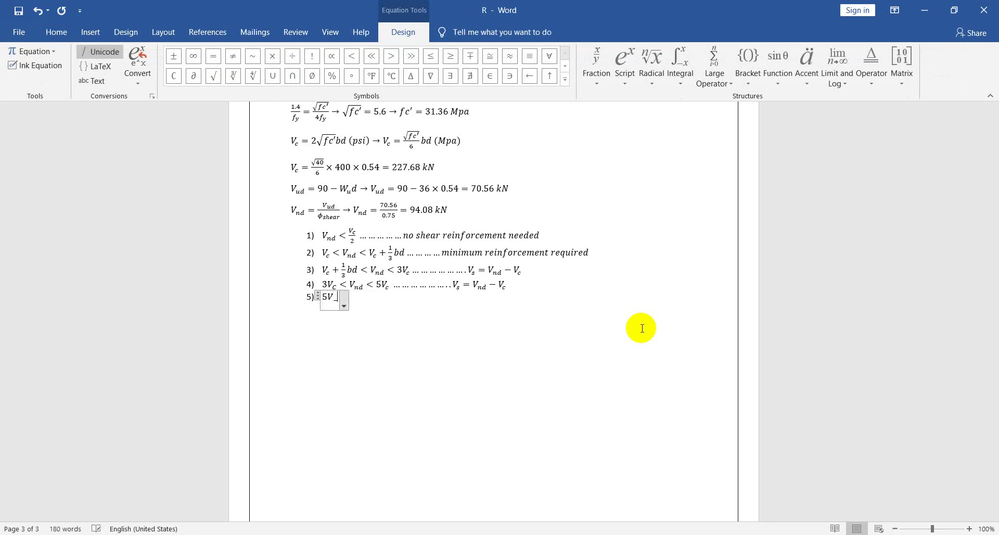
{"action": "type", "text": "c<V_nd"}
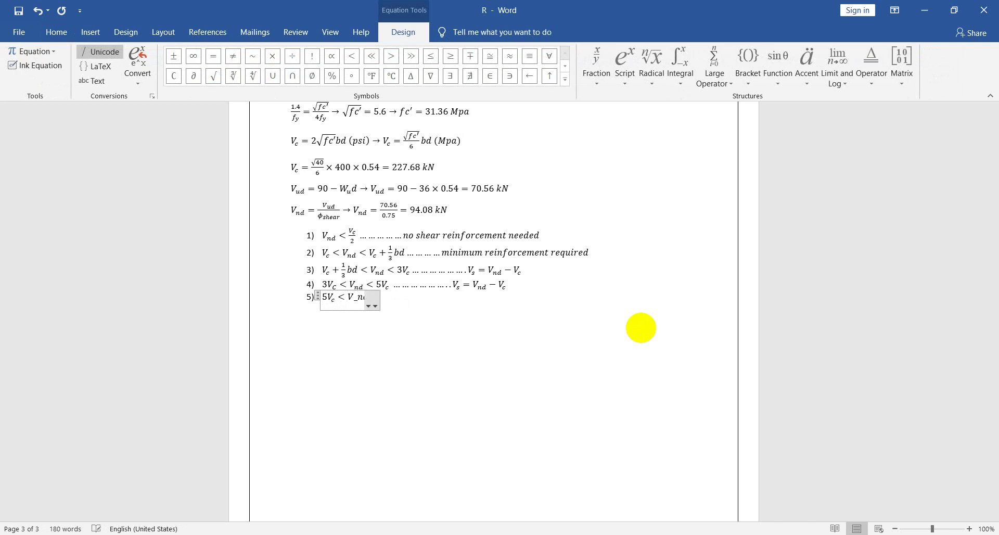
{"action": "type", "text": "."}
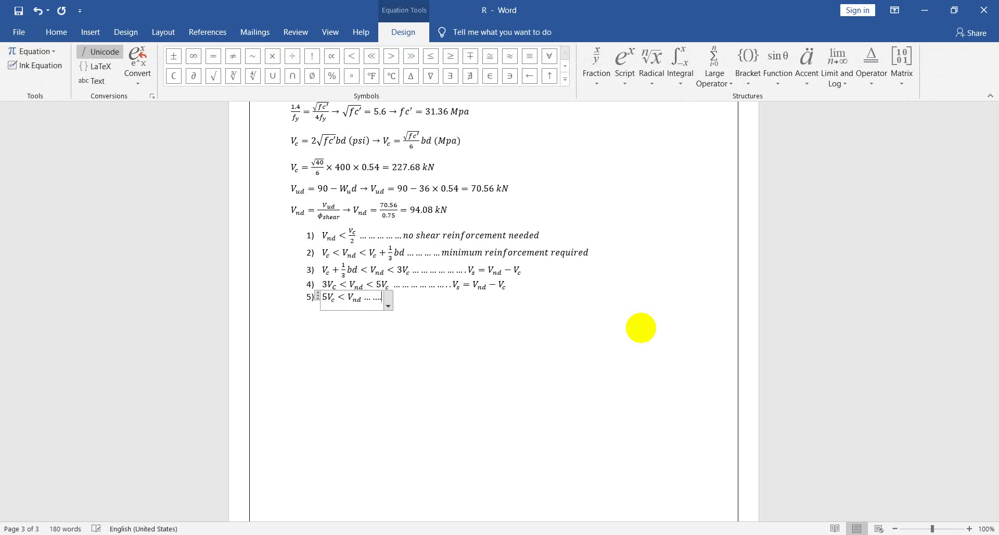
{"action": "type", "text": "............"}
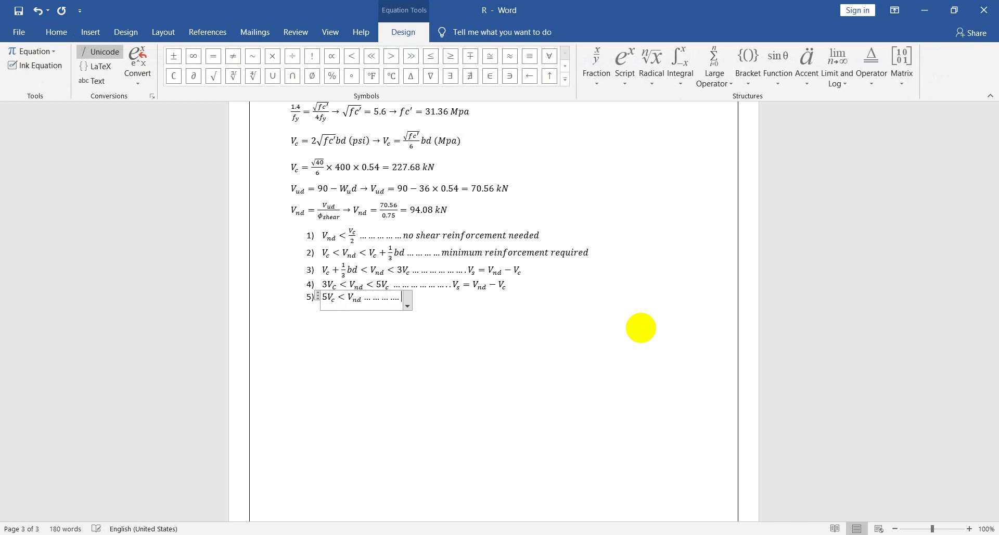
- Complete case 5 with the text "need to change the section"
{"action": "type", "text": "need to change "}
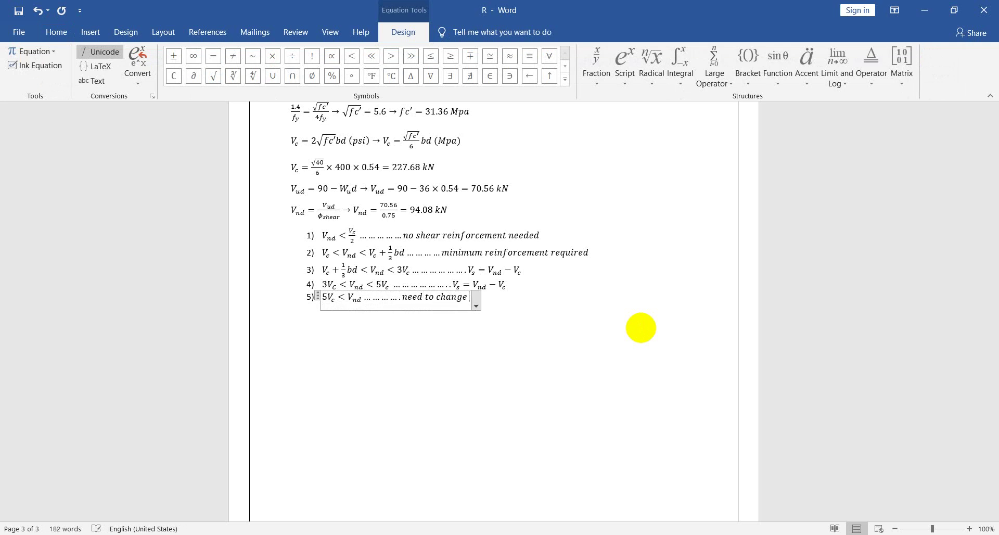
{"action": "type", "text": "the sect"}
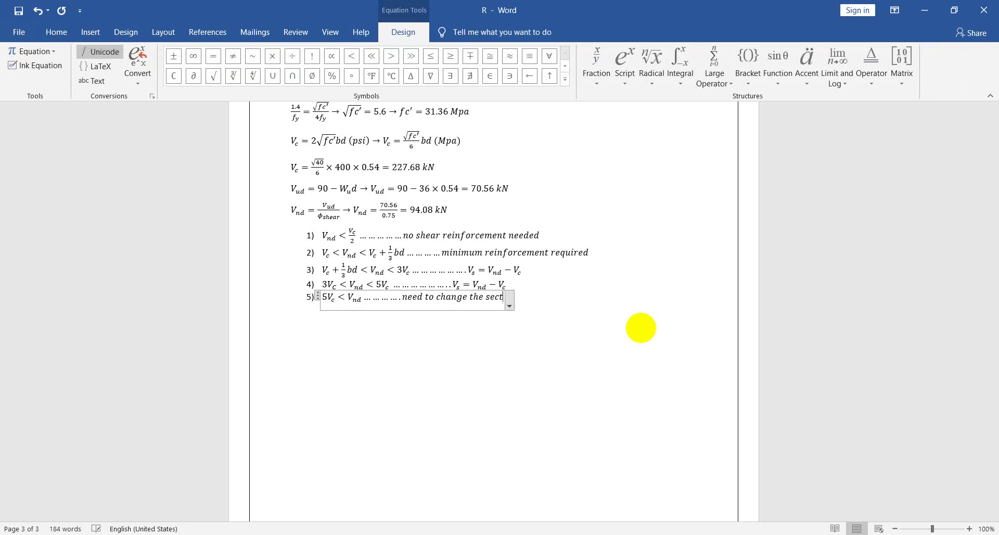
{"action": "type", "text": "ion"}
{"action": "key", "text": "Right"}
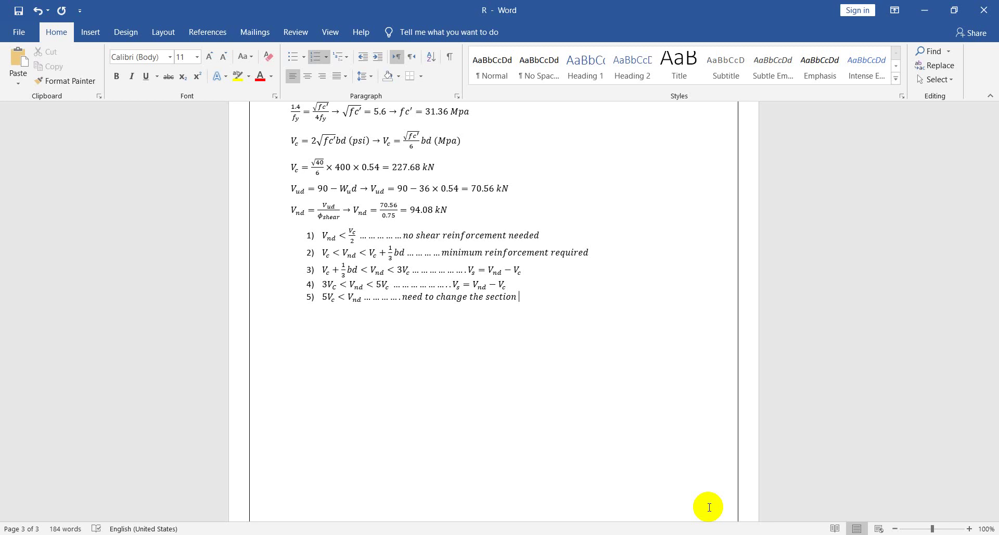
- End the numbered list and insert a new equation below it comparing 94.08 < 227.68/2, written as a fraction
{"action": "key", "text": "Return"}
{"action": "key", "text": "Return"}
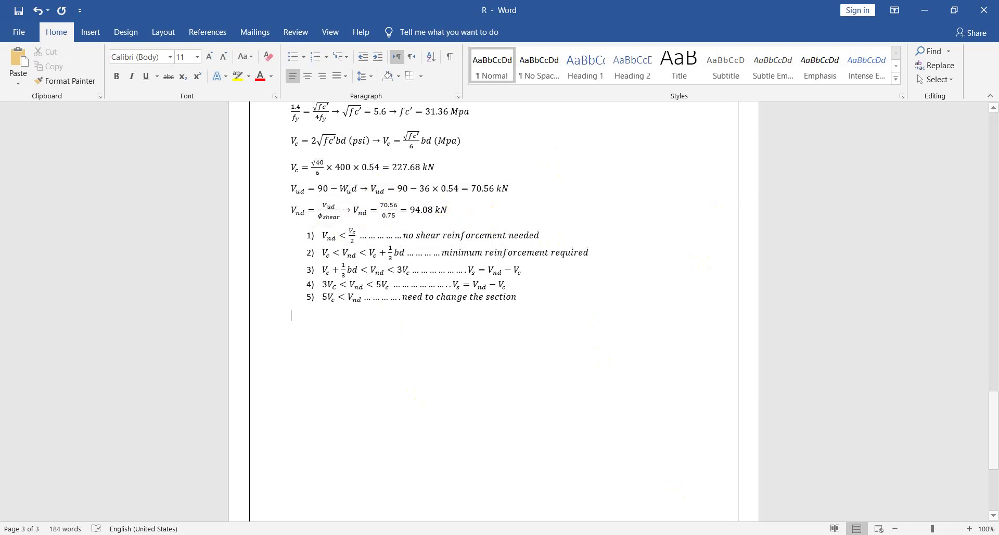
{"action": "key", "text": "alt+equal"}
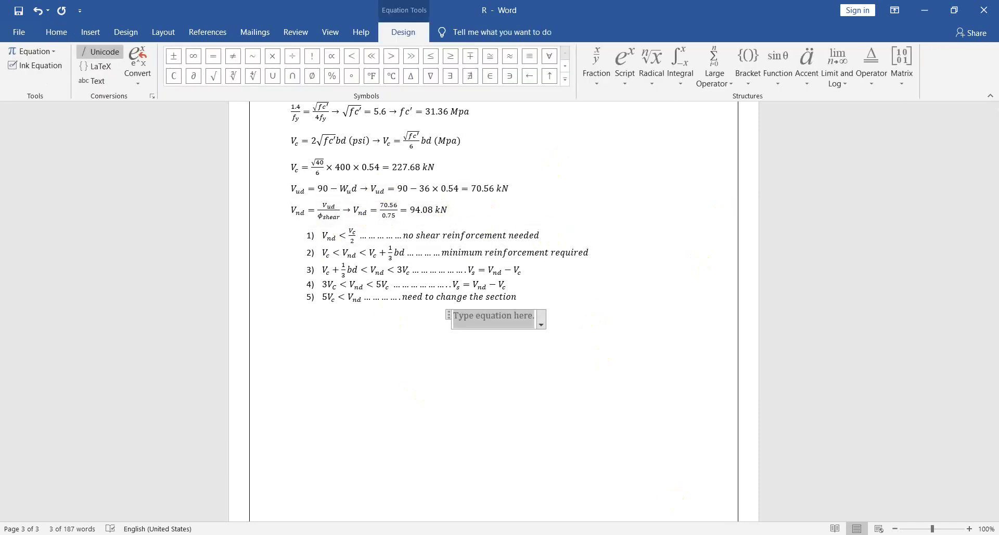
{"action": "type", "text": "94."}
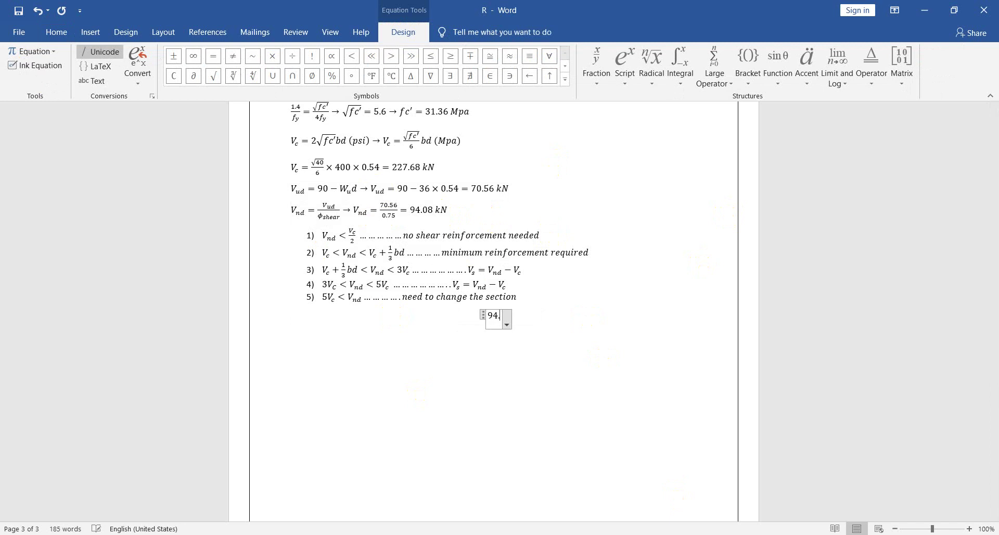
{"action": "type", "text": "08 <"}
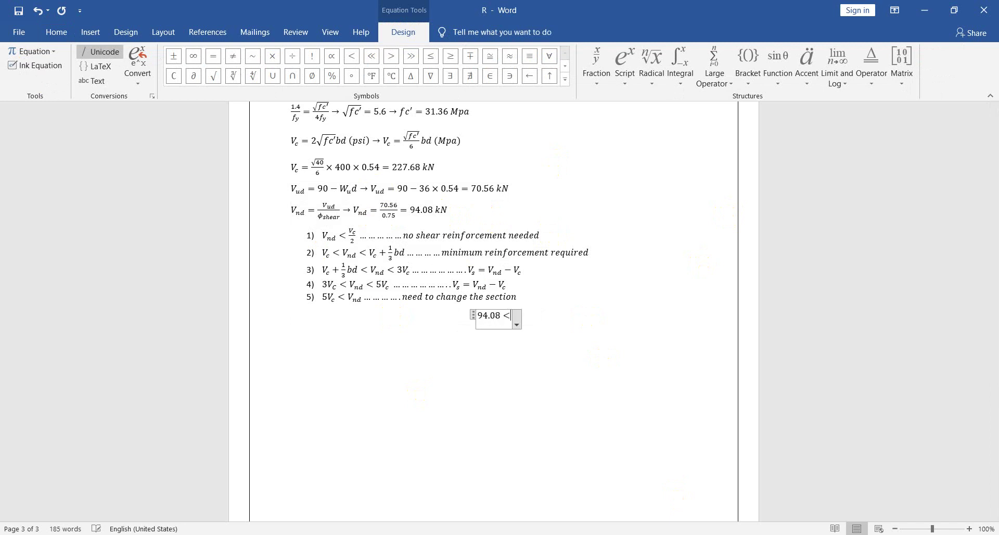
{"action": "type", "text": " 22"}
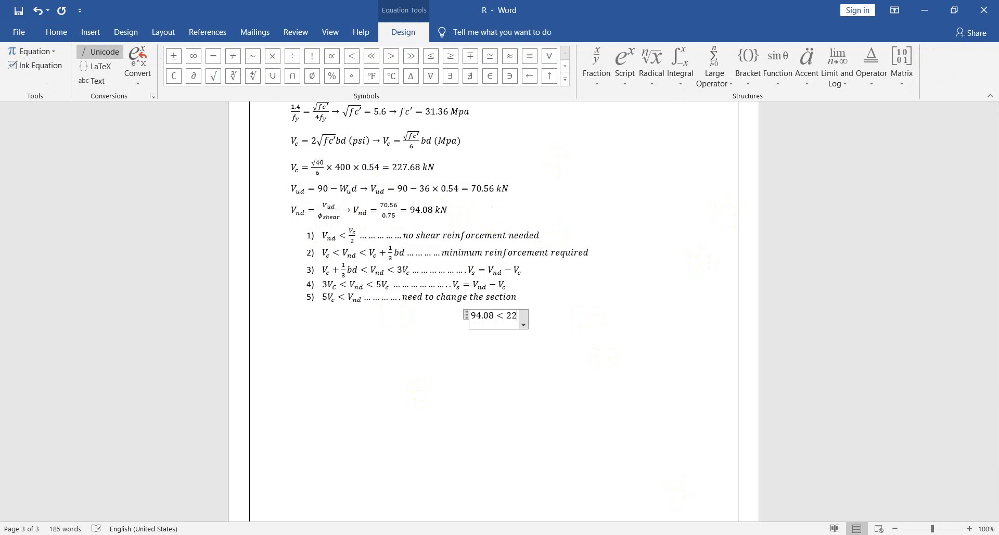
{"action": "type", "text": "7.68"}
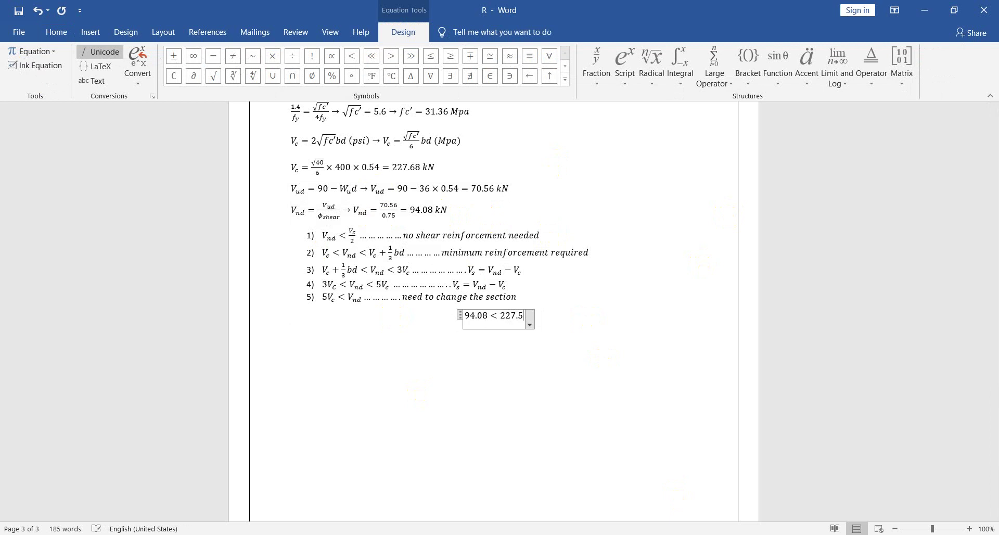
{"action": "key", "text": "BackSpace"}
{"action": "key", "text": "BackSpace"}
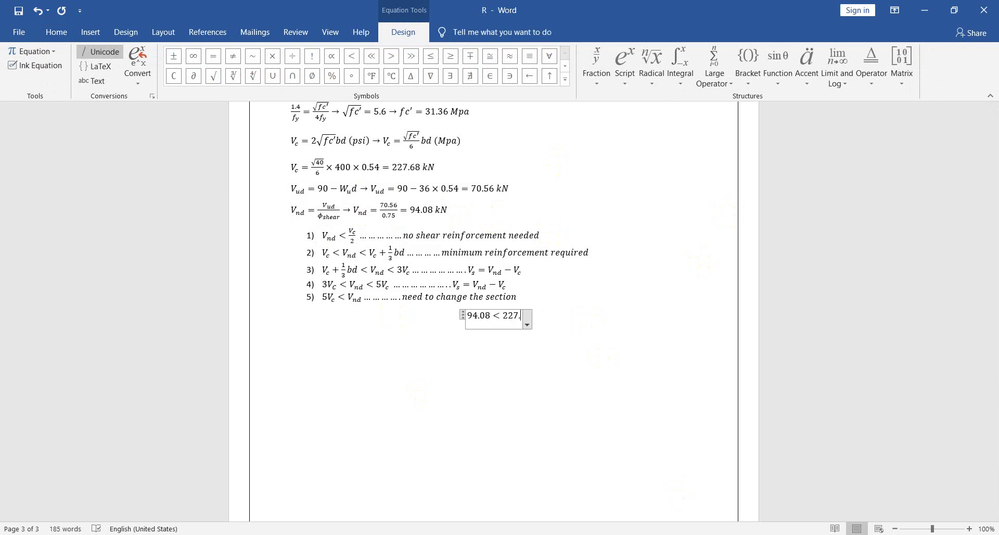
{"action": "type", "text": "68/2 "}
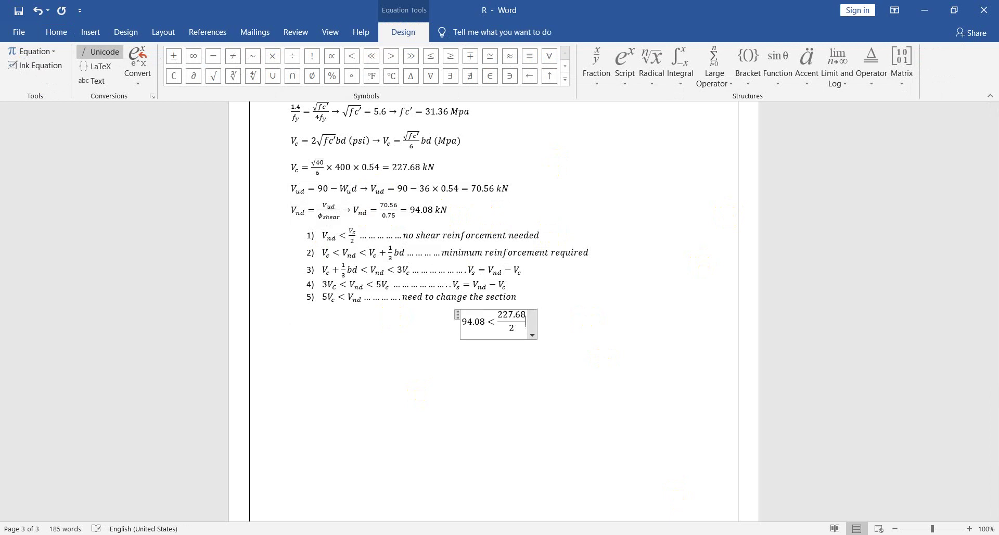
- Complete the comparison equation with = 113.84 kN and start a new line below it
{"action": "type", "text": "="}
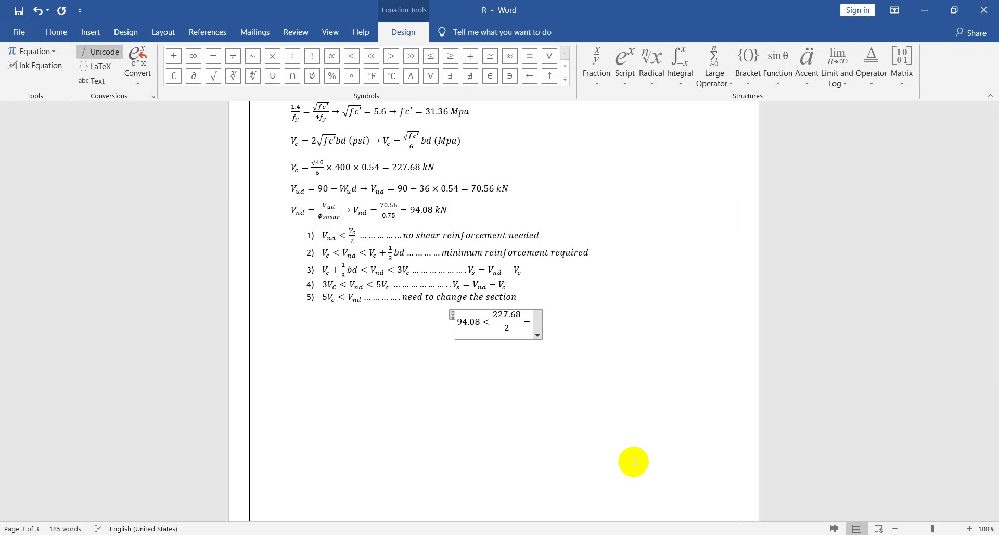
{"action": "type", "text": "113."}
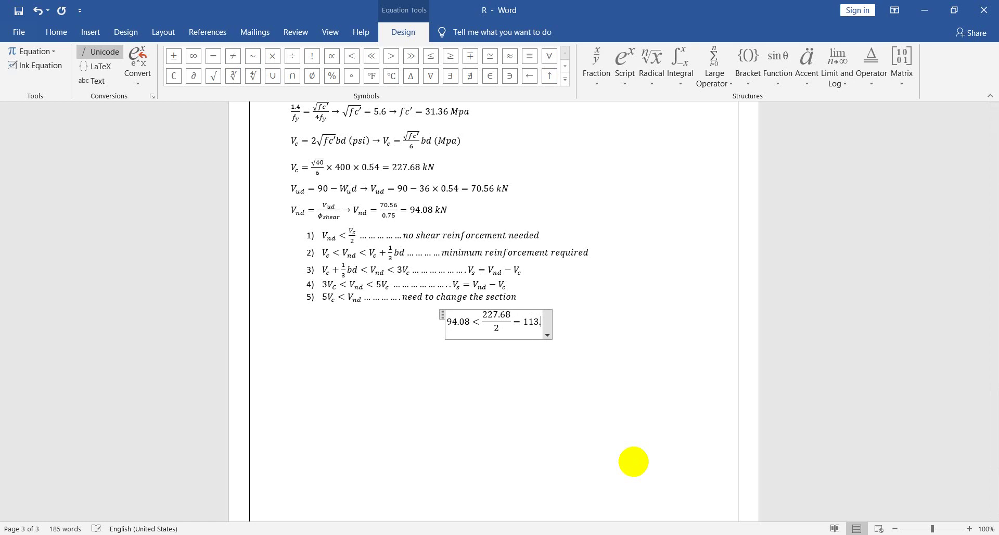
{"action": "type", "text": "84 k"}
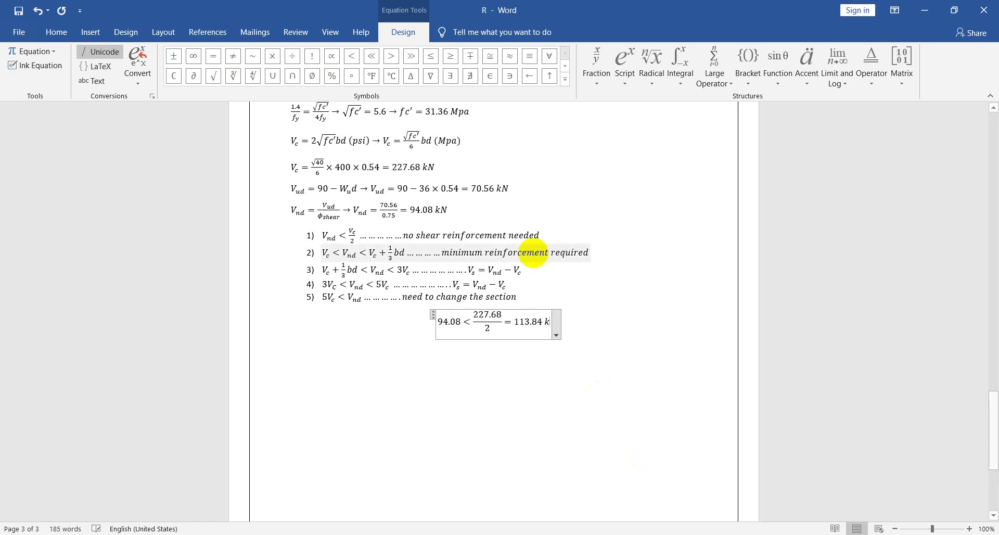
{"action": "type", "text": "N"}
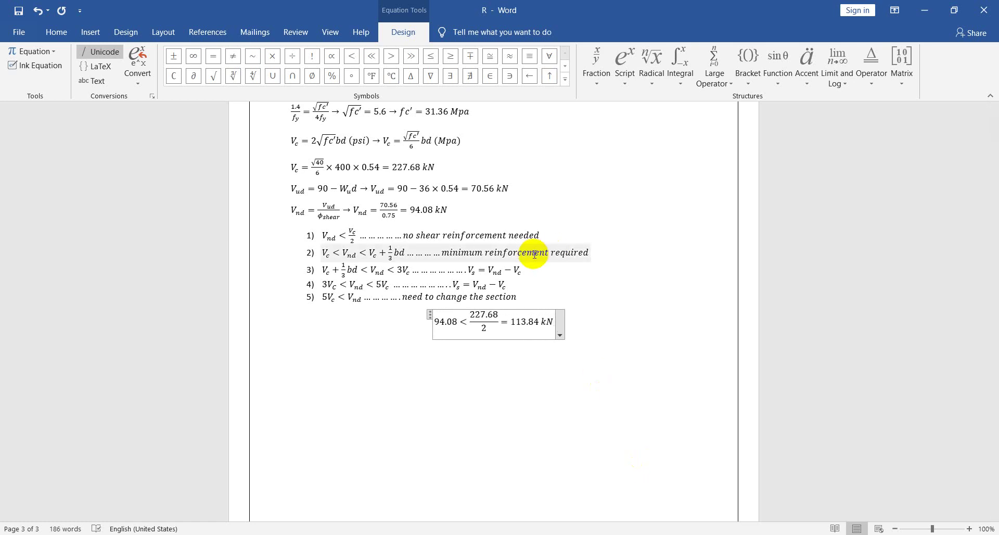
{"action": "key", "text": "Right"}
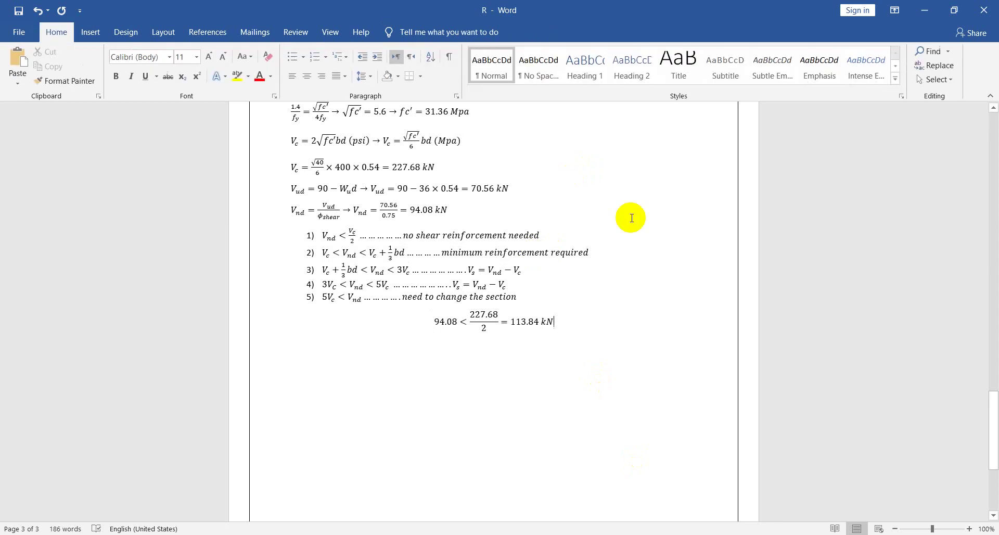
{"action": "key", "text": "Return"}
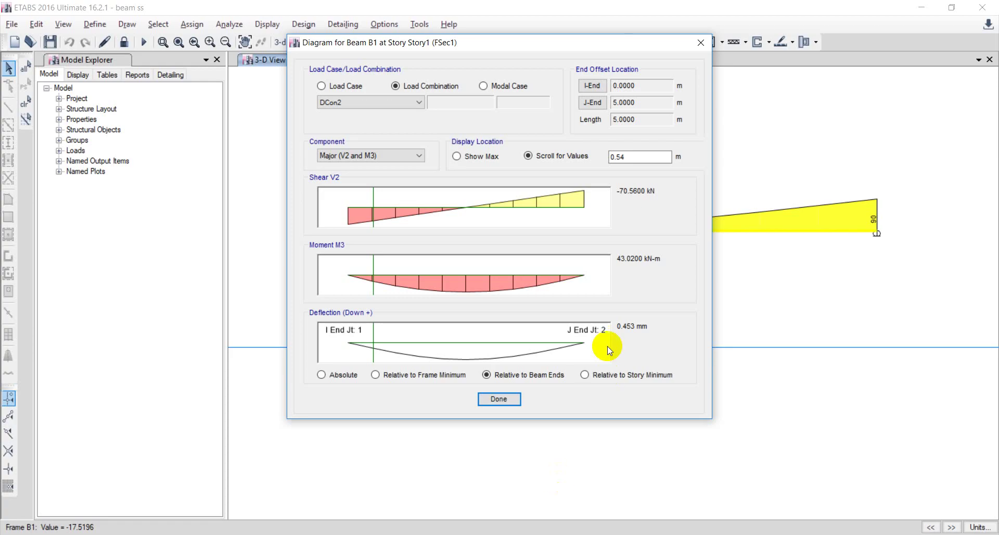
- In ETABS, close beam B1's detailed force diagram, reopen it for a check, and return to the shear force view
{"action": "left_click", "coordinate": [701, 42]}
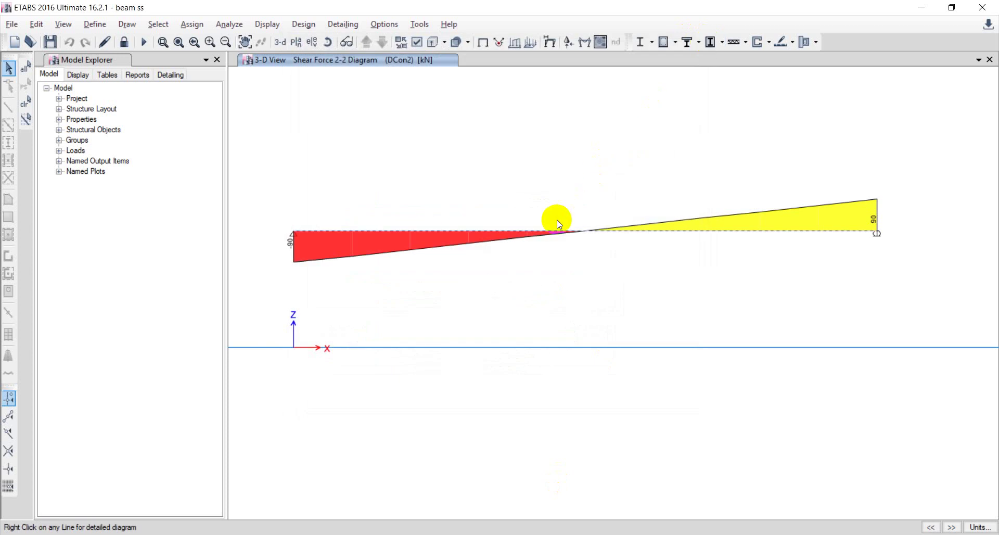
{"action": "right_click", "coordinate": [547, 232]}
{"action": "left_click", "coordinate": [700, 42]}
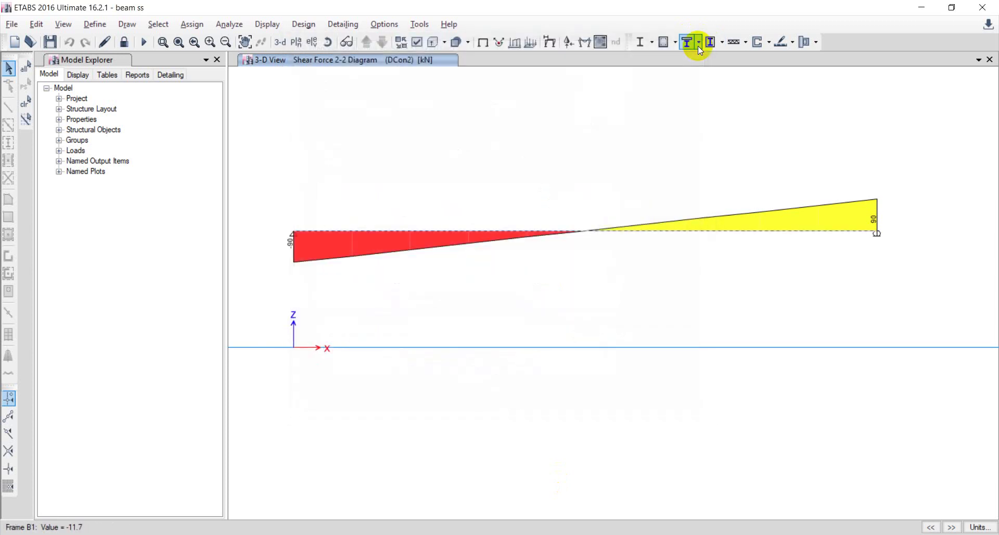
- Open beam B1's concrete design information and examine the shear details for combination DCon2 at station 0
{"action": "left_click", "coordinate": [662, 42]}
{"action": "right_click", "coordinate": [541, 232]}
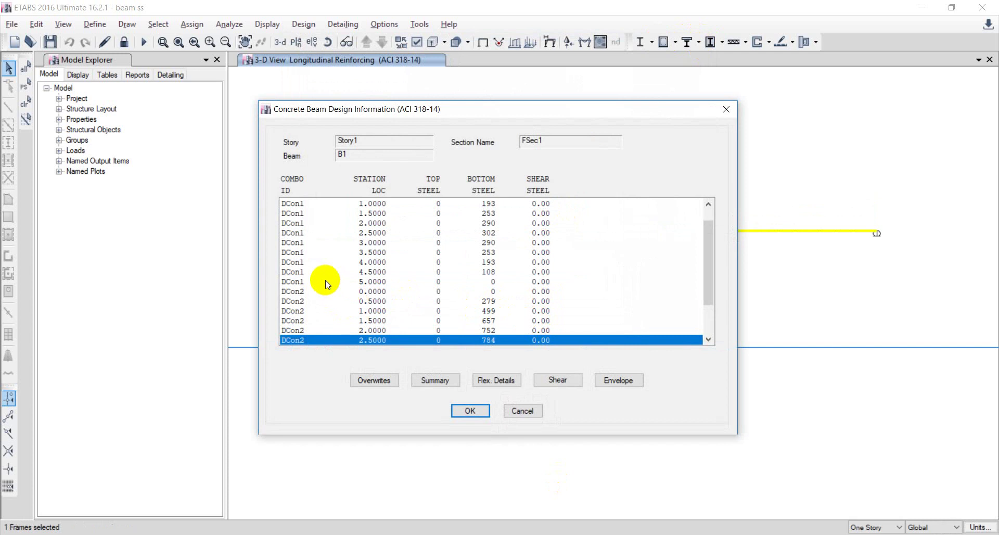
{"action": "scroll", "coordinate": [290, 336], "scroll_direction": "down", "scroll_amount": 2}
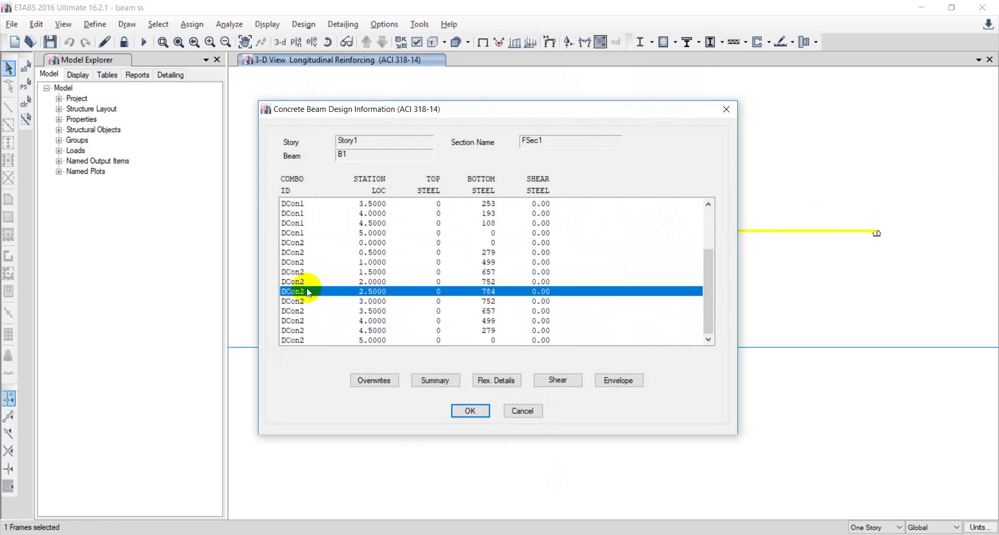
{"action": "left_click", "coordinate": [294, 242]}
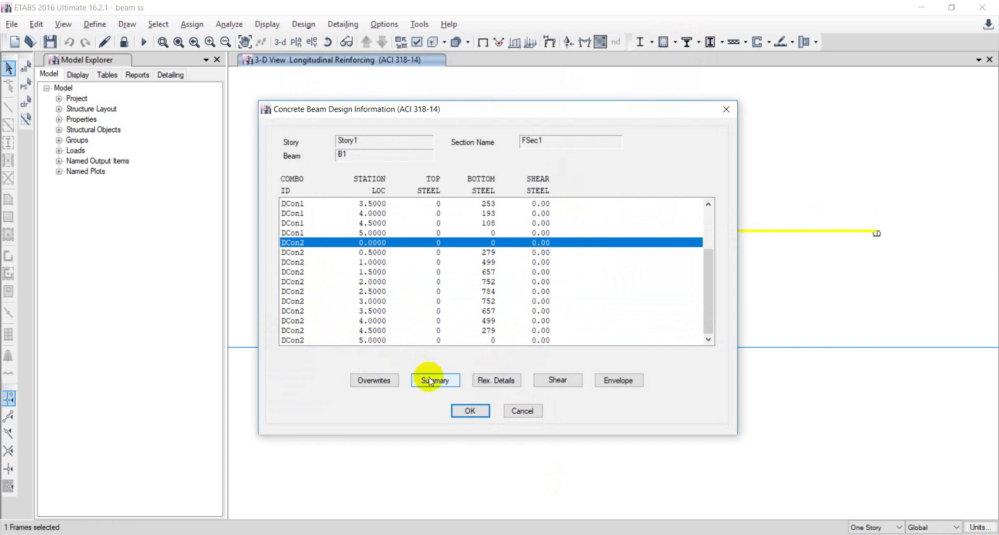
{"action": "left_click", "coordinate": [557, 381]}
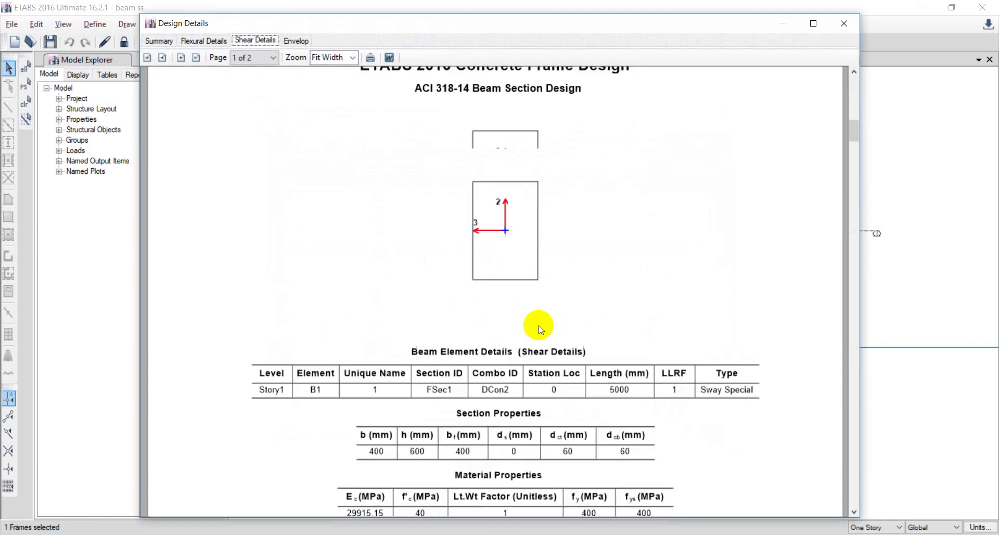
{"action": "scroll", "coordinate": [539, 327], "scroll_direction": "down", "scroll_amount": 15}
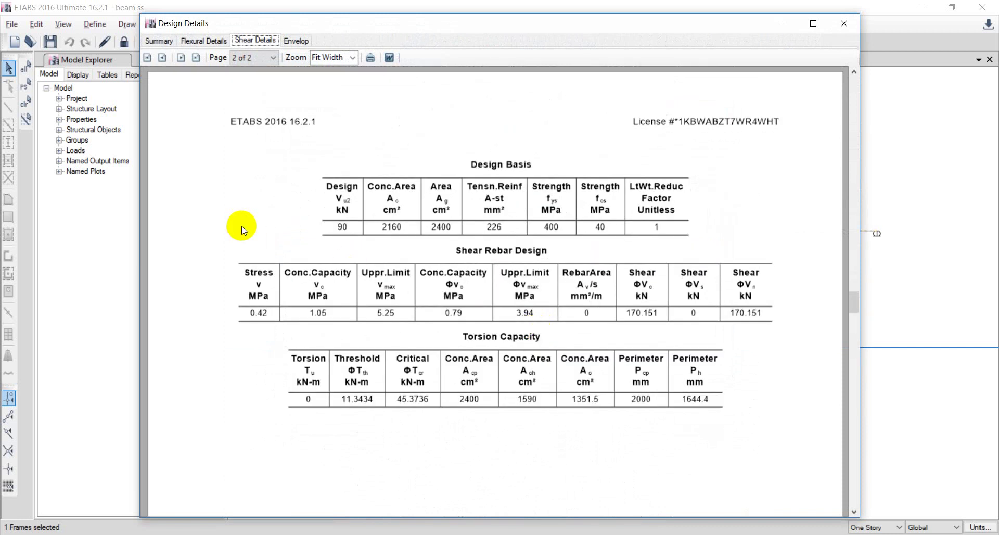
{"action": "scroll", "coordinate": [401, 245], "scroll_direction": "up", "scroll_amount": 5}
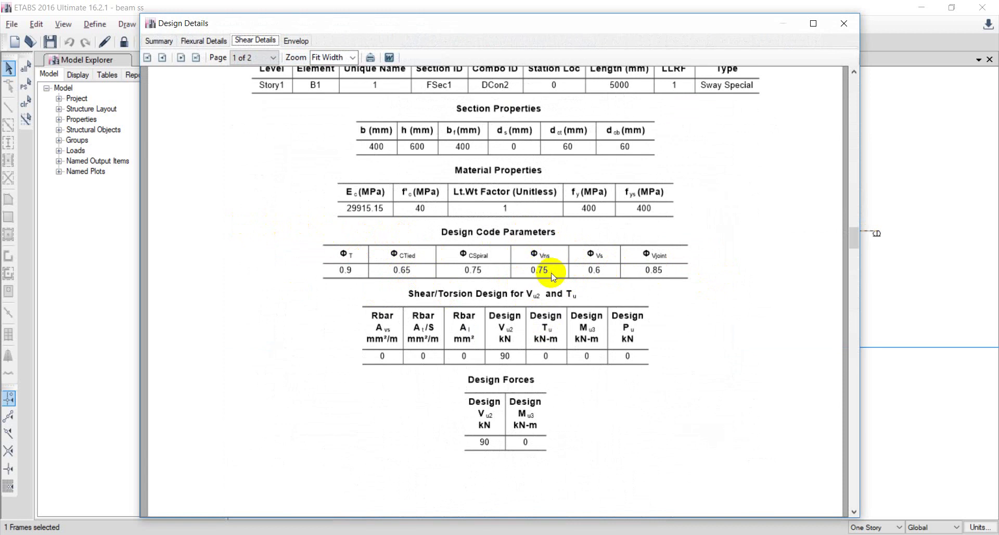
{"action": "scroll", "coordinate": [508, 353], "scroll_direction": "down", "scroll_amount": 2}
{"action": "scroll", "coordinate": [348, 294], "scroll_direction": "down", "scroll_amount": 1}
{"action": "scroll", "coordinate": [349, 296], "scroll_direction": "up", "scroll_amount": 1}
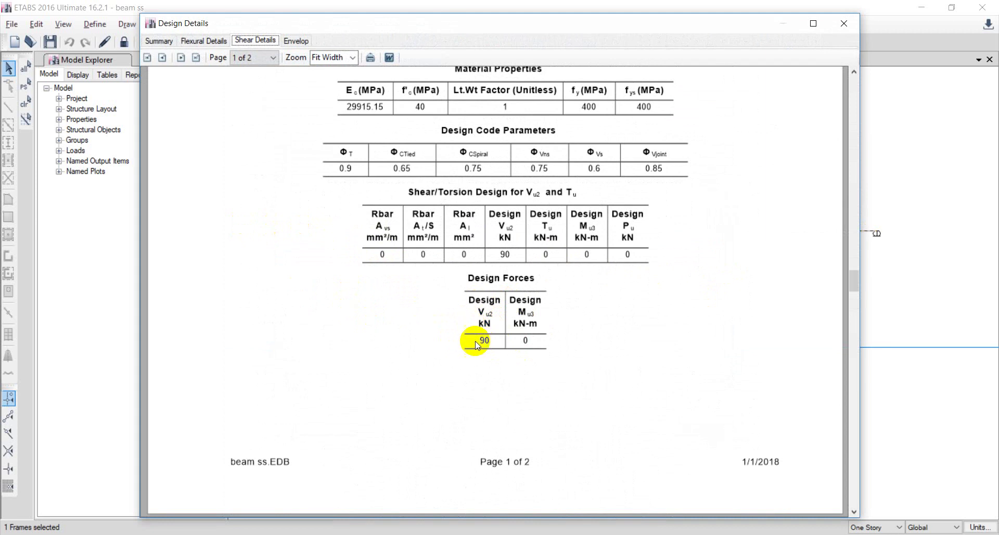
- Switch to the Word document and review the beam derivation, examining the shear equation EIy''' = wx + c1
{"action": "key", "text": "alt+Tab"}
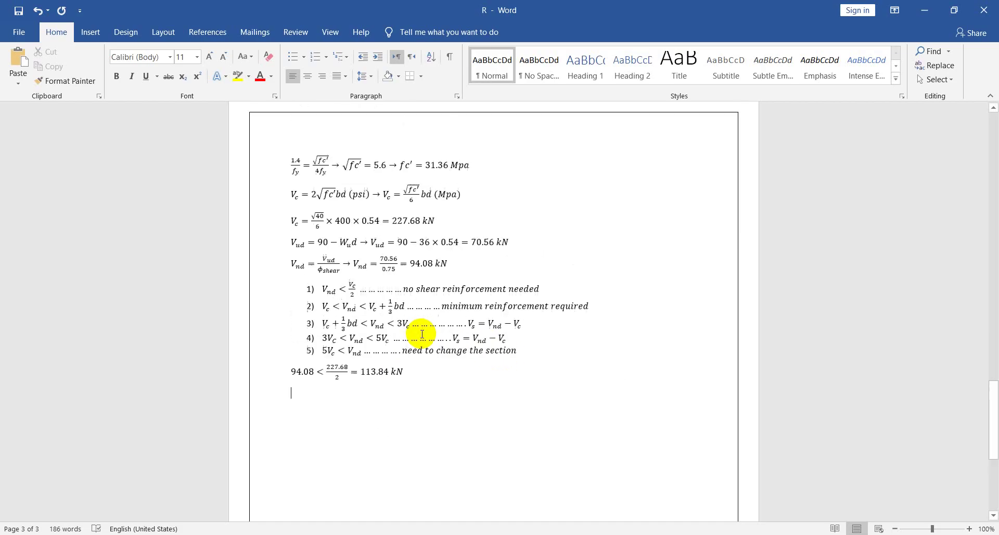
{"action": "scroll", "coordinate": [422, 333], "scroll_direction": "up", "scroll_amount": 4}
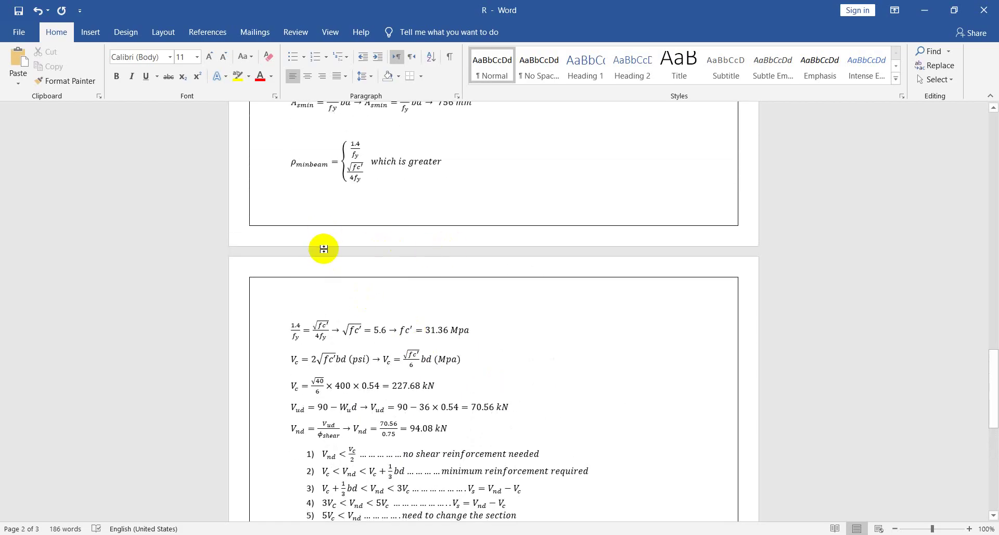
{"action": "scroll", "coordinate": [324, 249], "scroll_direction": "up", "scroll_amount": 7}
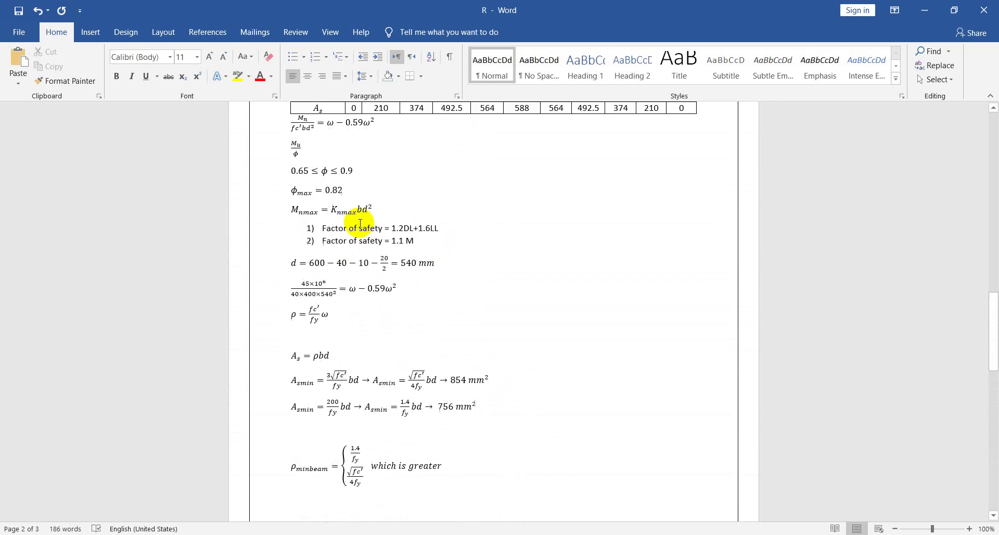
{"action": "scroll", "coordinate": [360, 224], "scroll_direction": "up", "scroll_amount": 6}
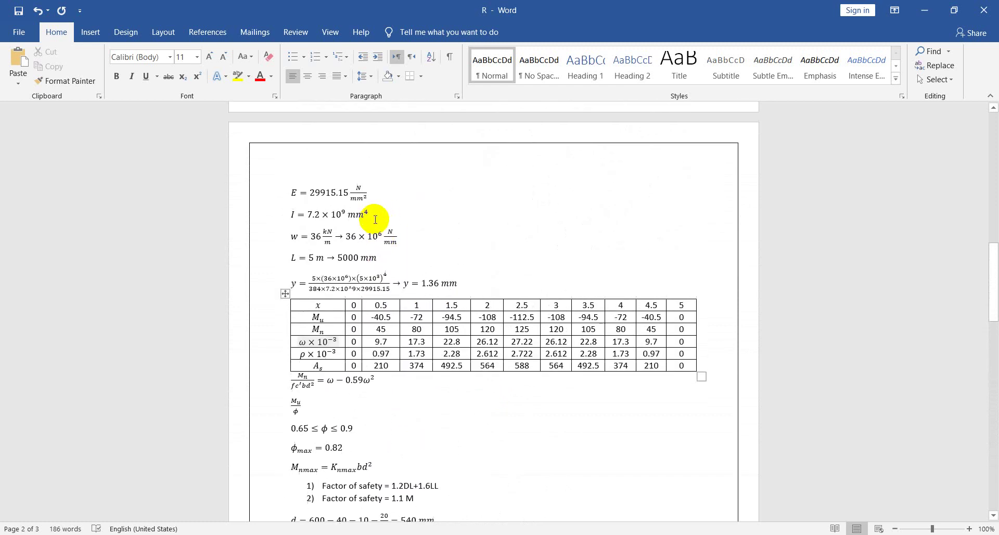
{"action": "scroll", "coordinate": [375, 219], "scroll_direction": "up", "scroll_amount": 7}
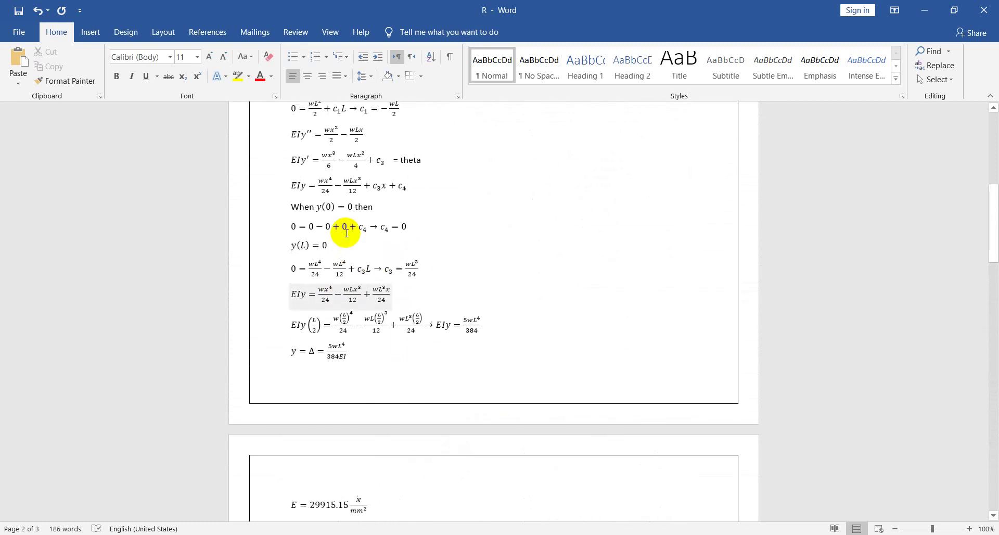
{"action": "scroll", "coordinate": [347, 233], "scroll_direction": "up", "scroll_amount": 3}
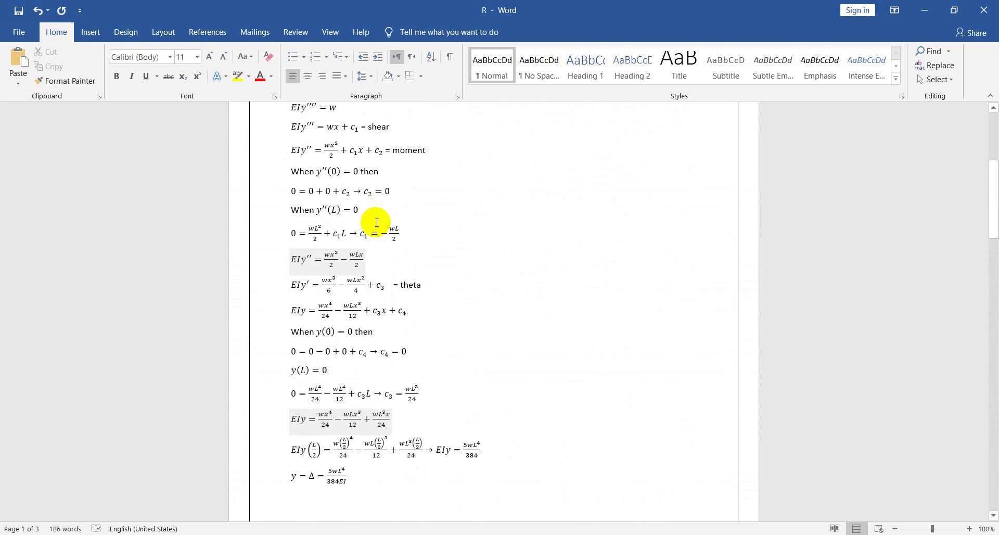
{"action": "scroll", "coordinate": [376, 223], "scroll_direction": "up", "scroll_amount": 2}
{"action": "left_click_drag", "start_coordinate": [390, 189], "coordinate": [338, 190]}
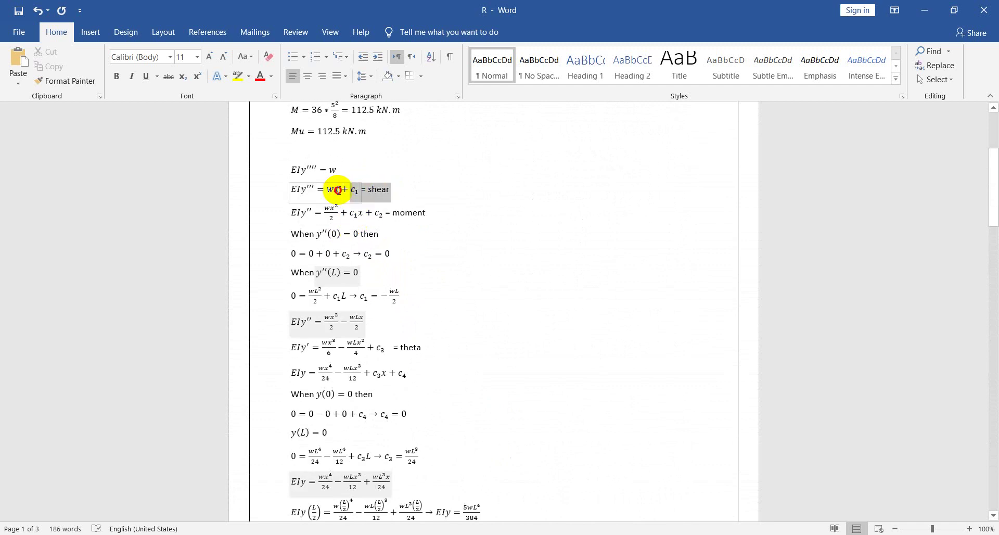
{"action": "left_click", "coordinate": [331, 191]}
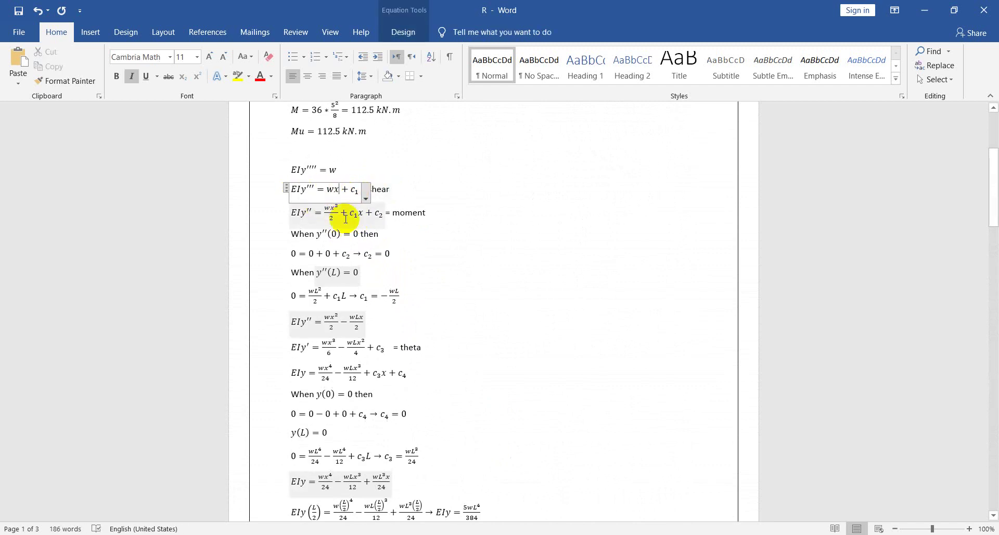
{"action": "left_click", "coordinate": [358, 187]}
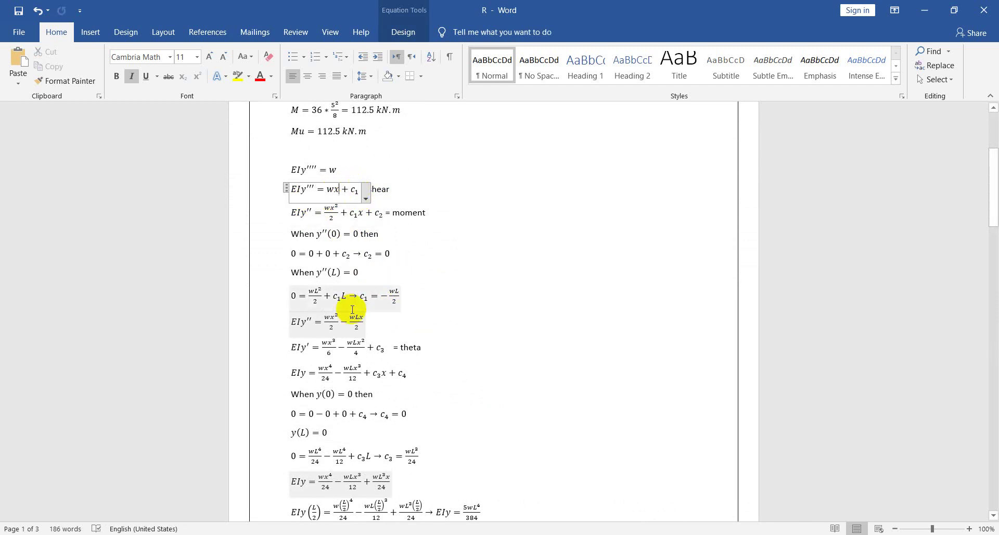
{"action": "scroll", "coordinate": [422, 298], "scroll_direction": "down", "scroll_amount": 1}
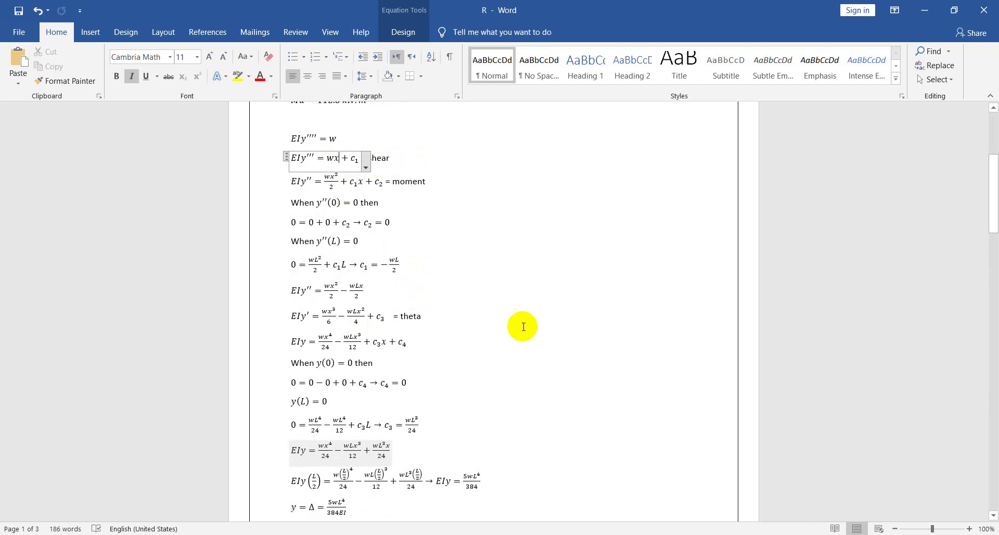
{"action": "scroll", "coordinate": [571, 330], "scroll_direction": "down", "scroll_amount": 2}
- Return to ETABS, close beam B1's shear details and design information, and display the Shear 2-2 diagram for DCon2
{"action": "key", "text": "alt+Tab"}
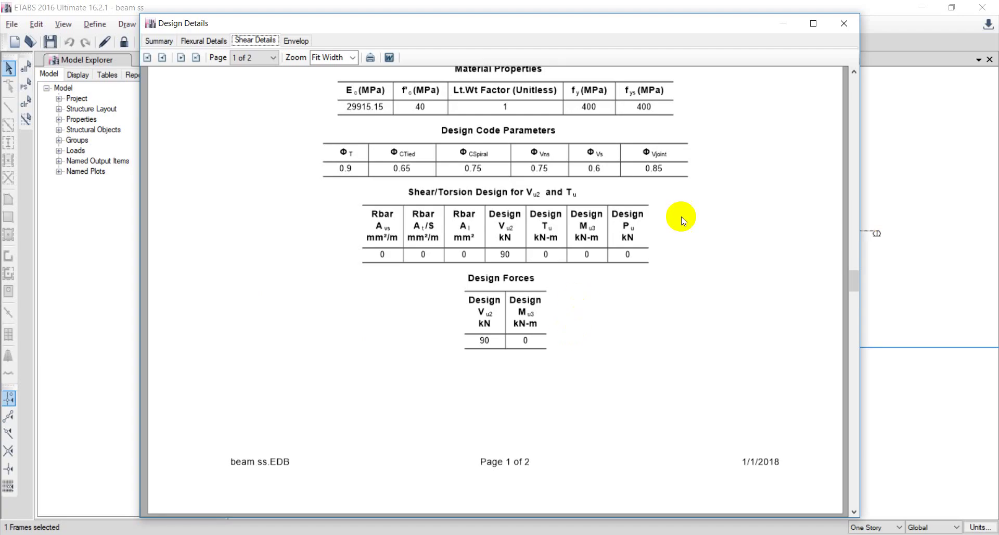
{"action": "left_click", "coordinate": [844, 26]}
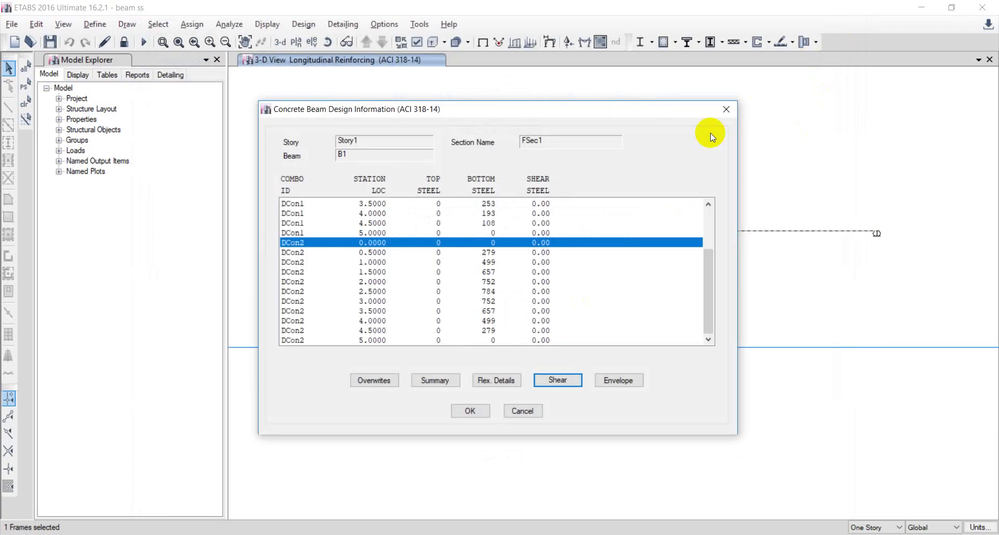
{"action": "left_click", "coordinate": [708, 108]}
{"action": "left_click", "coordinate": [583, 41]}
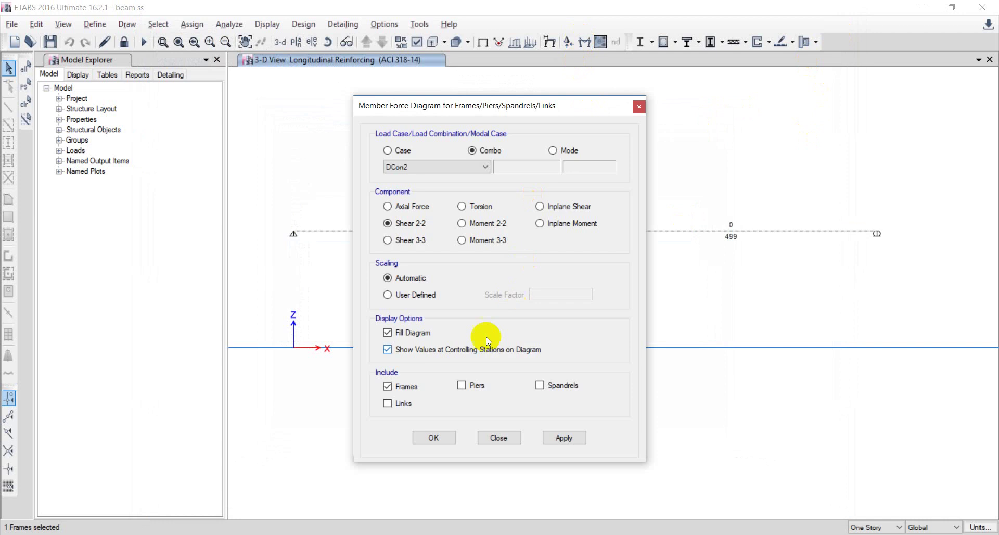
{"action": "left_click", "coordinate": [434, 438]}
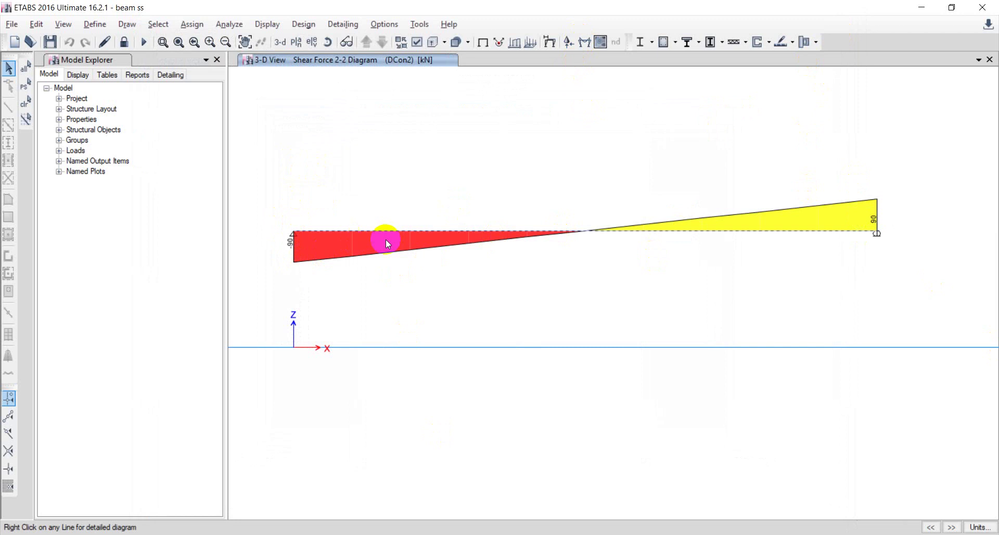
- Display the longitudinal reinforcing and open beam B1's design information to examine the DCon2 stations
{"action": "left_click", "coordinate": [666, 42]}
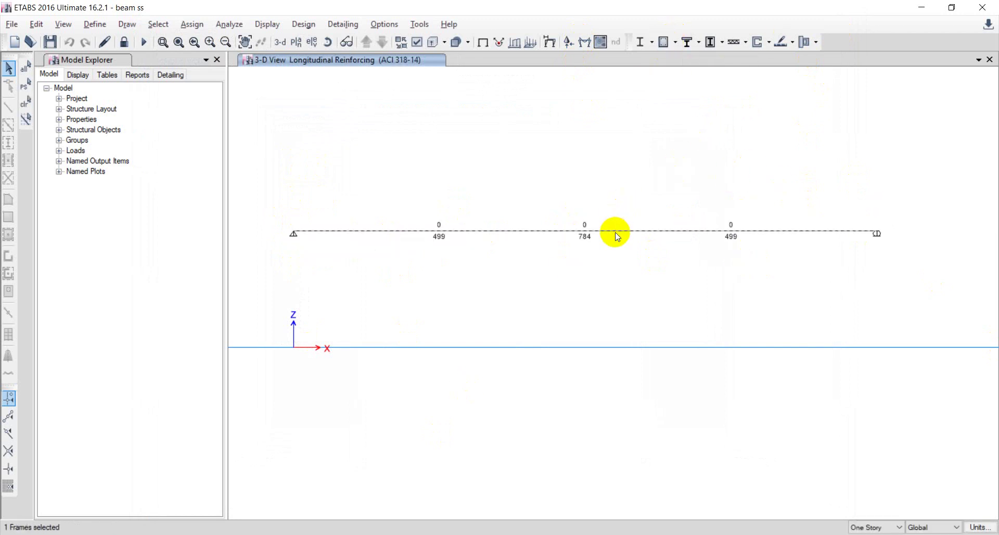
{"action": "right_click", "coordinate": [615, 235]}
{"action": "scroll", "coordinate": [570, 343], "scroll_direction": "down", "scroll_amount": 2}
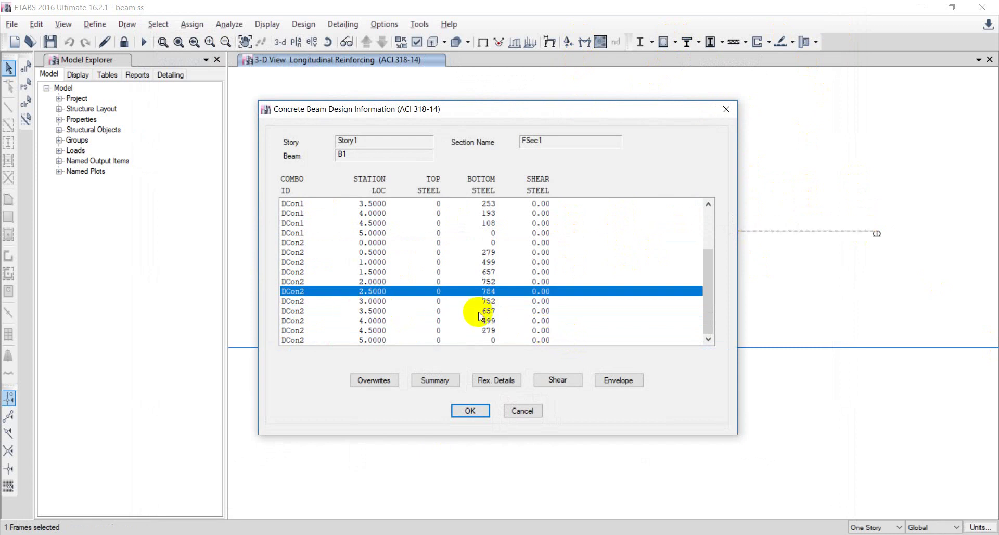
- Switch back to the Word document and go down through the calculations after the deflection derivation
{"action": "key", "text": "alt+Tab"}
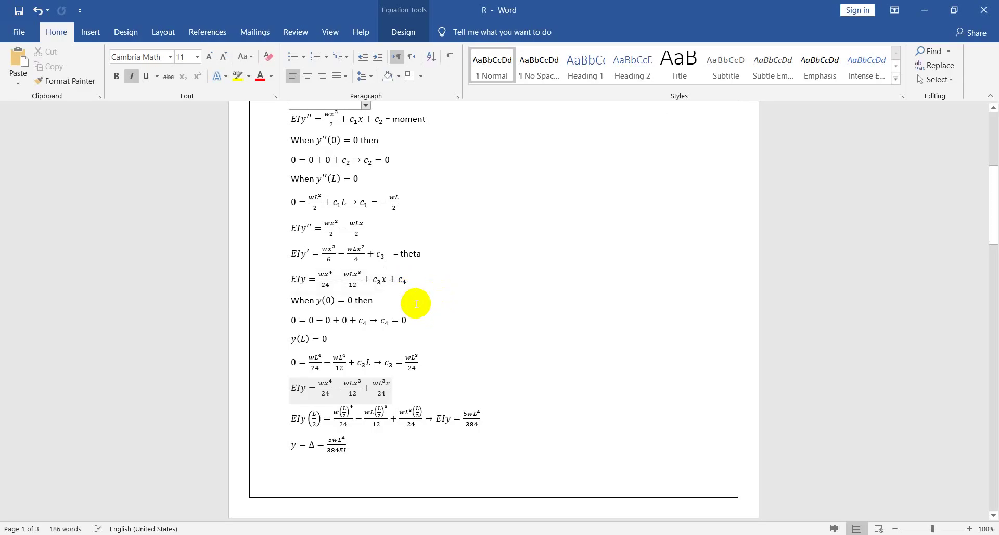
{"action": "scroll", "coordinate": [418, 301], "scroll_direction": "down", "scroll_amount": 4}
{"action": "scroll", "coordinate": [414, 317], "scroll_direction": "down", "scroll_amount": 12}
- Switch to the AutoCAD drawing and erase the two diagonal lines at the ends of the beam
{"action": "key", "text": "alt+Tab"}
{"action": "key", "text": "alt+Tab"}
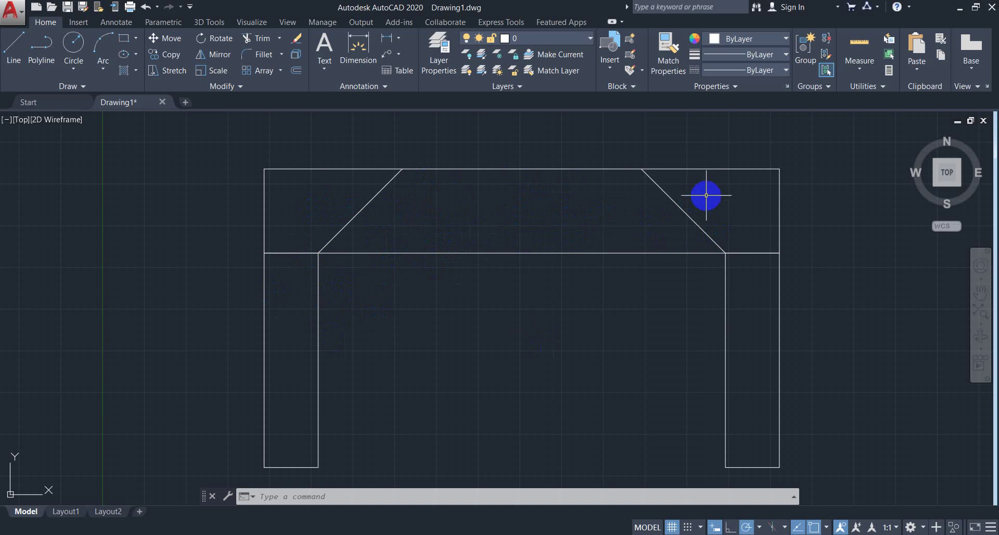
{"action": "left_click", "coordinate": [677, 196]}
{"action": "left_click", "coordinate": [301, 225]}
{"action": "key", "text": "Delete"}
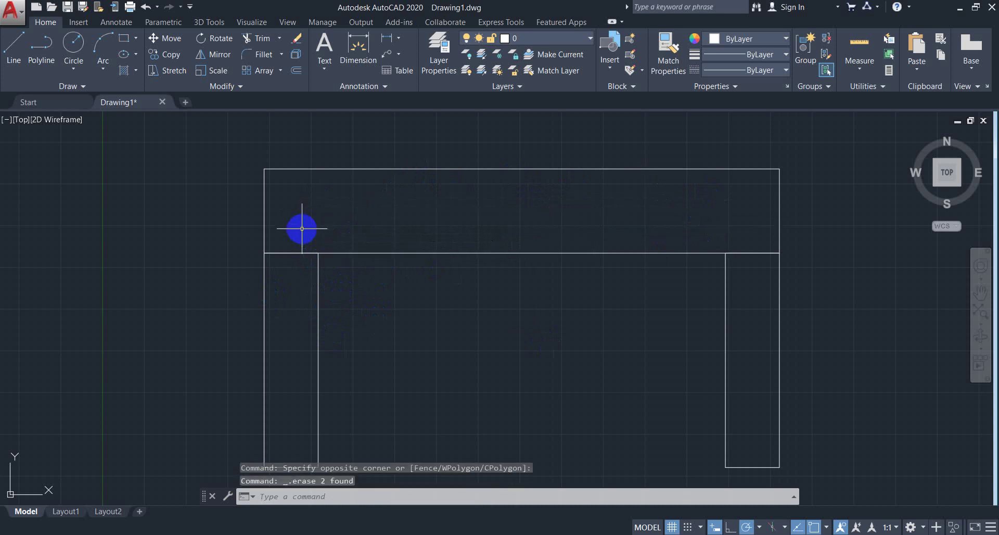
- Draw a horizontal reinforcement line just above the beam's lower edge, with a short vertical leg upward at its right end
{"action": "left_click", "coordinate": [14, 46]}
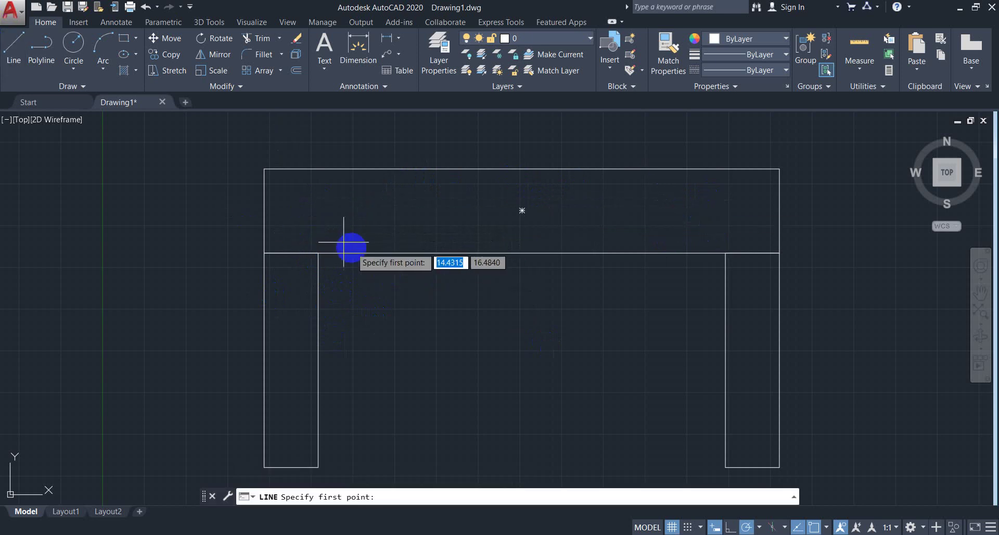
{"action": "left_click", "coordinate": [287, 243]}
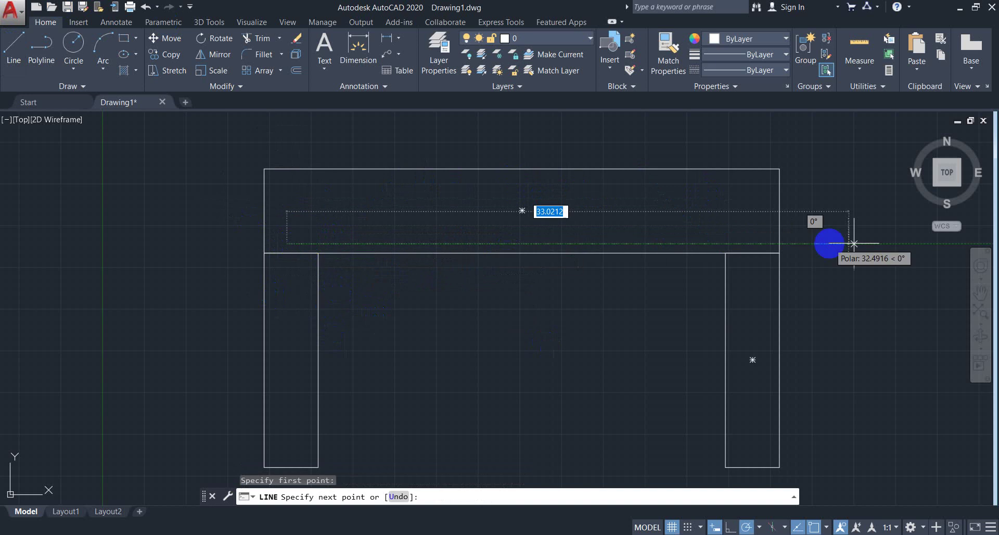
{"action": "left_click", "coordinate": [764, 243]}
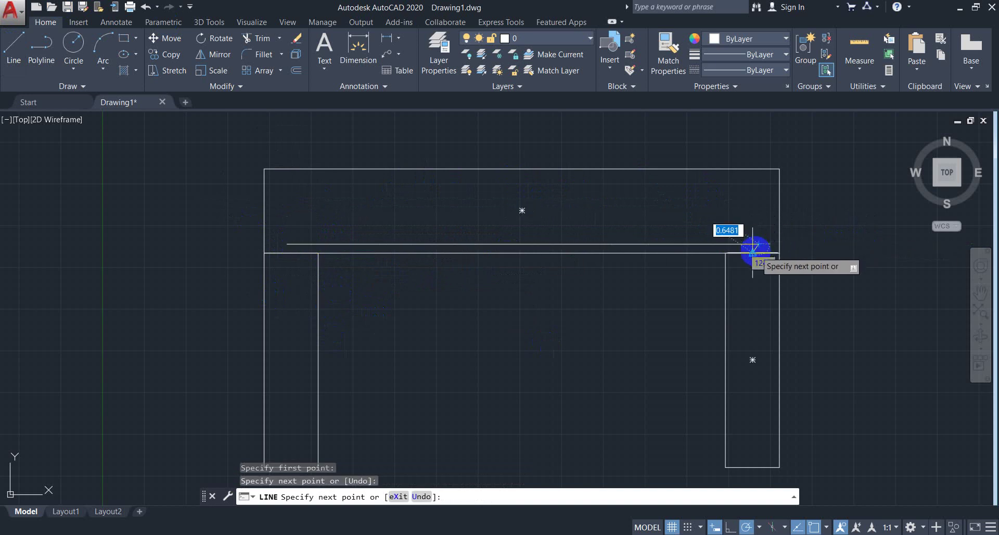
{"action": "left_click", "coordinate": [759, 210]}
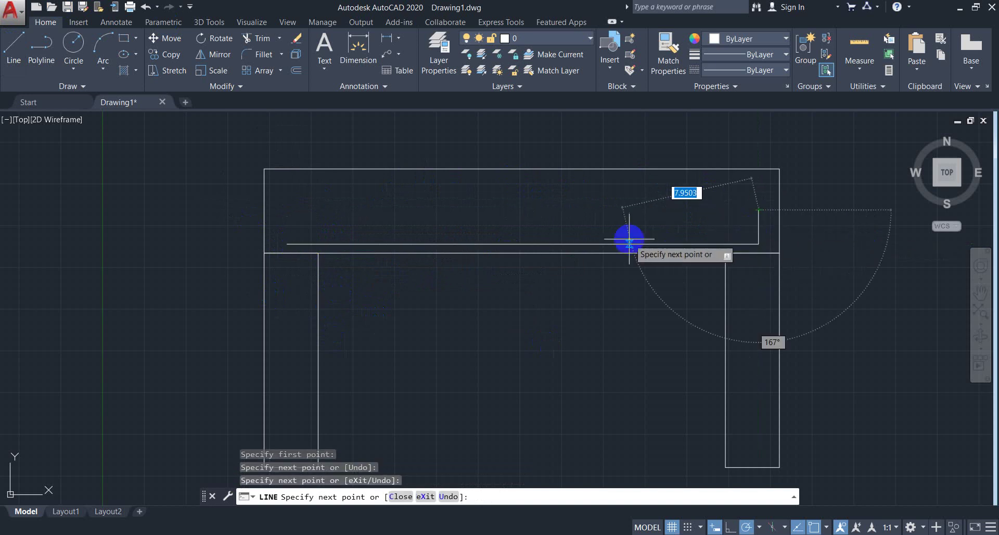
{"action": "key", "text": "Escape"}
- Mirror the short vertical leg about the beam's vertical centreline, keeping the original
{"action": "left_click", "coordinate": [760, 217]}
{"action": "left_click", "coordinate": [754, 220]}
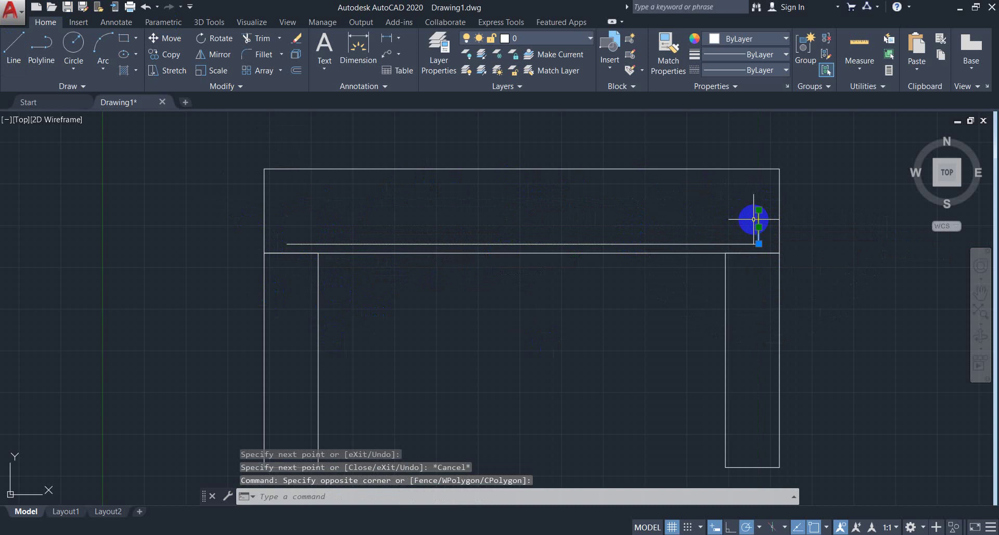
{"action": "type", "text": "mi"}
{"action": "key", "text": "Return"}
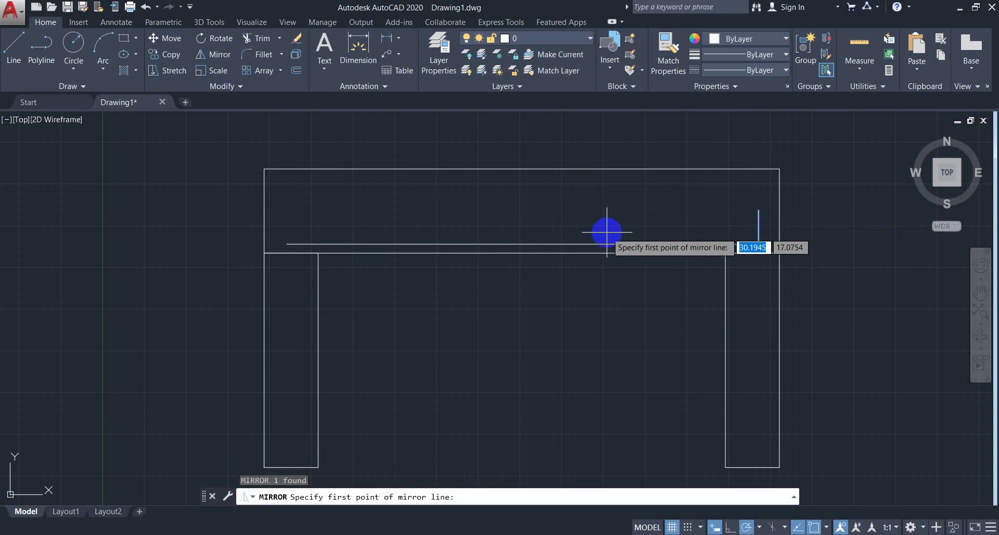
{"action": "left_click", "coordinate": [522, 211]}
{"action": "left_click", "coordinate": [520, 126]}
{"action": "key", "text": "Return"}
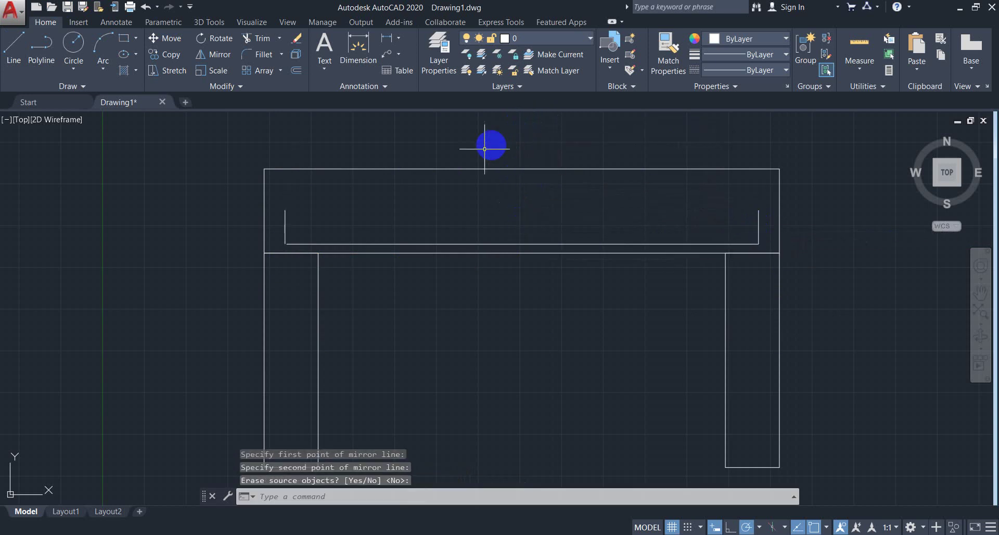
- Stretch the left end of the horizontal reinforcement line to meet the lower end of the mirrored leg
{"action": "scroll", "coordinate": [274, 237], "scroll_direction": "up", "scroll_amount": 4}
{"action": "left_click", "coordinate": [314, 249]}
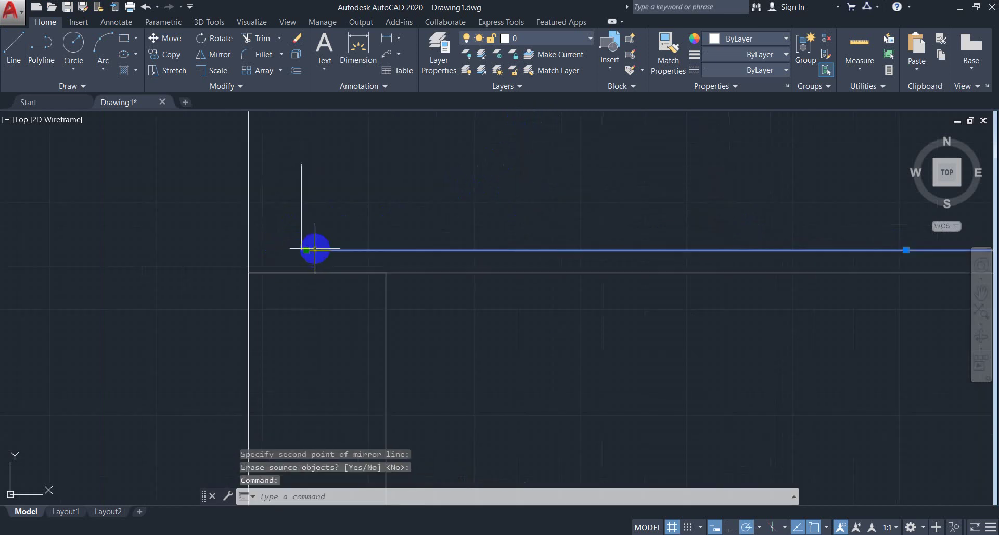
{"action": "left_click", "coordinate": [303, 250]}
{"action": "key", "text": "Escape"}
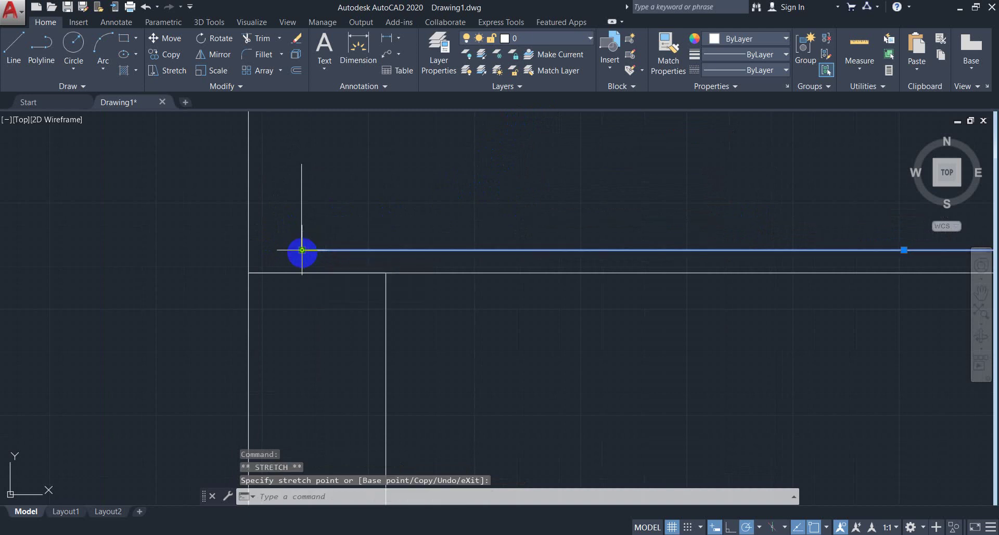
- Draw a horizontal reinforcement line just below the beam's upper edge, with a vertical leg about 3 units long downward at its right end
{"action": "scroll", "coordinate": [387, 229], "scroll_direction": "down", "scroll_amount": 5}
{"action": "scroll", "coordinate": [408, 230], "scroll_direction": "up", "scroll_amount": 2}
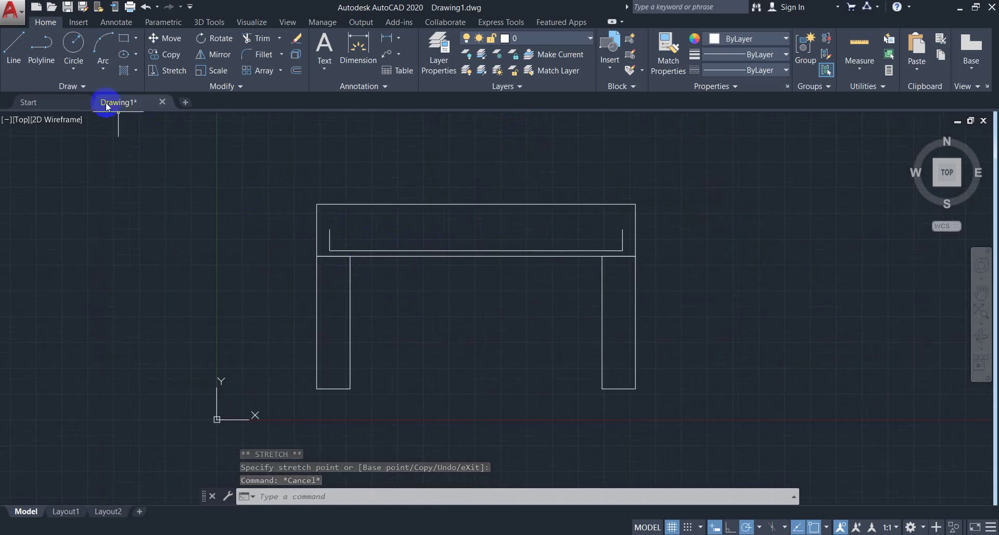
{"action": "left_click", "coordinate": [13, 50]}
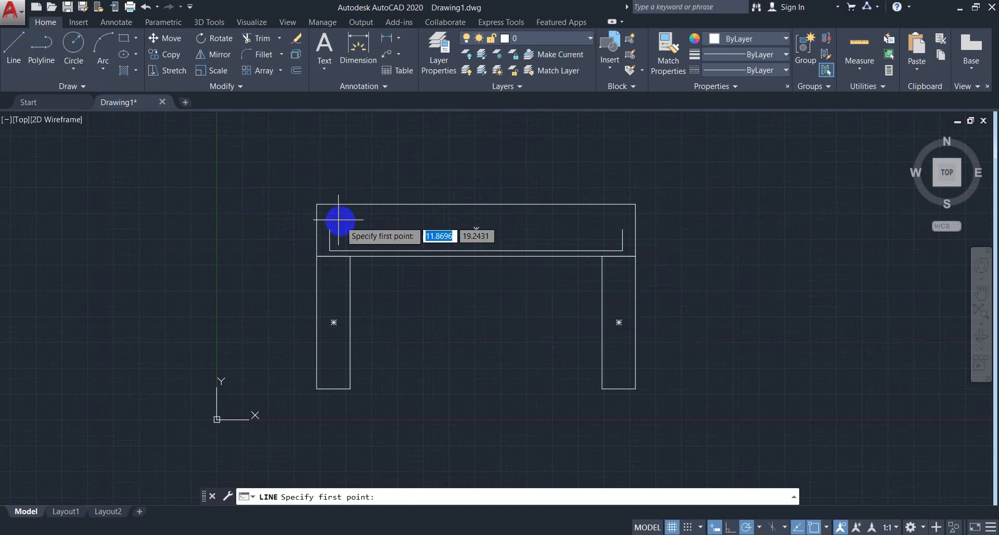
{"action": "scroll", "coordinate": [336, 215], "scroll_direction": "up", "scroll_amount": 2}
{"action": "left_click", "coordinate": [313, 207]}
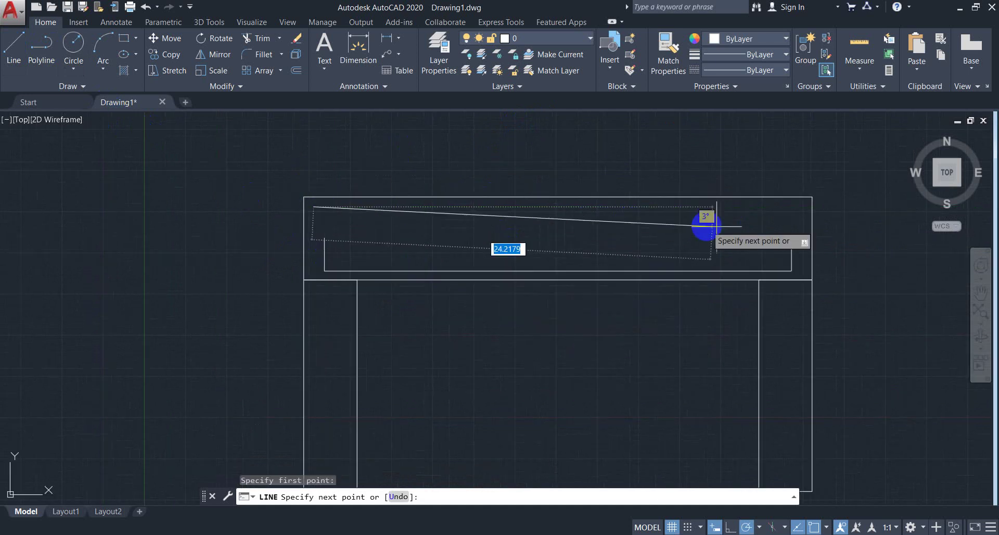
{"action": "left_click", "coordinate": [804, 207]}
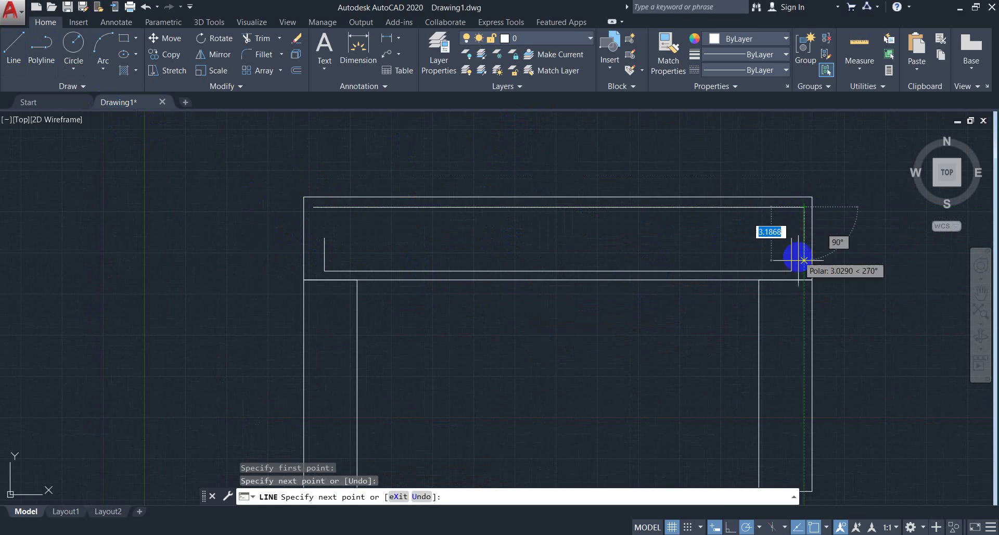
{"action": "left_click", "coordinate": [804, 255]}
{"action": "key", "text": "Return"}
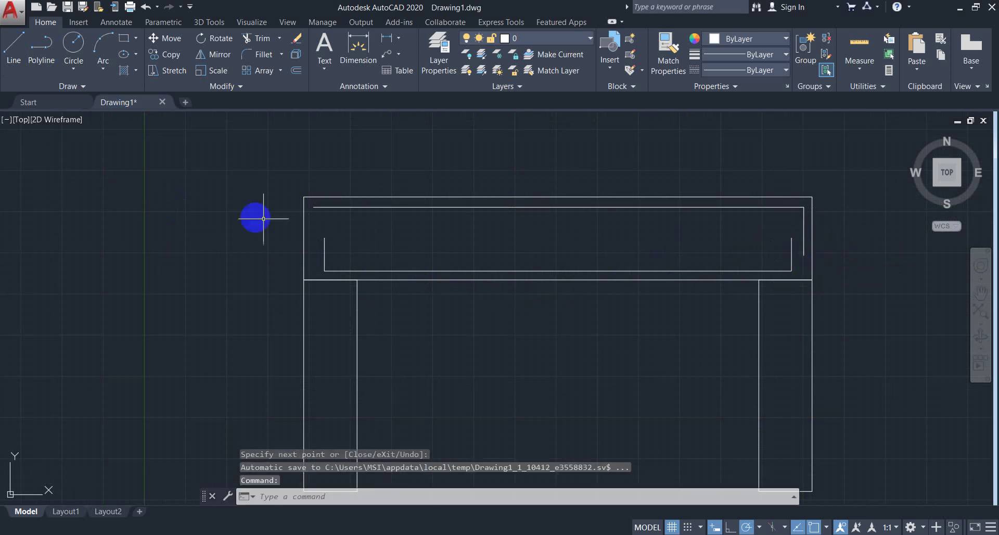
{"action": "key", "text": "Return"}
{"action": "left_click", "coordinate": [313, 206]}
{"action": "key", "text": "Escape"}
{"action": "left_click", "coordinate": [313, 216]}
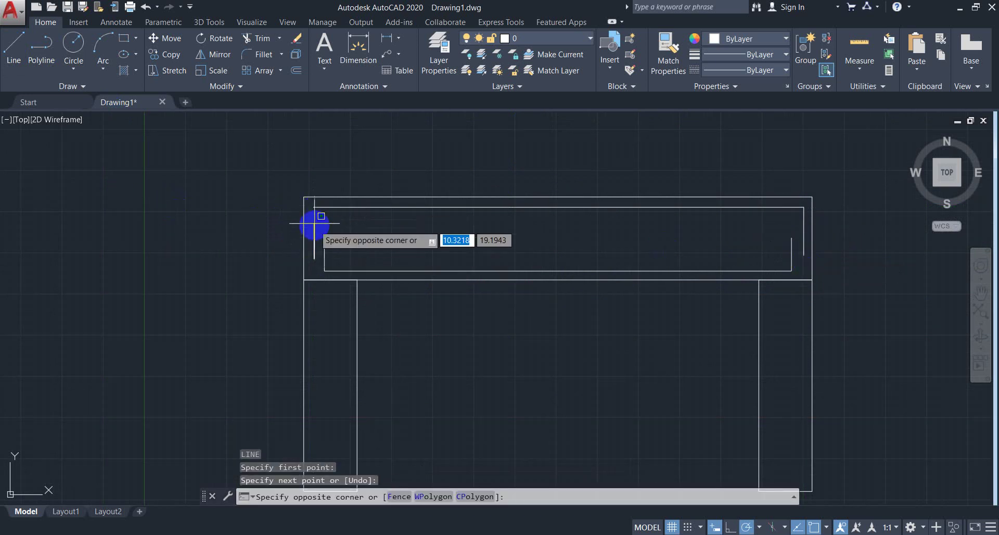
{"action": "left_click", "coordinate": [314, 210]}
{"action": "key", "text": "Escape"}
- Draw a vertical leg downward from the left end of the upper reinforcement line, about as long as the right leg
{"action": "key", "text": "Return"}
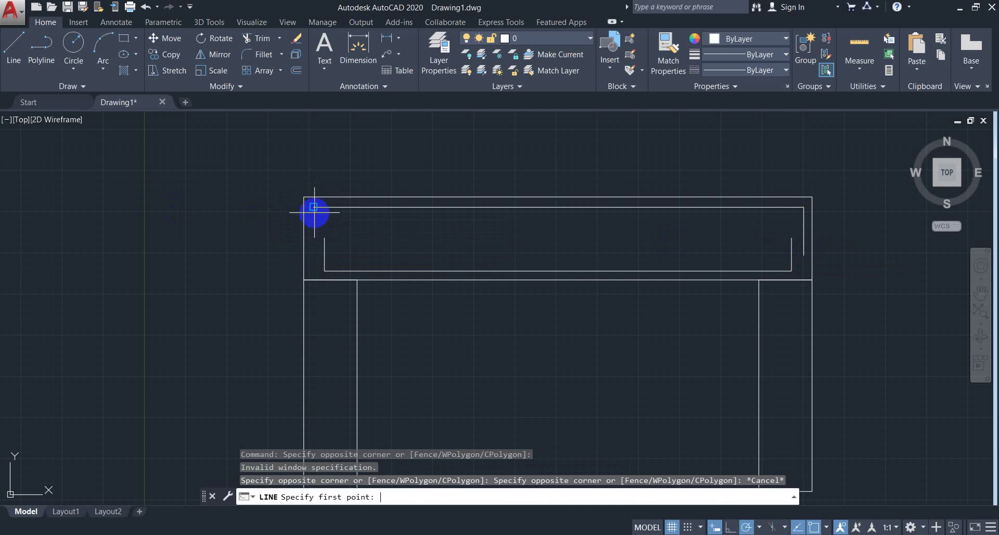
{"action": "left_click", "coordinate": [313, 208]}
{"action": "left_click", "coordinate": [312, 258]}
{"action": "key", "text": "Escape"}
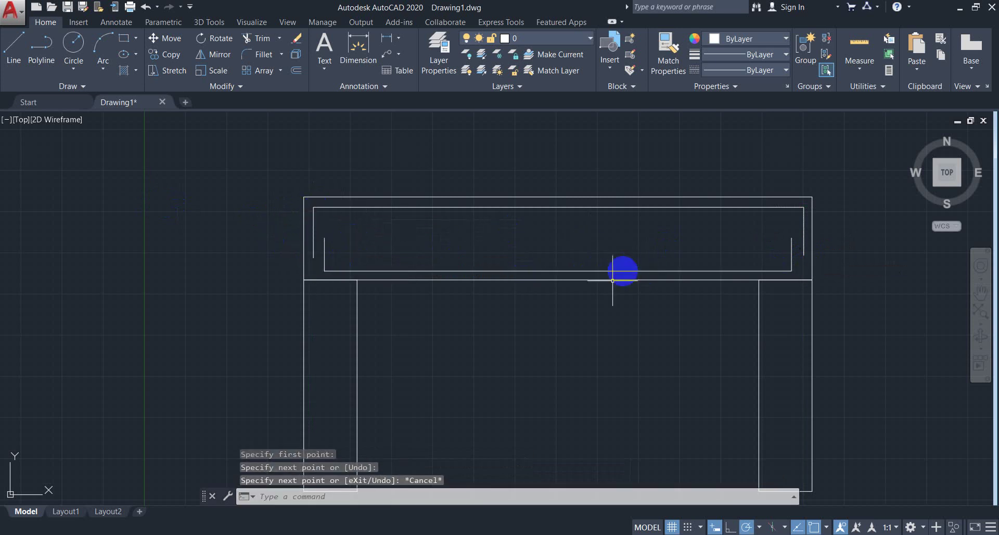
{"action": "left_click", "coordinate": [14, 47]}
{"action": "left_click", "coordinate": [338, 207]}
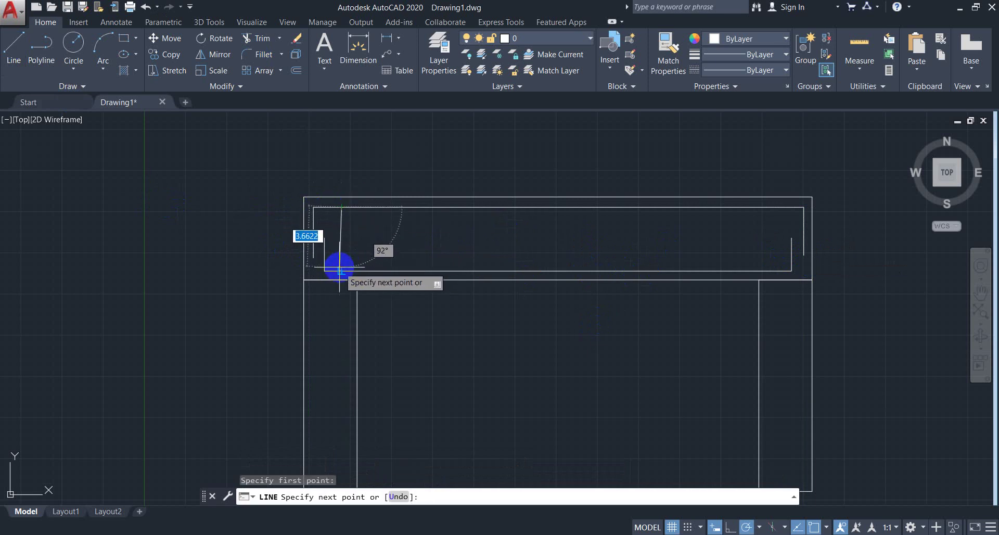
{"action": "key", "text": "Escape"}
- Draw a vertical stirrup line upward from the lower reinforcement line, just inside the left column's inner face
{"action": "key", "text": "Return"}
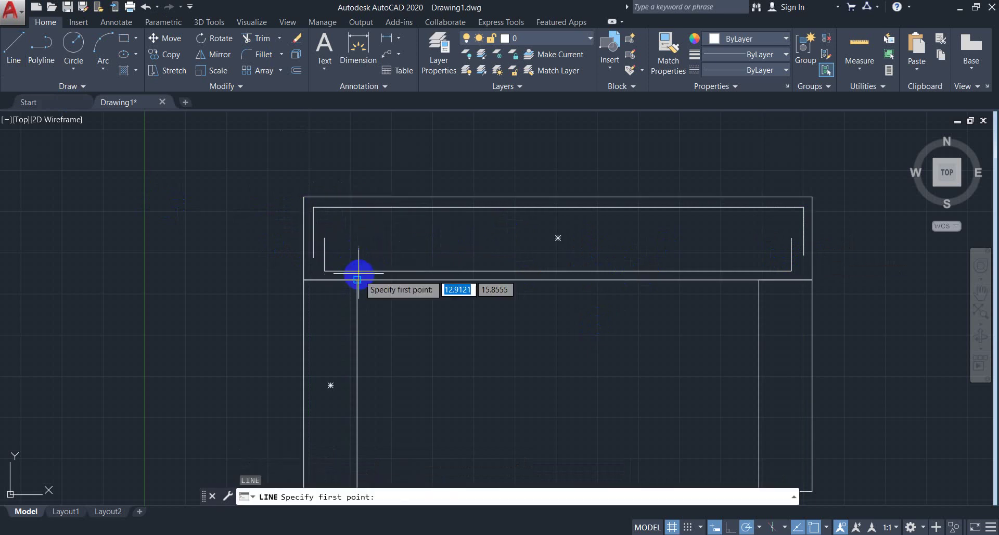
{"action": "left_click", "coordinate": [370, 270]}
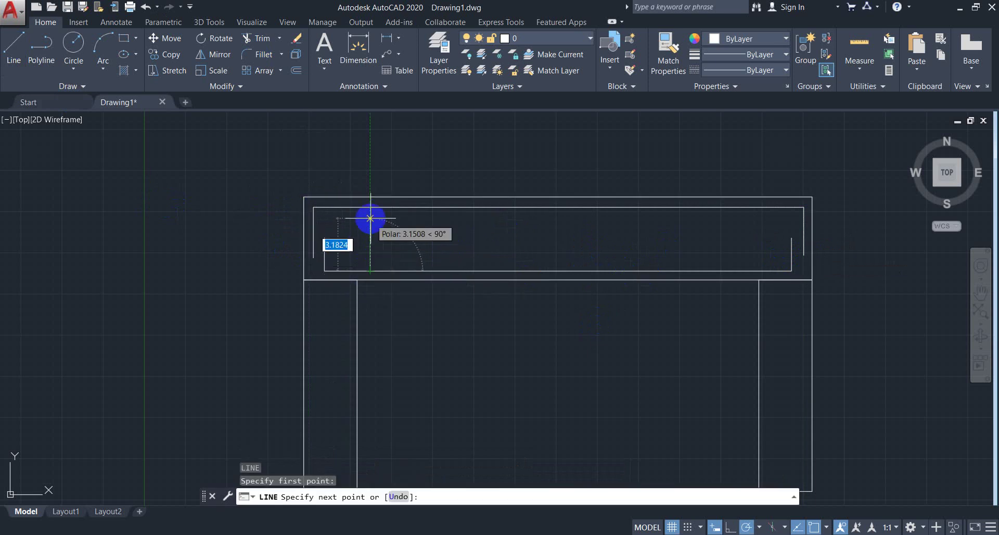
- Complete the vertical stirrup line up to the beam's top bar and start a rectangular array of it
{"action": "left_click", "coordinate": [370, 208]}
{"action": "key", "text": "Return"}
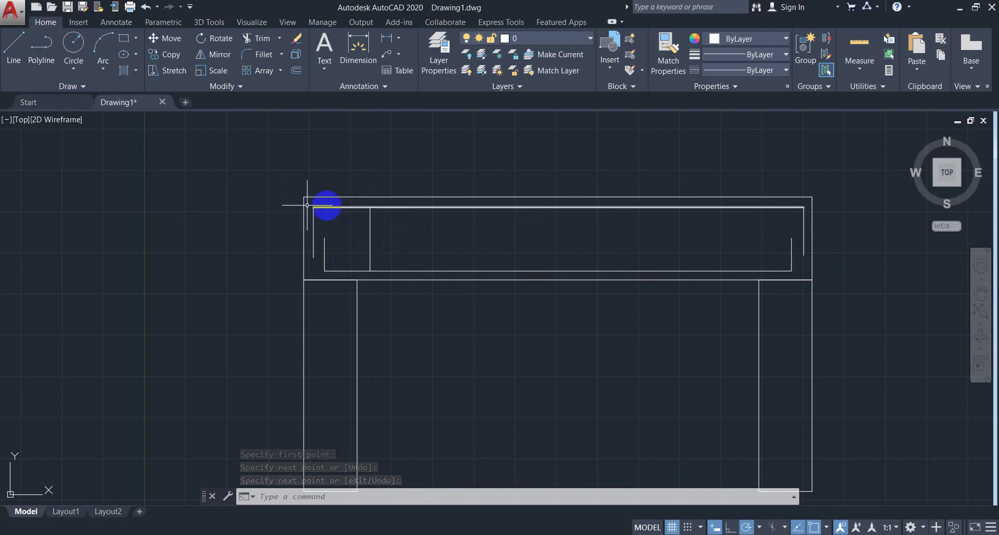
{"action": "left_click", "coordinate": [370, 226]}
{"action": "left_click", "coordinate": [353, 245]}
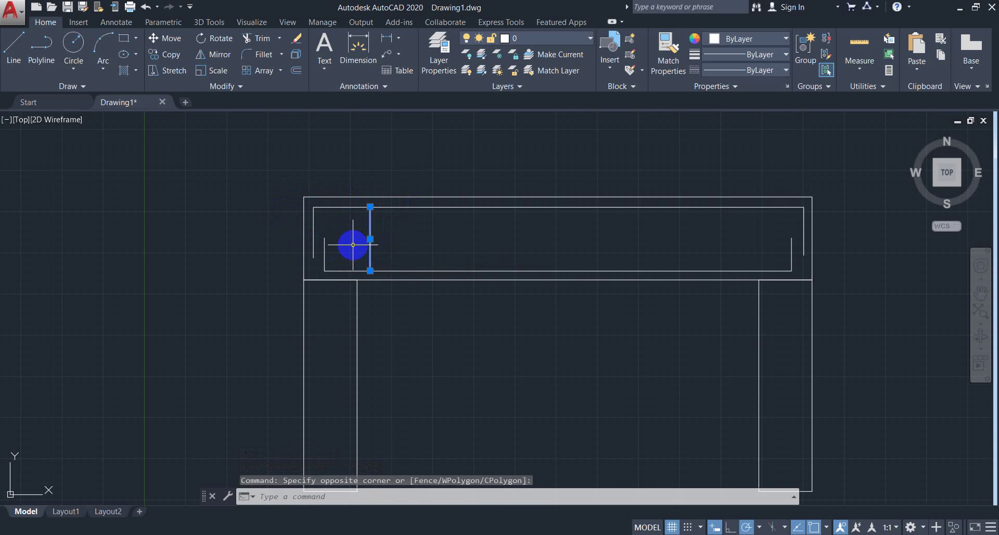
{"action": "key", "text": "Return"}
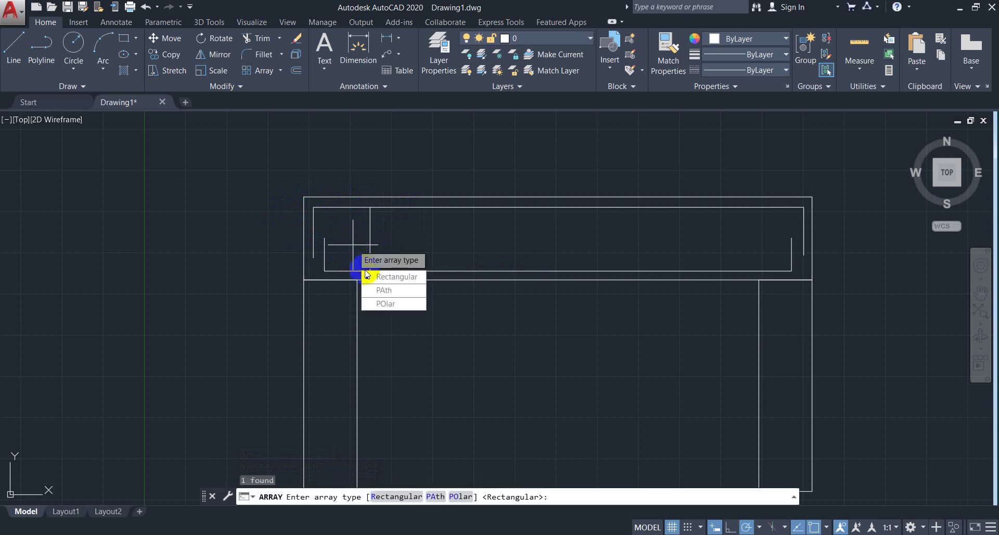
{"action": "key", "text": "Return"}
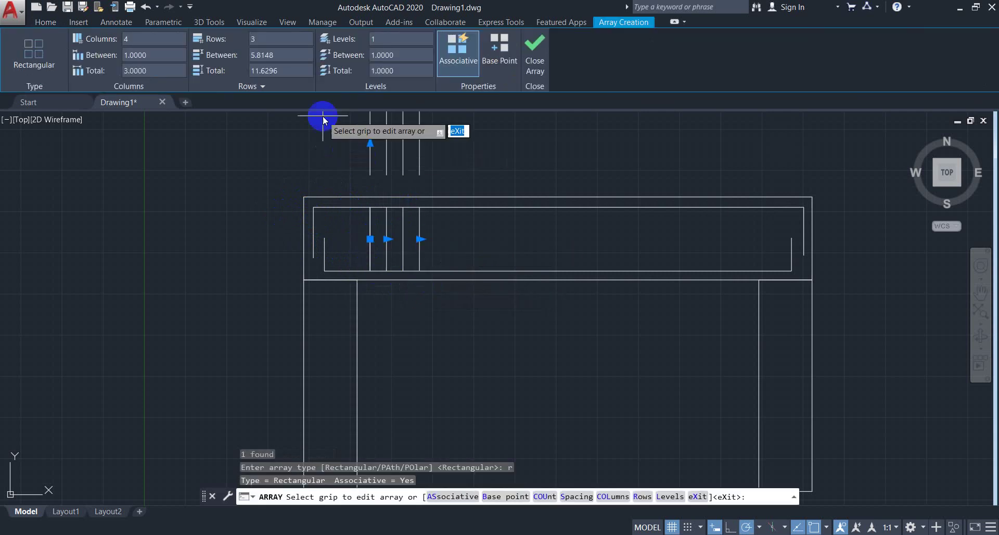
- Set the stirrup array to one row and four columns spaced 1 apart, and finish it
{"action": "left_click", "coordinate": [63, 47]}
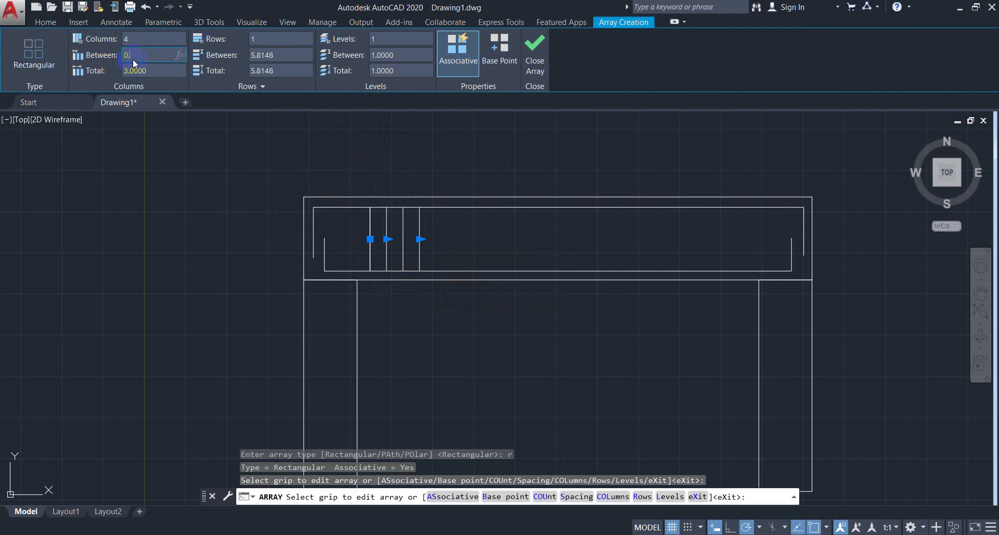
{"action": "type", "text": "25"}
{"action": "left_click", "coordinate": [154, 39]}
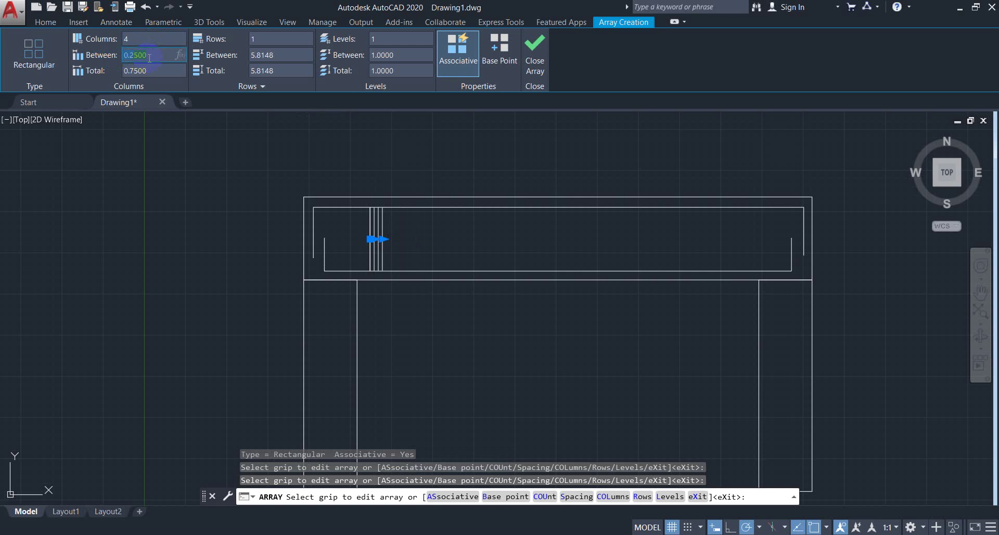
{"action": "type", "text": "1"}
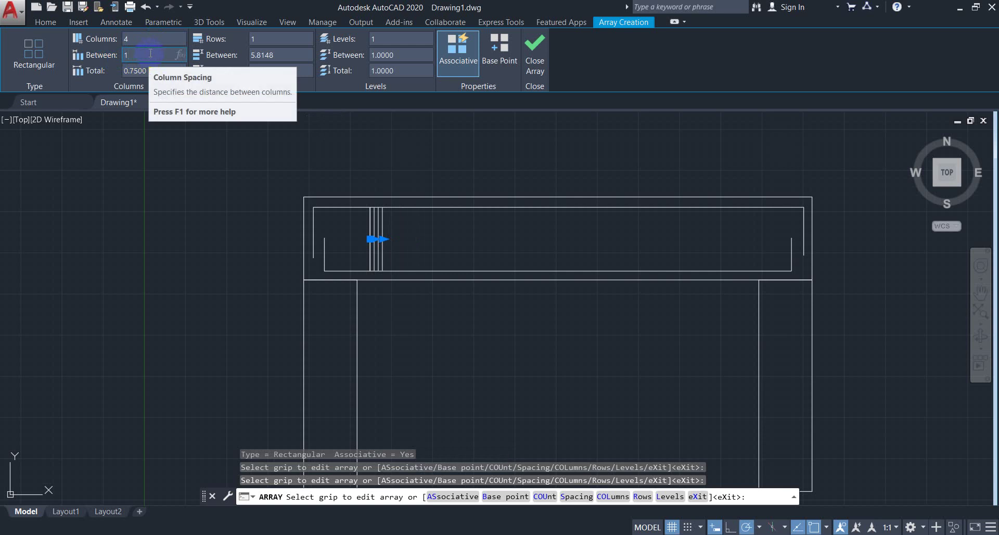
{"action": "left_click", "coordinate": [150, 40]}
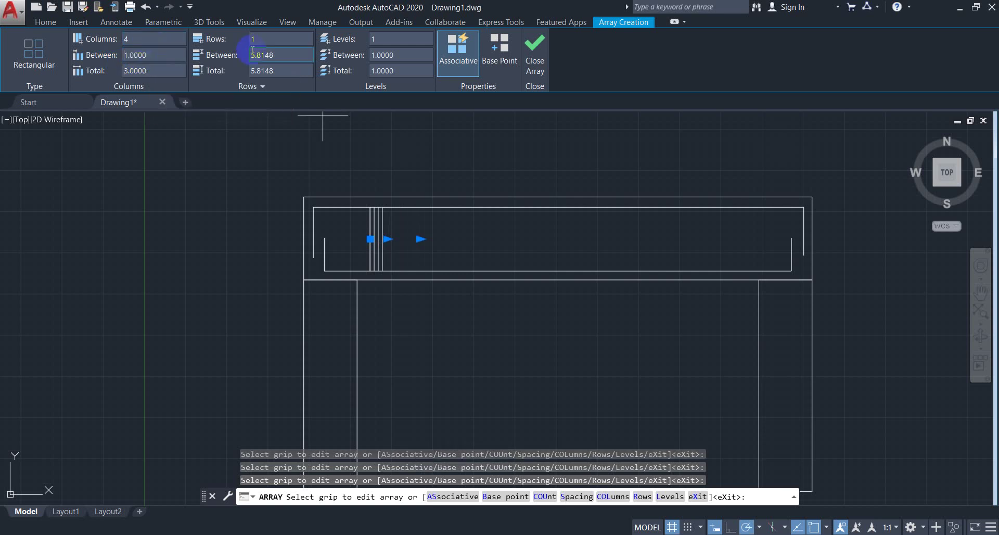
{"action": "left_click", "coordinate": [532, 61]}
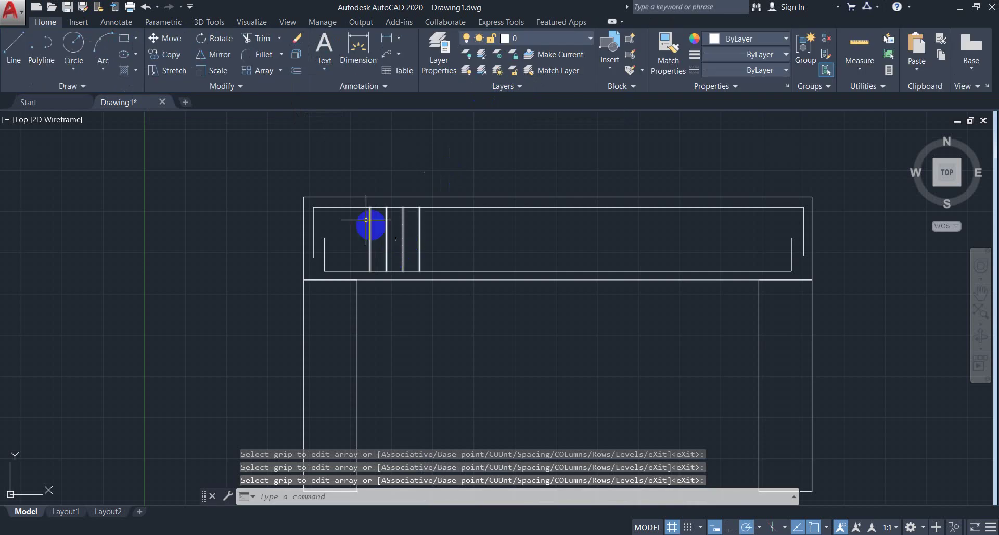
- Mirror the stirrup array about the beam's vertical centre line, keeping the source objects
{"action": "left_click", "coordinate": [474, 232]}
{"action": "left_click", "coordinate": [357, 231]}
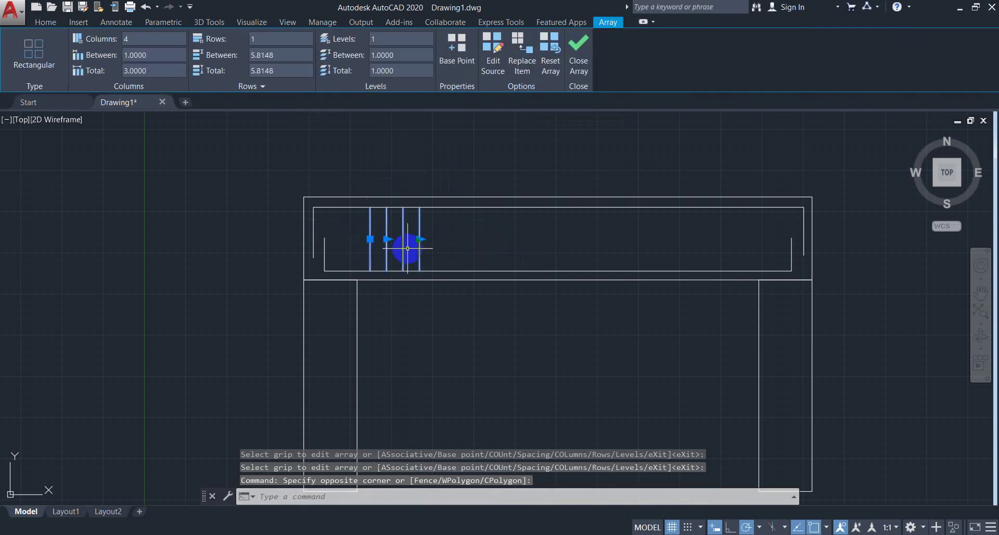
{"action": "type", "text": "i"}
{"action": "key", "text": "Return"}
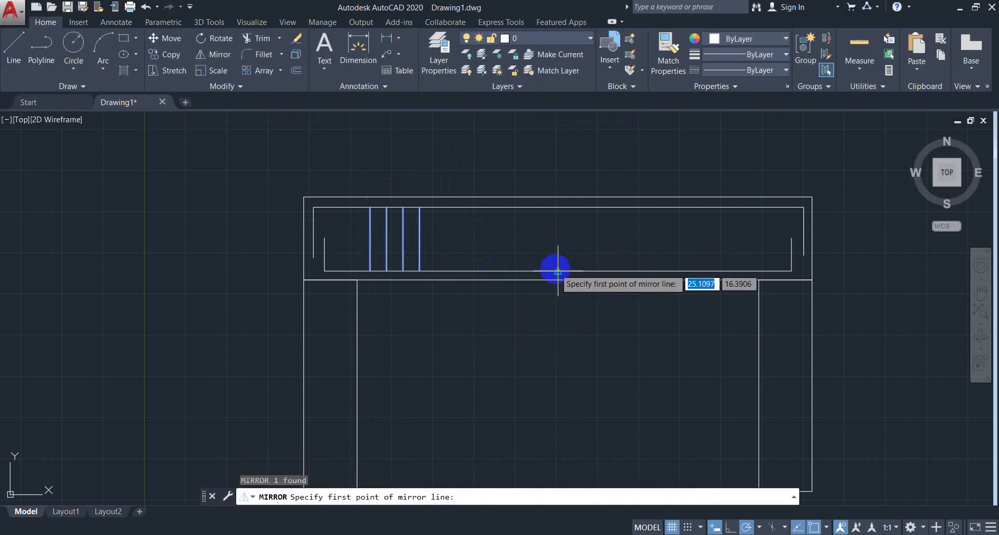
{"action": "left_click", "coordinate": [558, 233]}
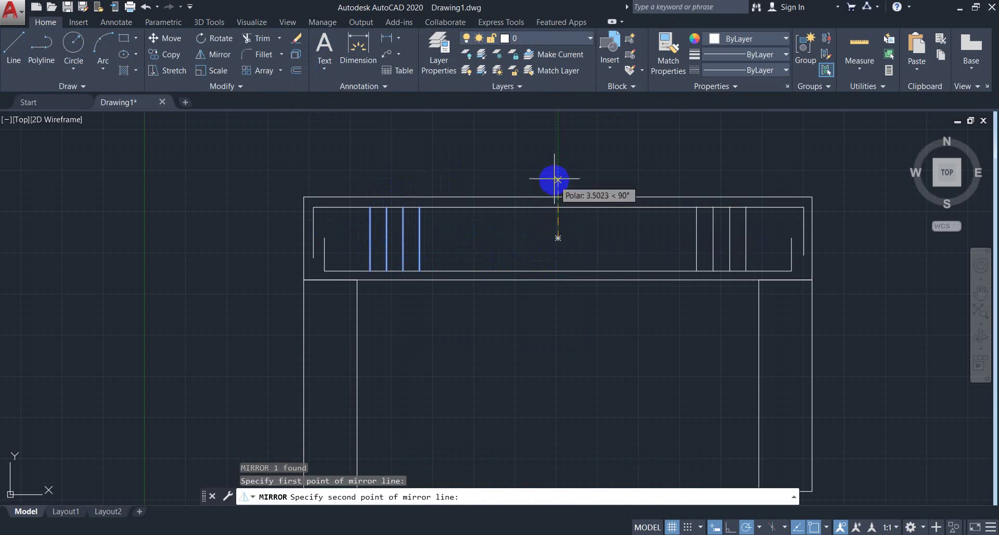
{"action": "left_click", "coordinate": [555, 170]}
{"action": "key", "text": "Return"}
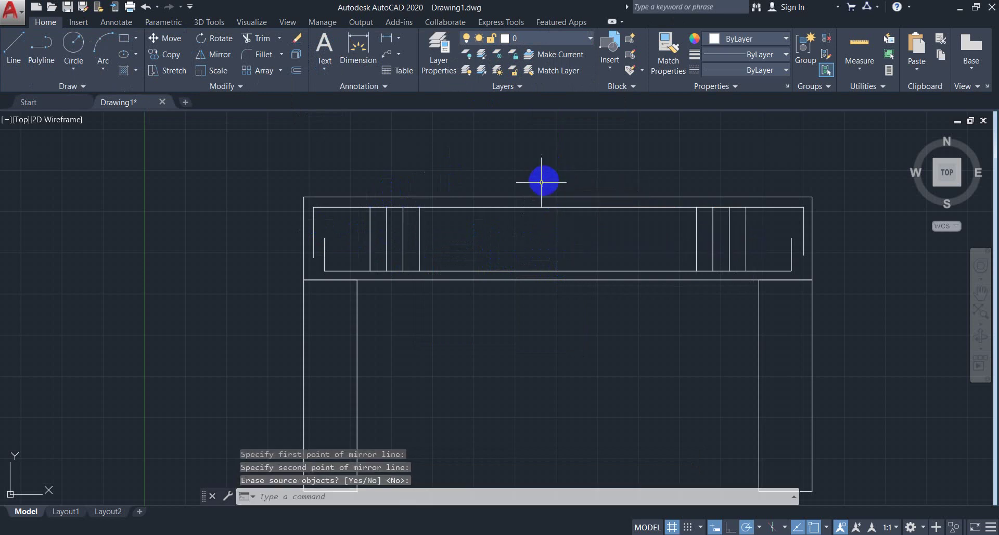
- Explode the left stirrup array into separate lines
{"action": "left_click", "coordinate": [421, 234]}
{"action": "type", "text": "x"}
{"action": "key", "text": "Return"}
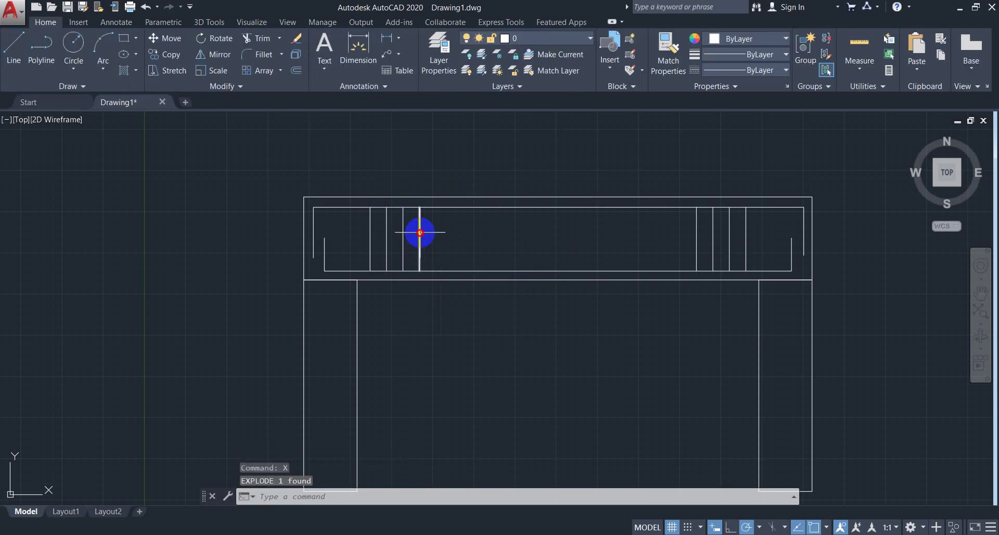
- Create a rectangular array of the left group's innermost stirrup with one row and four columns spaced 2 apart
{"action": "left_click", "coordinate": [420, 232]}
{"action": "type", "text": "array"}
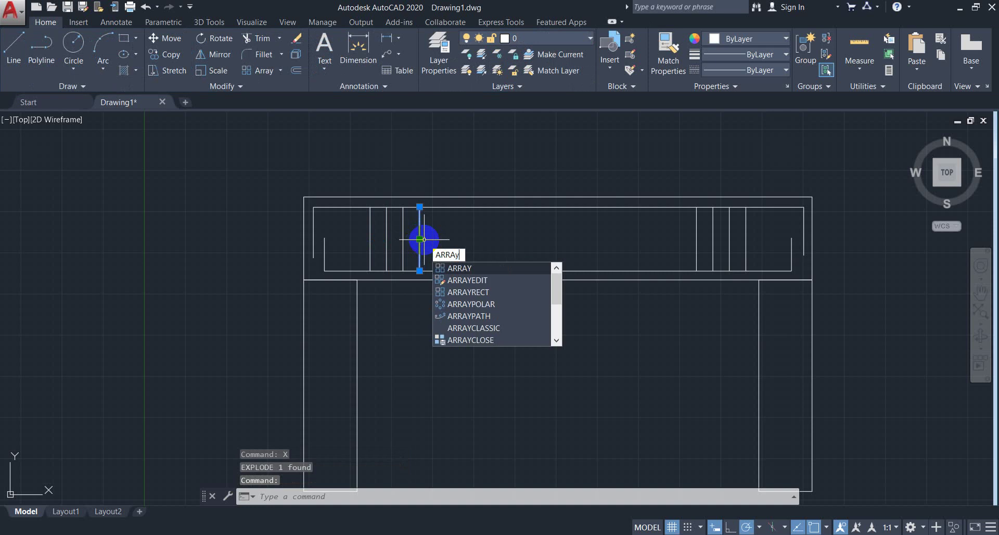
{"action": "key", "text": "Return"}
{"action": "type", "text": "r"}
{"action": "key", "text": "Return"}
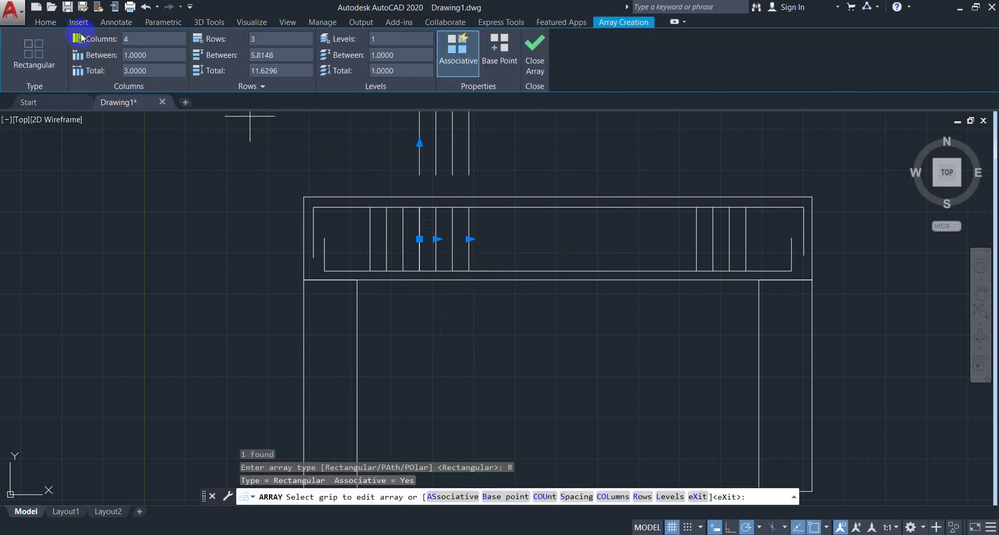
{"action": "type", "text": "1"}
{"action": "key", "text": "Return"}
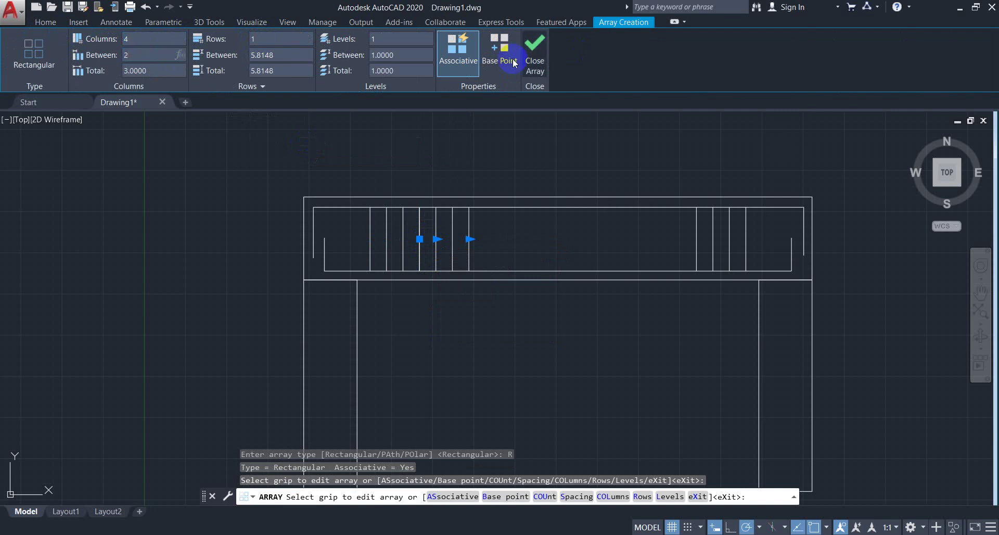
{"action": "key", "text": "Return"}
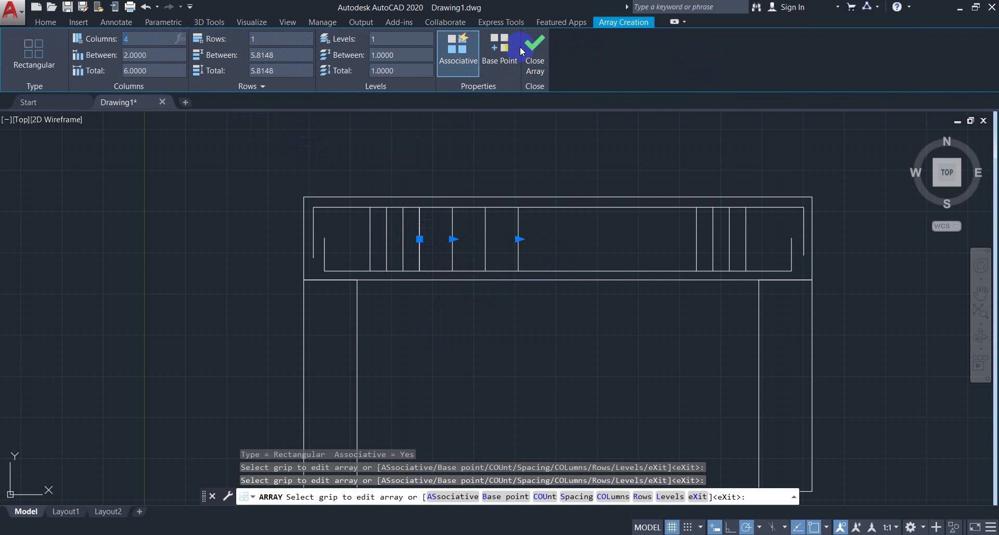
{"action": "left_click", "coordinate": [536, 52]}
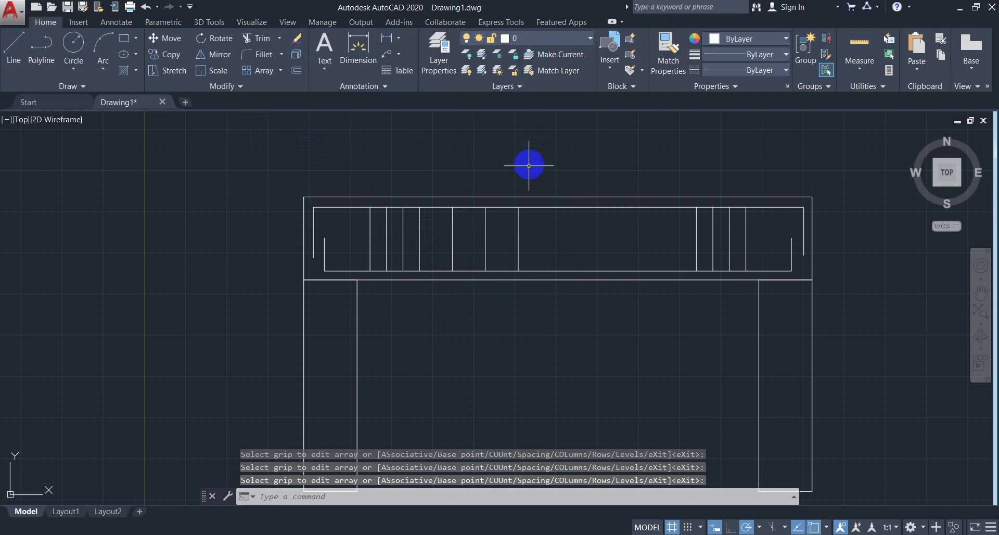
- Mirror the array of wider-spaced stirrups about the beam's vertical centre line, keeping the source objects
{"action": "left_click", "coordinate": [531, 223]}
{"action": "left_click", "coordinate": [428, 240]}
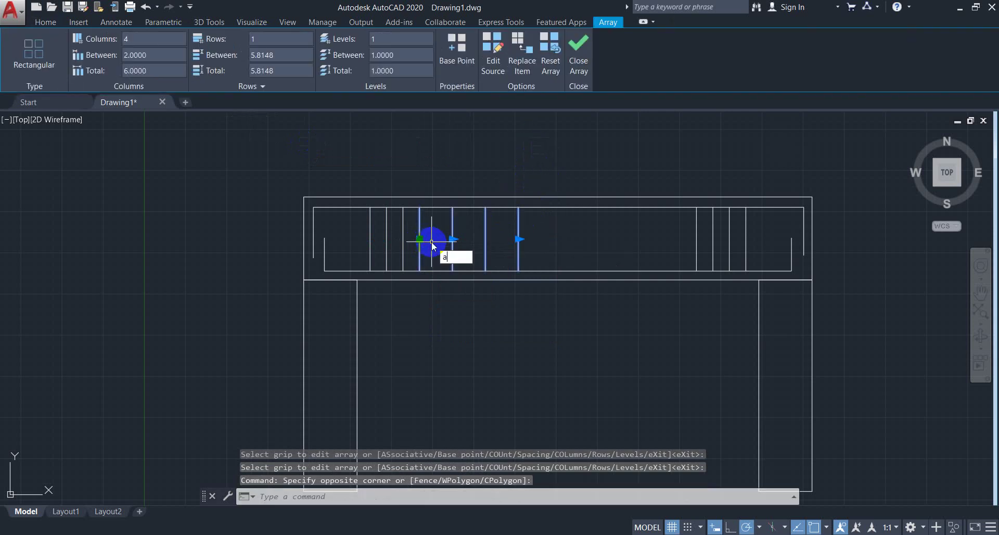
{"action": "type", "text": "a"}
{"action": "key", "text": "BackSpace"}
{"action": "type", "text": "mi"}
{"action": "key", "text": "Return"}
{"action": "left_click", "coordinate": [558, 238]}
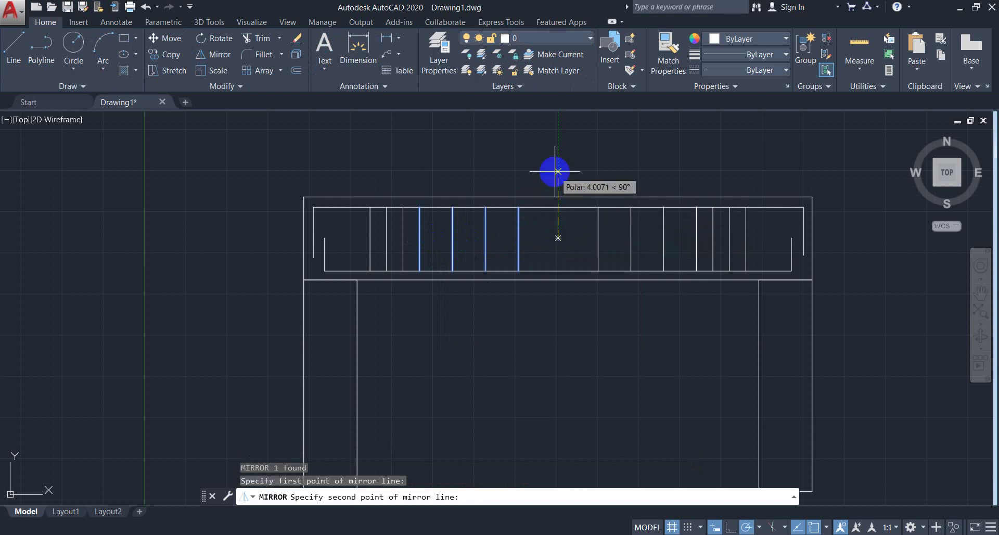
{"action": "left_click", "coordinate": [558, 171]}
{"action": "key", "text": "Return"}
- Examine the beam's reinforcement layout, highlighting the top bar with its end hook and all the stirrups
{"action": "scroll", "coordinate": [541, 164], "scroll_direction": "down", "scroll_amount": 4}
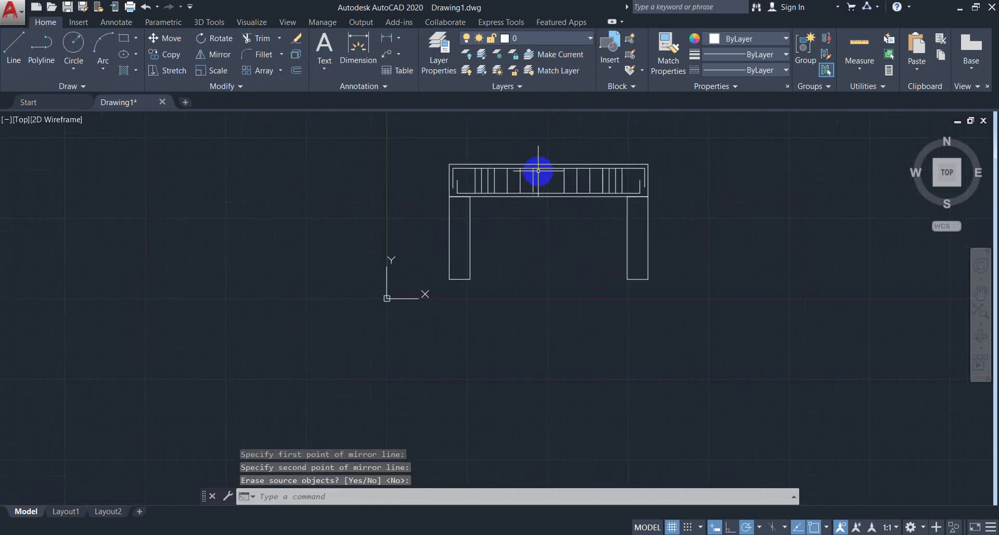
{"action": "scroll", "coordinate": [538, 217], "scroll_direction": "up", "scroll_amount": 6}
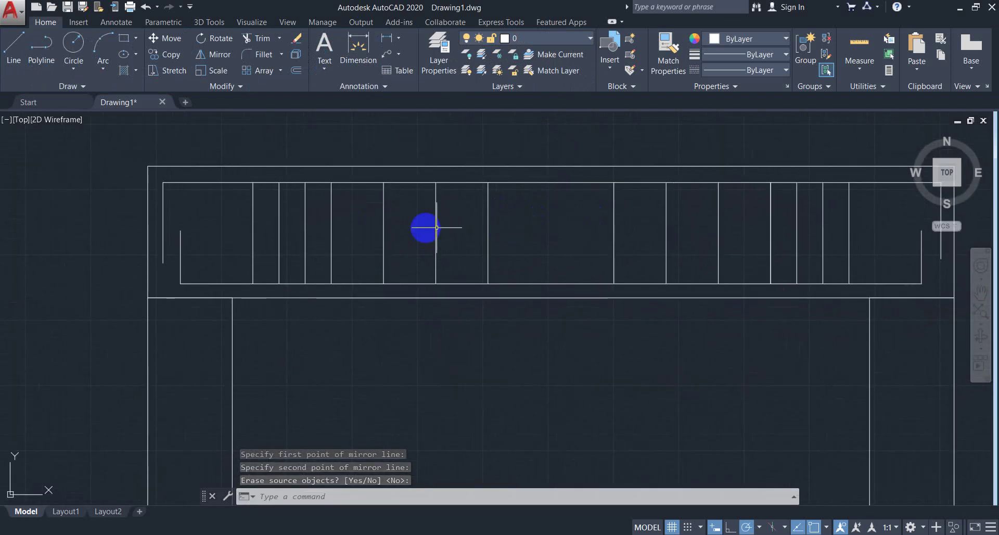
{"action": "scroll", "coordinate": [327, 227], "scroll_direction": "down", "scroll_amount": 4}
{"action": "scroll", "coordinate": [315, 227], "scroll_direction": "up", "scroll_amount": 2}
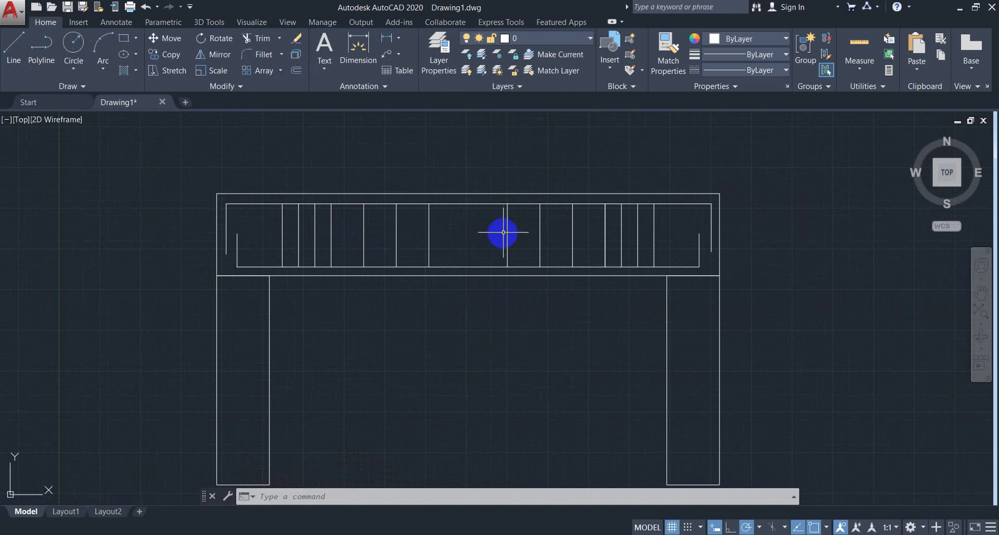
{"action": "scroll", "coordinate": [234, 204], "scroll_direction": "up", "scroll_amount": 1}
{"action": "left_click", "coordinate": [245, 193]}
{"action": "left_click", "coordinate": [217, 215]}
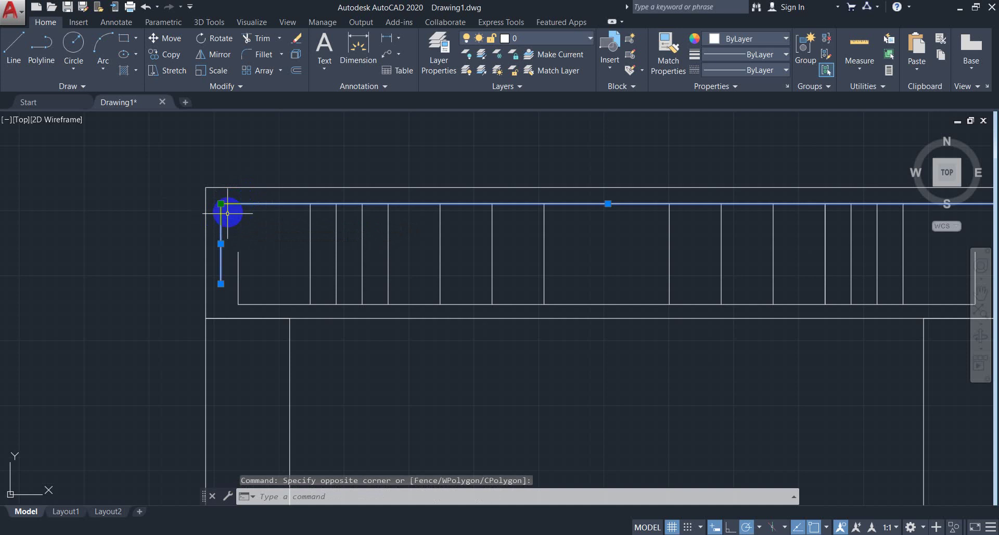
{"action": "scroll", "coordinate": [317, 214], "scroll_direction": "down", "scroll_amount": 2}
{"action": "key", "text": "Escape"}
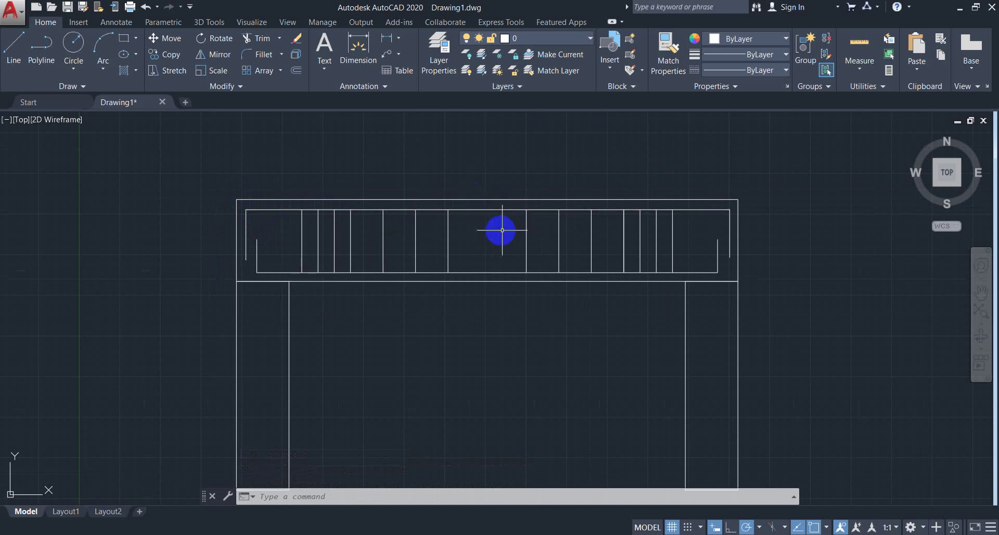
{"action": "left_click", "coordinate": [681, 225]}
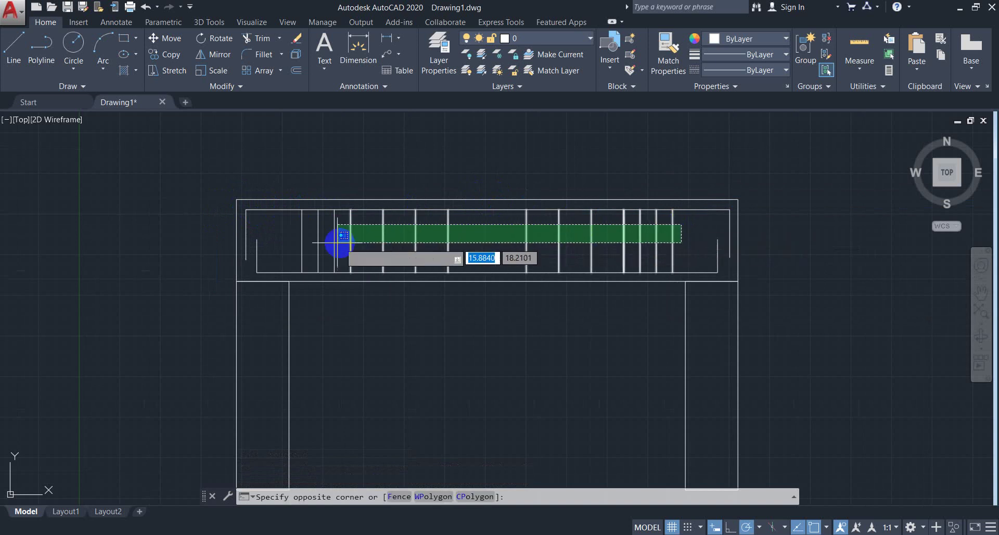
{"action": "left_click", "coordinate": [287, 239]}
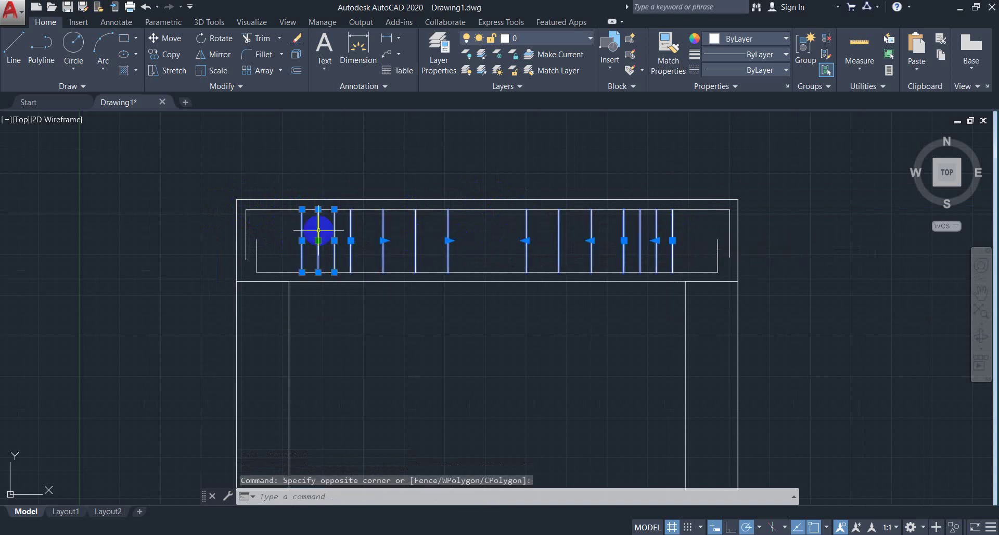
{"action": "key", "text": "Escape"}
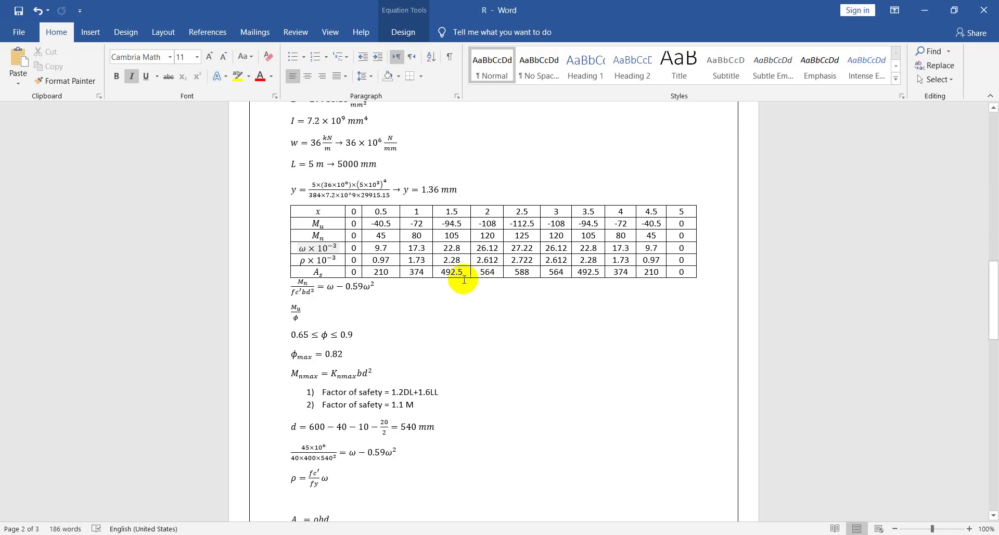
- Switch to the R document in Word and review the shear calculations and reinforcement conditions alongside the AutoCAD beam drawing
{"action": "scroll", "coordinate": [456, 281], "scroll_direction": "down", "scroll_amount": 15}
{"action": "scroll", "coordinate": [454, 281], "scroll_direction": "down", "scroll_amount": 1}
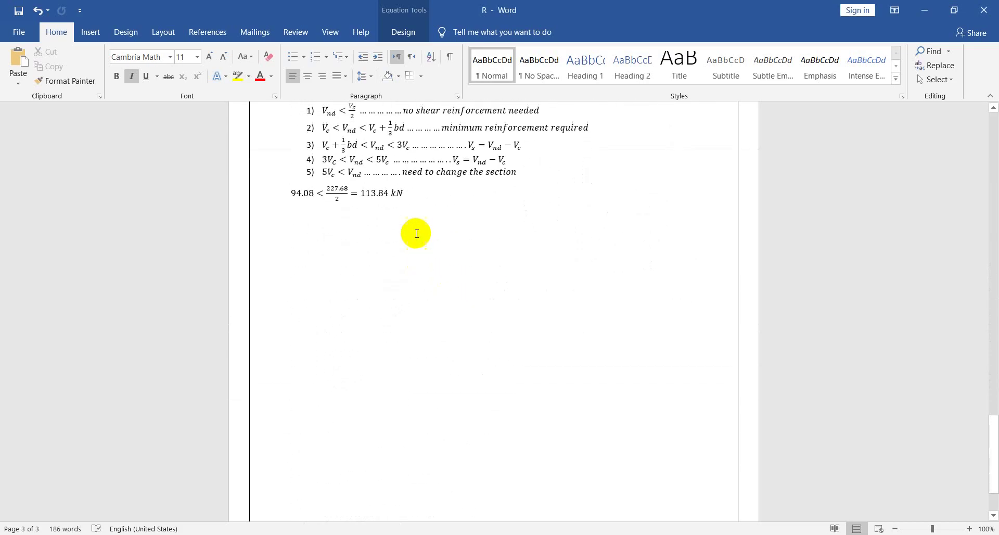
{"action": "left_click", "coordinate": [411, 202]}
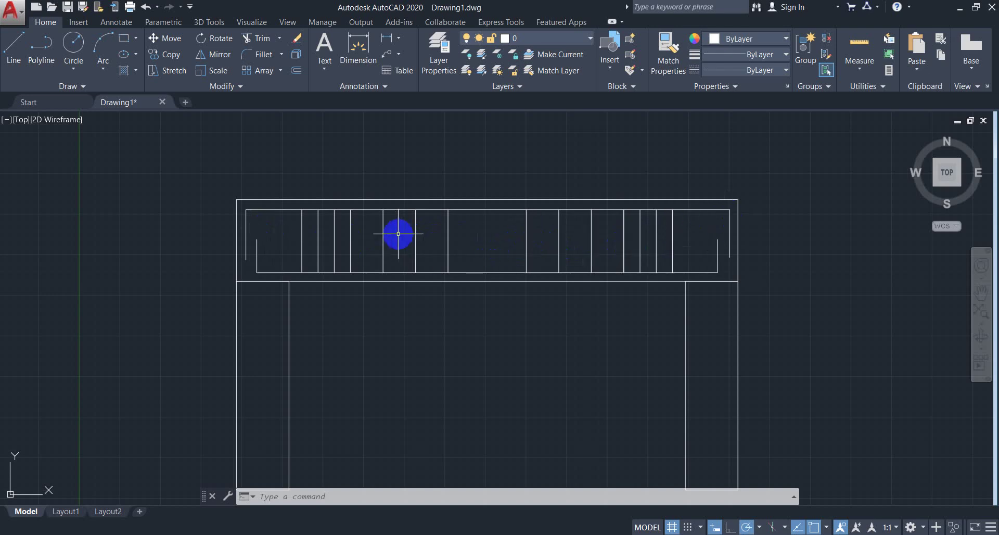
{"action": "left_click_drag", "start_coordinate": [400, 220], "coordinate": [411, 204]}
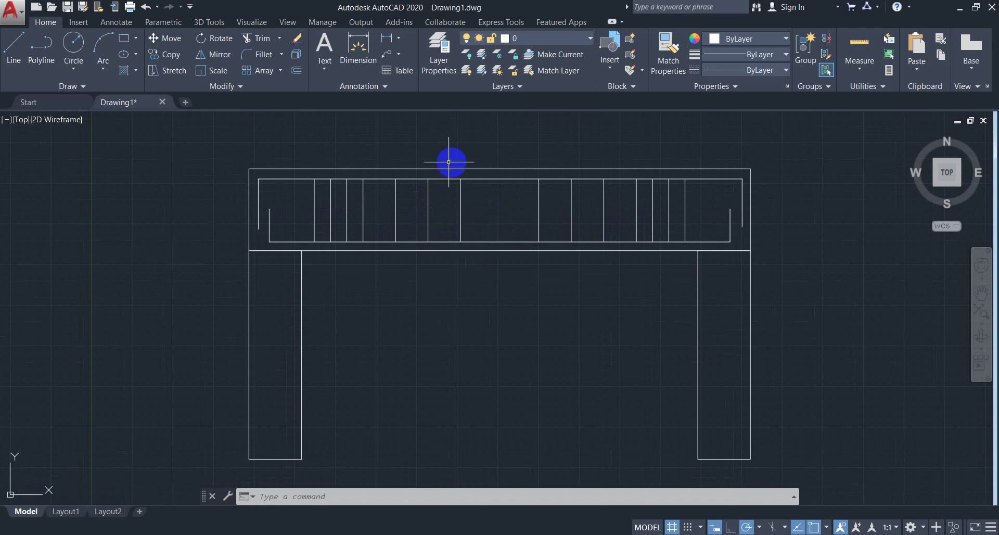
{"action": "key", "text": "alt+Tab"}
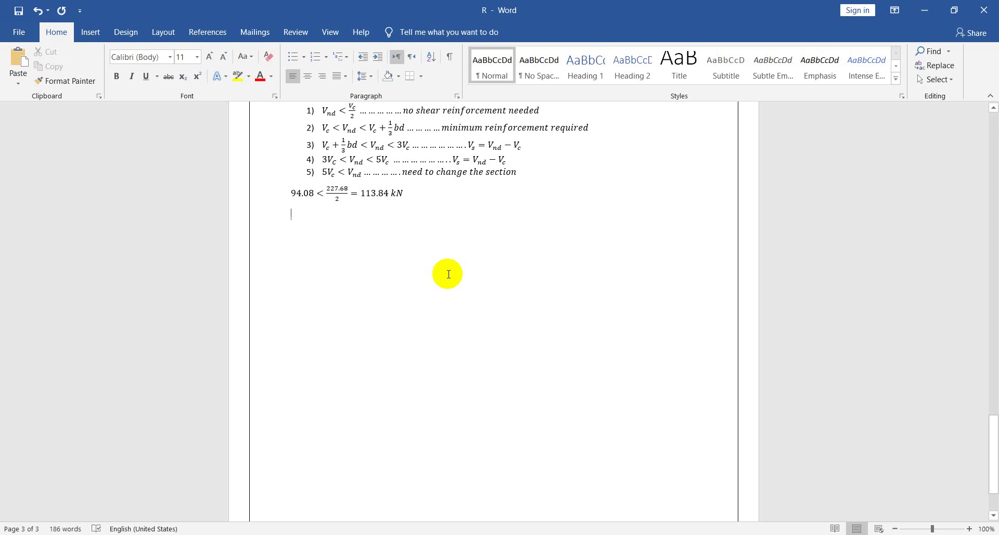
{"action": "scroll", "coordinate": [383, 249], "scroll_direction": "down", "scroll_amount": 1}
{"action": "scroll", "coordinate": [381, 261], "scroll_direction": "up", "scroll_amount": 2}
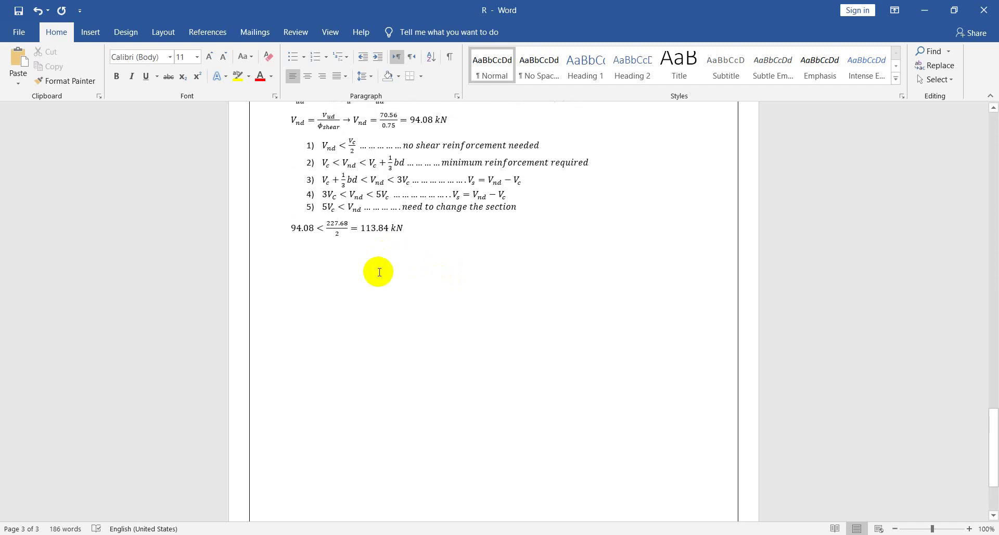
{"action": "scroll", "coordinate": [380, 272], "scroll_direction": "up", "scroll_amount": 2}
{"action": "key", "text": "alt+Tab"}
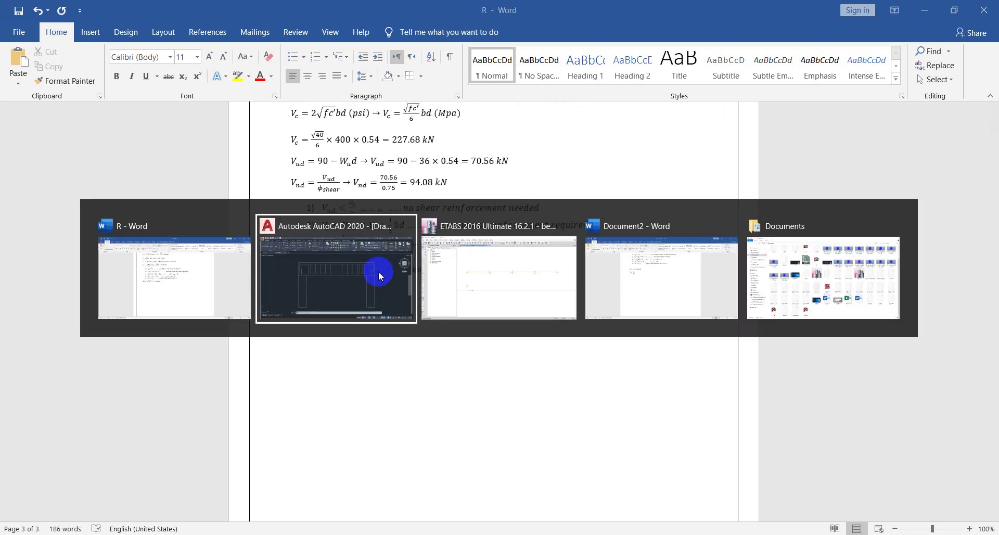
- Switch to ETABS, select the DCon2 result at station 0.5 in beam B1's design information, and return to the R document in Word
{"action": "key", "text": "alt+Tab"}
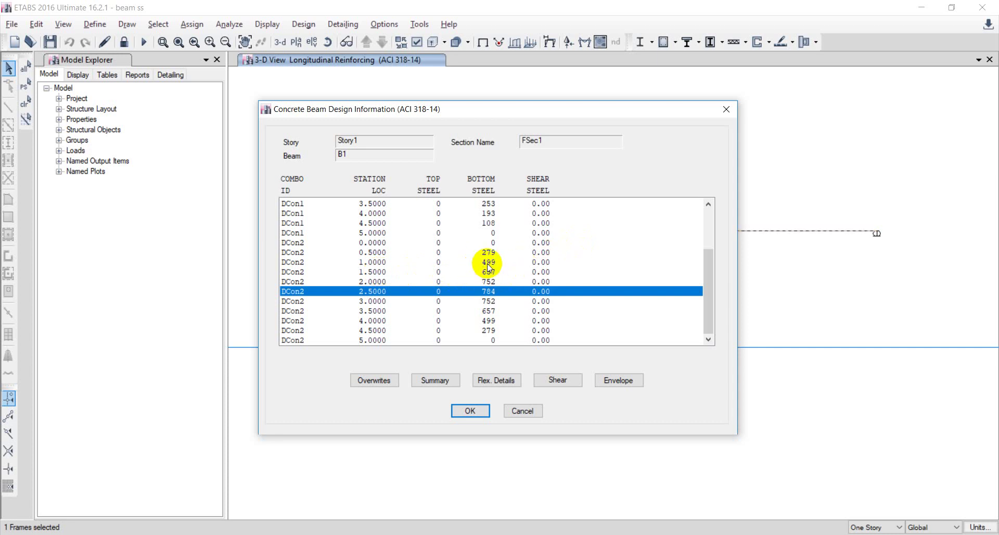
{"action": "left_click", "coordinate": [383, 253]}
{"action": "key", "text": "alt+Tab"}
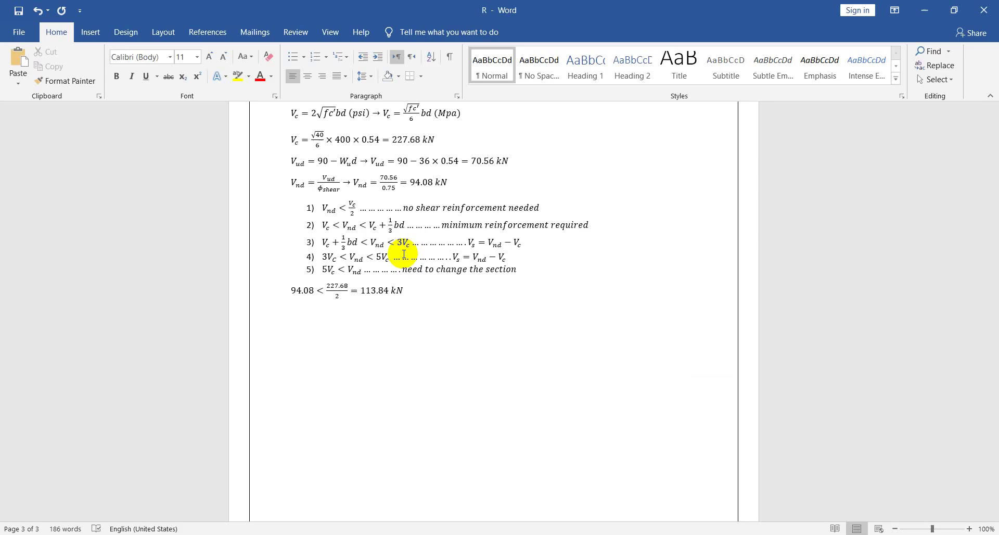
{"action": "scroll", "coordinate": [401, 241], "scroll_direction": "down", "scroll_amount": 4}
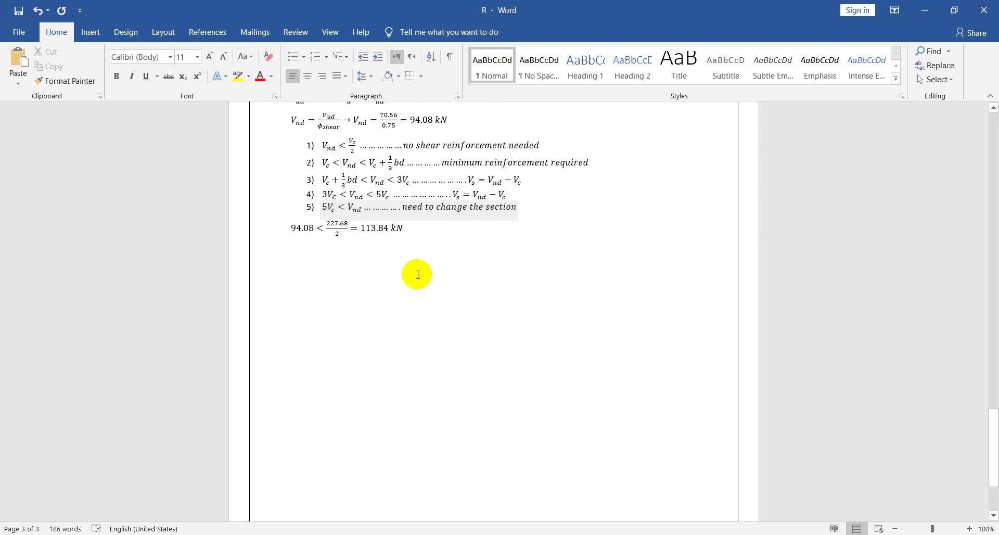
{"action": "scroll", "coordinate": [417, 275], "scroll_direction": "up", "scroll_amount": 3}
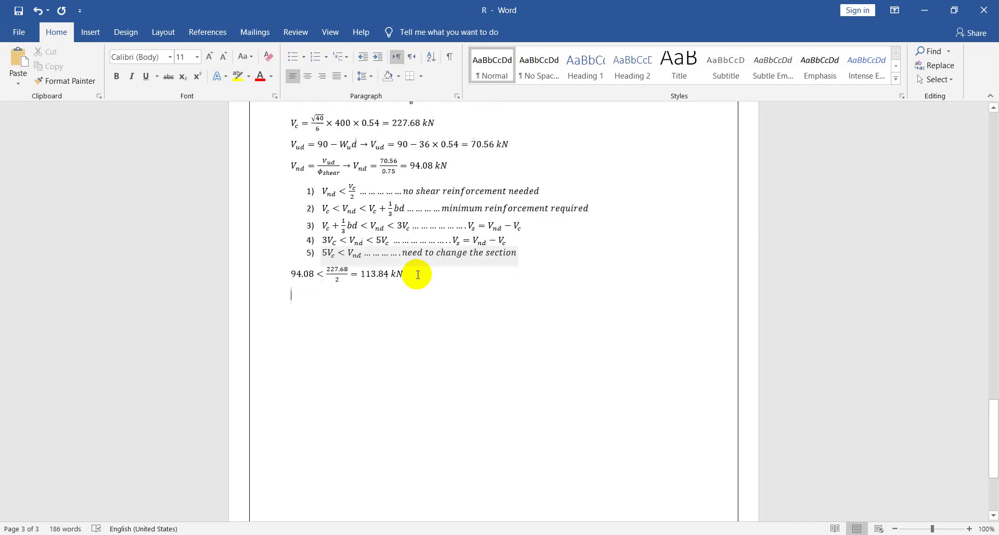
{"action": "left_click", "coordinate": [466, 301]}
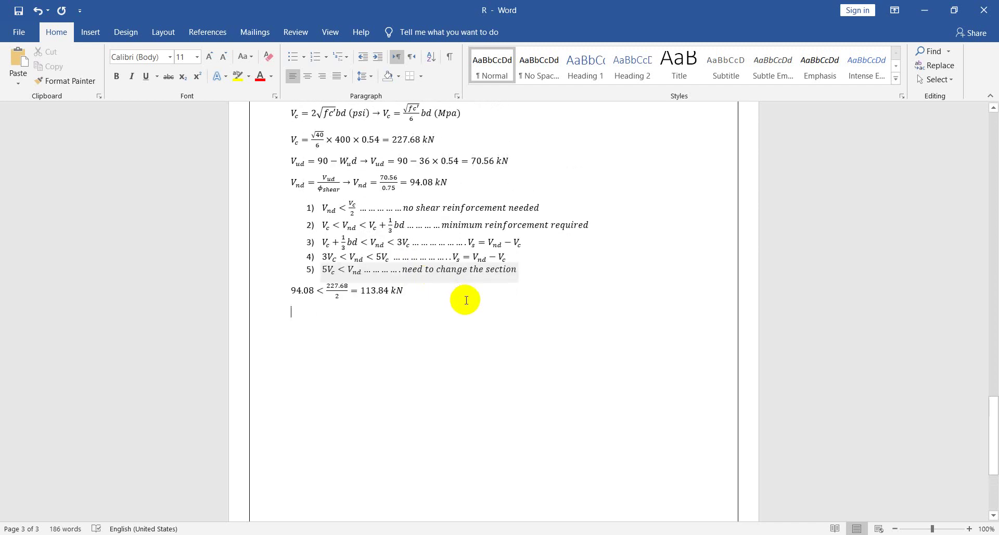
{"action": "key", "text": "alt+equal"}
{"action": "type", "text": "V"}
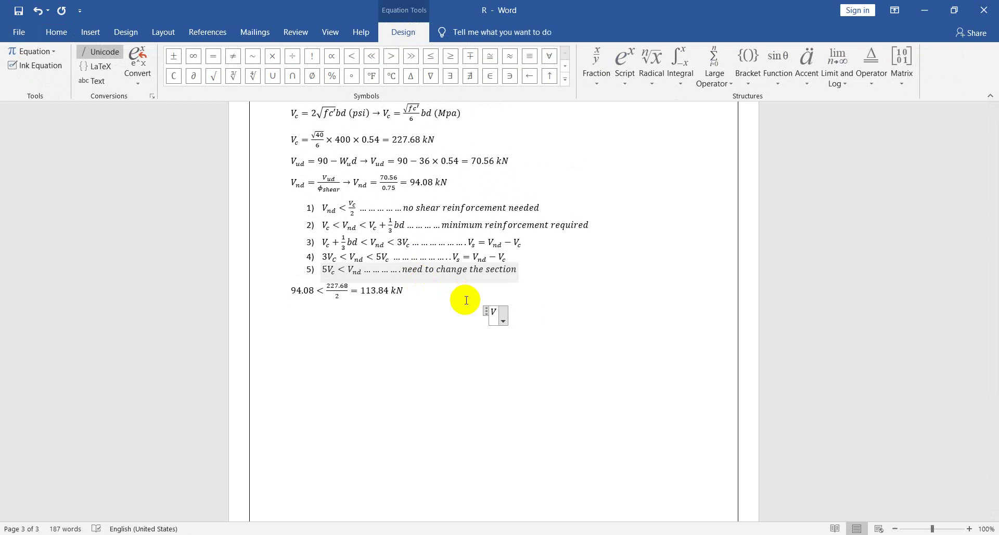
{"action": "type", "text": "_u"}
{"action": "type", "text": "@"}
{"action": "type", "text": "0."}
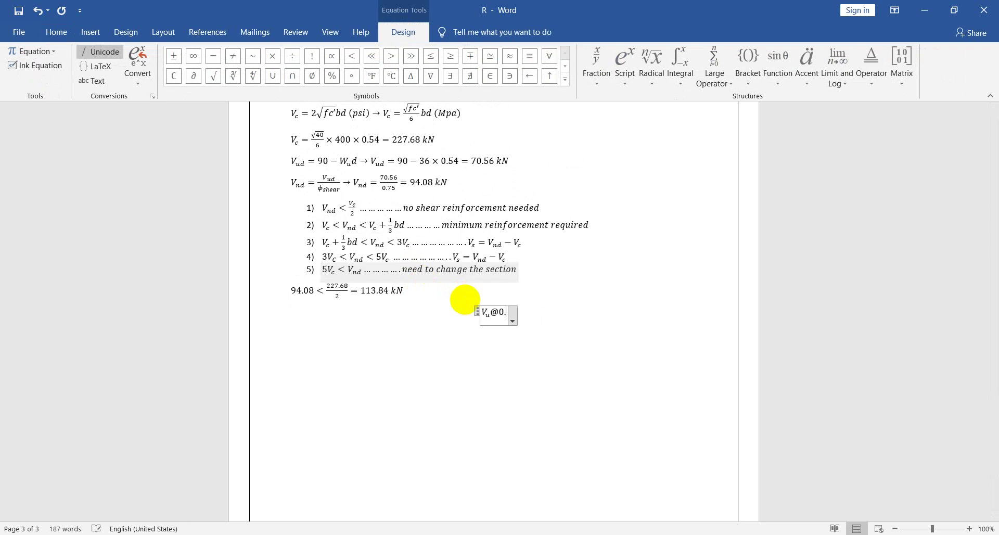
{"action": "type", "text": "5="}
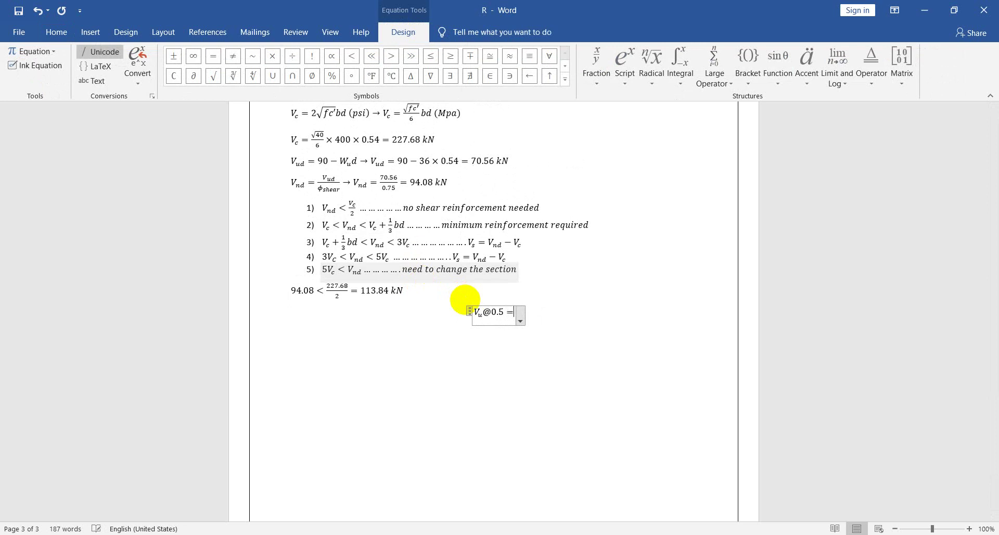
{"action": "type", "text": "90-"}
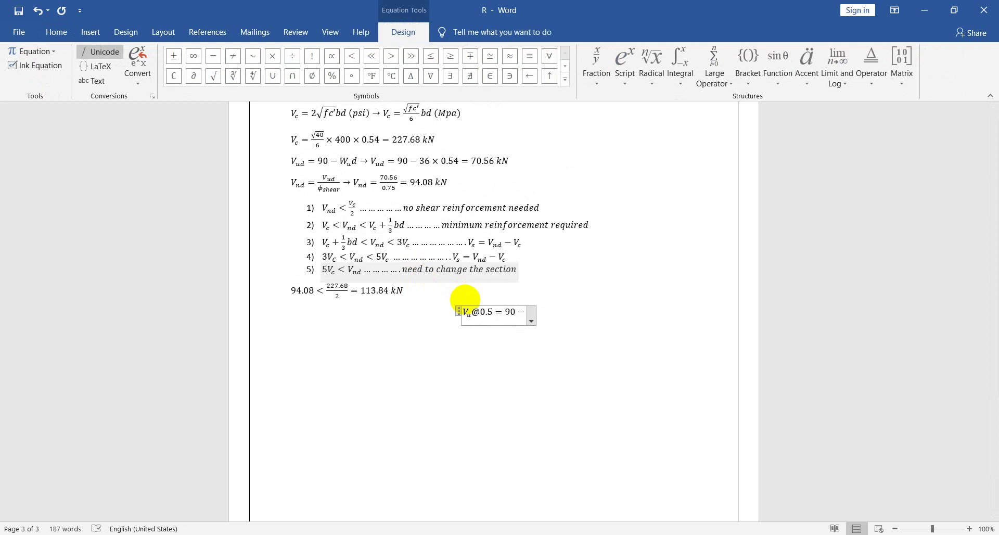
{"action": "type", "text": "18="}
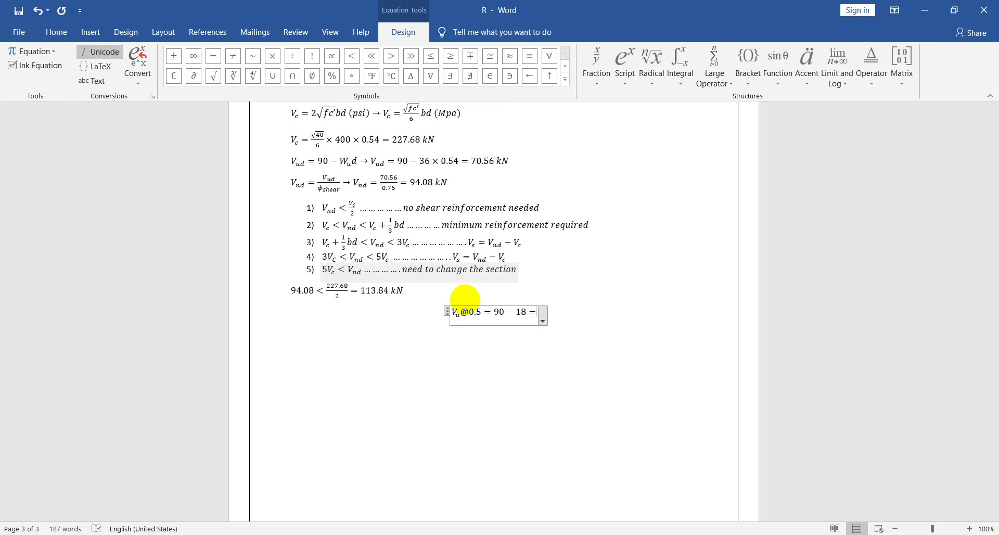
{"action": "type", "text": "72 k"}
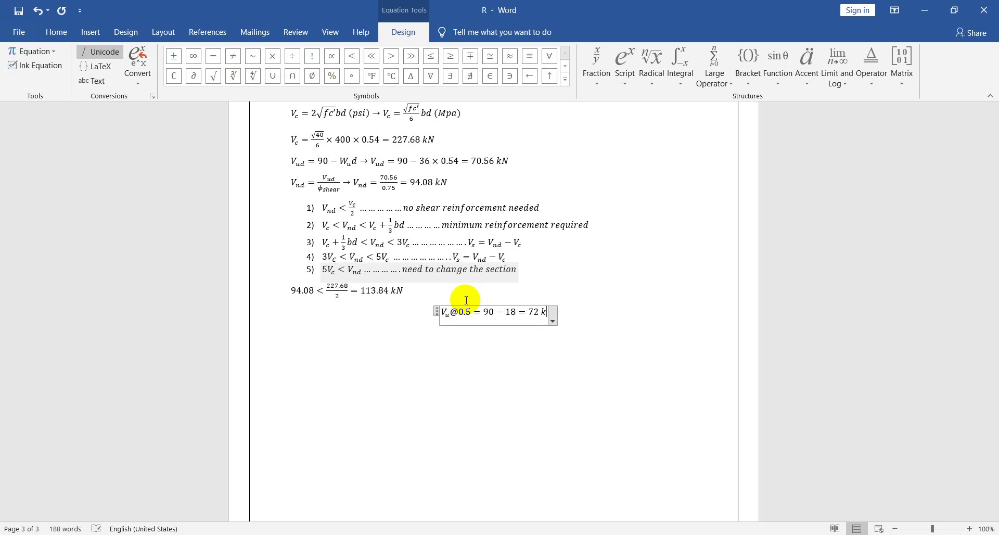
{"action": "type", "text": "N"}
{"action": "left_click", "coordinate": [467, 300]}
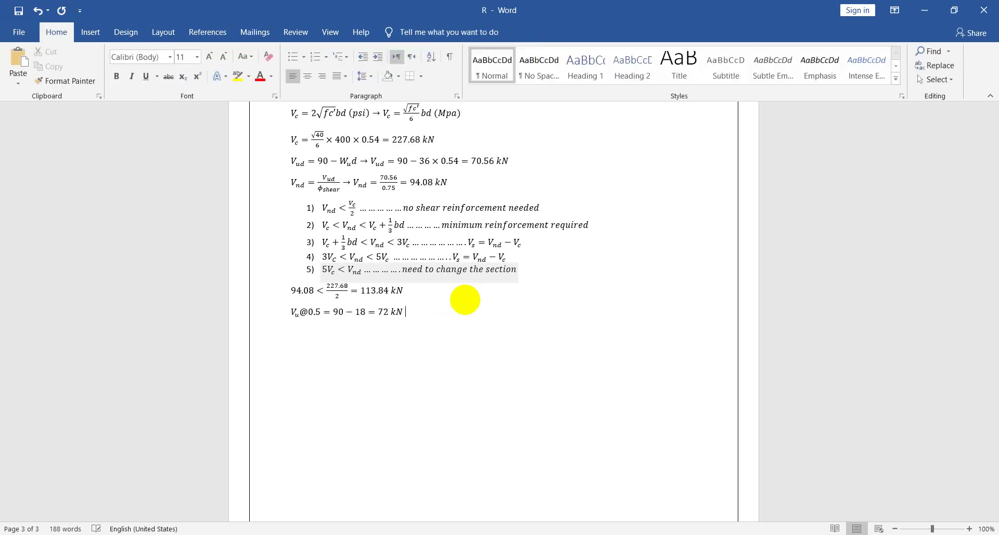
- Switch to ETABS and review the shear design details of beam B1 for DCon2 at station 0.5, through the shear rebar design and torsion tables
{"action": "key", "text": "alt+Tab"}
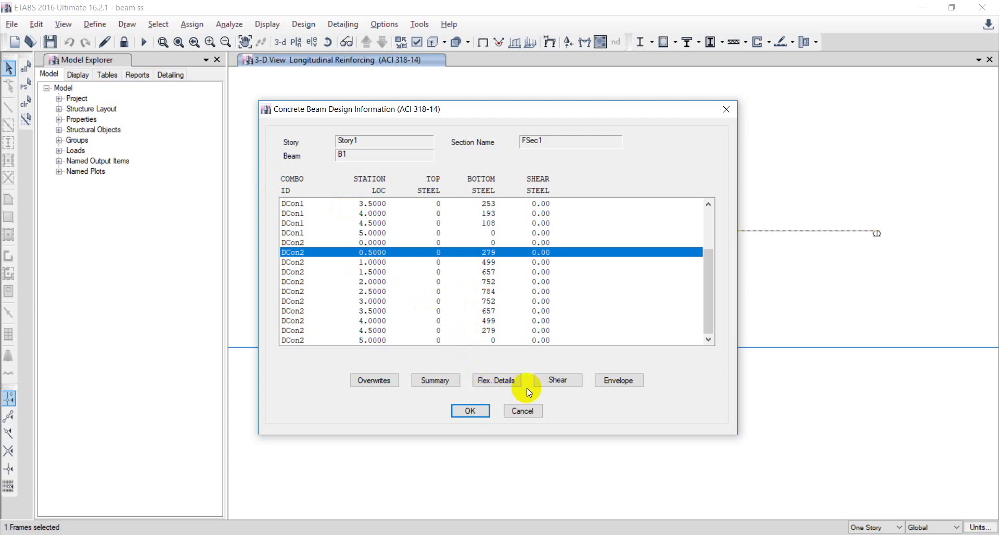
{"action": "left_click", "coordinate": [557, 380]}
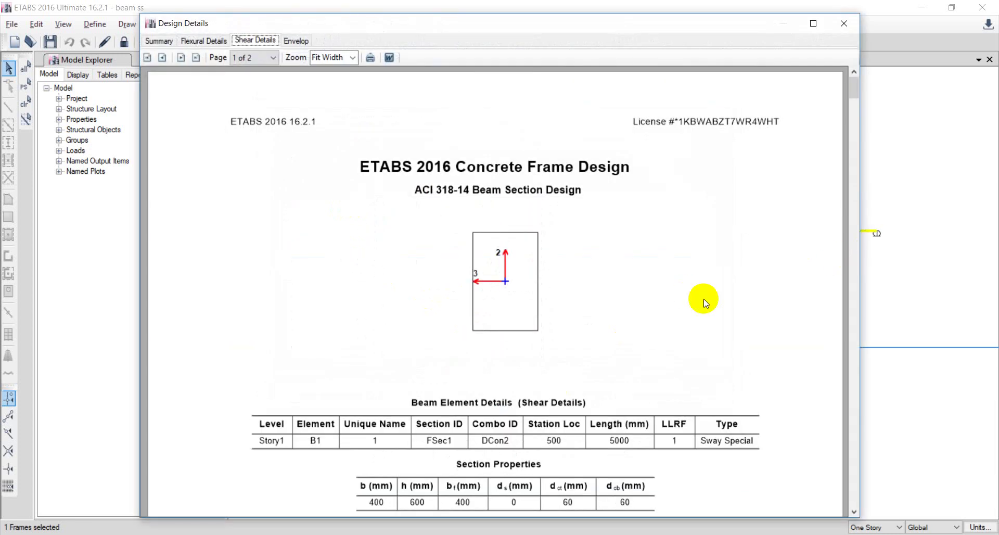
{"action": "scroll", "coordinate": [603, 208], "scroll_direction": "down", "scroll_amount": 2}
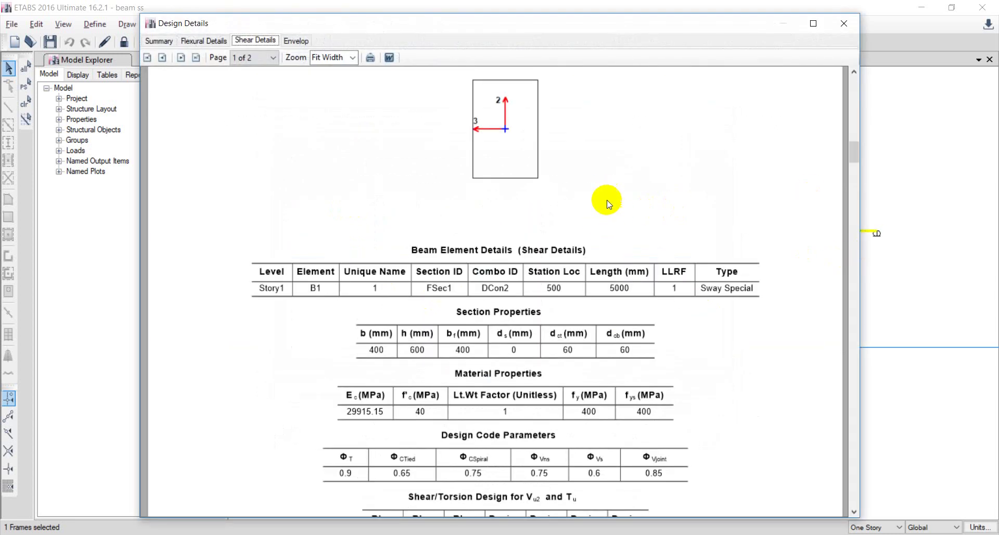
{"action": "scroll", "coordinate": [607, 219], "scroll_direction": "down", "scroll_amount": 3}
{"action": "scroll", "coordinate": [608, 208], "scroll_direction": "down", "scroll_amount": 1}
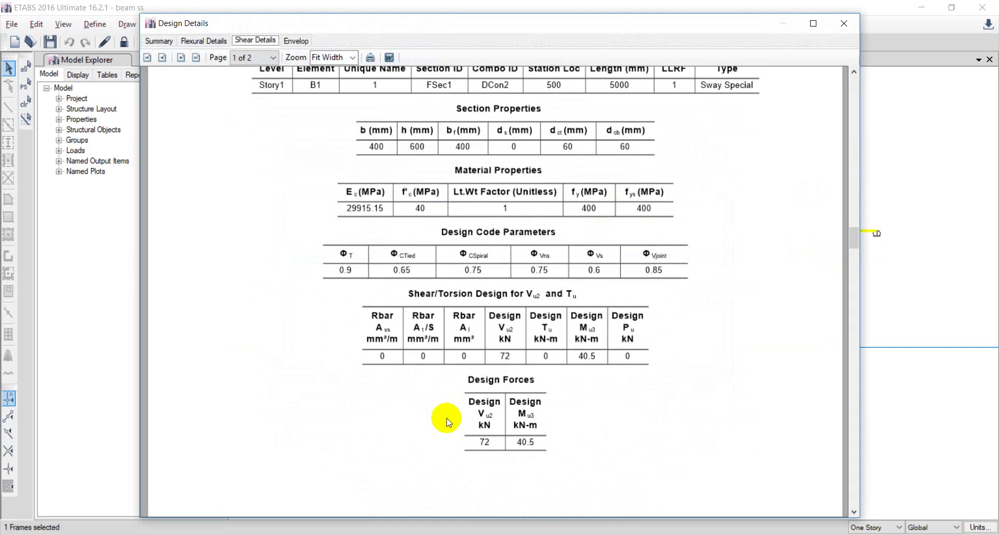
{"action": "scroll", "coordinate": [468, 448], "scroll_direction": "down", "scroll_amount": 8}
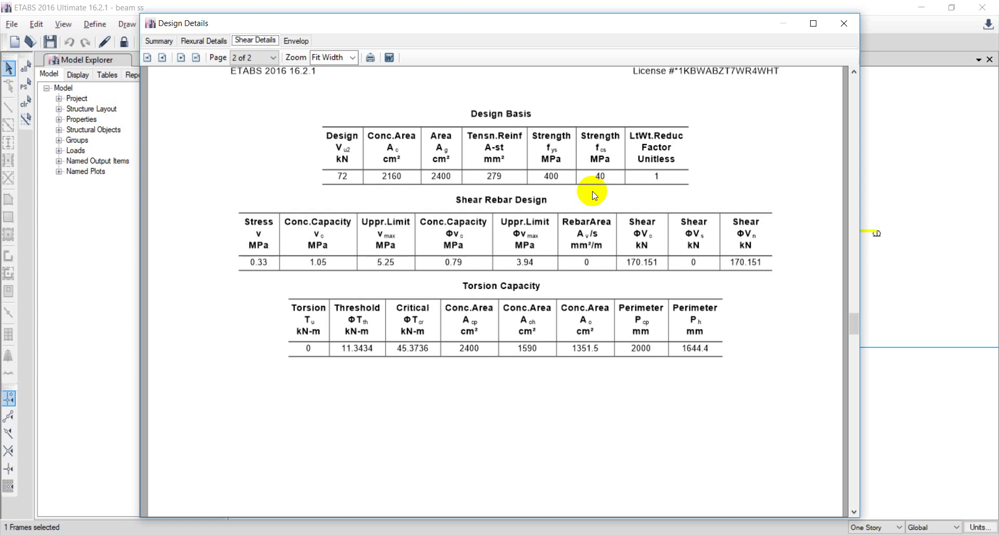
{"action": "key", "text": "alt+Tab"}
{"action": "scroll", "coordinate": [591, 190], "scroll_direction": "down", "scroll_amount": 5}
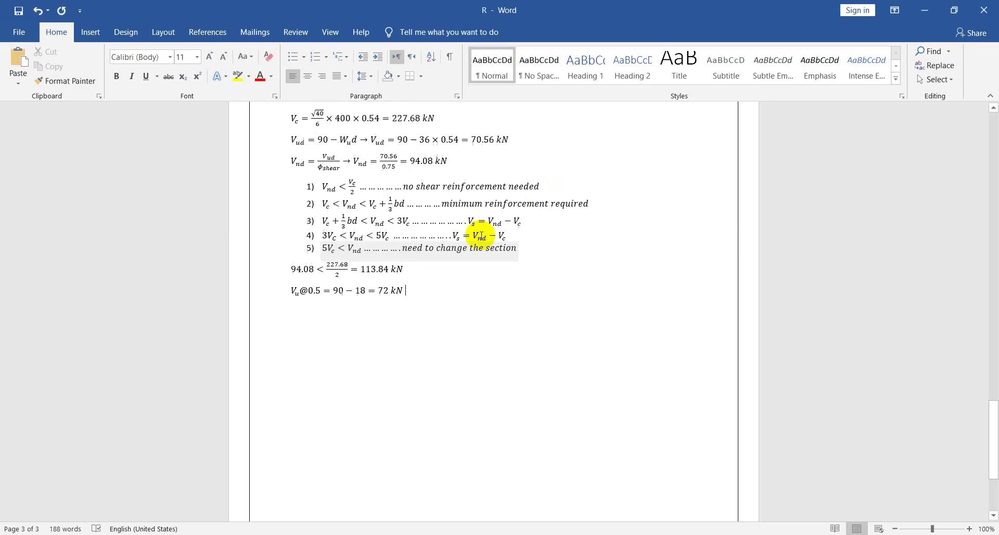
{"action": "key", "text": "Return"}
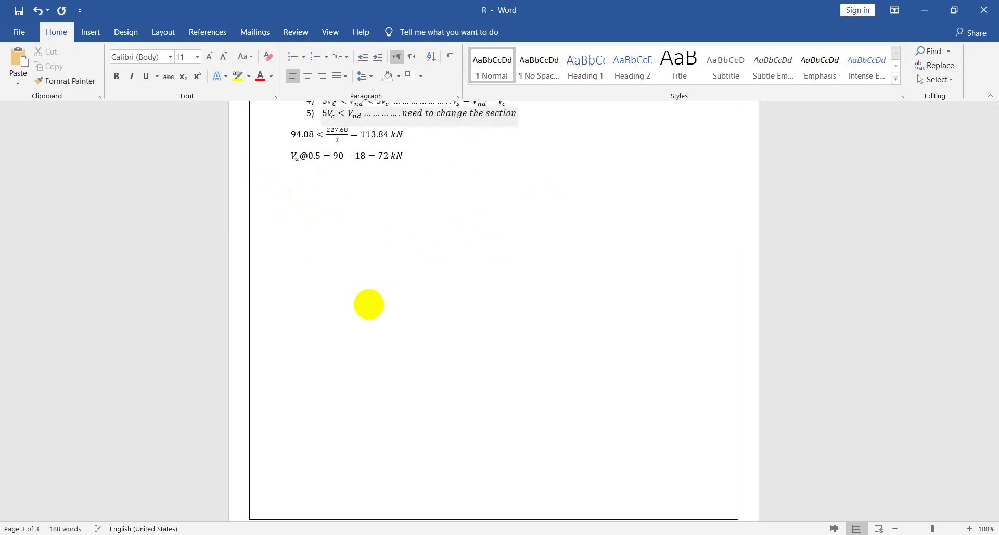
{"action": "key", "text": "alt+Tab"}
{"action": "key", "text": "alt+Tab"}
{"action": "key", "text": "alt+equal"}
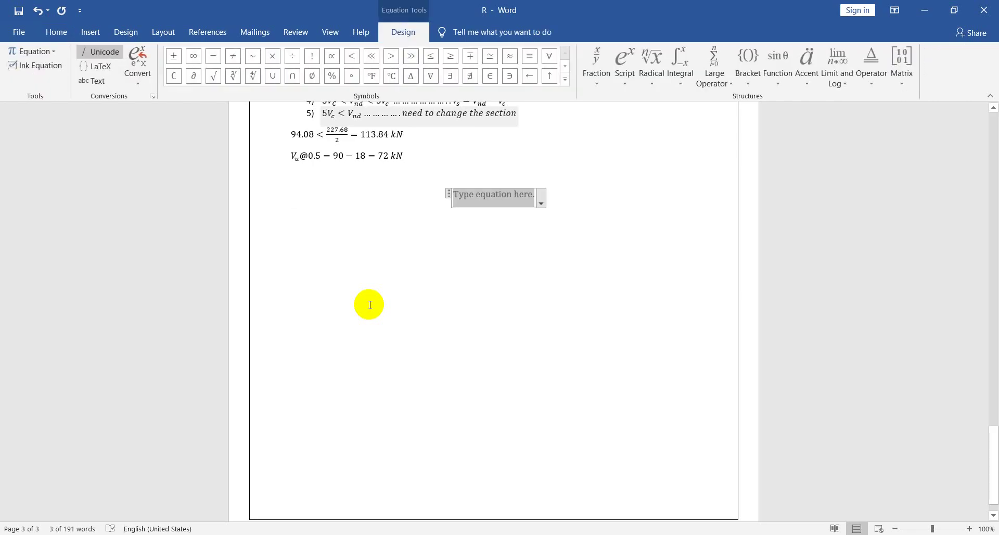
{"action": "key", "text": "BackSpace"}
{"action": "key", "text": "BackSpace"}
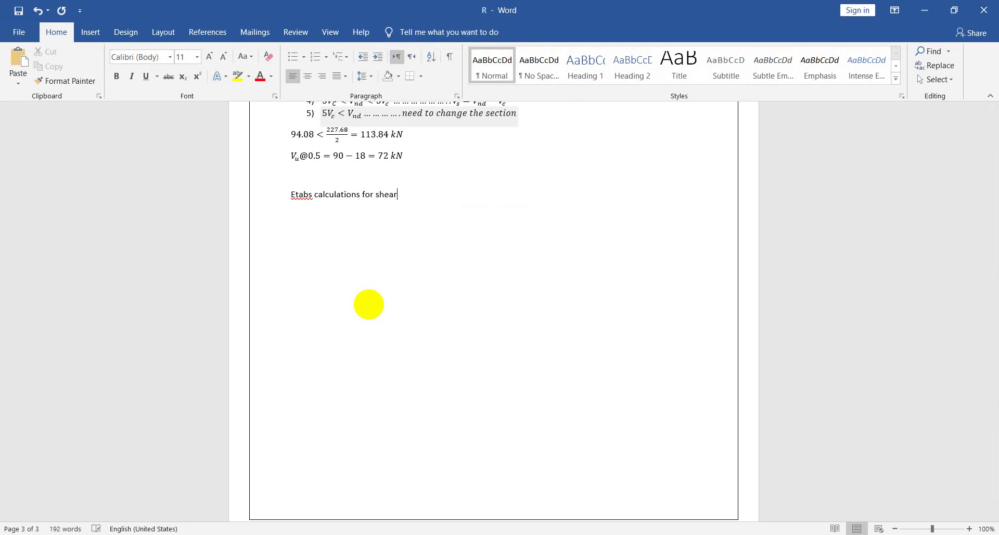
- Check the shear design tables in ETABS and start an equation with V_u2 under the "Etabs calculations for shear" line in Word
{"action": "key", "text": "alt+Tab"}
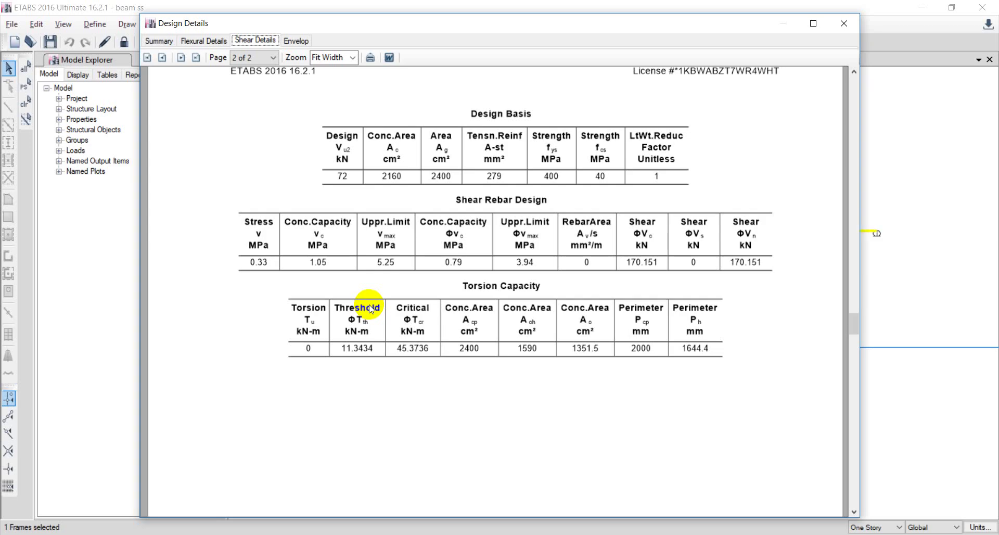
{"action": "key", "text": "alt+Tab"}
{"action": "type", "text": "V_u2"}
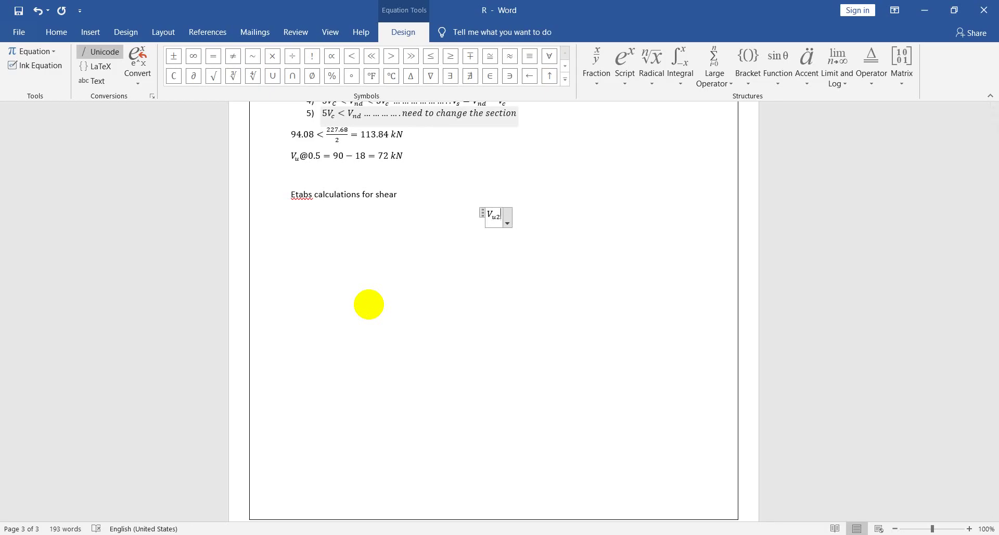
- Switch to ETABS and close beam B1's shear design details and its concrete beam design information
{"action": "key", "text": "alt+Tab"}
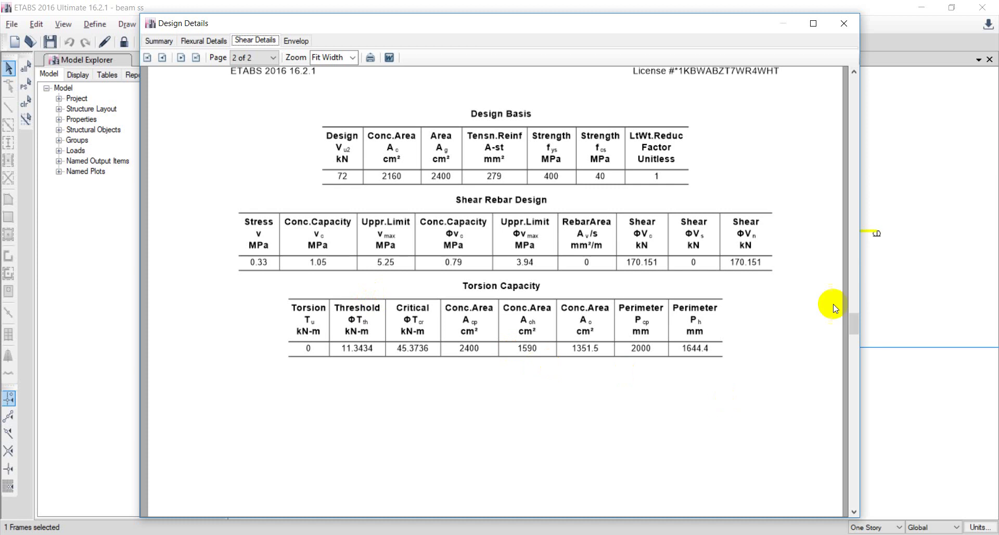
{"action": "left_click", "coordinate": [847, 20]}
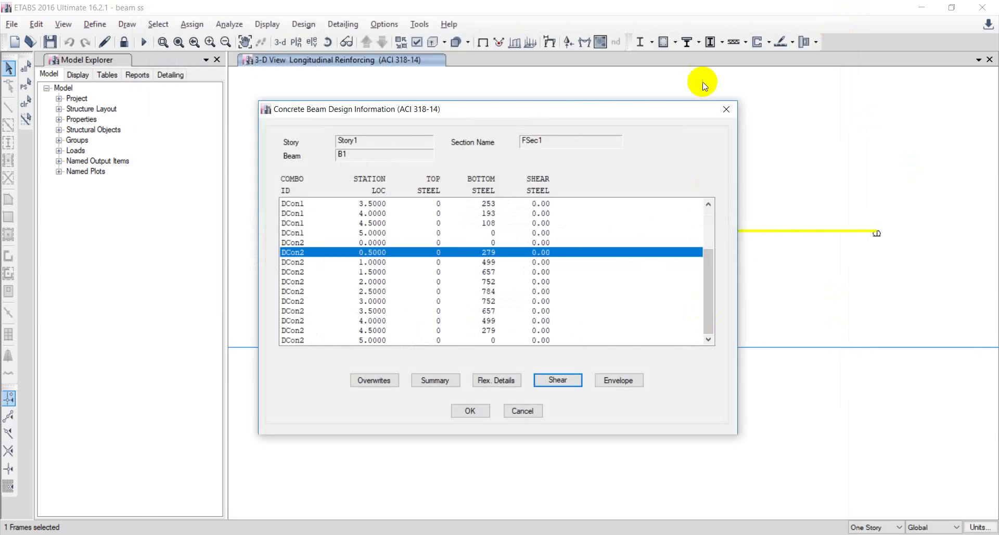
{"action": "left_click_drag", "start_coordinate": [693, 110], "coordinate": [677, 337]}
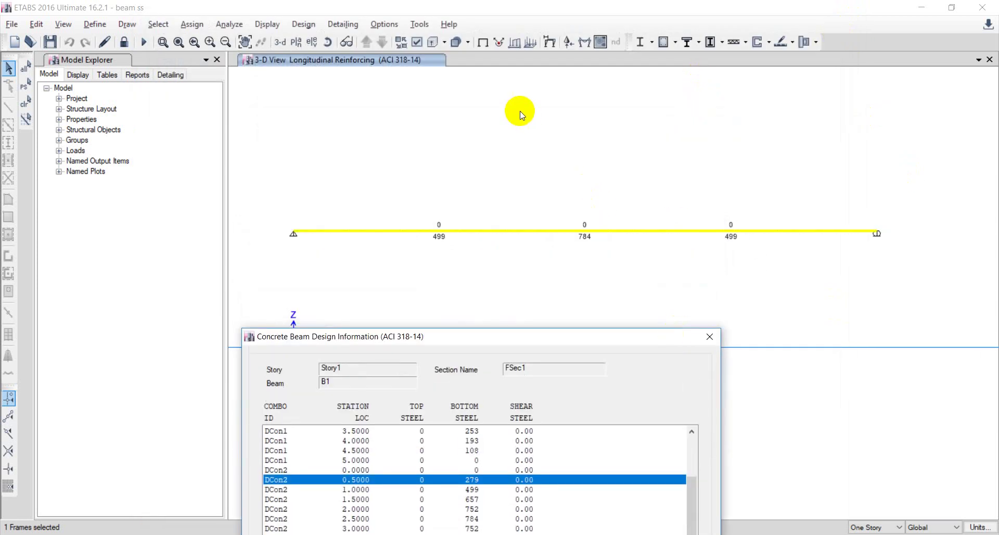
{"action": "key", "text": "Escape"}
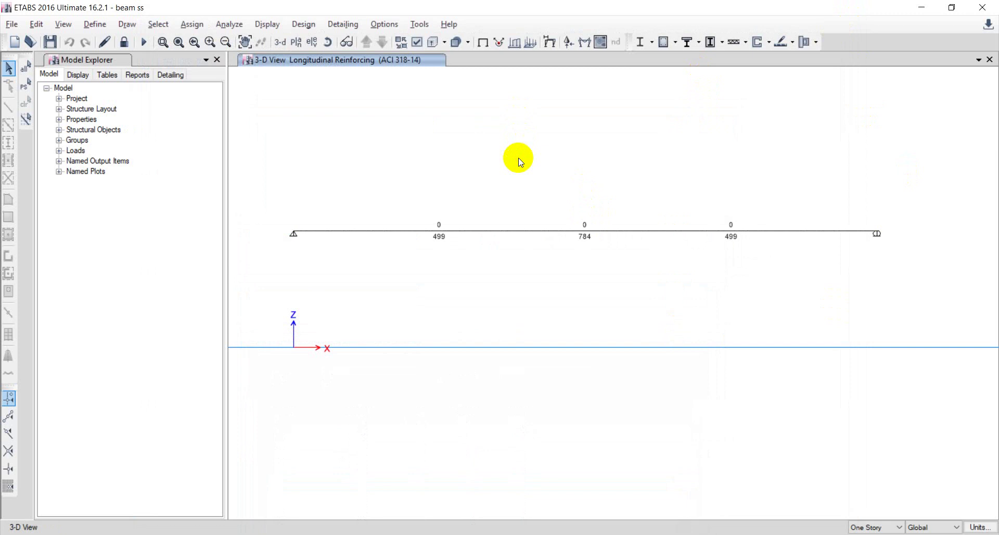
- Turn on the display of frame local axes in the view options and apply the setting
{"action": "right_click", "coordinate": [518, 162]}
{"action": "left_click", "coordinate": [453, 141]}
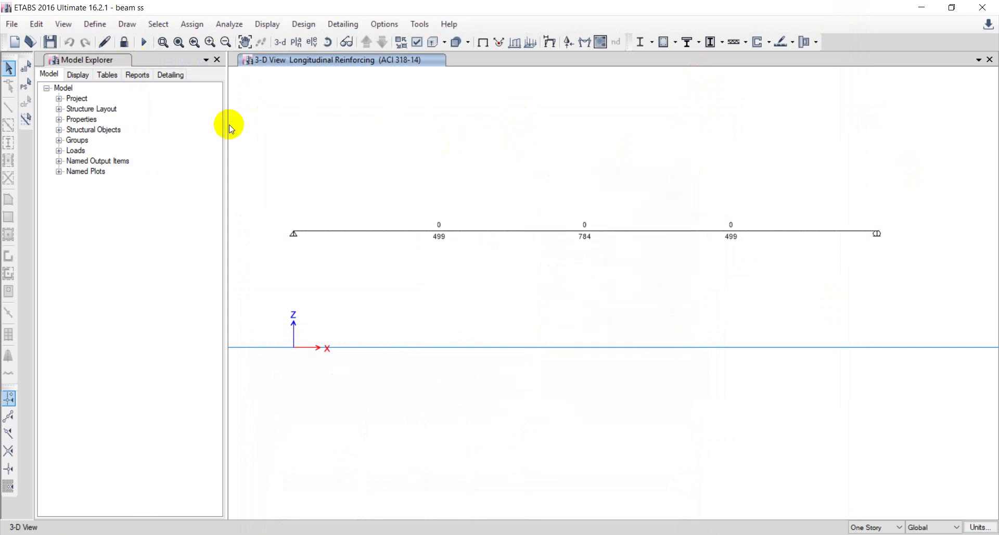
{"action": "key", "text": "ctrl+w"}
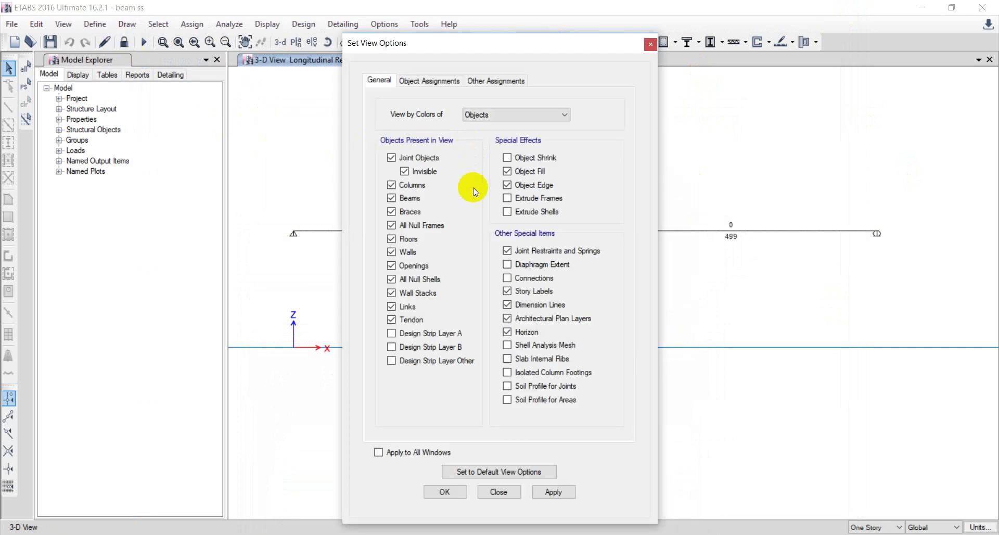
{"action": "left_click", "coordinate": [424, 84]}
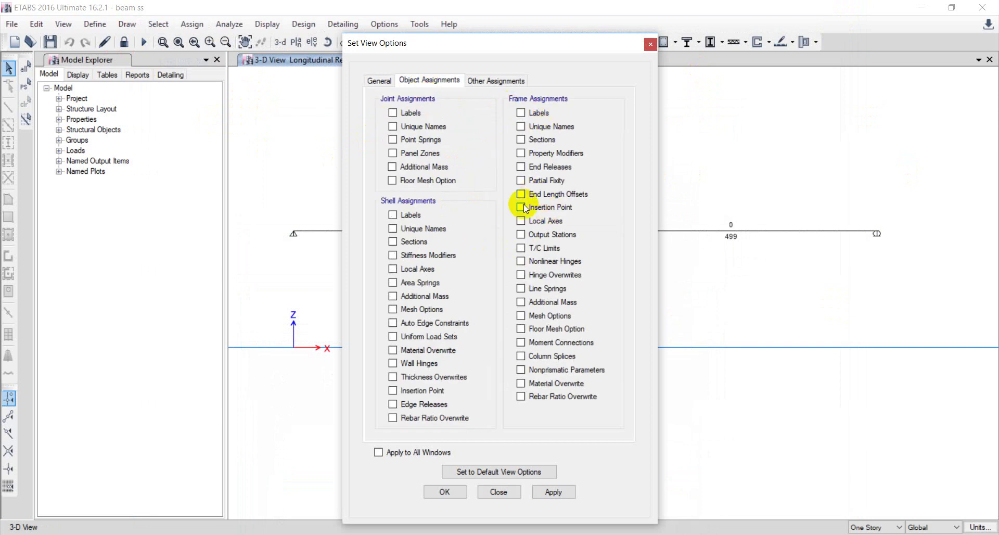
{"action": "left_click", "coordinate": [521, 222]}
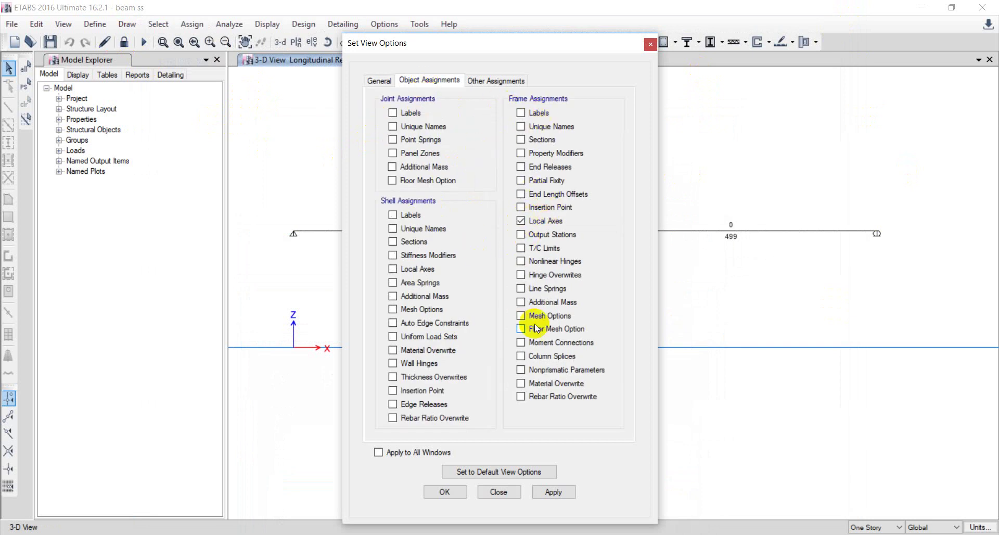
{"action": "left_click", "coordinate": [445, 491]}
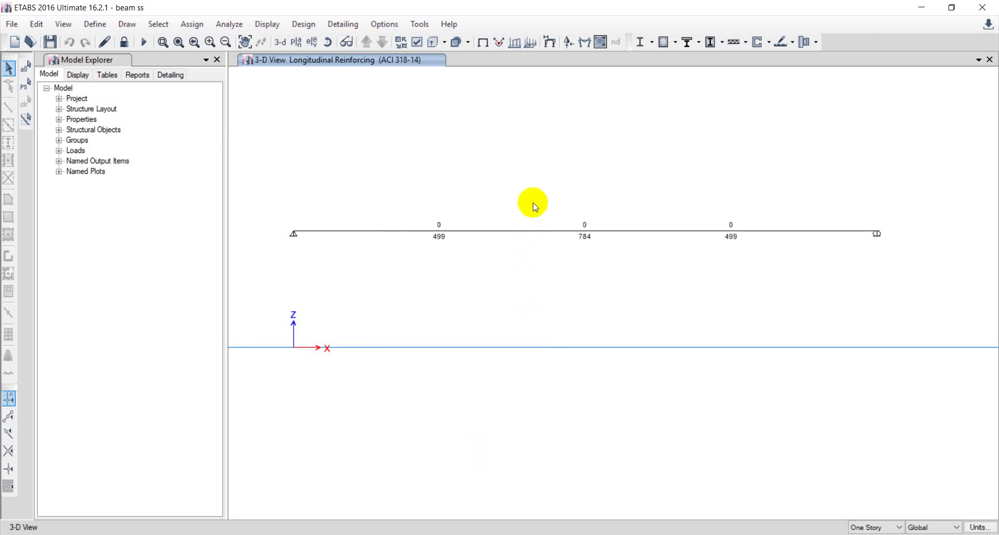
- Show the model in the default 3D view and apply the frame local axes display to all windows
{"action": "left_click", "coordinate": [282, 41]}
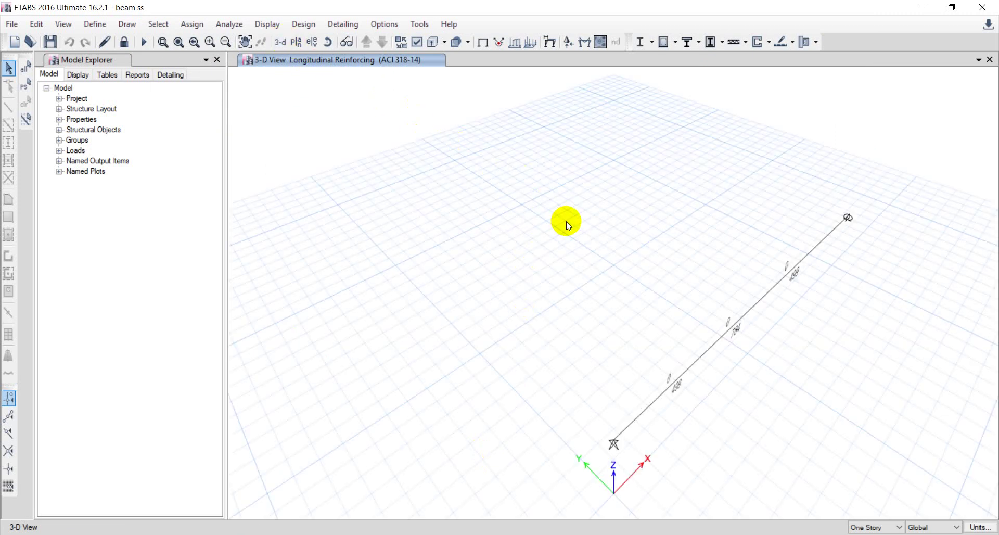
{"action": "left_click_drag", "start_coordinate": [568, 224], "coordinate": [512, 208]}
{"action": "key", "text": "ctrl+w"}
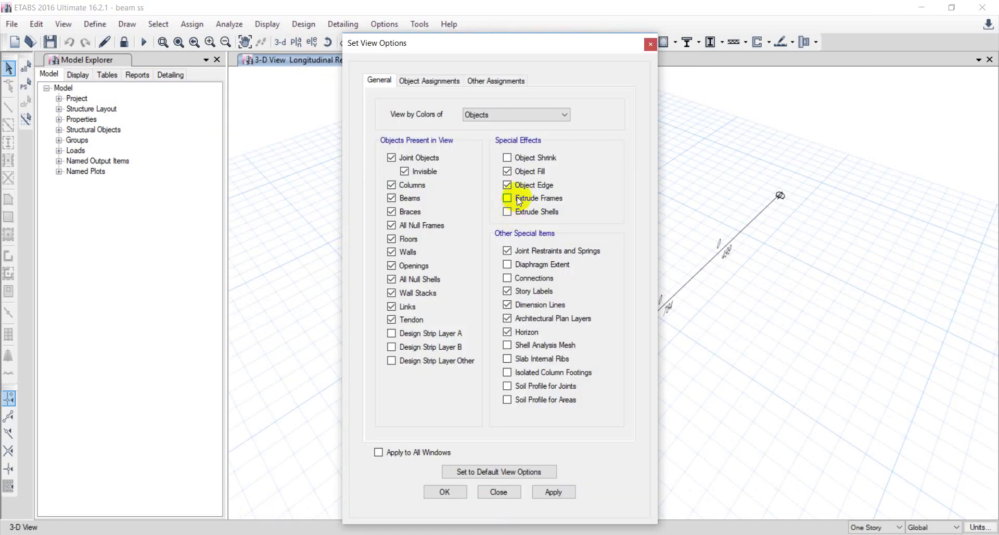
{"action": "left_click", "coordinate": [429, 82]}
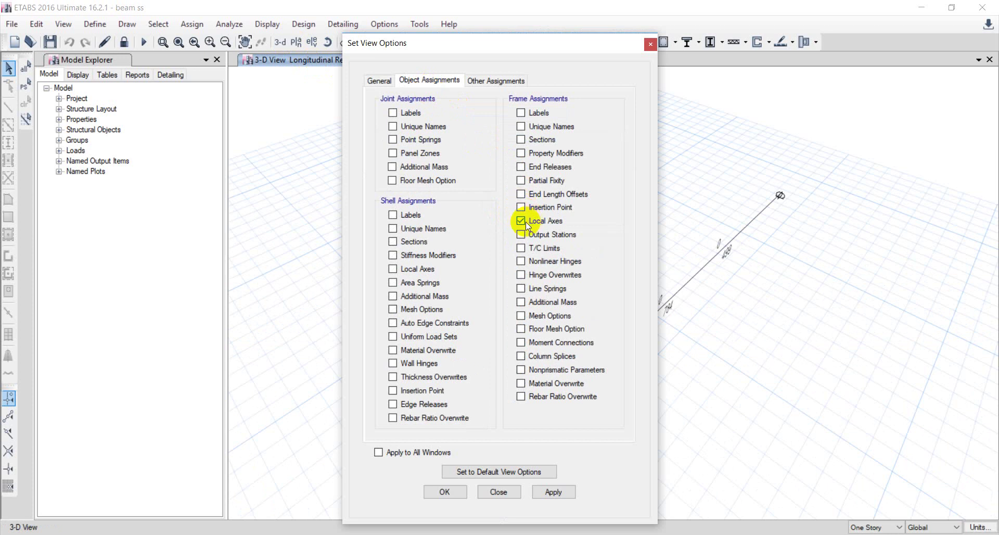
{"action": "left_click", "coordinate": [542, 491]}
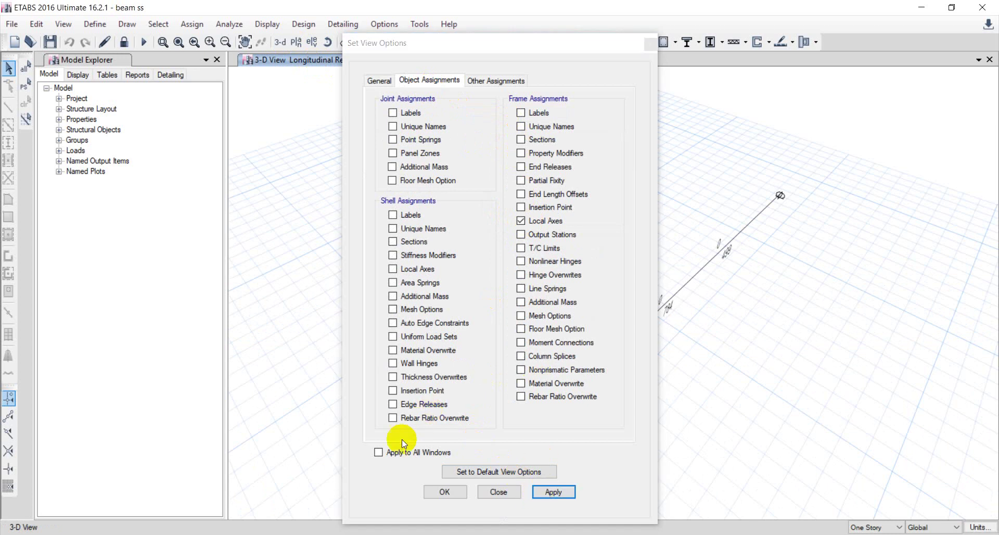
{"action": "left_click", "coordinate": [379, 452]}
{"action": "left_click", "coordinate": [548, 492]}
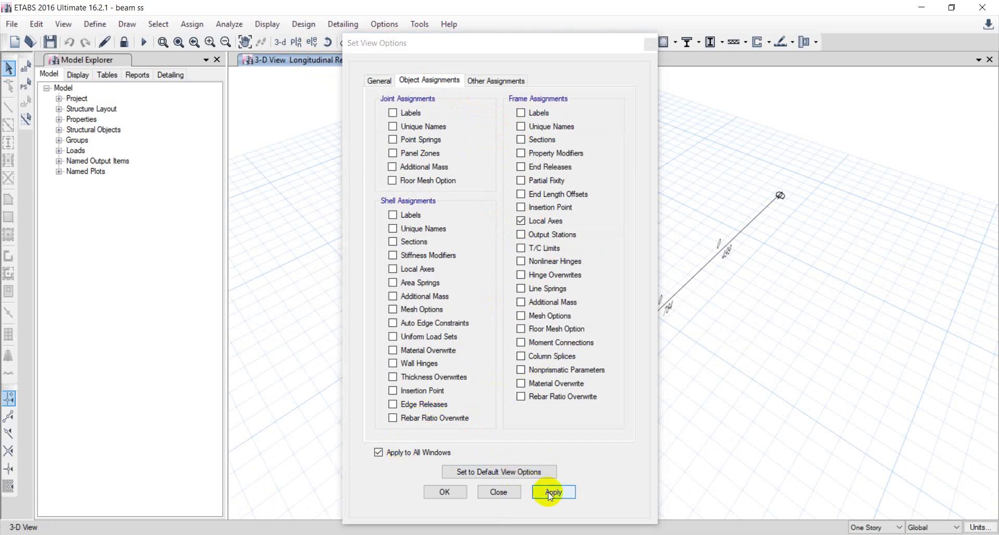
{"action": "left_click", "coordinate": [450, 494]}
- Unlock the model, deleting its analysis results, to inspect the beam's local axes, and run the analysis again
{"action": "left_click", "coordinate": [124, 42]}
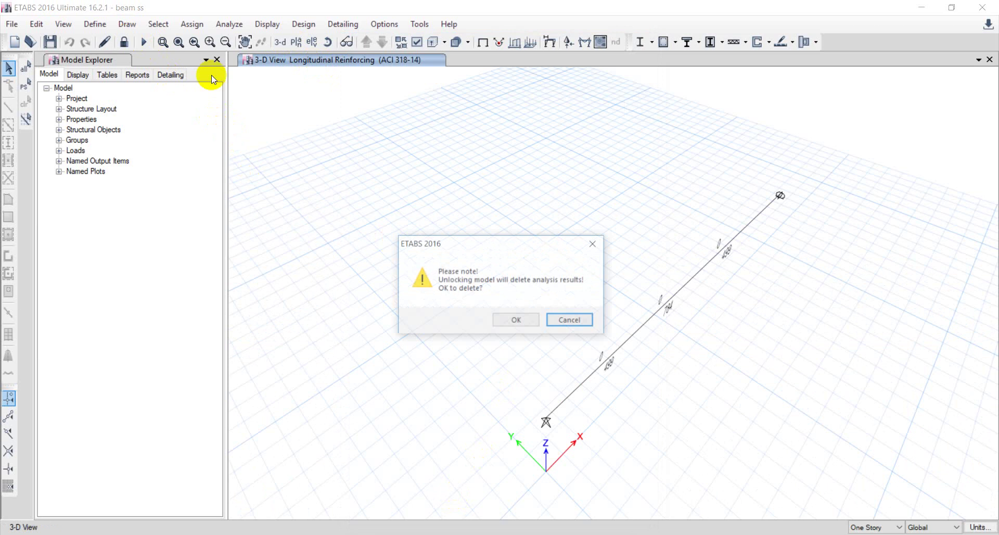
{"action": "left_click", "coordinate": [516, 320]}
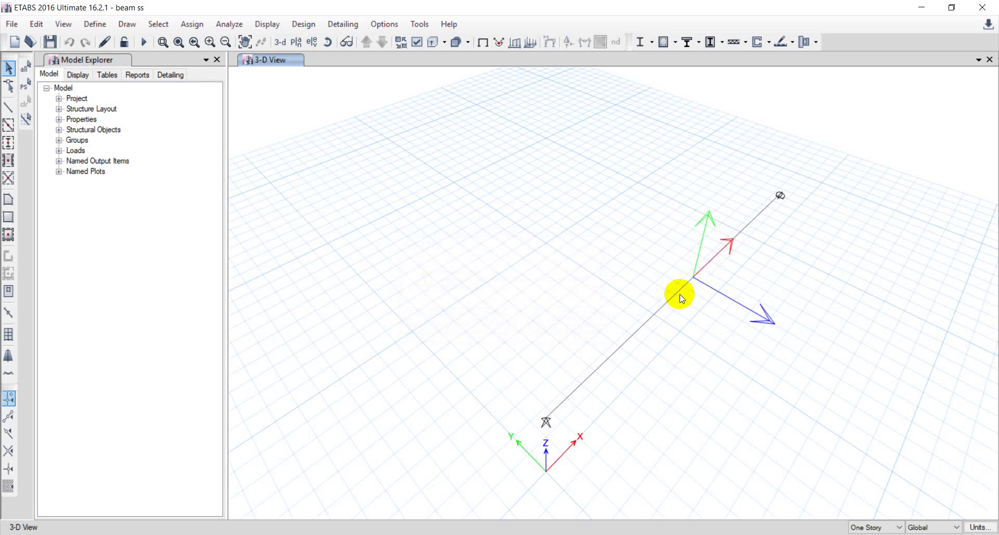
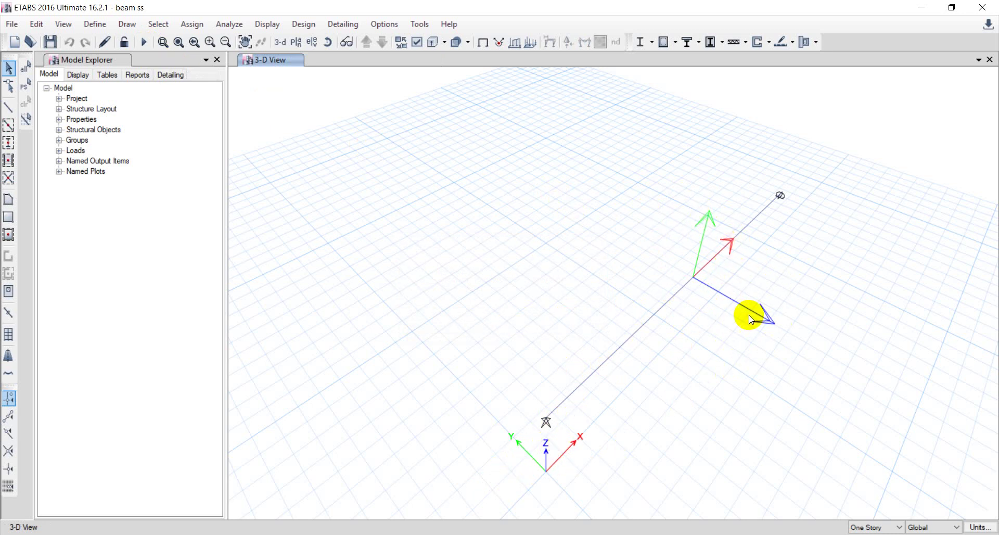
{"action": "left_click", "coordinate": [143, 41]}
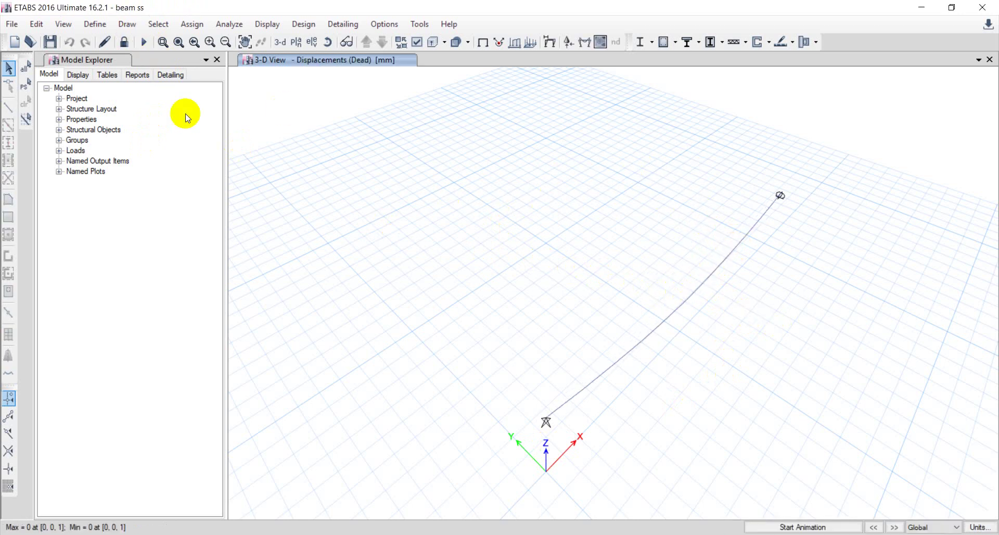
- Set the 3D view to the XZ direction with an aperture of 0
{"action": "key", "text": "ctrl+shift+F3"}
{"action": "left_click", "coordinate": [460, 334]}
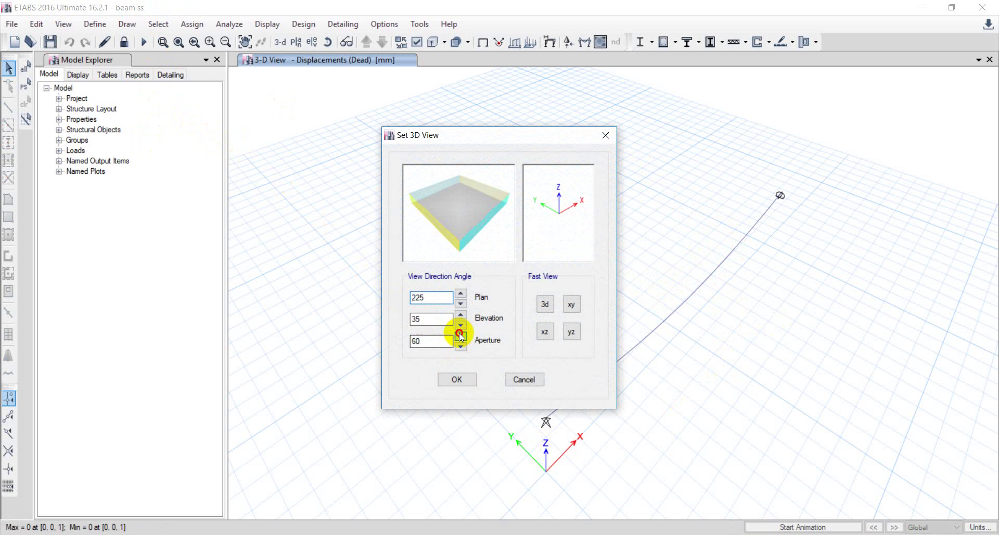
{"action": "left_click", "coordinate": [460, 336]}
{"action": "left_click", "coordinate": [545, 332]}
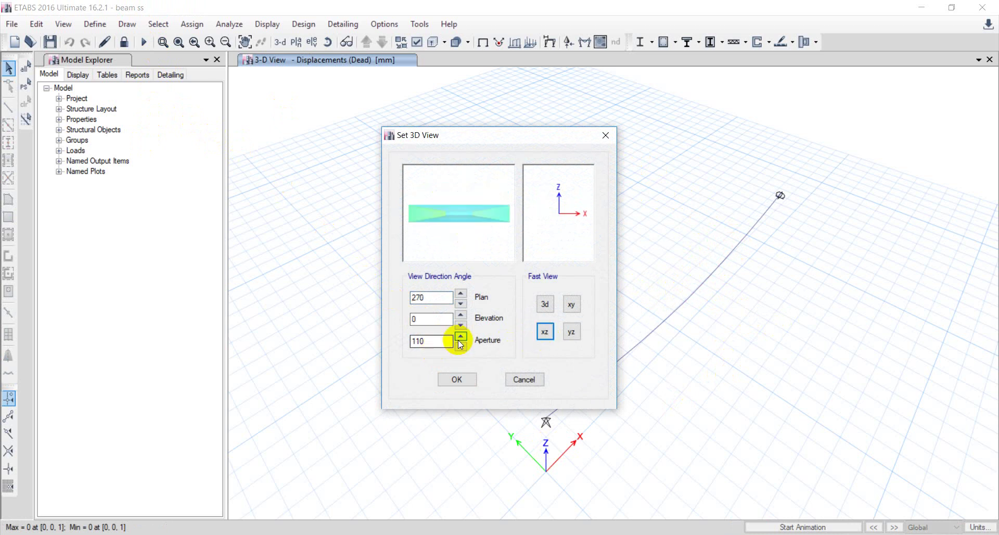
{"action": "left_click", "coordinate": [460, 346]}
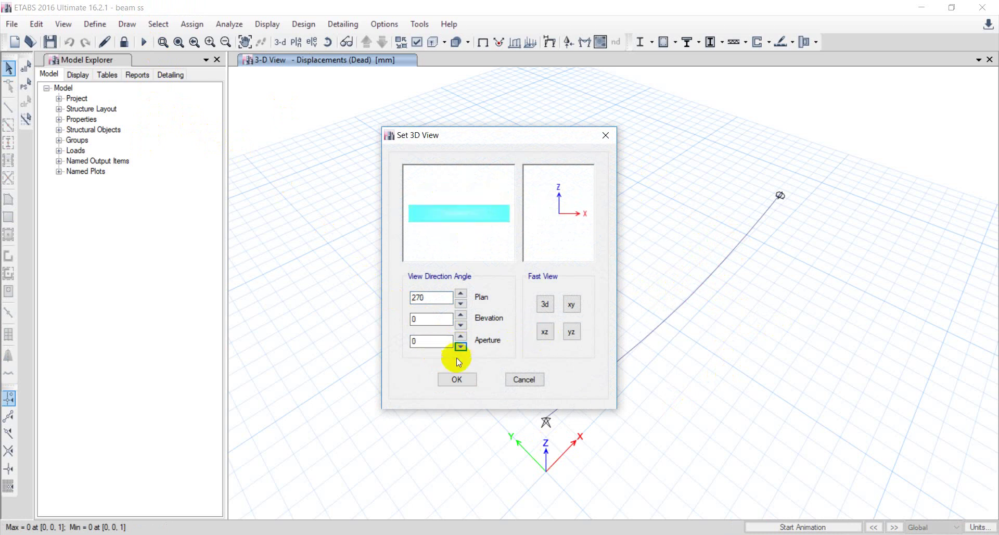
{"action": "left_click", "coordinate": [457, 379]}
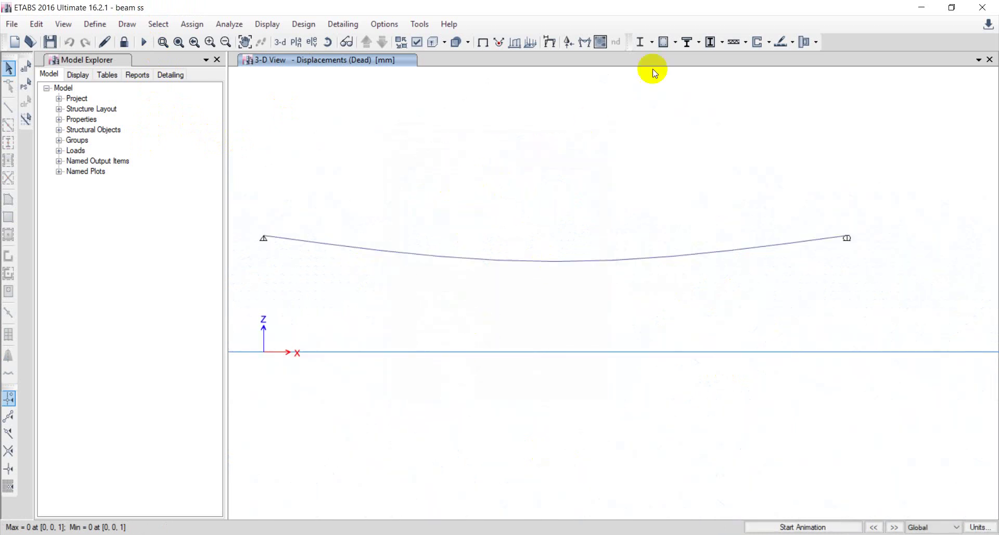
- Run the concrete frame design and open beam B1's shear details at the design basis and shear rebar tables
{"action": "left_click", "coordinate": [664, 43]}
{"action": "left_click", "coordinate": [606, 236]}
{"action": "right_click", "coordinate": [606, 237]}
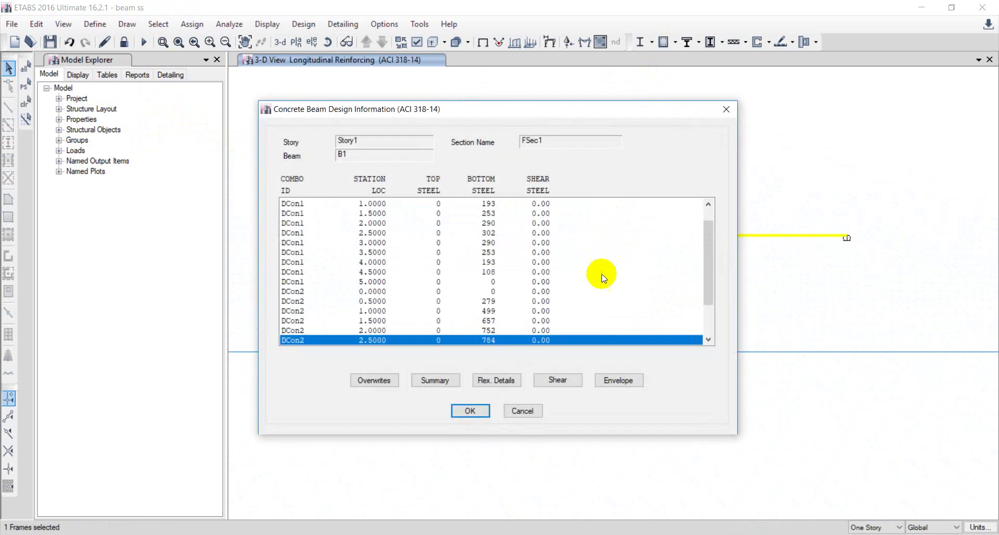
{"action": "left_click", "coordinate": [579, 383]}
{"action": "scroll", "coordinate": [527, 353], "scroll_direction": "down", "scroll_amount": 15}
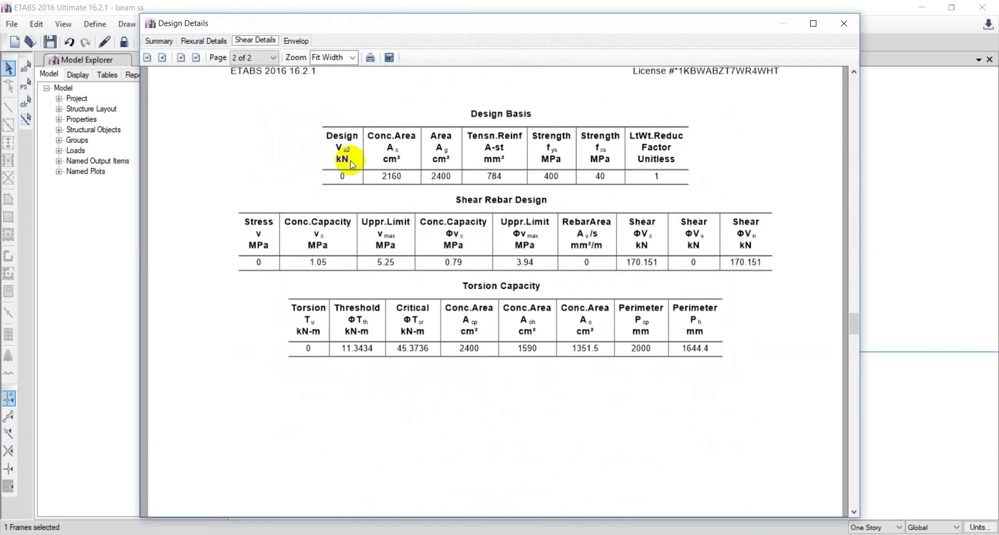
- Switch to the R document in Word and complete the V_u2 equation as V_u2 = 72 kN
{"action": "key", "text": "alt+Tab"}
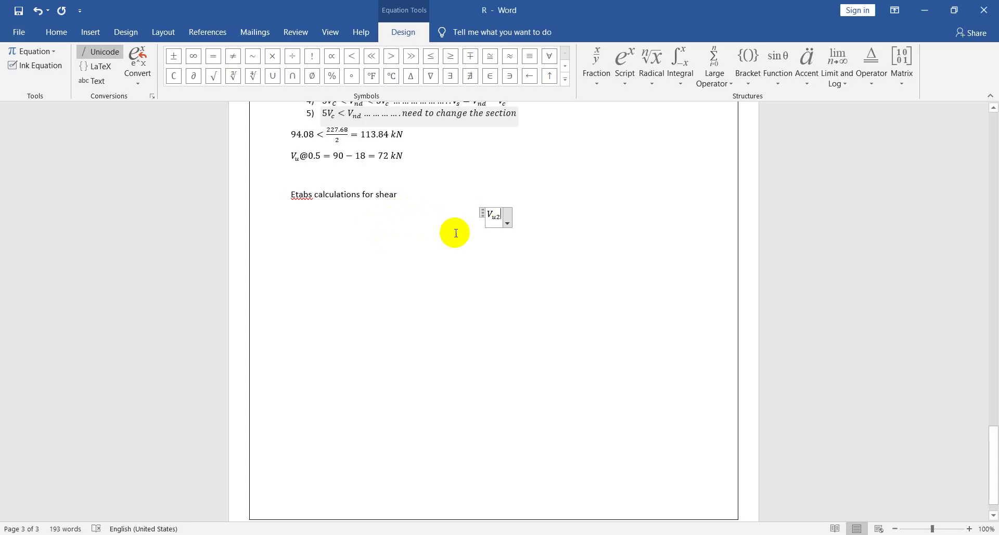
{"action": "type", "text": "= "}
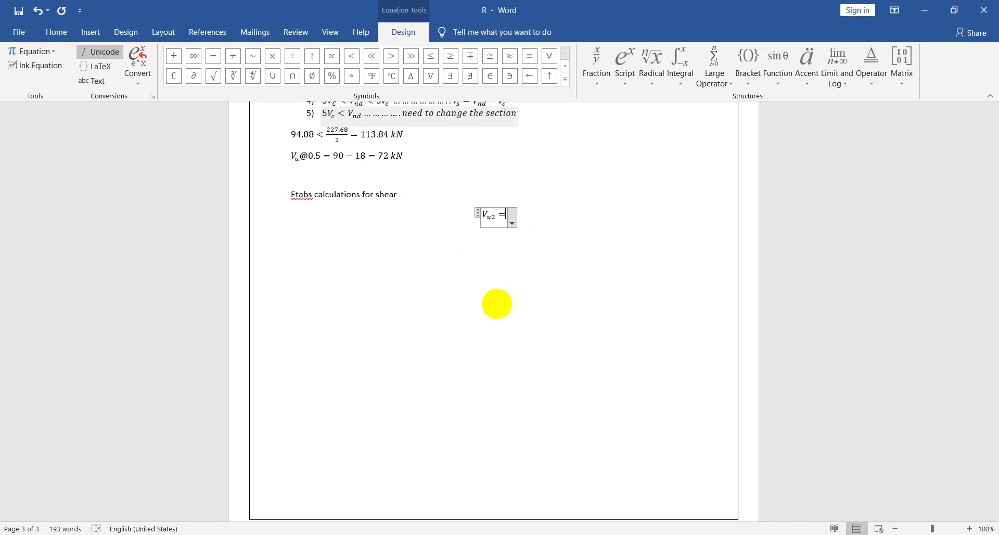
{"action": "type", "text": "72"}
{"action": "left_click", "coordinate": [497, 304]}
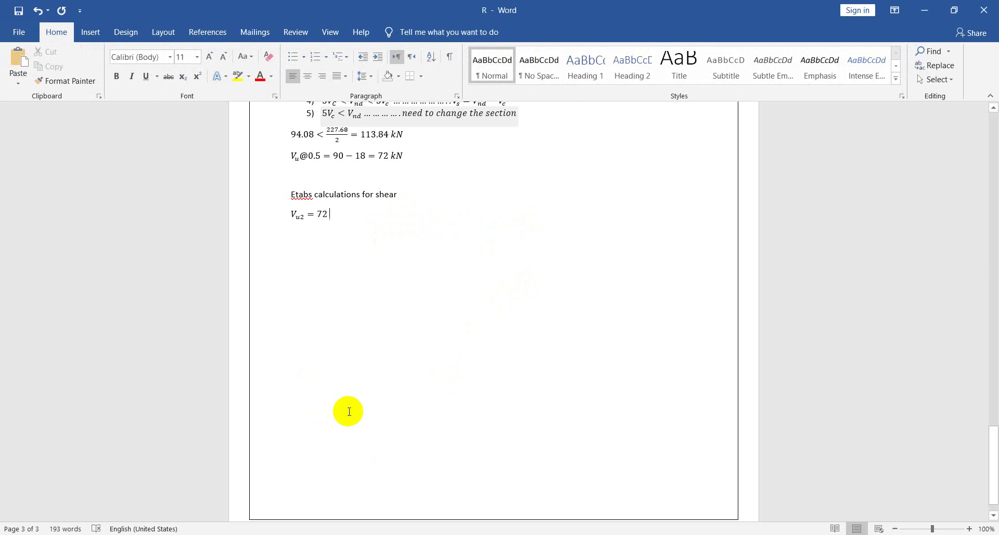
{"action": "key", "text": "Left"}
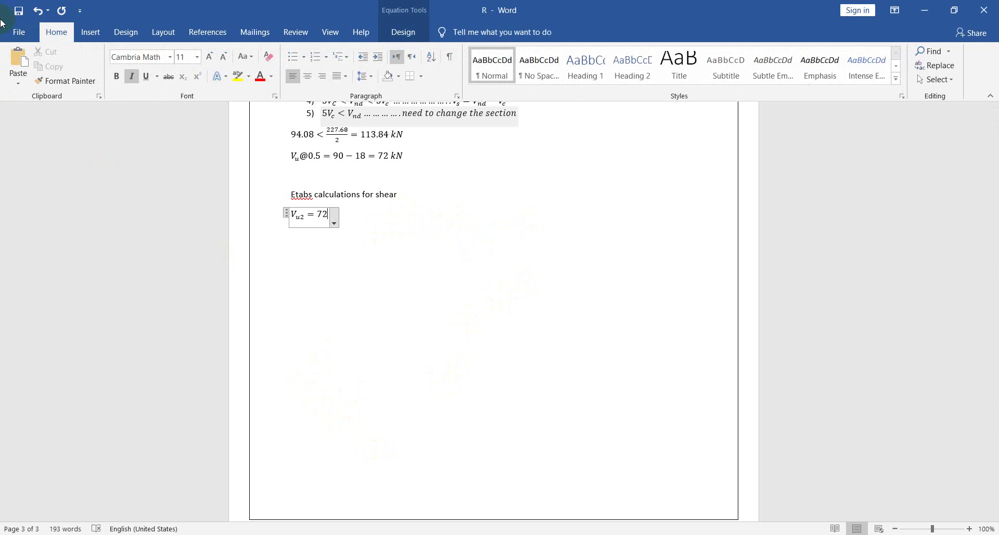
{"action": "type", "text": "kN"}
{"action": "key", "text": "Right"}
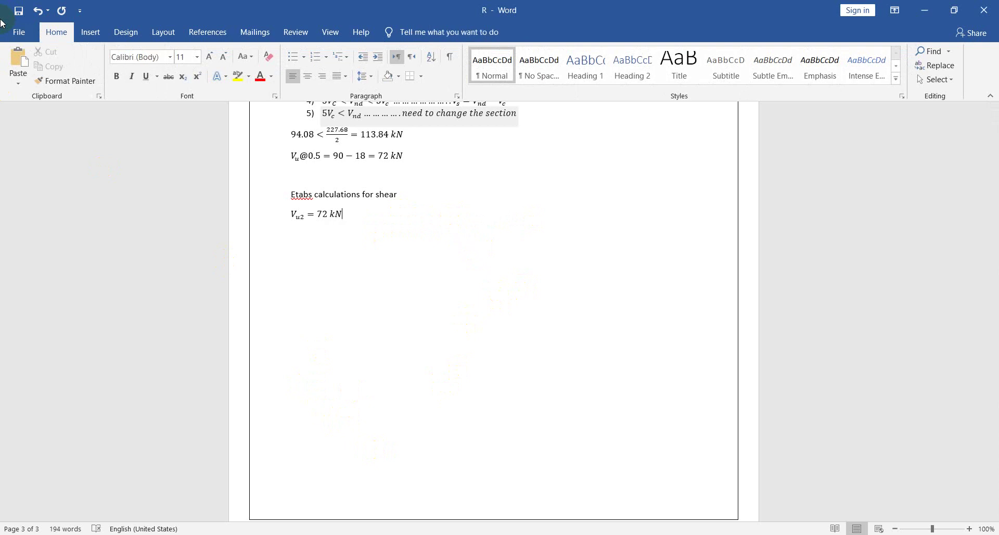
- Start an equation with "A_c =" below the V_u2 line, checking the area symbols in the ETABS design basis table
{"action": "key", "text": "alt+equal"}
{"action": "type", "text": "A"}
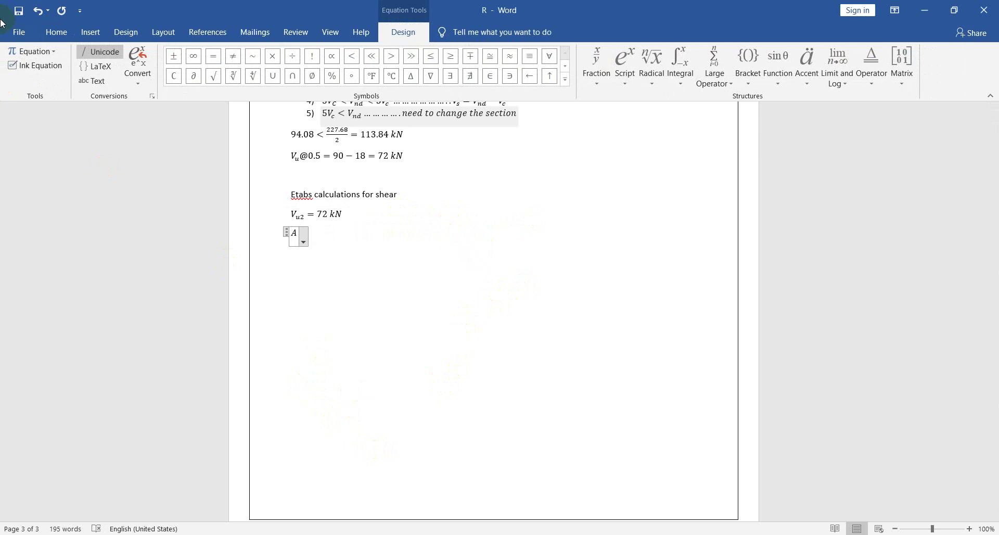
{"action": "type", "text": "_"}
{"action": "type", "text": "="}
{"action": "key", "text": "alt+Tab"}
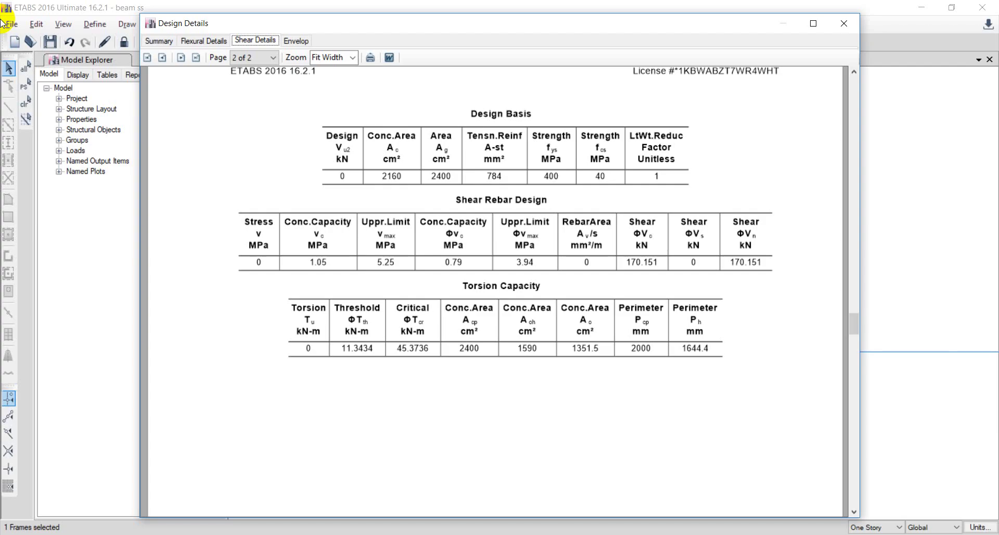
{"action": "key", "text": "alt+Tab"}
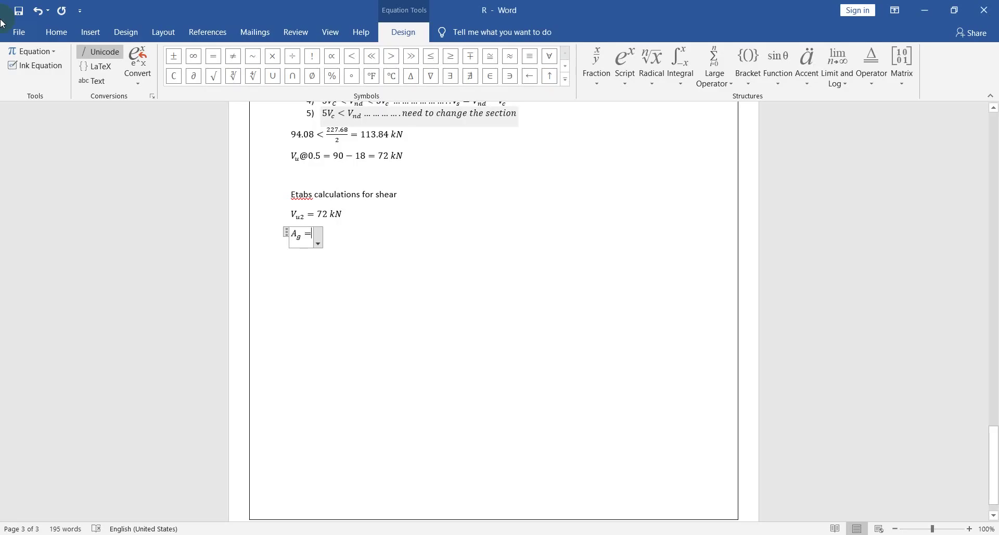
{"action": "key", "text": "BackSpace"}
{"action": "key", "text": "BackSpace"}
{"action": "key", "text": "BackSpace"}
{"action": "type", "text": "_c ="}
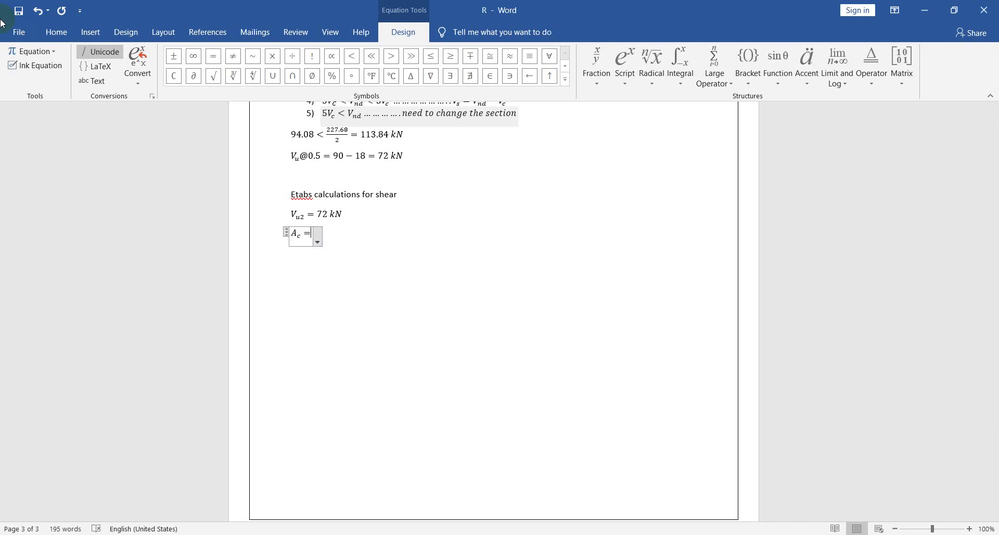
- Extend the A_c equation with "bd = 400 × 540 =", consulting the ETABS shear design tables
{"action": "type", "text": " bd ="}
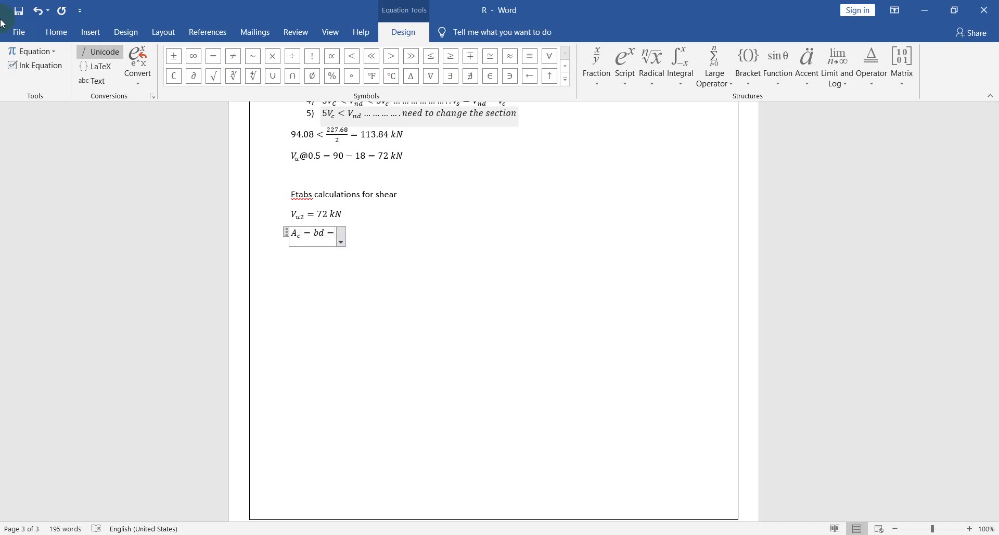
{"action": "type", "text": " 400\r"}
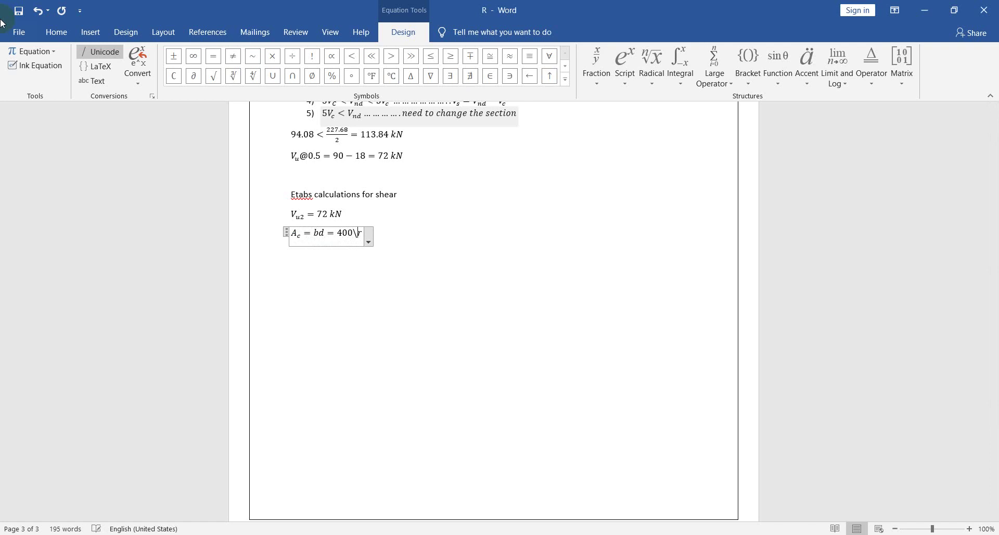
{"action": "type", "text": "imes 340"}
{"action": "key", "text": "alt+Tab"}
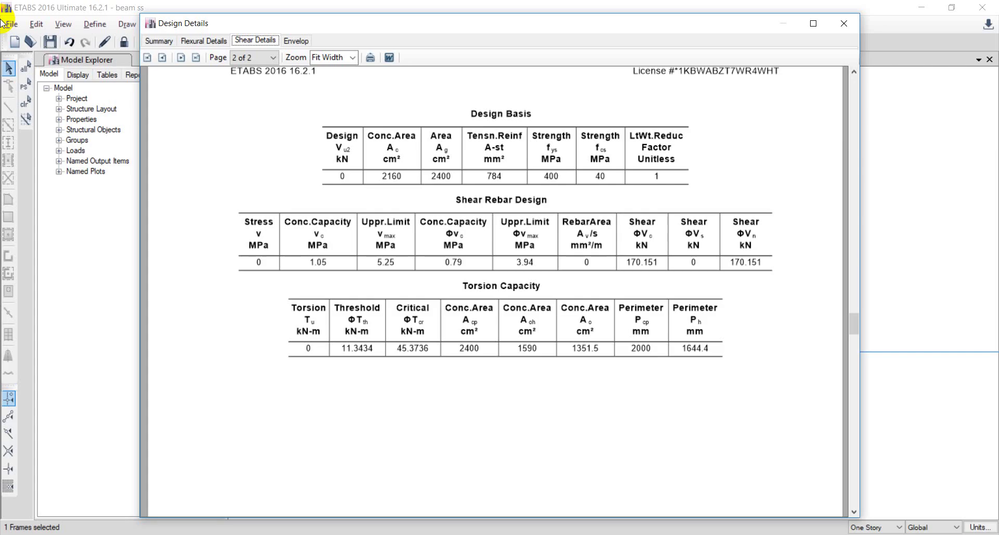
{"action": "key", "text": "alt+Tab"}
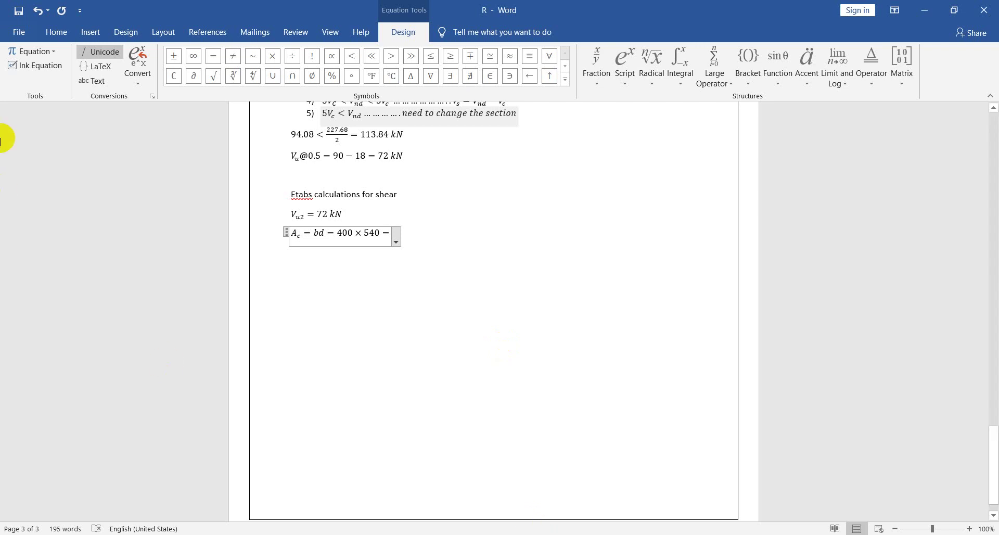
{"action": "right_click", "coordinate": [1, 139]}
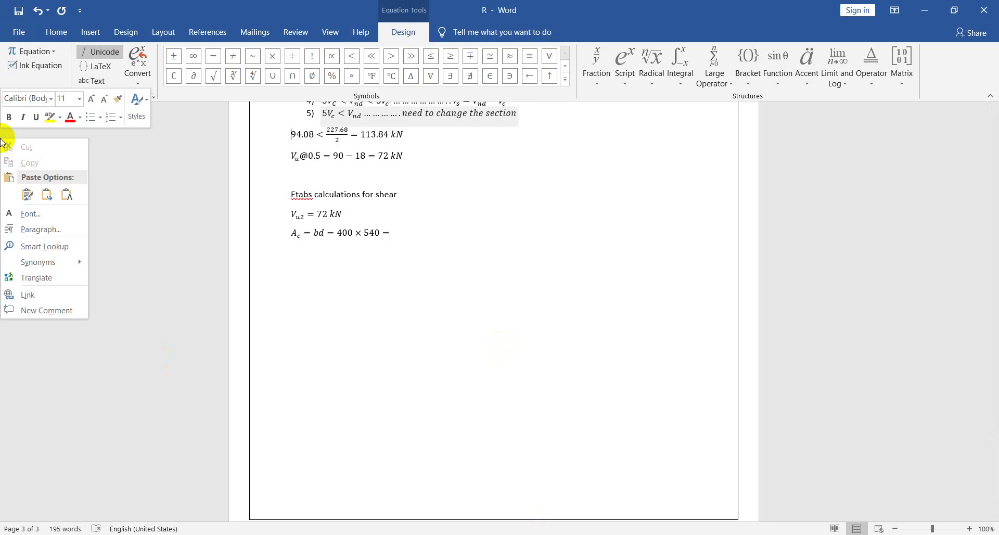
{"action": "left_click", "coordinate": [2, 138]}
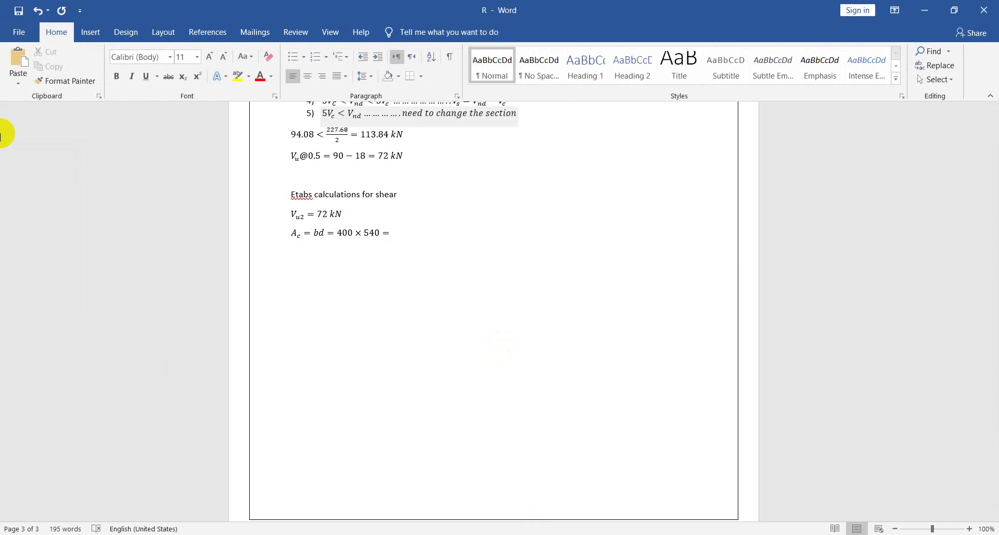
- Complete the A_c equation with the result 2160 cm^4 and insert an empty equation on the line below
{"action": "key", "text": "alt+Tab"}
{"action": "key", "text": "alt+Tab"}
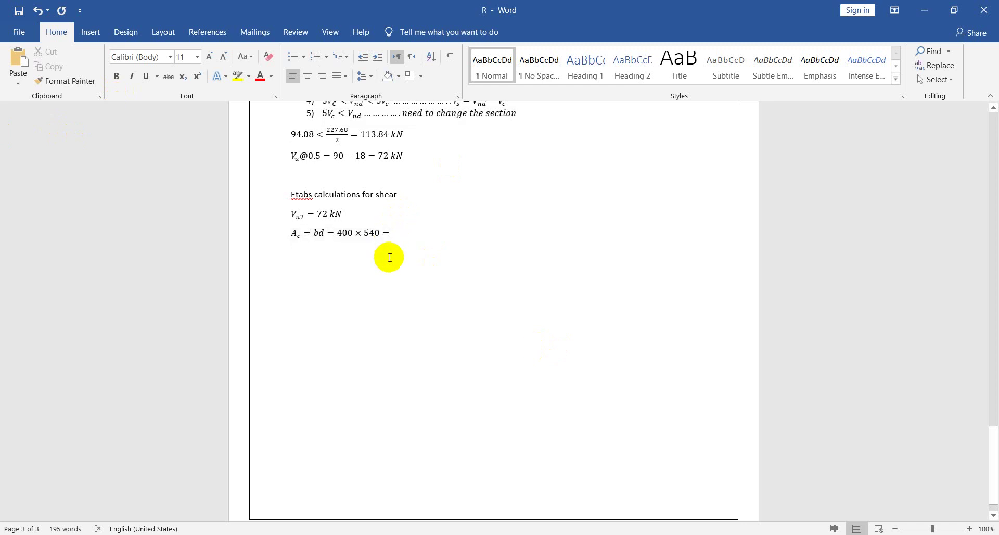
{"action": "left_click", "coordinate": [389, 239]}
{"action": "type", "text": "21"}
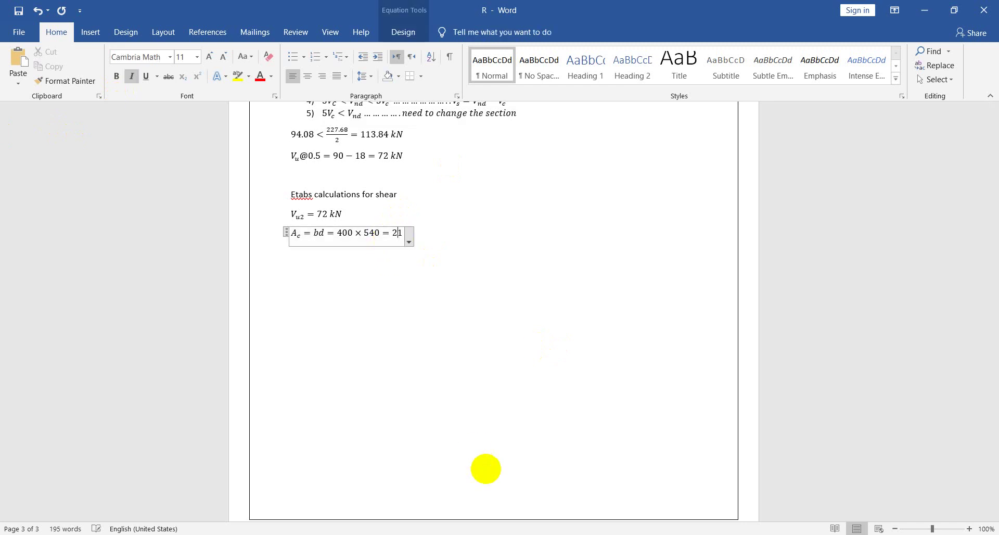
{"action": "type", "text": "60 cm^4"}
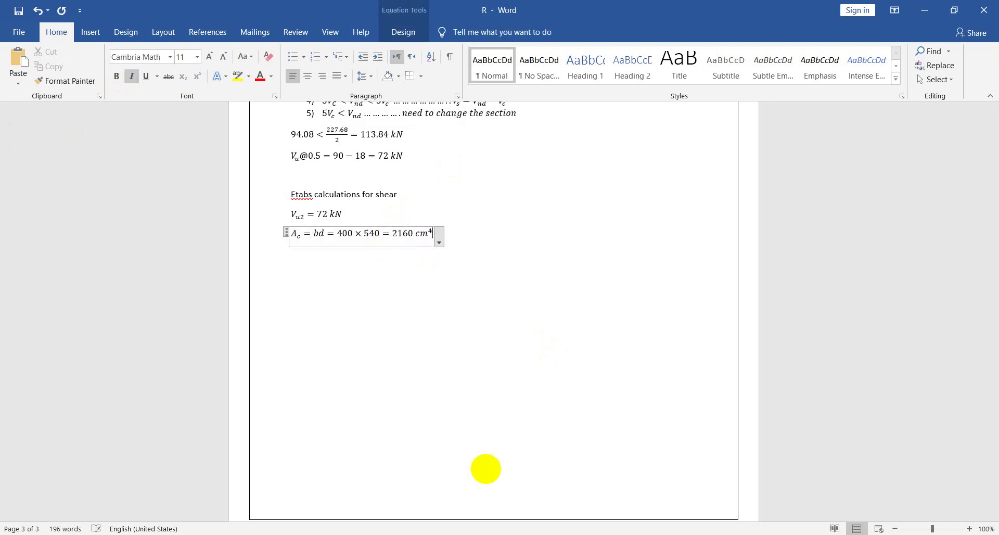
{"action": "key", "text": "Return"}
{"action": "key", "text": "BackSpace"}
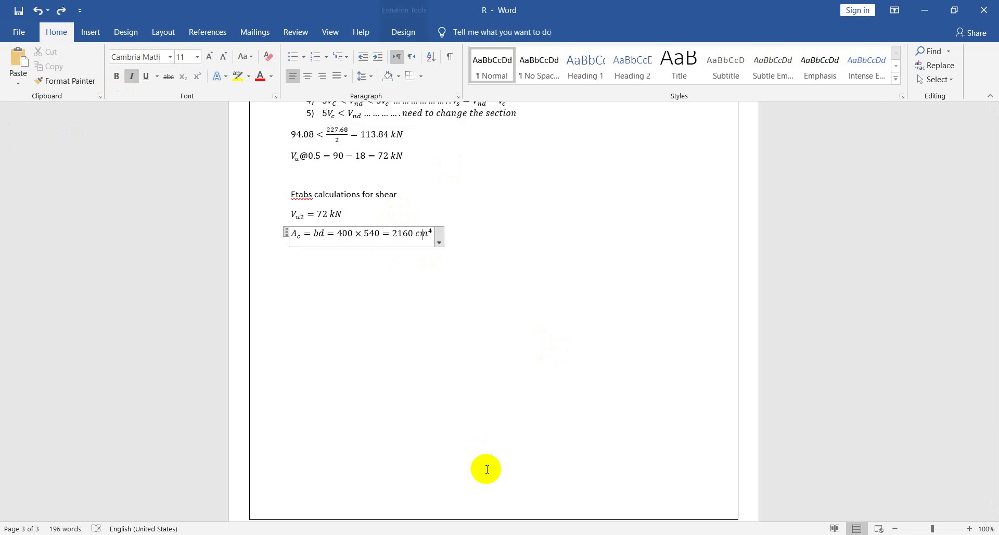
{"action": "key", "text": "Right"}
{"action": "key", "text": "Return"}
{"action": "key", "text": "alt+equal"}
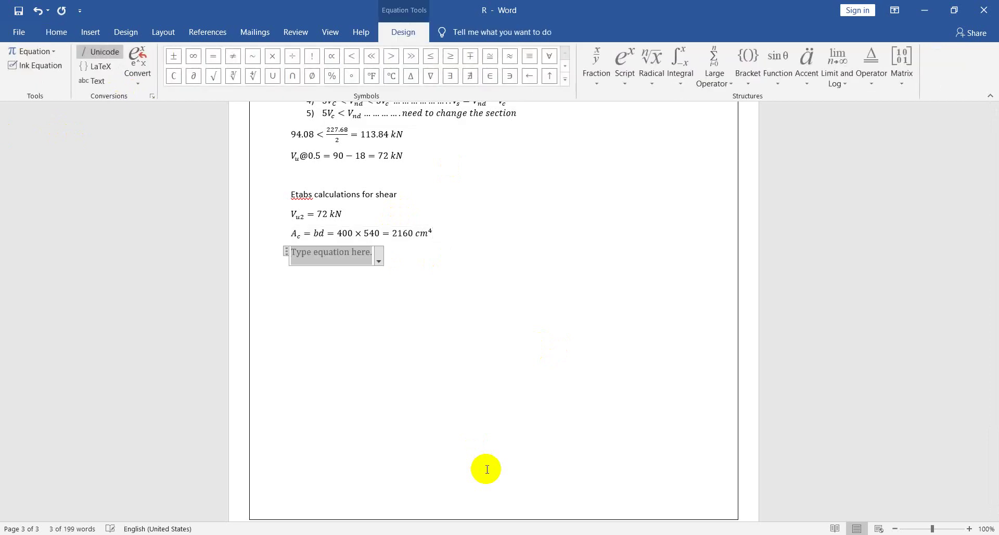
- Write the gross area equation A_g = bh = 400 × 600 = 2400 cm^4 below the A_c line and leave the equation
{"action": "type", "text": "A_g ="}
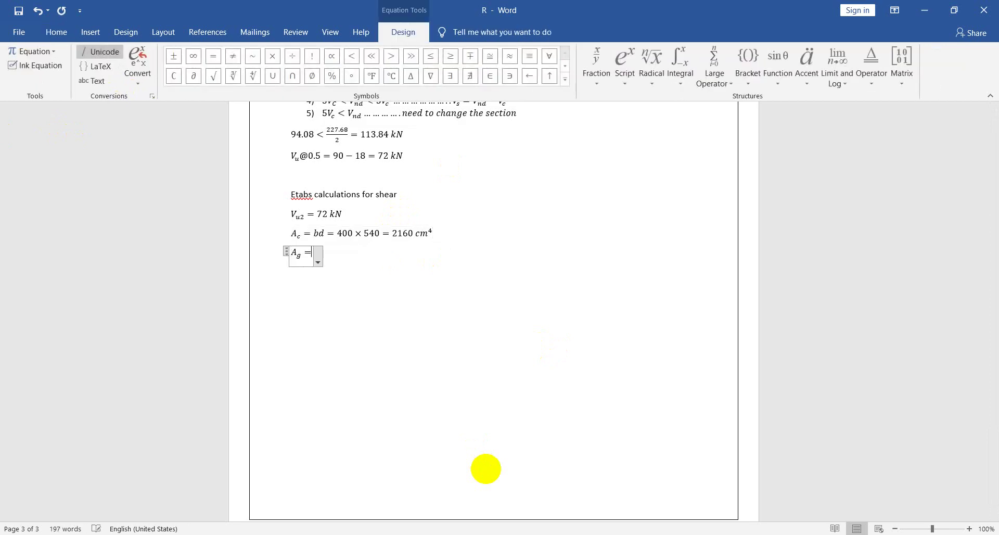
{"action": "type", "text": " bh = 400"}
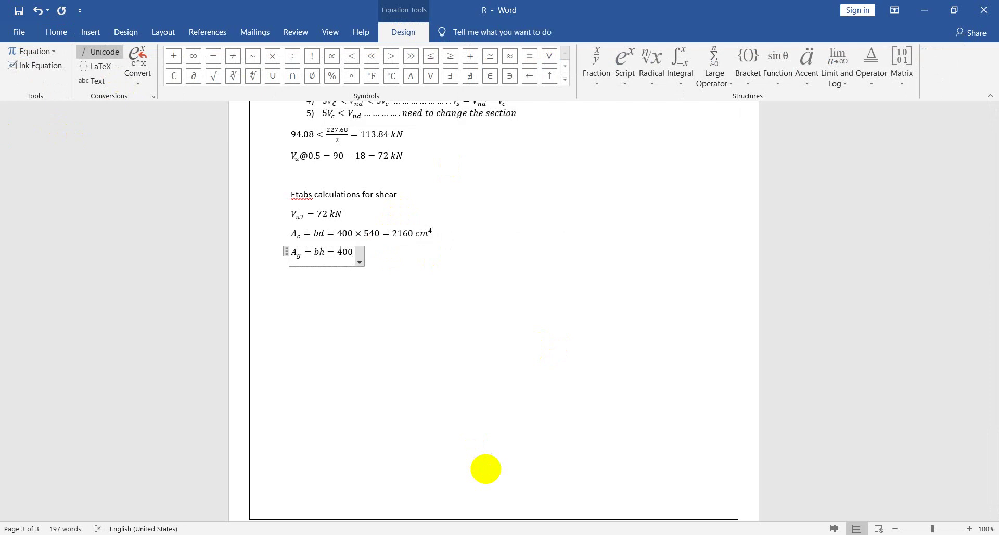
{"action": "type", "text": "×"}
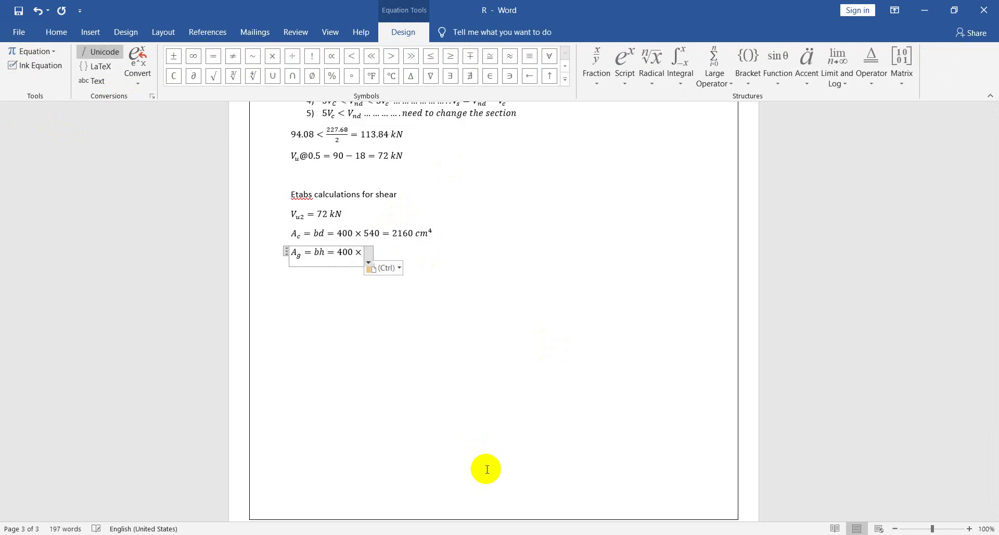
{"action": "type", "text": "600 = "}
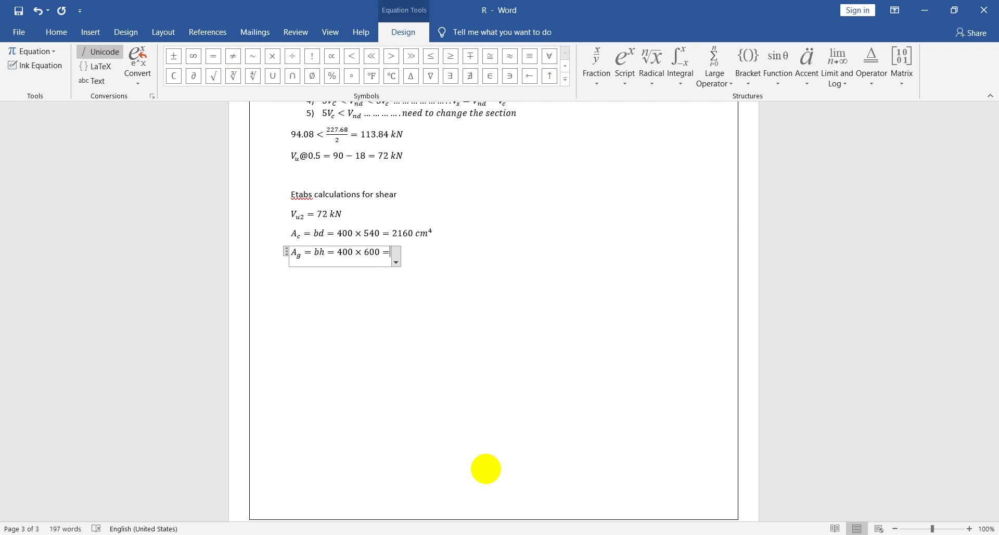
{"action": "type", "text": "2400 m"}
{"action": "key", "text": "BackSpace"}
{"action": "type", "text": "cm^4"}
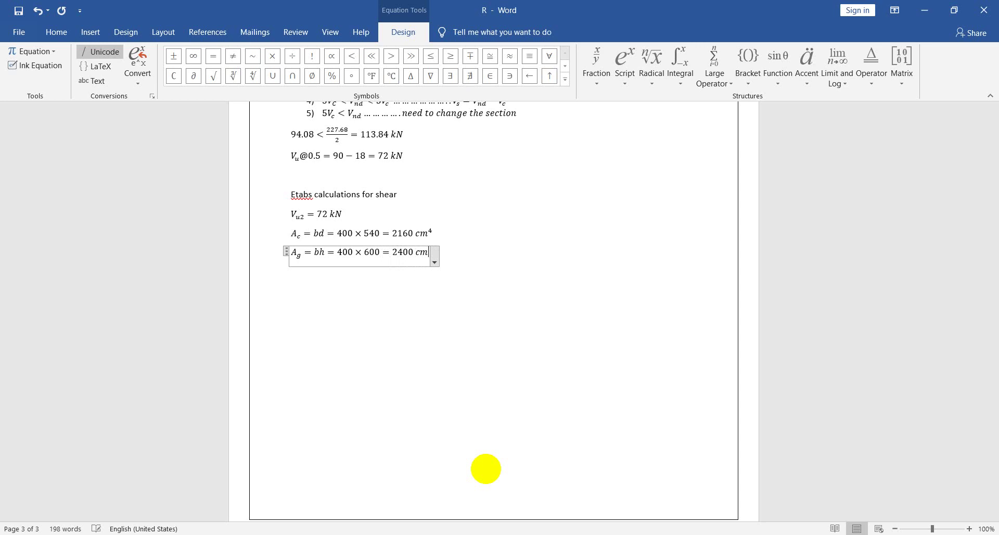
{"action": "left_click", "coordinate": [485, 469]}
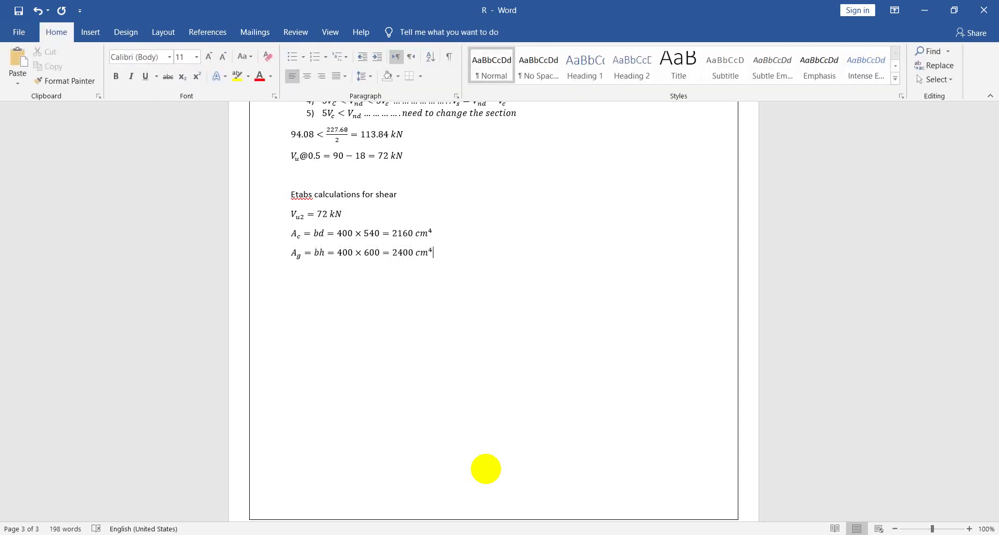
- Examine the ETABS shear design tables, then look back through the Word document's earlier shear and flexural calculations
{"action": "key", "text": "alt+Tab"}
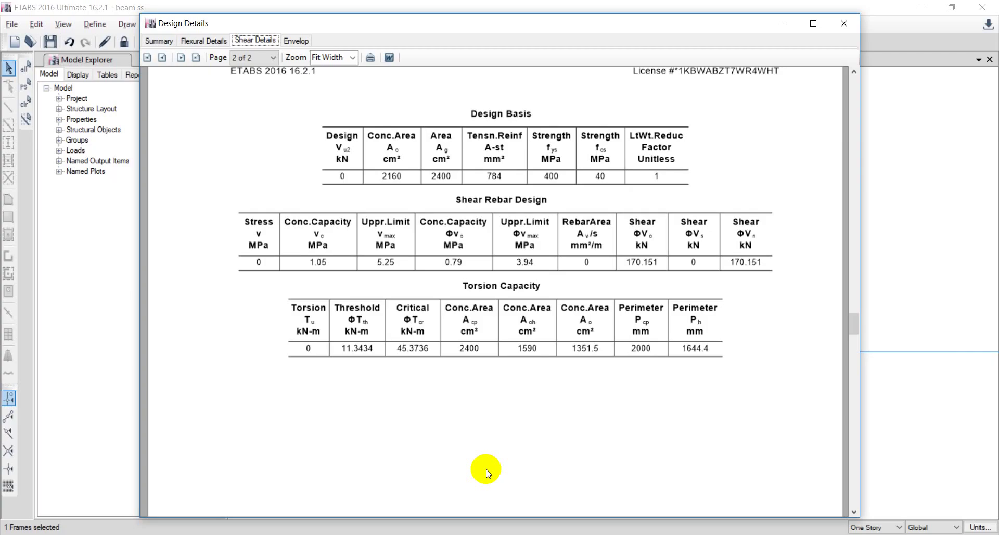
{"action": "key", "text": "alt+Tab"}
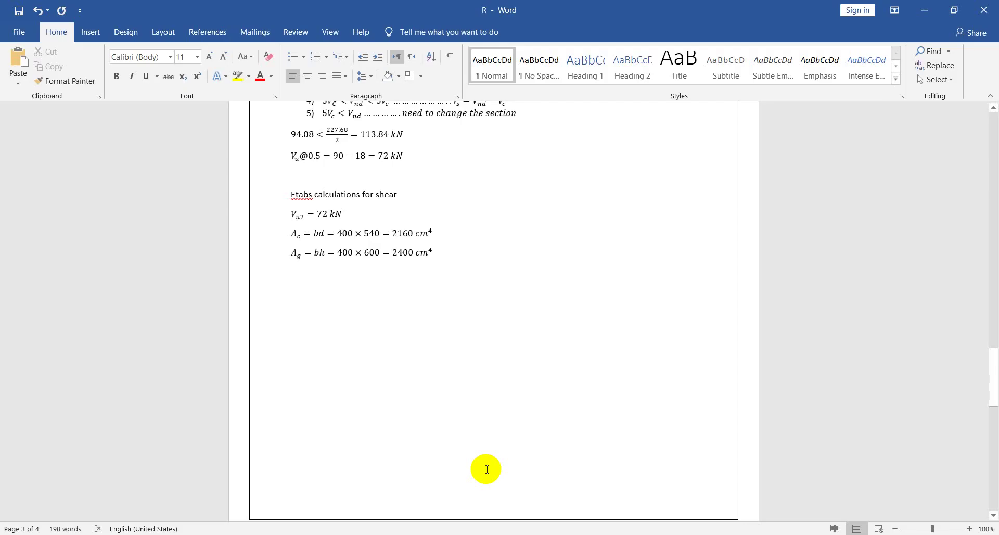
{"action": "right_click", "coordinate": [487, 470]}
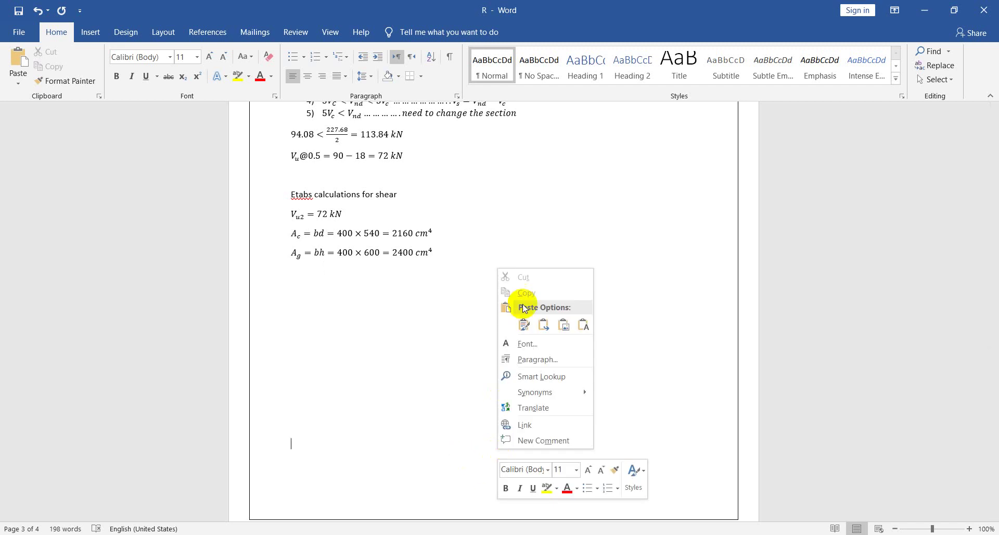
{"action": "key", "text": "Escape"}
{"action": "scroll", "coordinate": [342, 311], "scroll_direction": "up", "scroll_amount": 2}
{"action": "scroll", "coordinate": [342, 310], "scroll_direction": "up", "scroll_amount": 12}
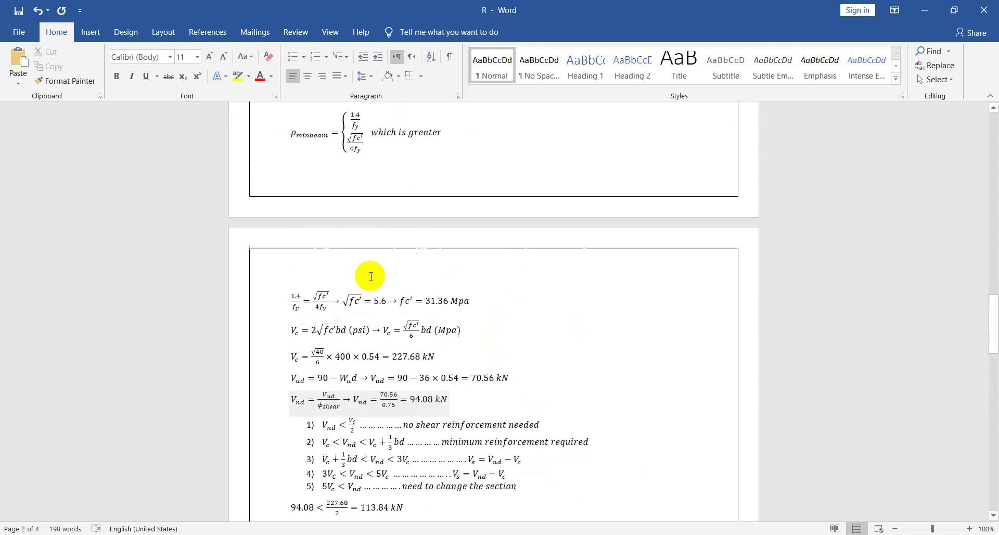
{"action": "scroll", "coordinate": [520, 208], "scroll_direction": "up", "scroll_amount": 7}
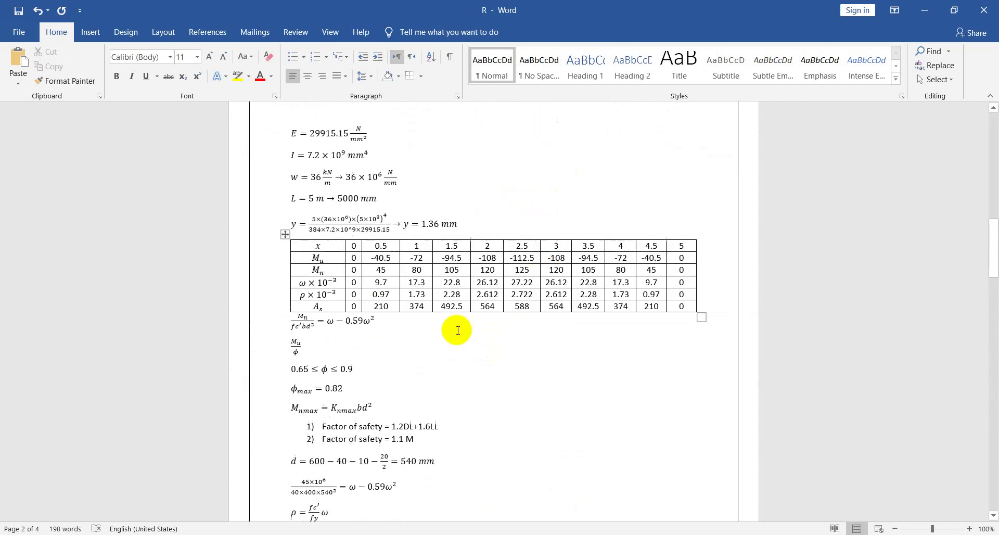
{"action": "scroll", "coordinate": [416, 322], "scroll_direction": "down", "scroll_amount": 4}
{"action": "scroll", "coordinate": [371, 321], "scroll_direction": "down", "scroll_amount": 12}
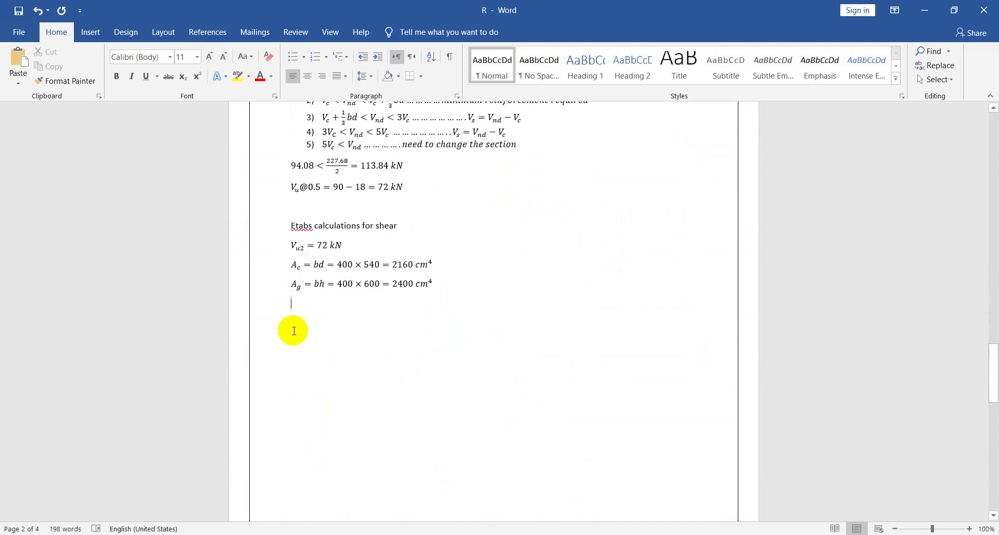
- Switch to ETABS and display the shear design details of beam B1 for combination DCon2 at station 0.5
{"action": "key", "text": "alt+Tab"}
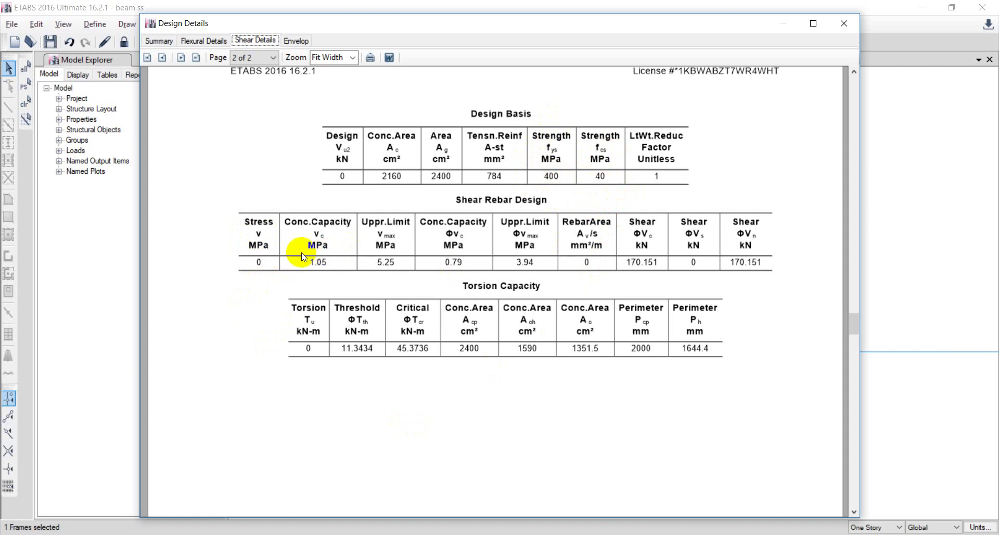
{"action": "scroll", "coordinate": [301, 252], "scroll_direction": "up", "scroll_amount": 5}
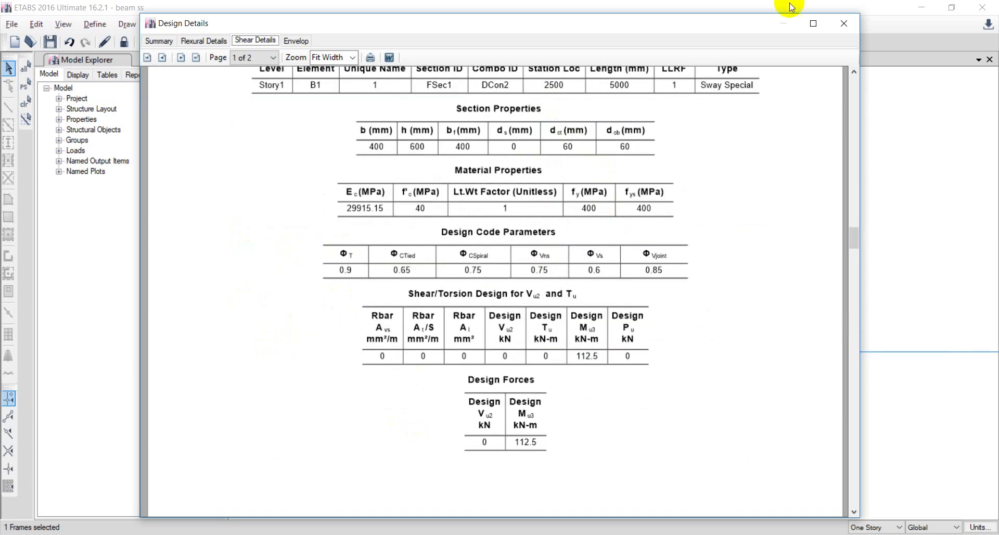
{"action": "left_click", "coordinate": [843, 23]}
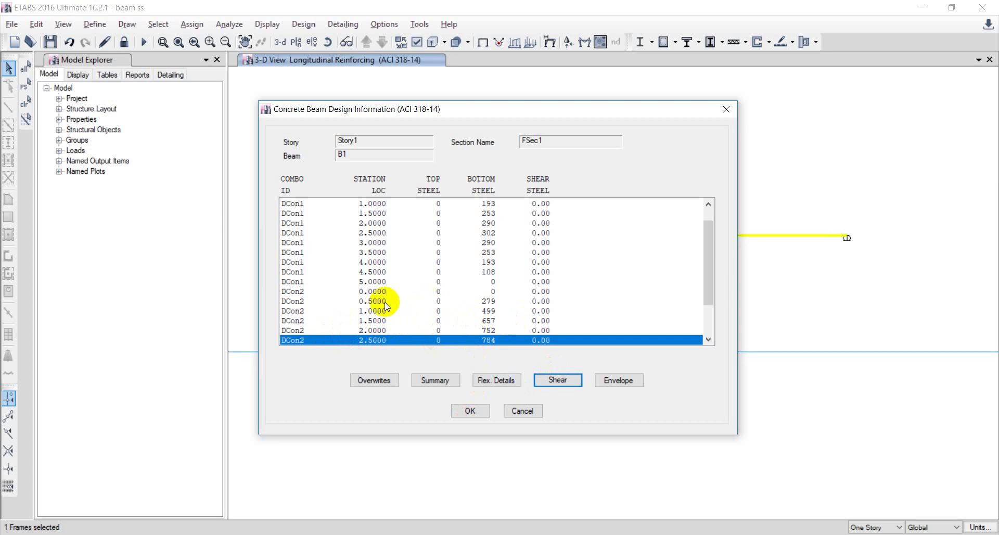
{"action": "left_click", "coordinate": [411, 301]}
{"action": "left_click", "coordinate": [544, 379]}
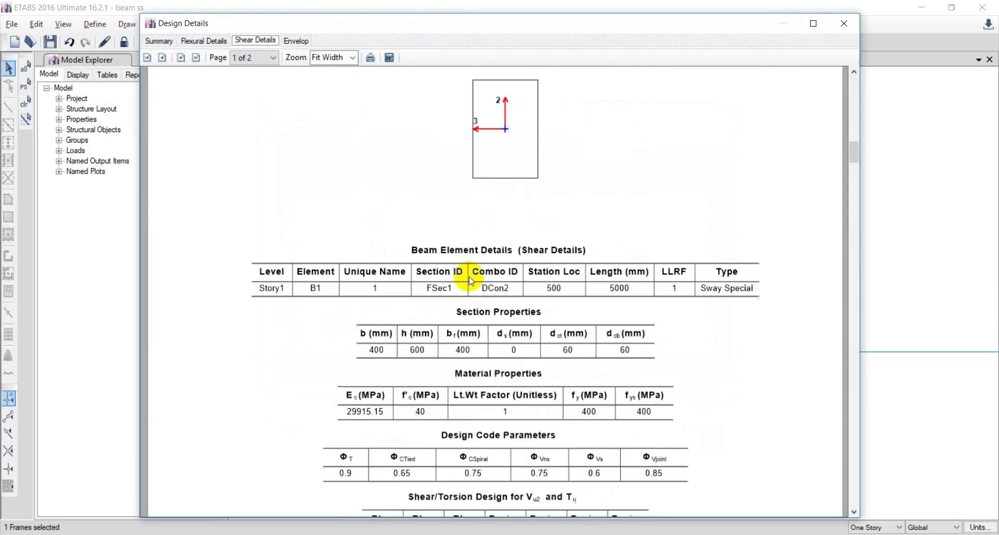
{"action": "scroll", "coordinate": [468, 276], "scroll_direction": "down", "scroll_amount": 10}
- Return to the Word document and write the equation Stress V = V_u2/A_g = 72/216000 = below the A_g line
{"action": "key", "text": "alt+Tab"}
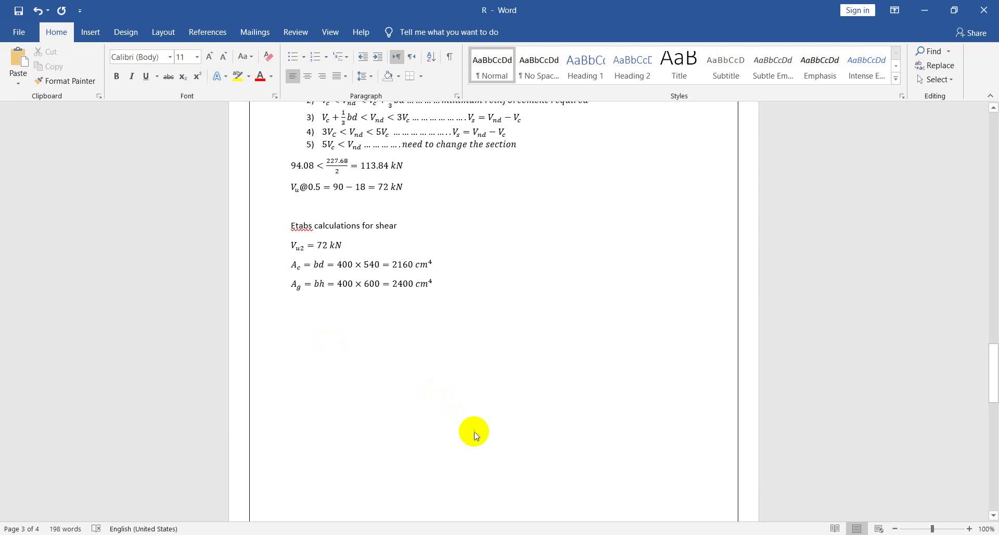
{"action": "key", "text": "alt+equal"}
{"action": "type", "text": "Stres"}
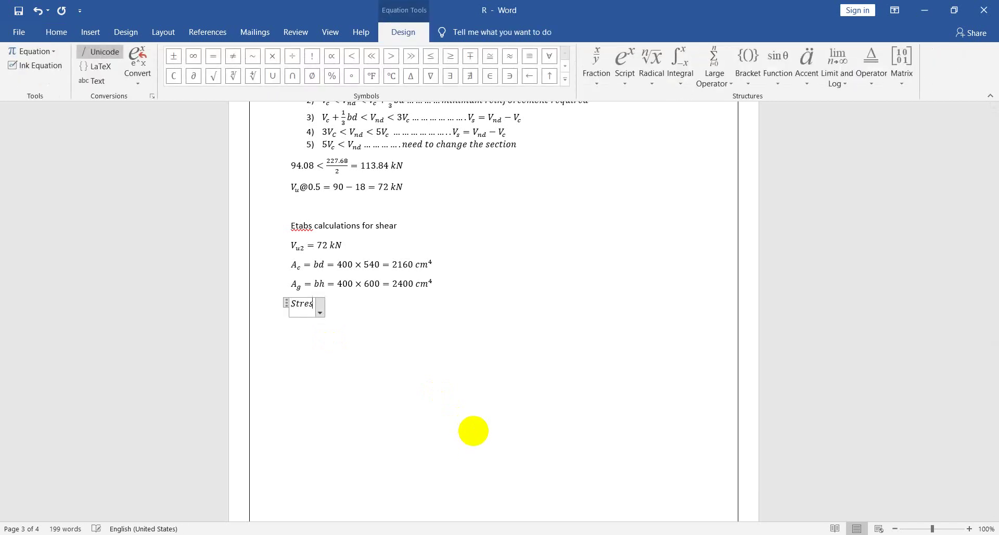
{"action": "type", "text": "s V ="}
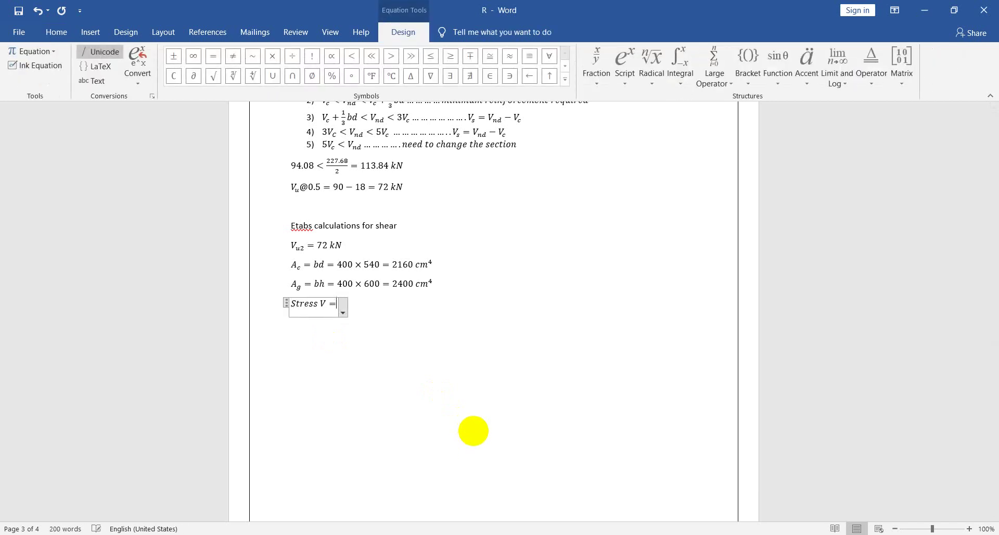
{"action": "type", "text": " V_u2/A_g = "}
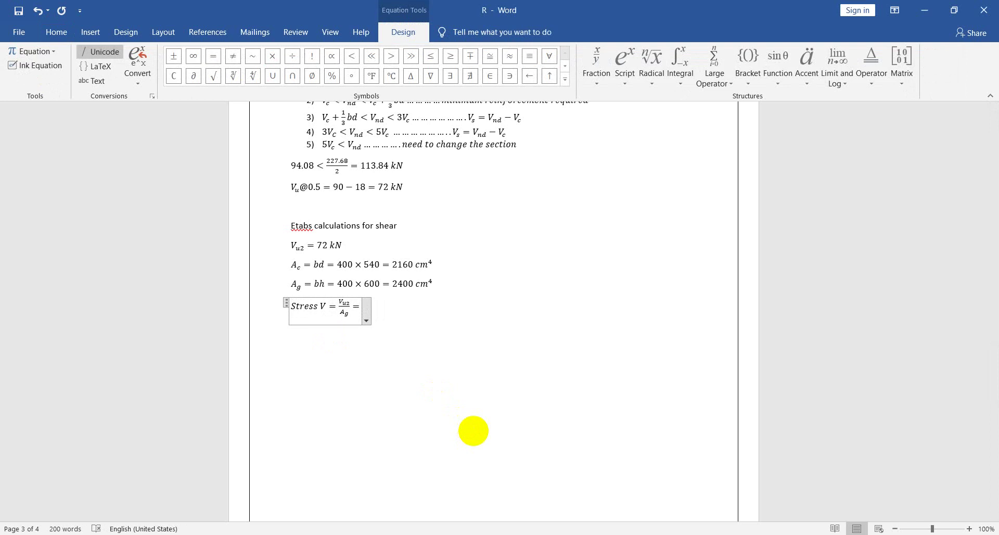
{"action": "type", "text": "72"}
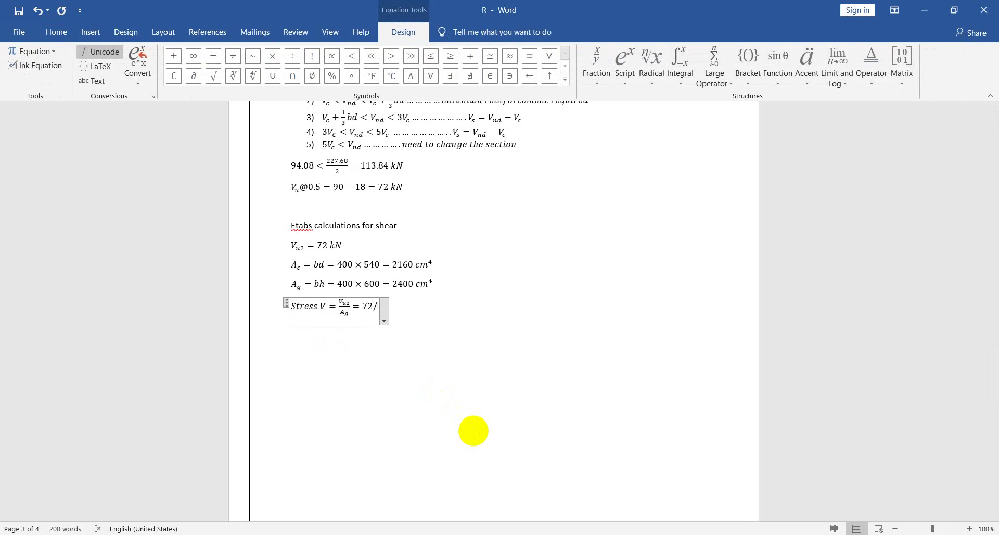
{"action": "type", "text": "/2160"}
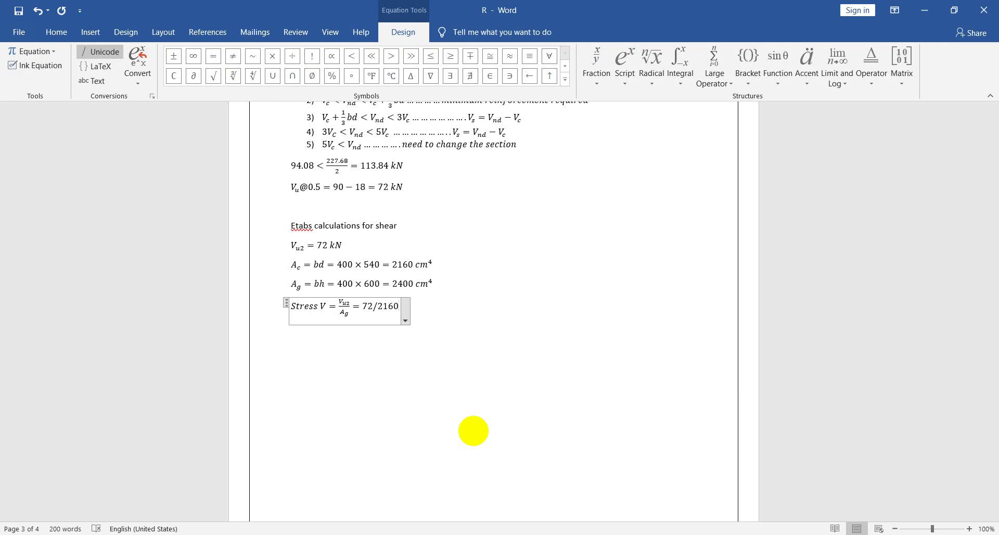
{"action": "type", "text": "00"}
{"action": "key", "text": "space"}
{"action": "type", "text": "="}
{"action": "key", "text": "Return"}
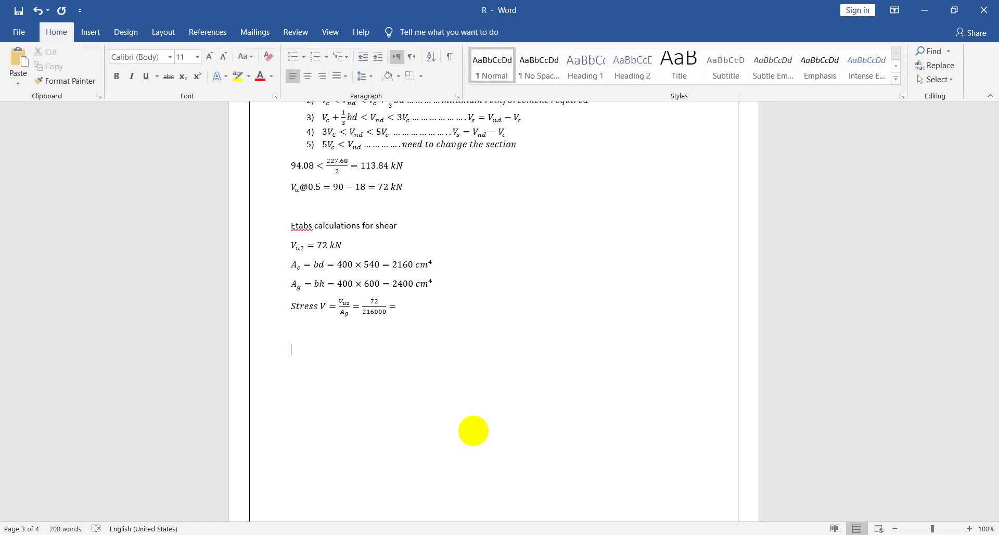
- Change the denominator of the stress fraction to 216 and complete the equation with the result 0.333 Mpa
{"action": "left_click", "coordinate": [384, 311]}
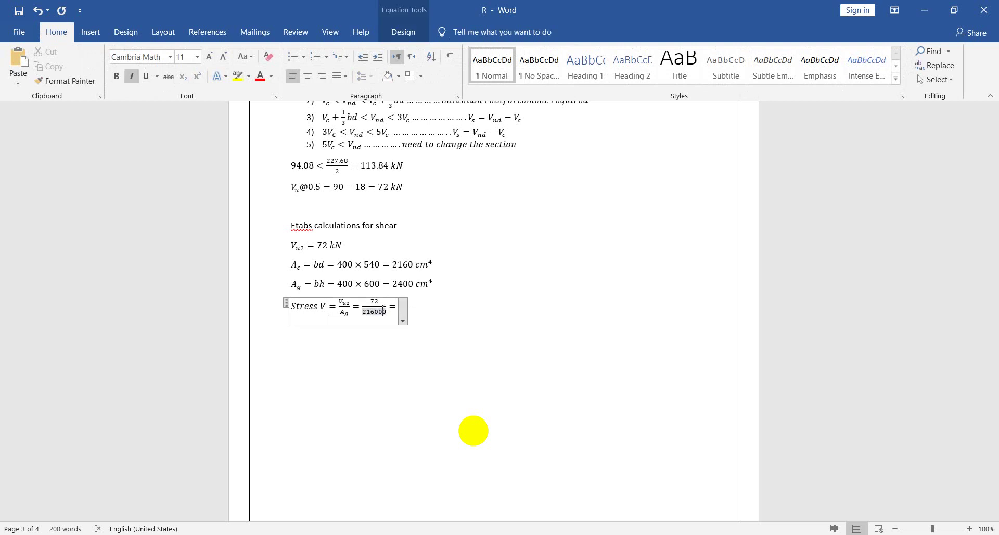
{"action": "key", "text": "BackSpace"}
{"action": "key", "text": "BackSpace"}
{"action": "key", "text": "BackSpace"}
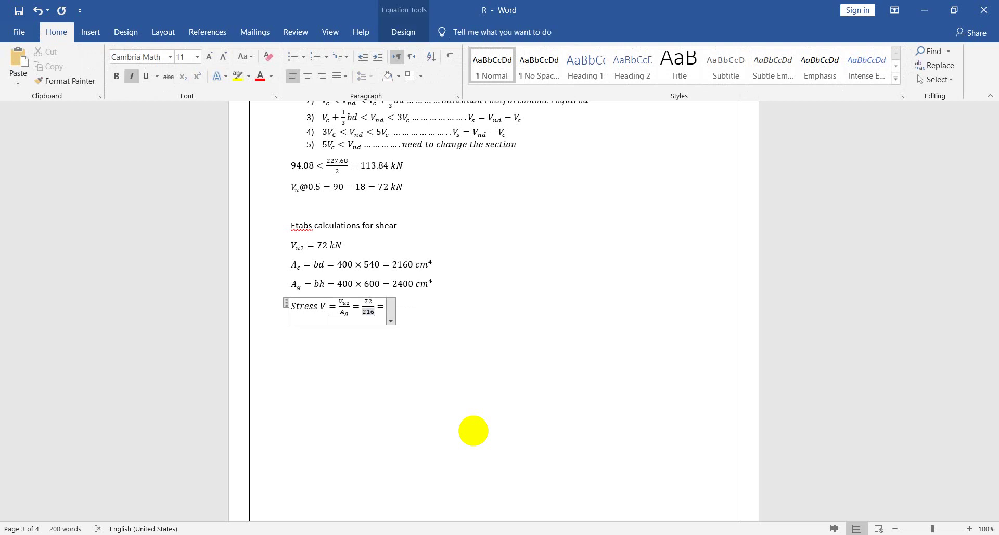
{"action": "key", "text": "Right"}
{"action": "key", "text": "Right"}
{"action": "left_click", "coordinate": [474, 431]}
{"action": "type", "text": "0.333"}
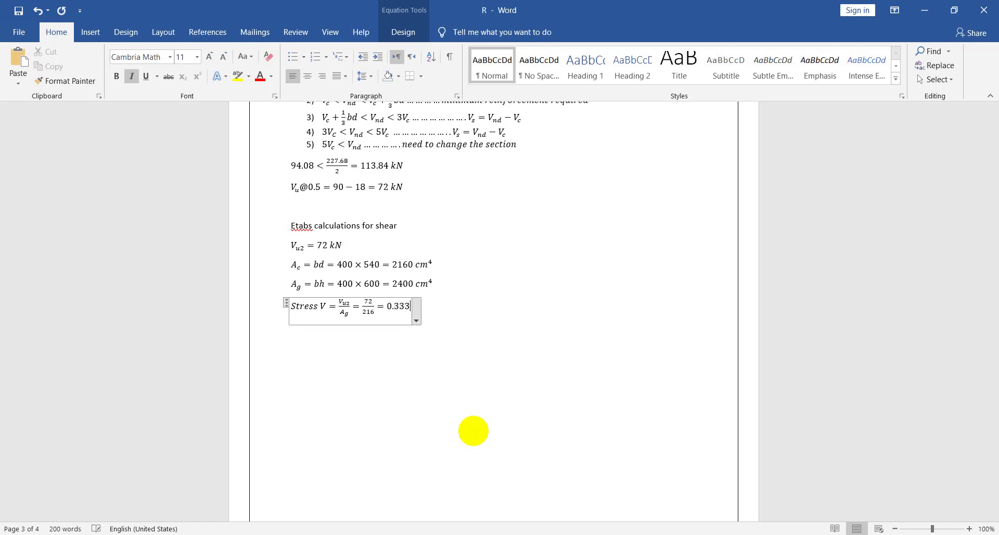
{"action": "type", "text": " Mpa"}
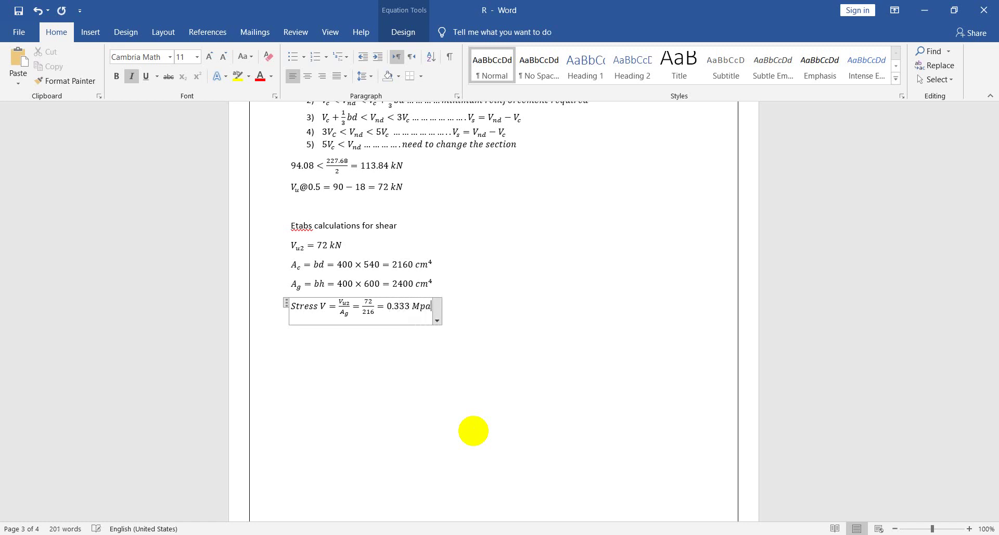
{"action": "left_click", "coordinate": [473, 431]}
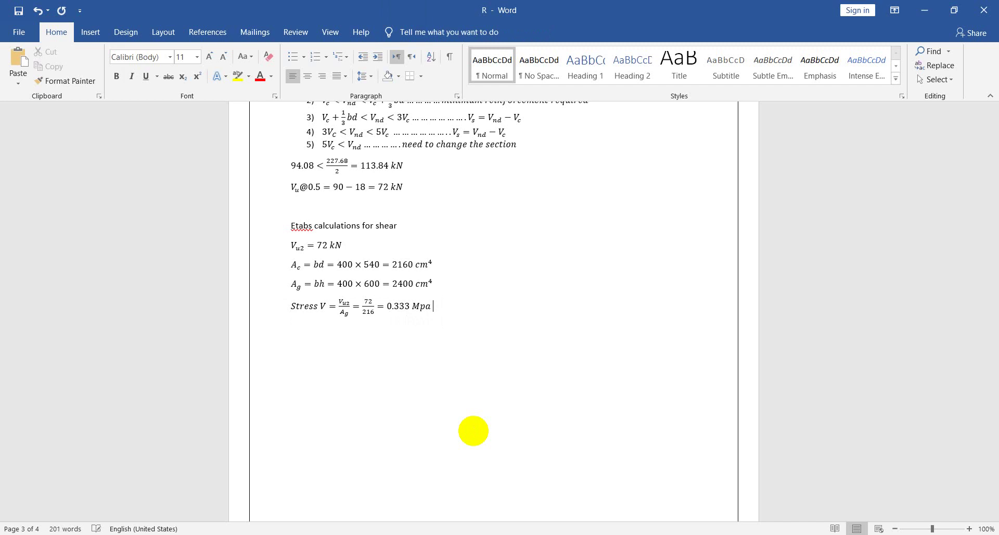
- Check the stress in the ETABS shear rebar table, then start a Word equation labelled "conc. capacity" below the Stress line
{"action": "key", "text": "alt+Tab"}
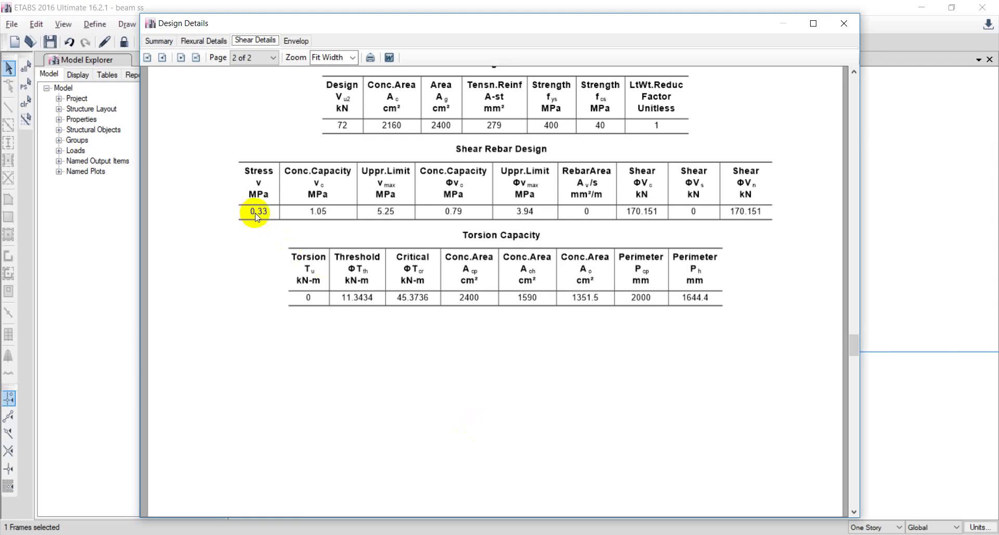
{"action": "key", "text": "alt+Tab"}
{"action": "key", "text": "alt+Tab"}
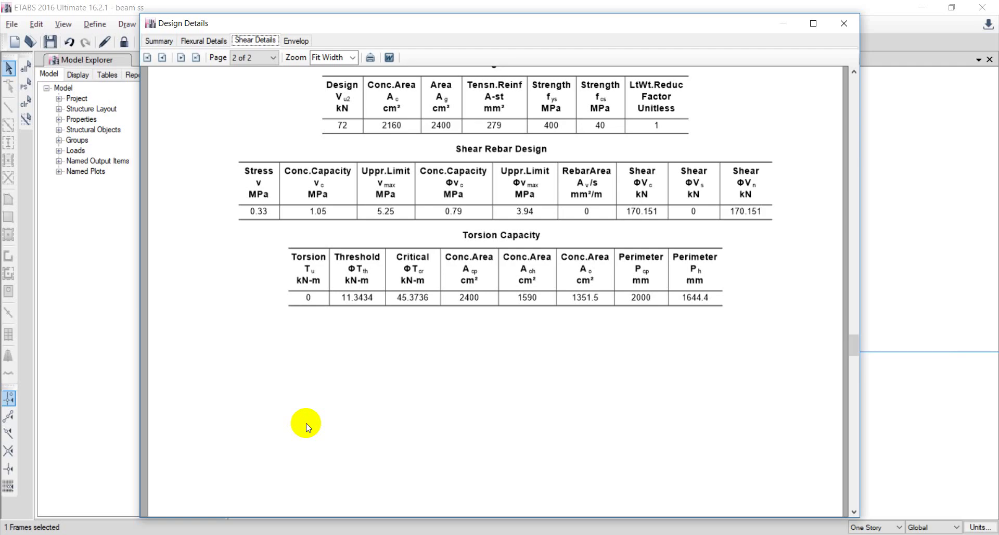
{"action": "key", "text": "alt+Tab"}
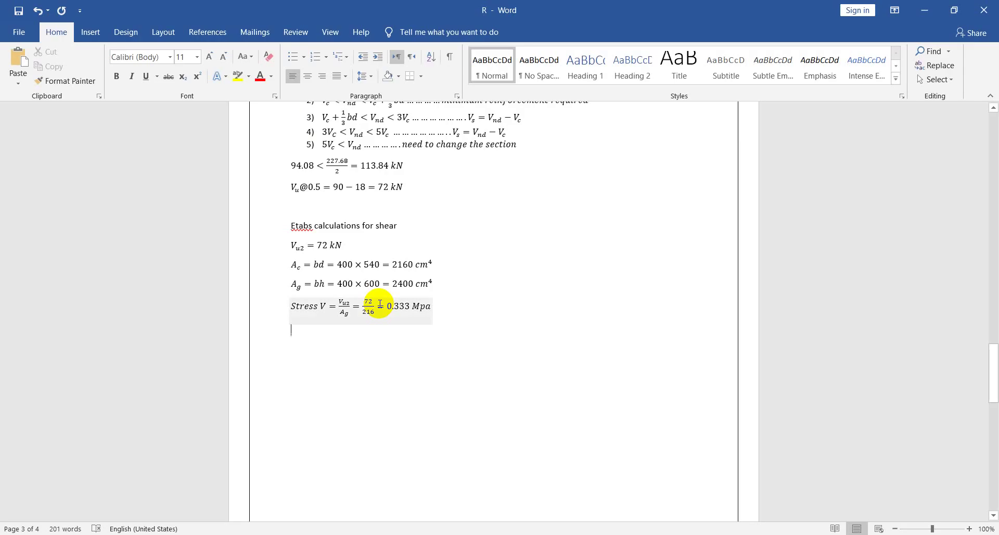
{"action": "key", "text": "alt+equal"}
{"action": "type", "text": "conc."}
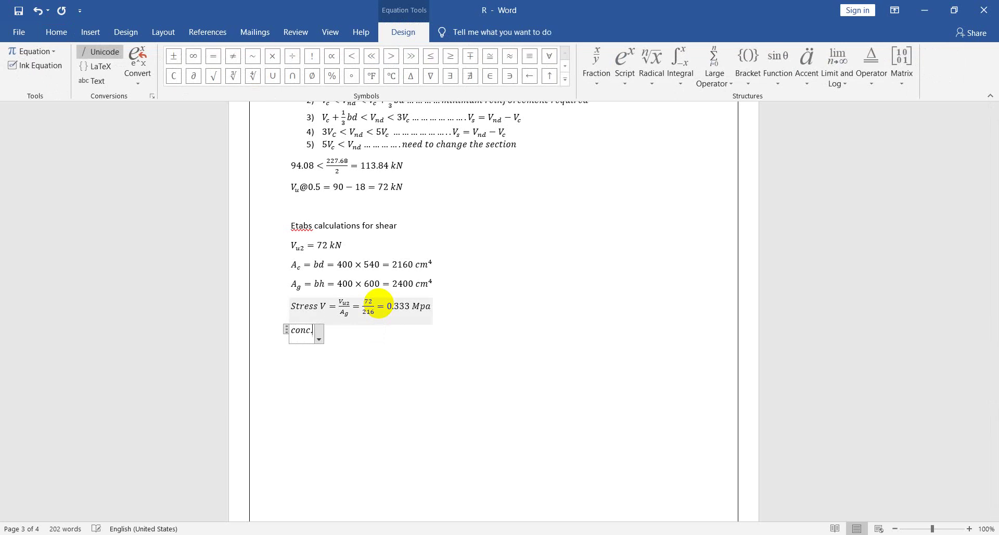
{"action": "type", "text": " capac"}
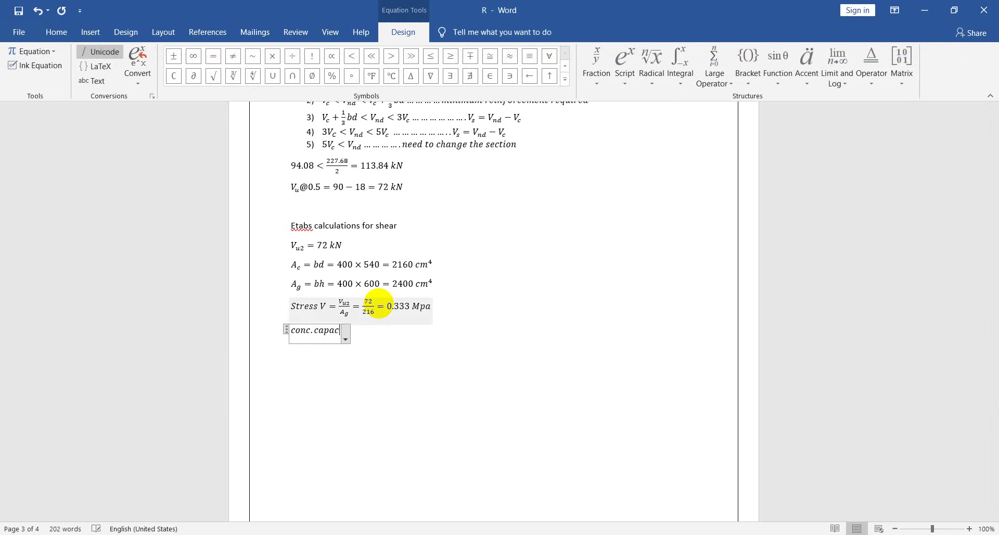
{"action": "type", "text": "ity"}
- Continue the conc. capacity equation with V_c = V_c/A_g =, taking the symbol from the ETABS table
{"action": "key", "text": "alt+Tab"}
{"action": "key", "text": "alt+Tab"}
{"action": "type", "text": "V"}
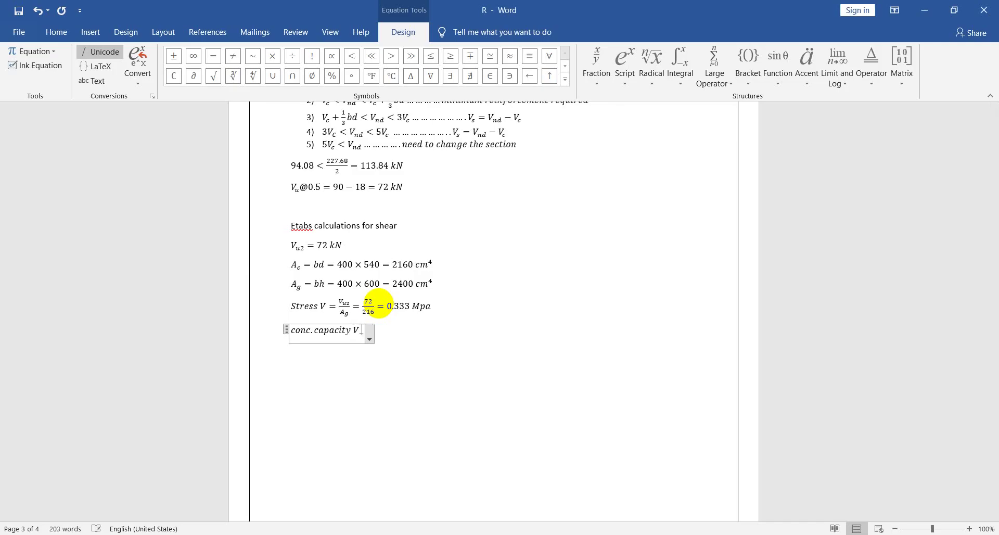
{"action": "type", "text": "_c=V_c"}
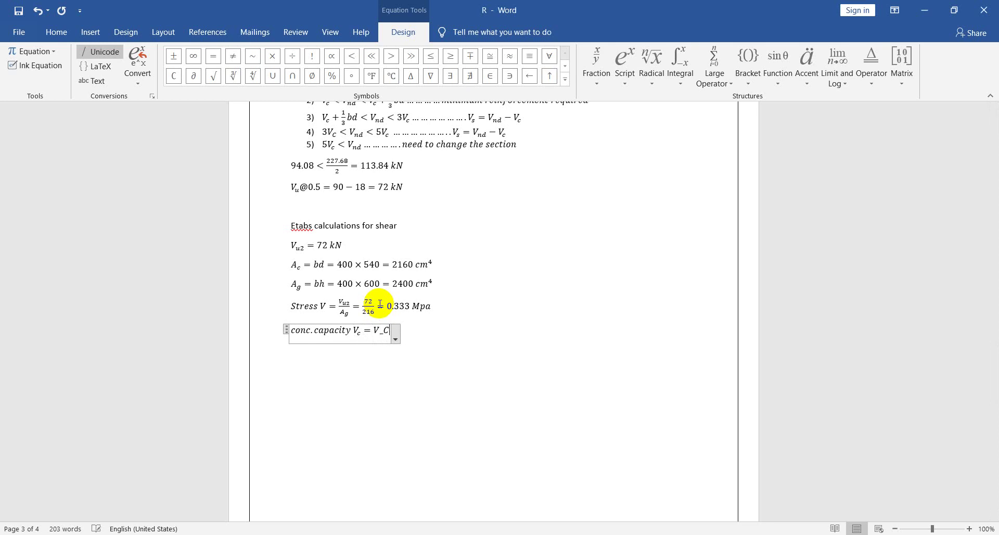
{"action": "type", "text": "/A_g ="}
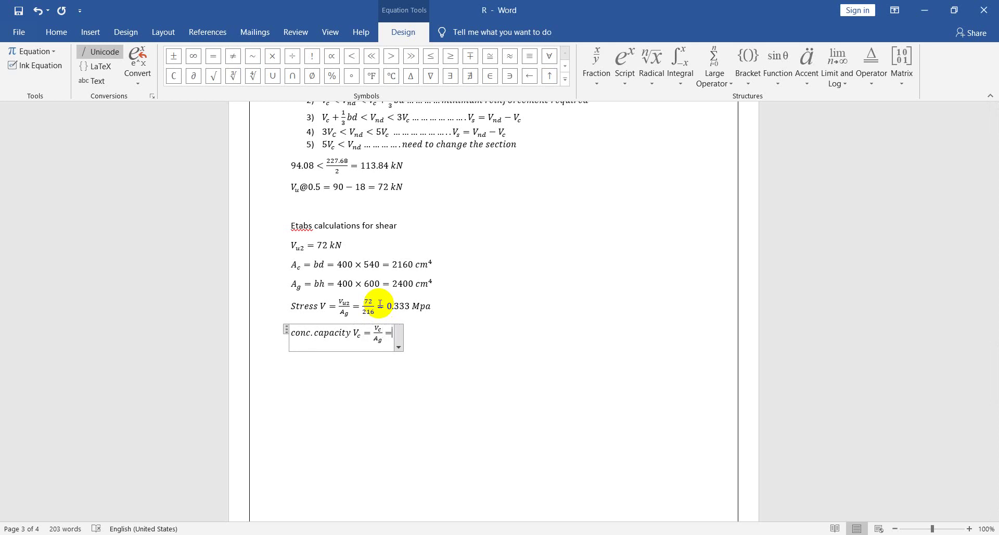
- Copy 227.68 from the earlier hand-calculated V_c line and paste it at the end of the conc. capacity equation
{"action": "key", "text": "alt+Tab"}
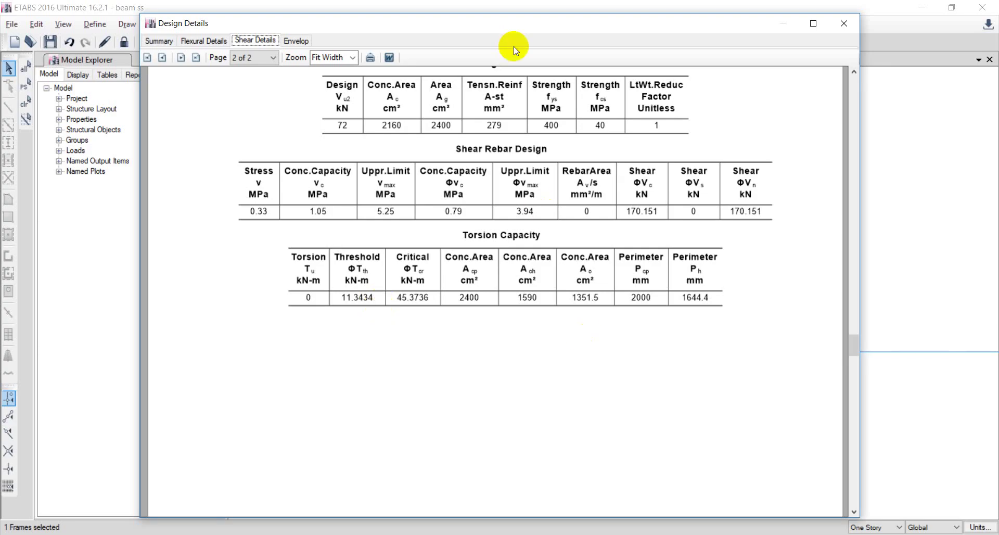
{"action": "scroll", "coordinate": [547, 239], "scroll_direction": "up", "scroll_amount": 5}
{"action": "scroll", "coordinate": [492, 223], "scroll_direction": "down", "scroll_amount": 6}
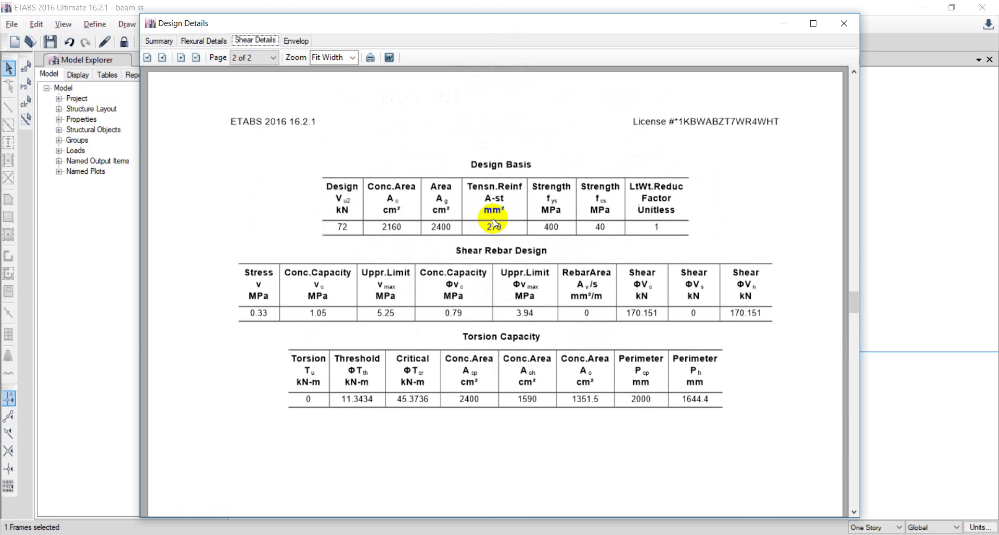
{"action": "scroll", "coordinate": [492, 219], "scroll_direction": "up", "scroll_amount": 1}
{"action": "key", "text": "alt+Tab"}
{"action": "scroll", "coordinate": [454, 262], "scroll_direction": "up", "scroll_amount": 4}
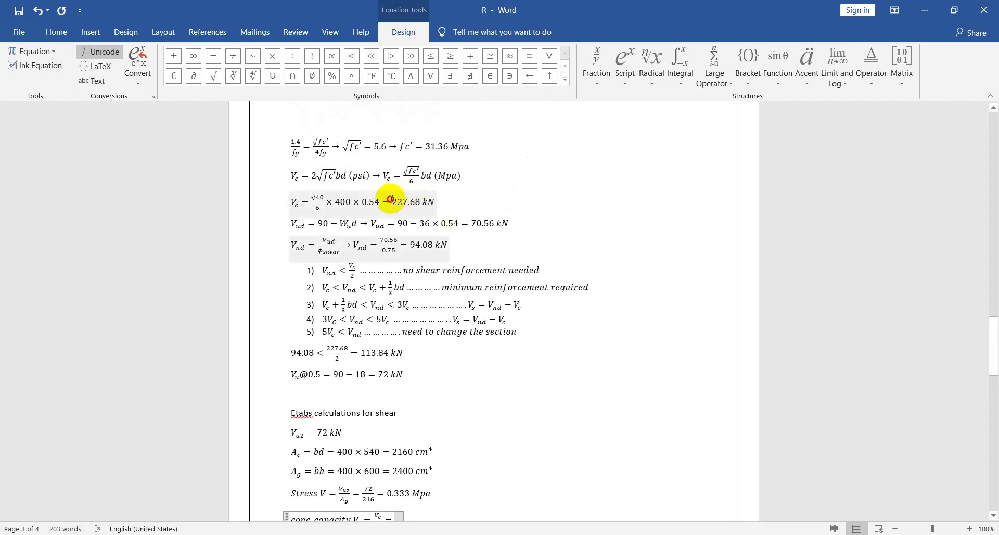
{"action": "double_click", "coordinate": [411, 199]}
{"action": "key", "text": "ctrl+c"}
{"action": "scroll", "coordinate": [385, 437], "scroll_direction": "down", "scroll_amount": 3}
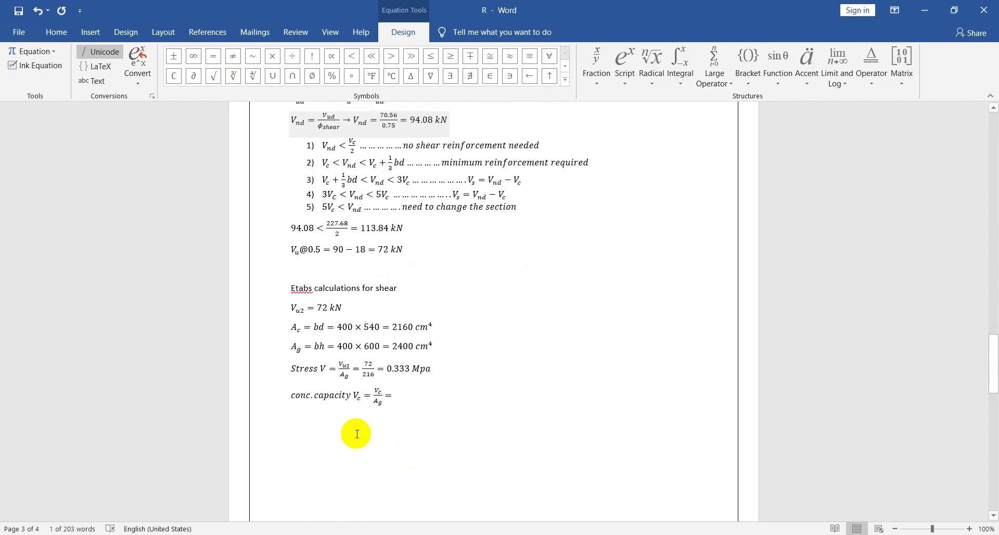
{"action": "left_click", "coordinate": [392, 395]}
{"action": "key", "text": "ctrl+v"}
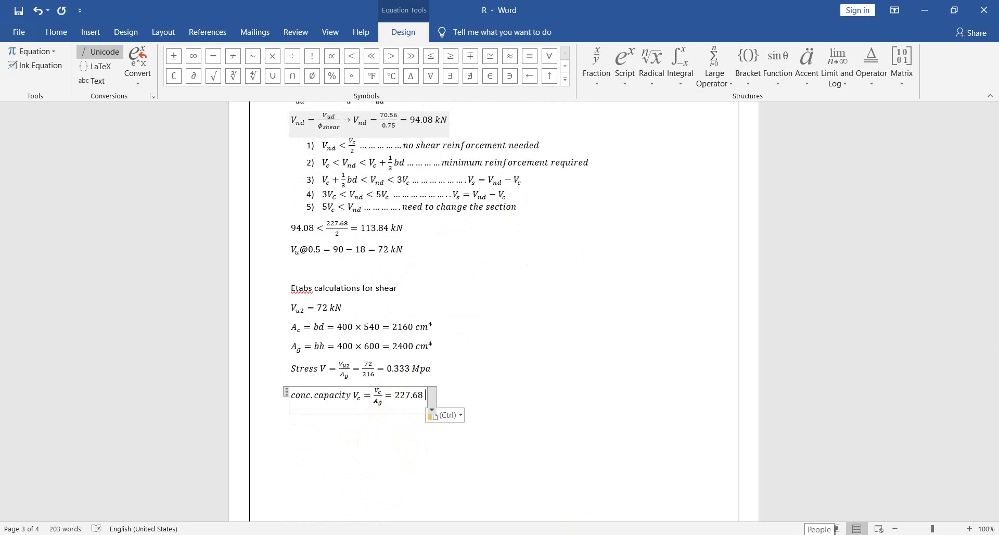
- Make the pasted value the stacked fraction 227.68/216 and complete the conc. capacity equation with the result 1.05 Mpa
{"action": "type", "text": "216"}
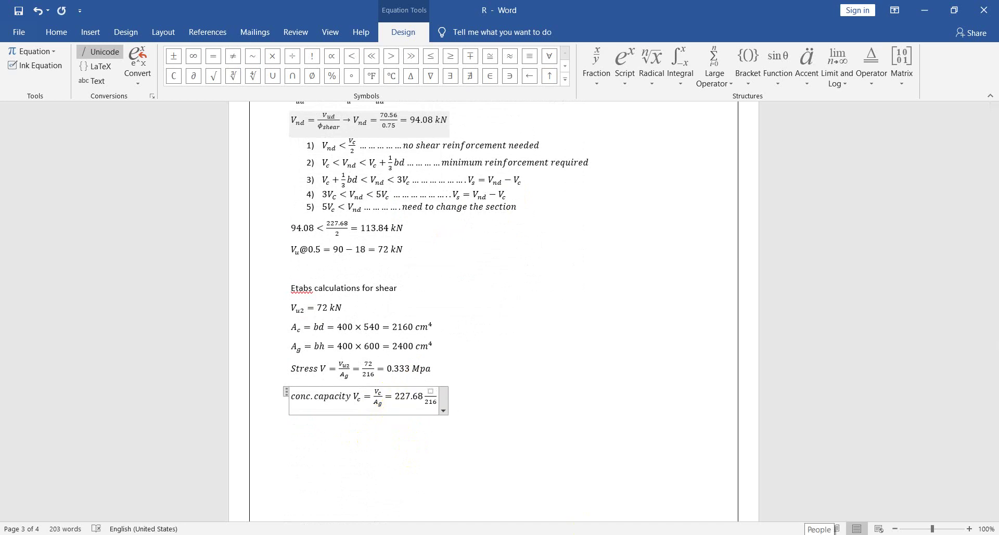
{"action": "key", "text": "ctrl+z"}
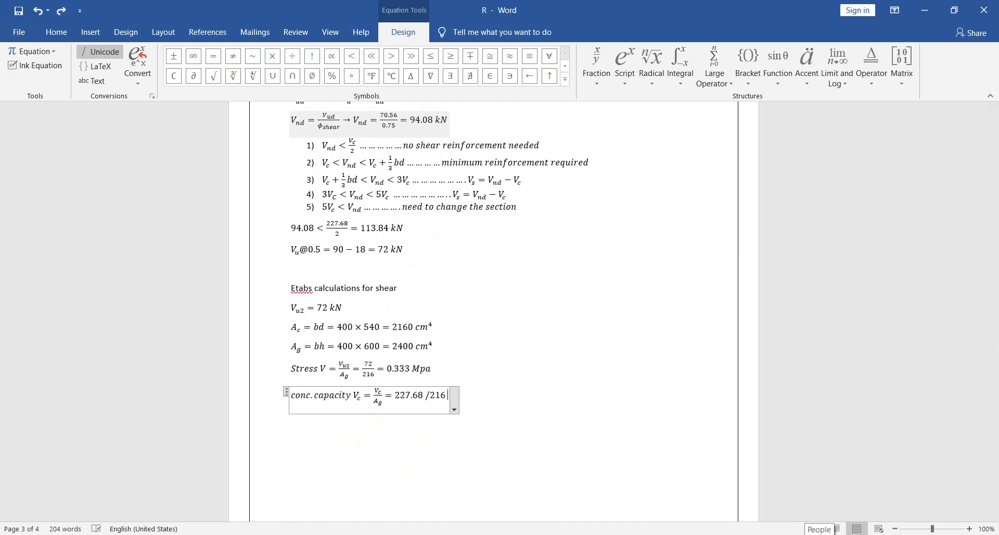
{"action": "key", "text": "BackSpace"}
{"action": "key", "text": "BackSpace"}
{"action": "key", "text": "BackSpace"}
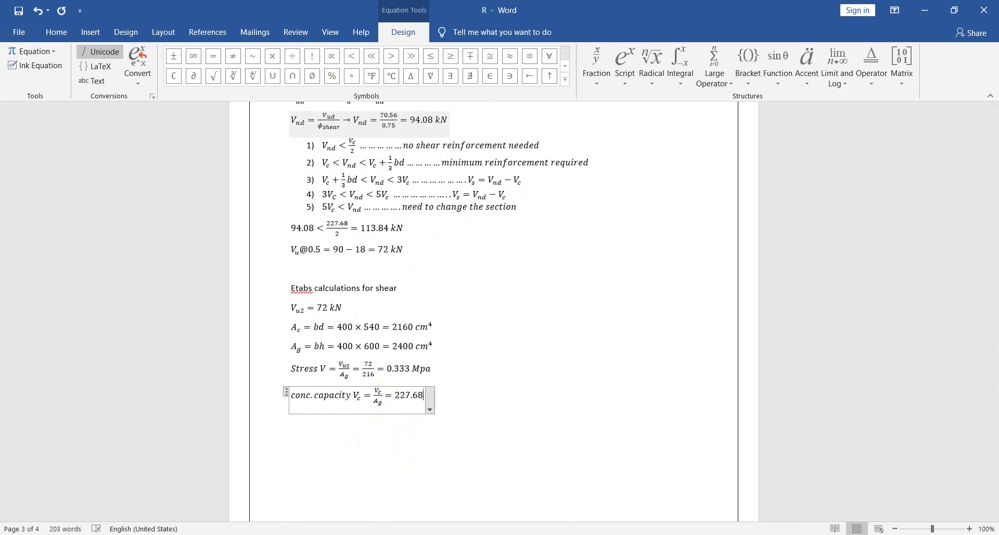
{"action": "type", "text": "216 "}
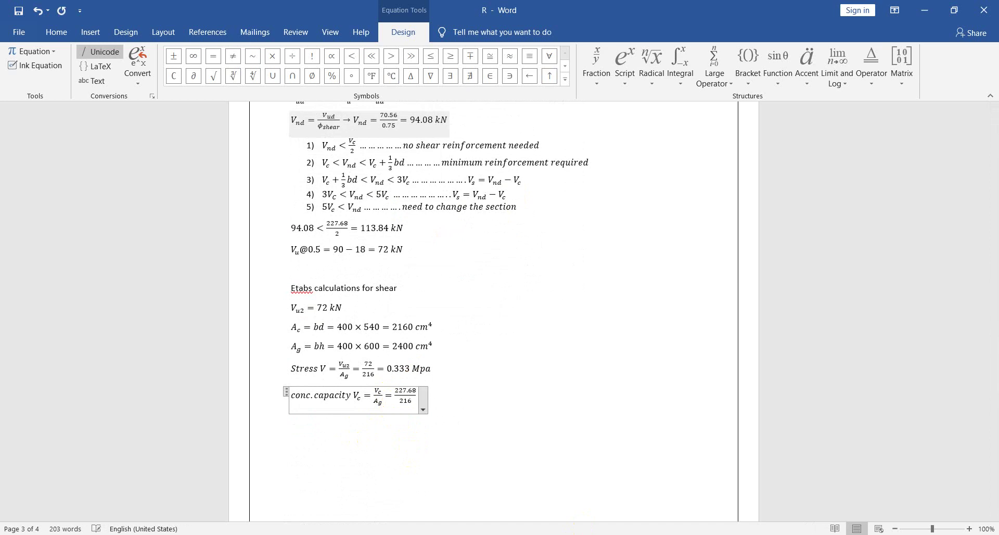
{"action": "type", "text": "="}
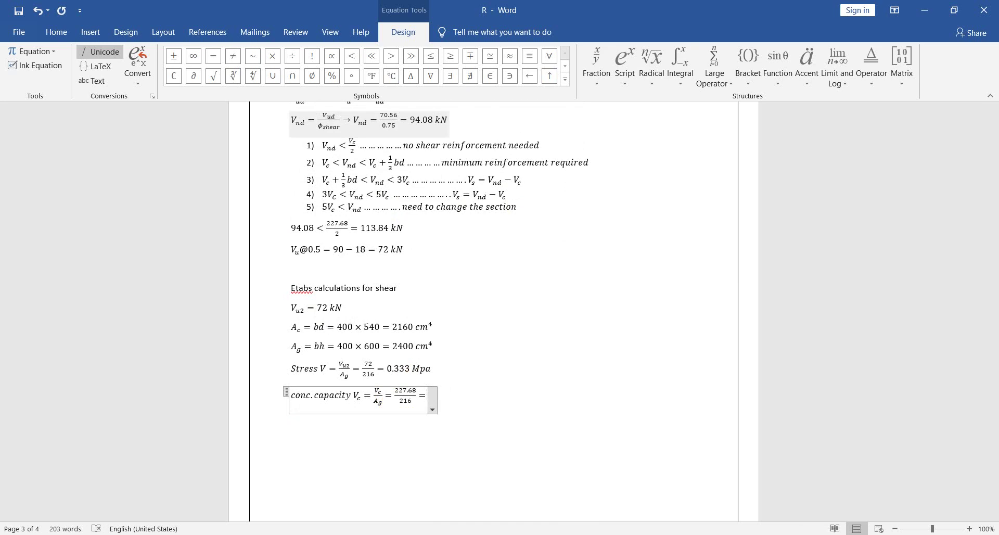
{"action": "type", "text": "1."}
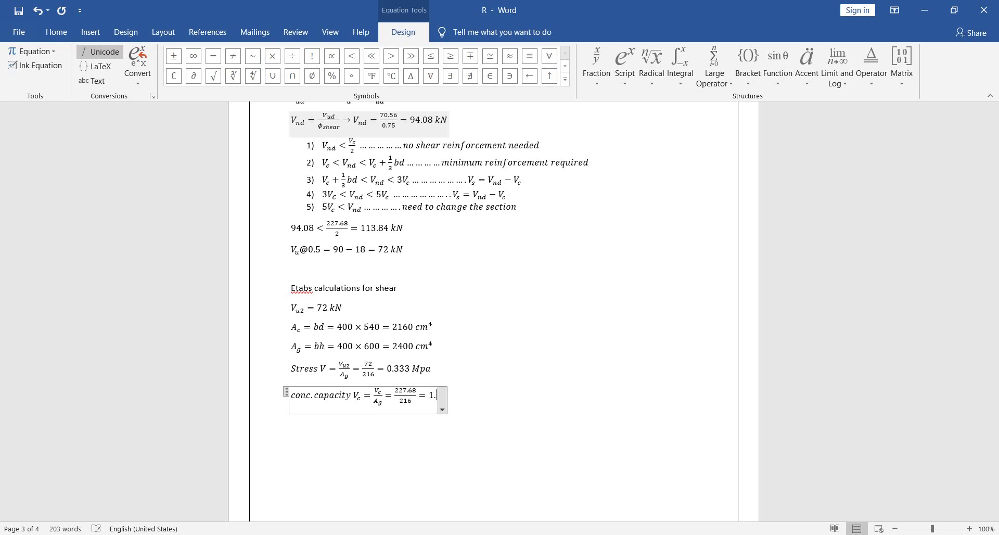
{"action": "type", "text": "05"}
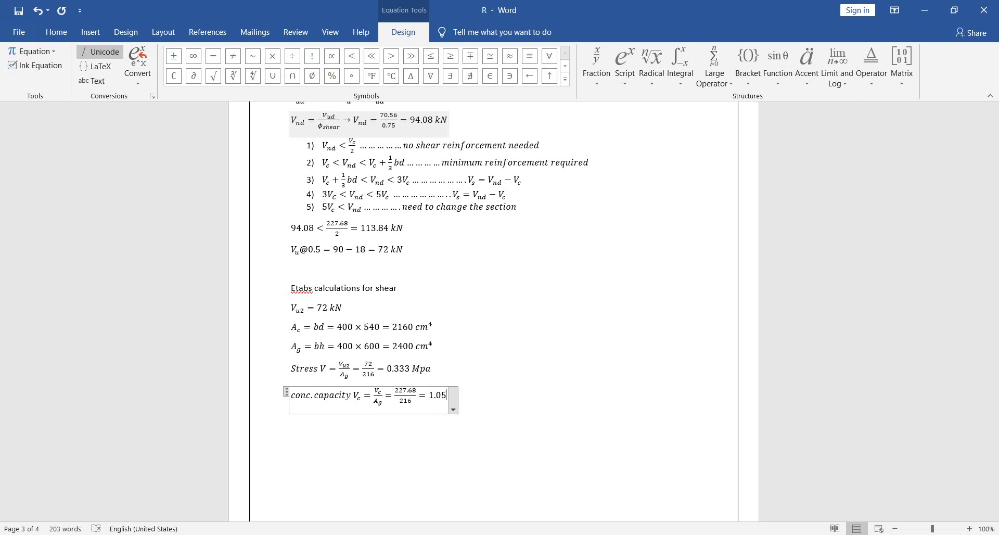
{"action": "type", "text": " Mpa"}
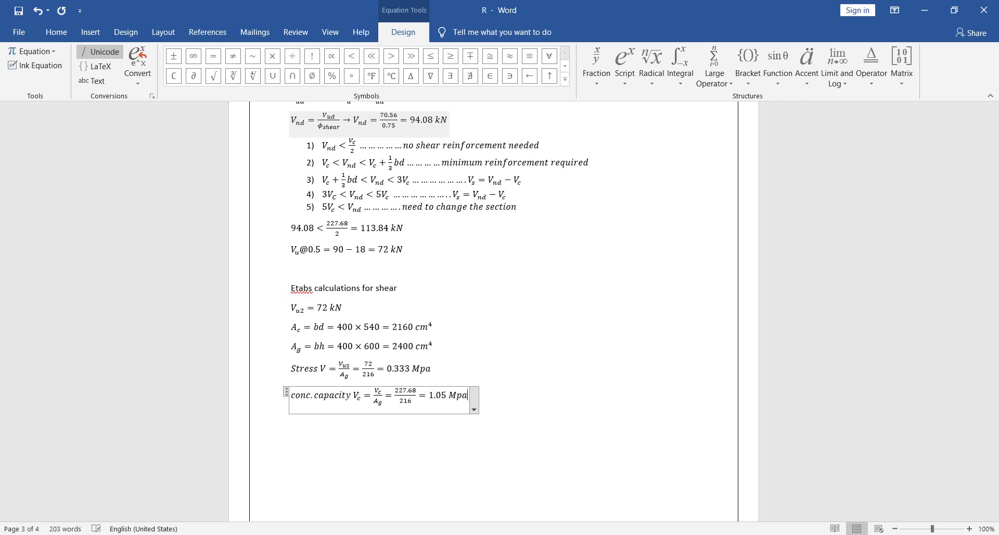
{"action": "key", "text": "Return"}
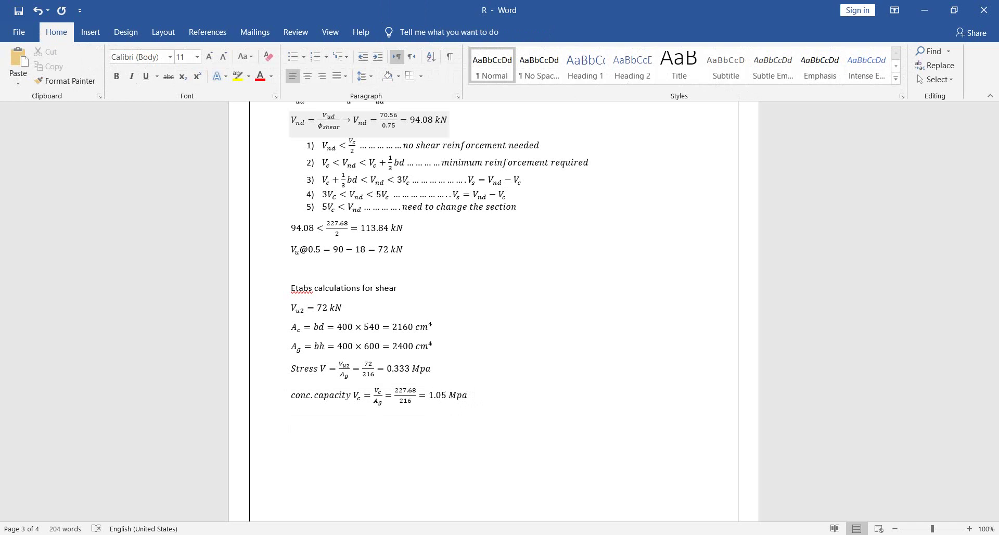
- Look up the next ETABS shear rebar quantity and start a Word equation labelled "Upper limit" below the conc. capacity line
{"action": "key", "text": "alt+Tab"}
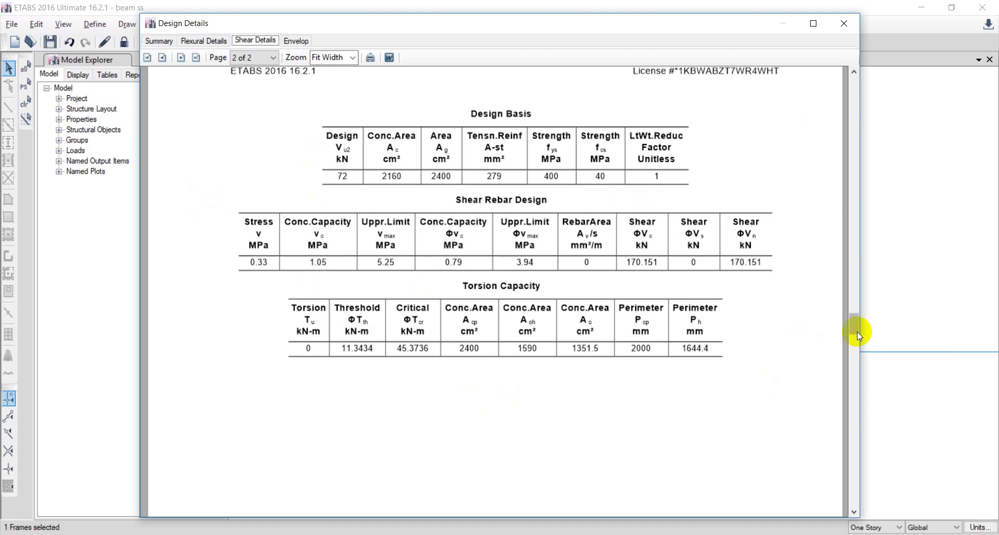
{"action": "key", "text": "alt+Tab"}
{"action": "key", "text": "alt+equal"}
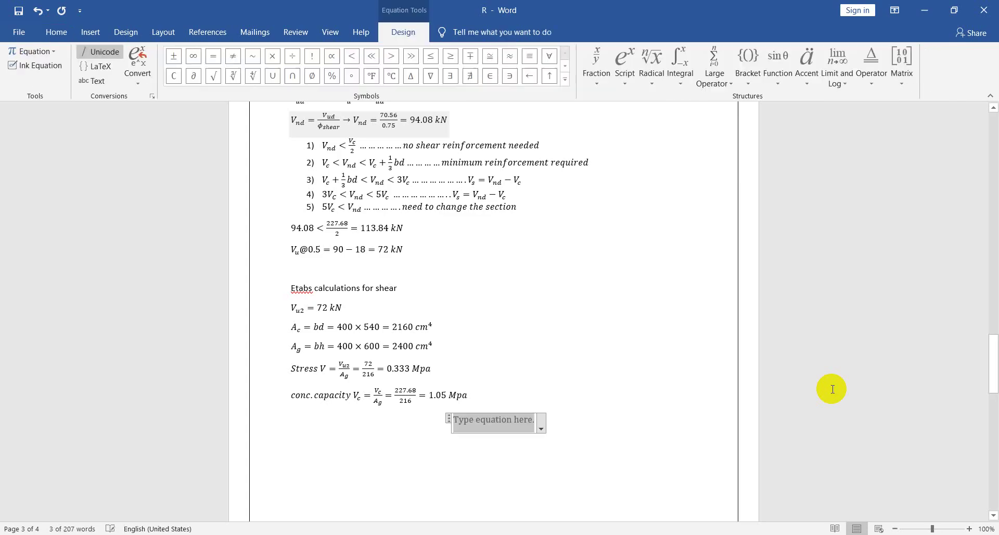
{"action": "type", "text": "Upper limit"}
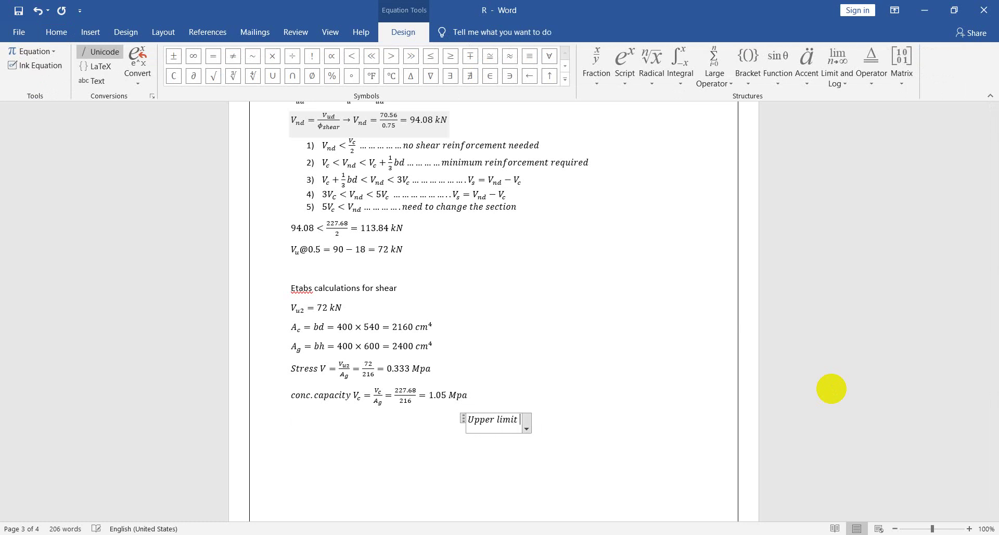
- Add V_max = to the Upper limit equation, with max as a proper subscript of V
{"action": "key", "text": "alt+Tab"}
{"action": "key", "text": "alt+Tab"}
{"action": "type", "text": "V_"}
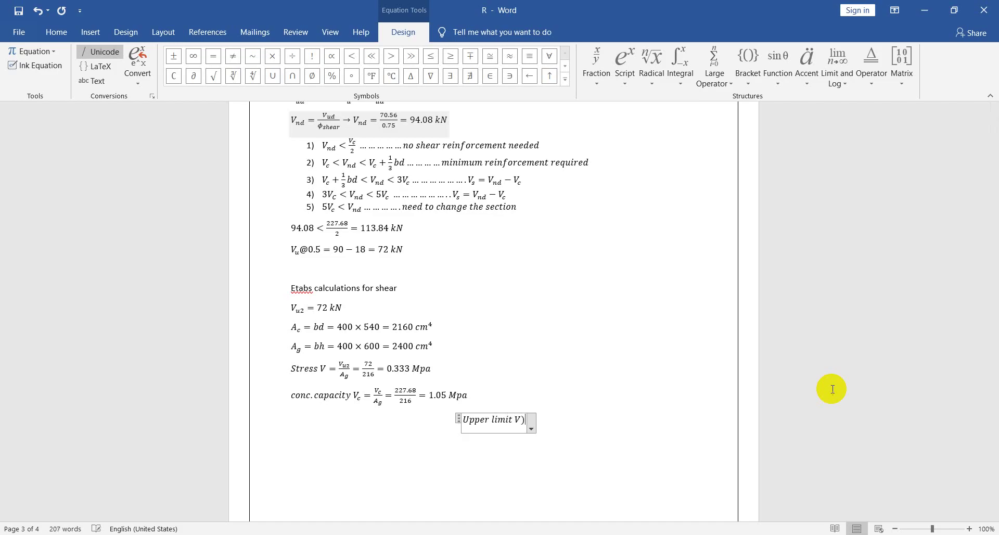
{"action": "type", "text": "max ="}
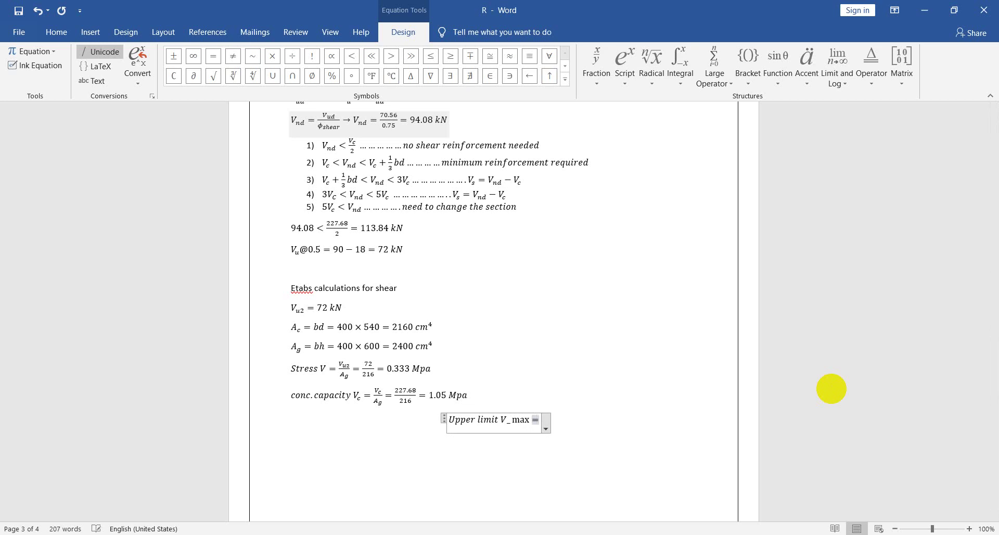
{"action": "key", "text": "BackSpace"}
{"action": "key", "text": "BackSpace"}
{"action": "key", "text": "BackSpace"}
{"action": "key", "text": "BackSpace"}
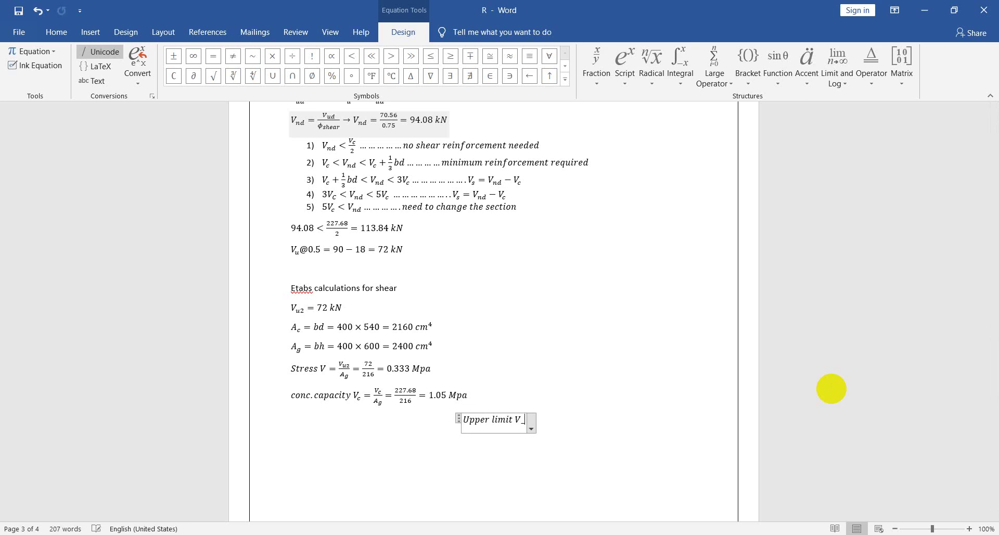
{"action": "type", "text": "max"}
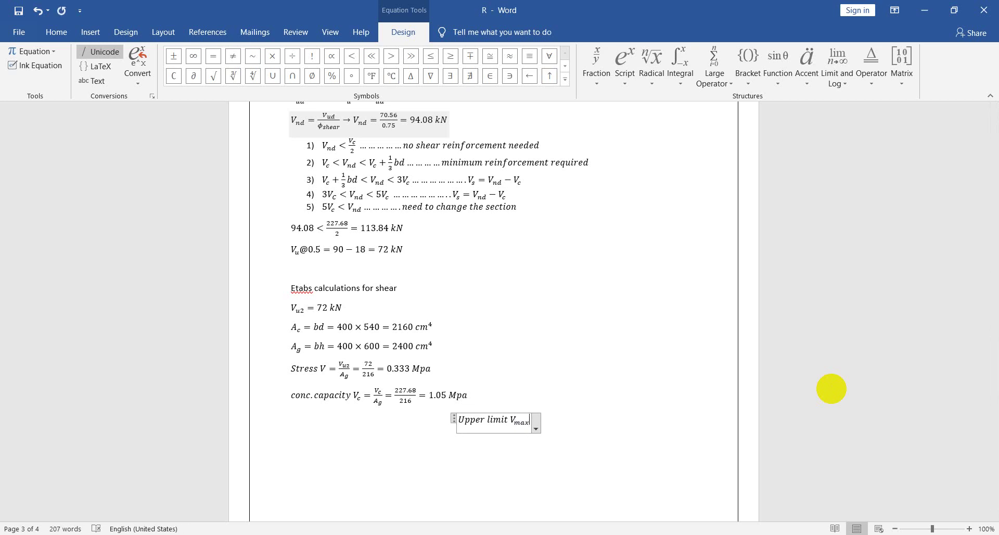
{"action": "key", "text": "shift+Left"}
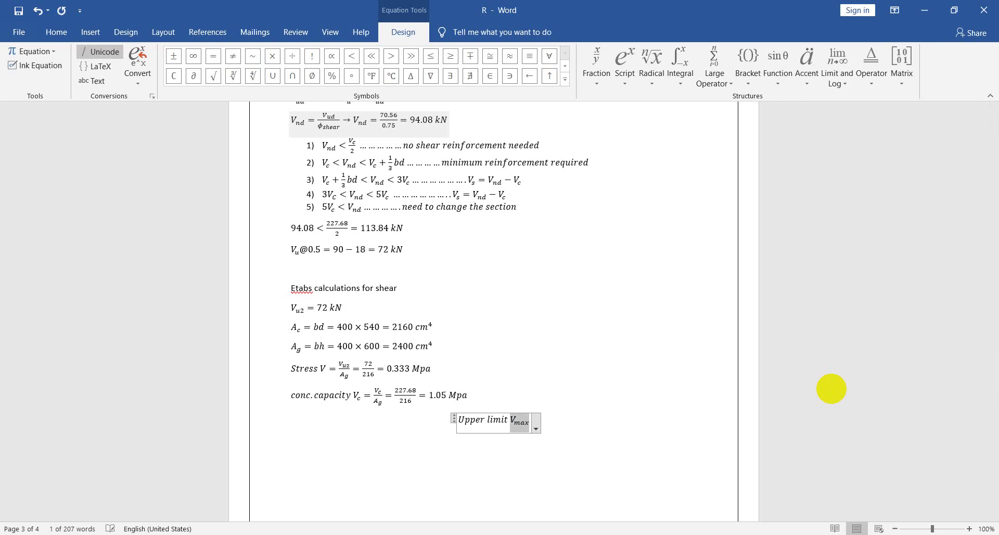
{"action": "key", "text": "Right"}
{"action": "type", "text": "= "}
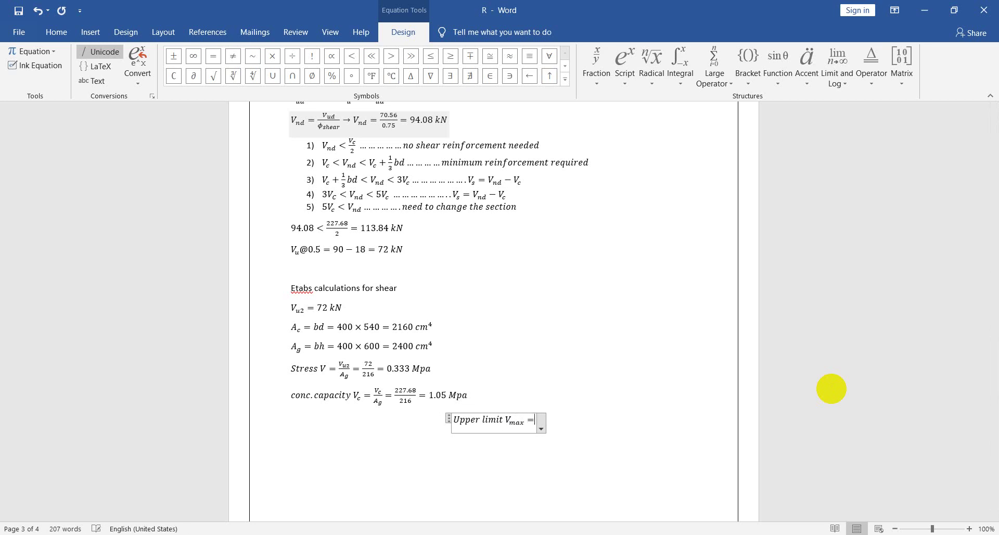
- Continue the Upper limit V_max equation with the expression 5conc.capacity
{"action": "type", "text": "5"}
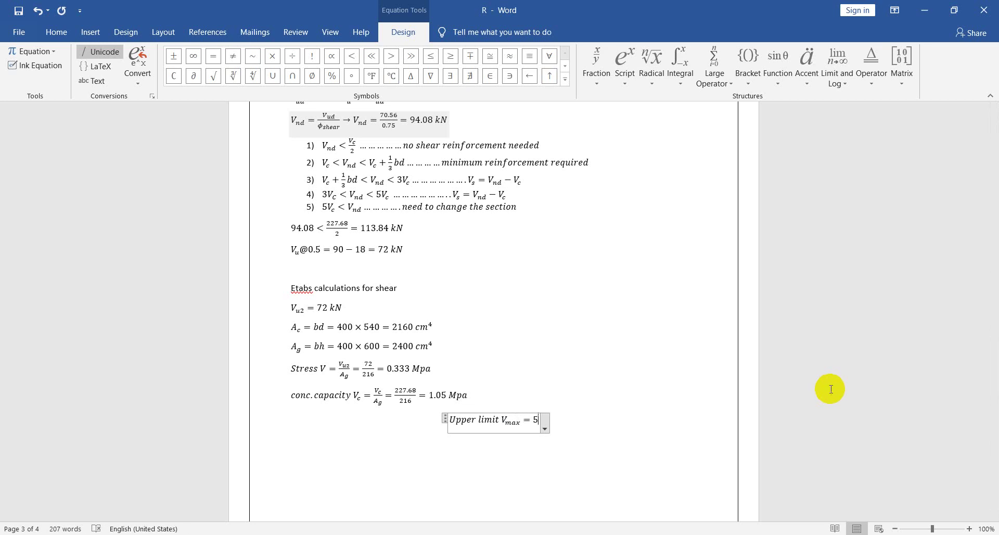
{"action": "type", "text": "conc, c"}
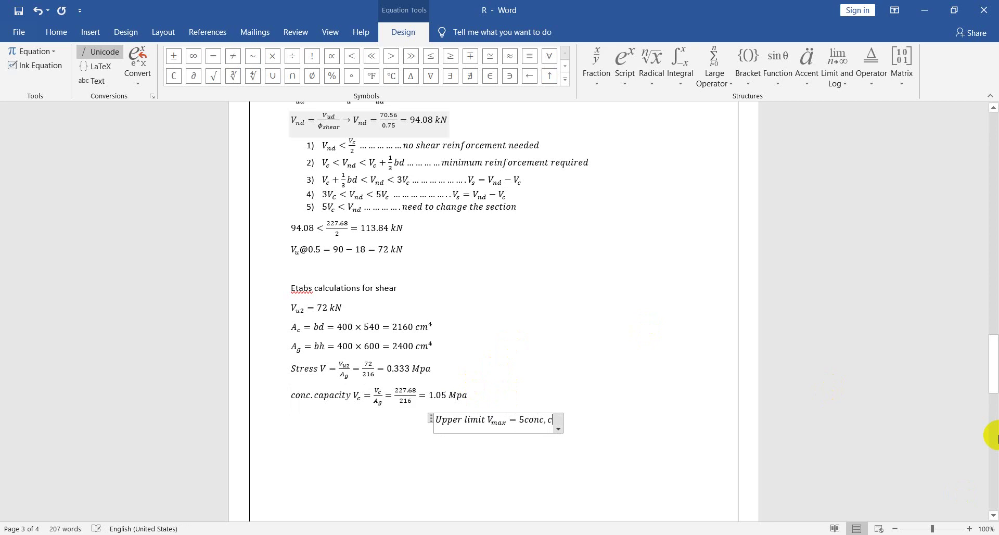
{"action": "key", "text": "BackSpace"}
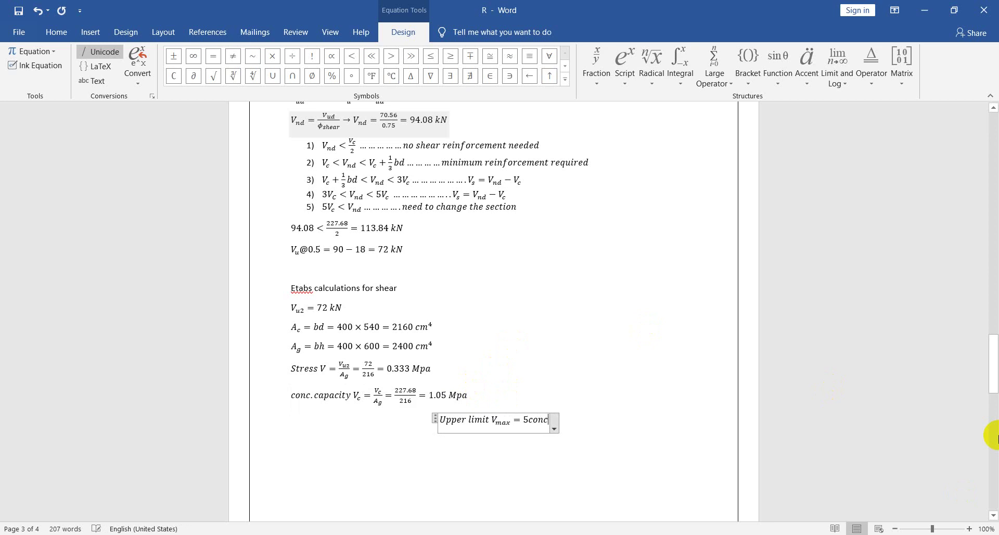
{"action": "type", "text": "cap"}
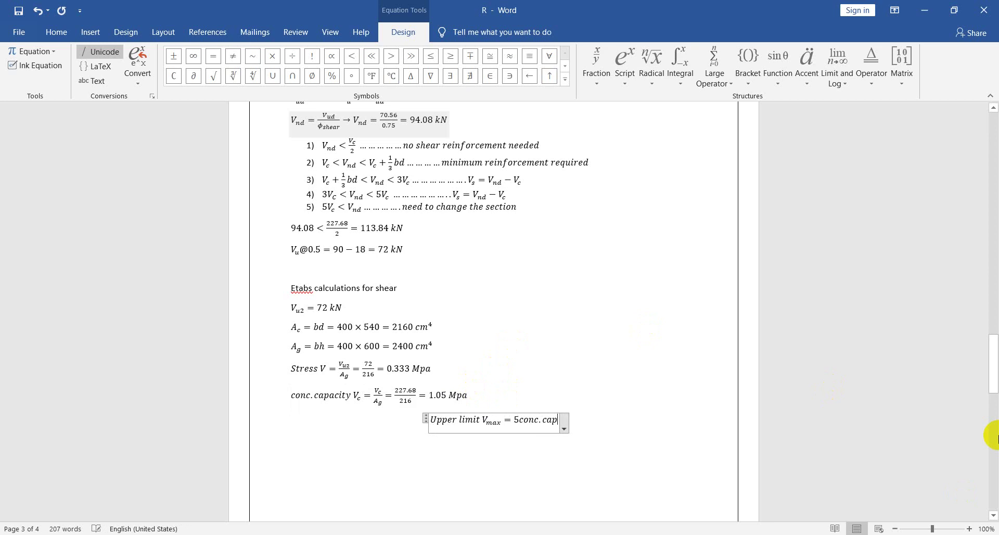
{"action": "type", "text": "acity "}
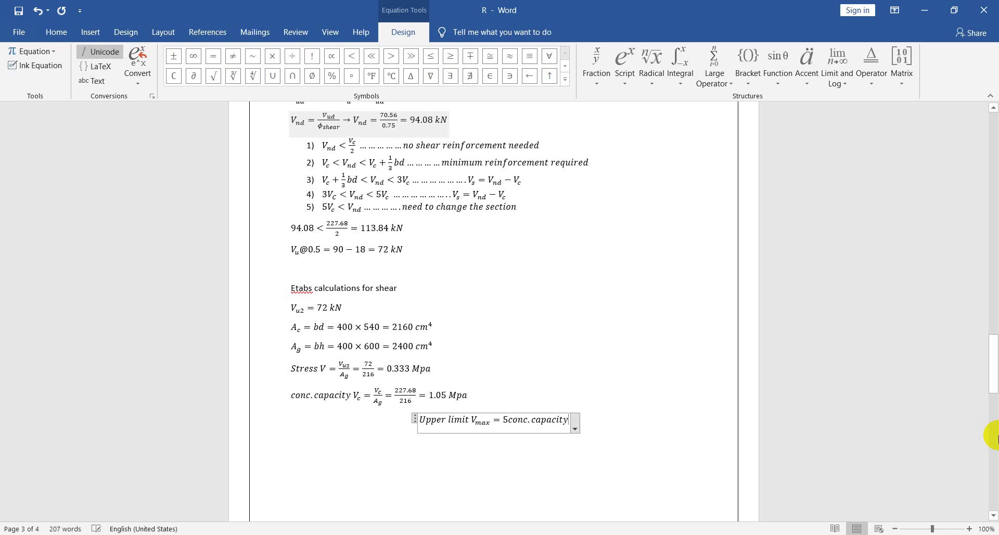
- Complete the Upper limit equation with the substitution = 5 × 1.05 and the result = 5.25 Mpa
{"action": "type", "text": "= 5"}
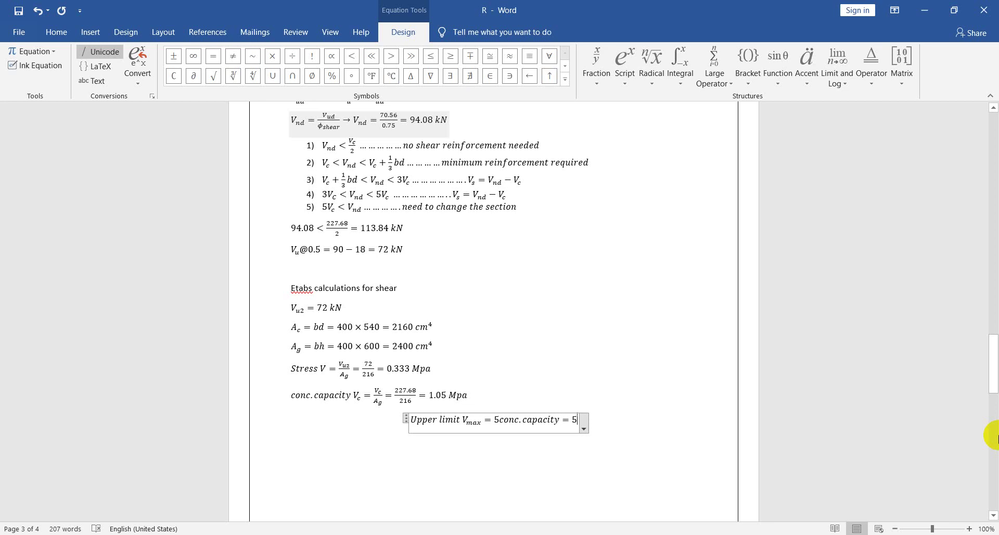
{"action": "key", "text": "ctrl+v"}
{"action": "key", "text": "ctrl+z"}
{"action": "type", "text": "\\times"}
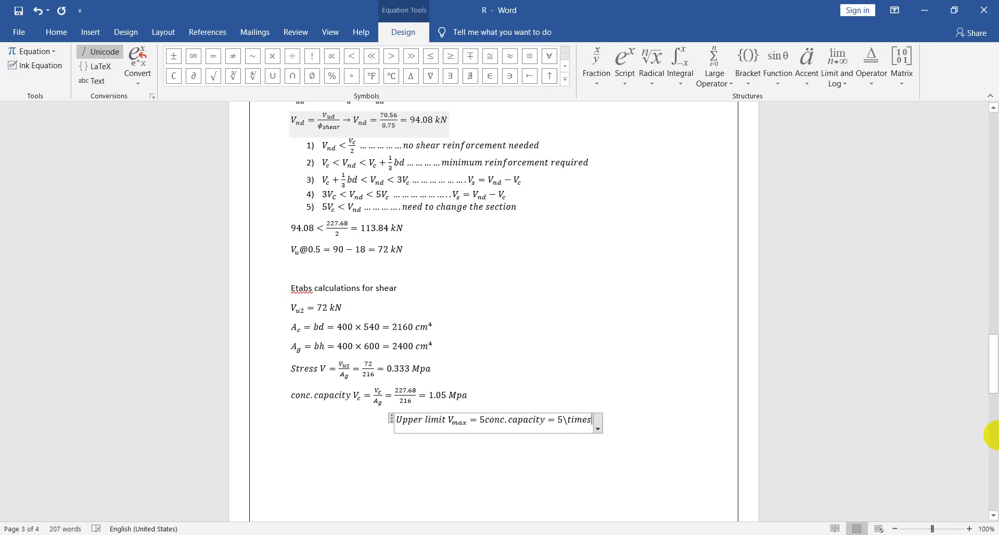
{"action": "key", "text": "space"}
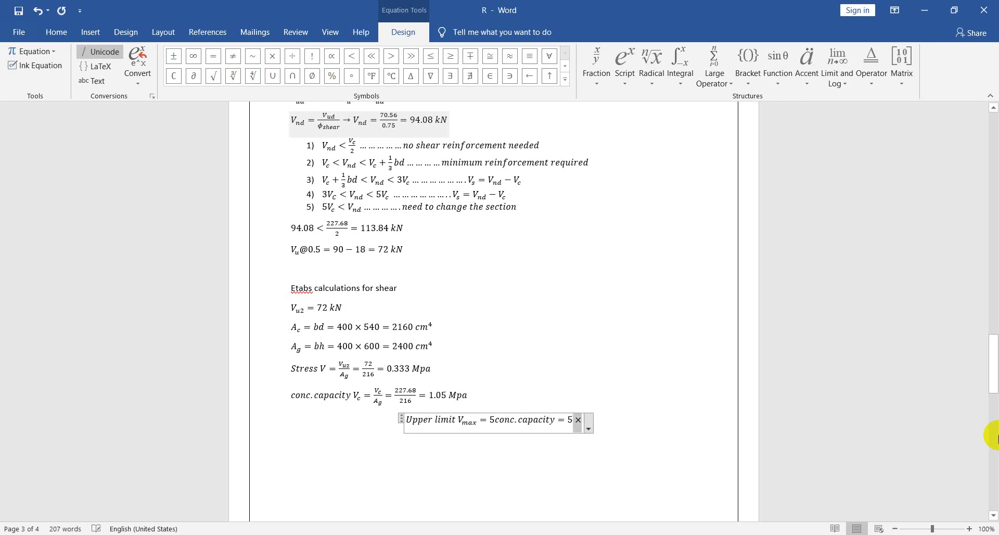
{"action": "key", "text": "ctrl+v"}
{"action": "type", "text": "1.05 = "}
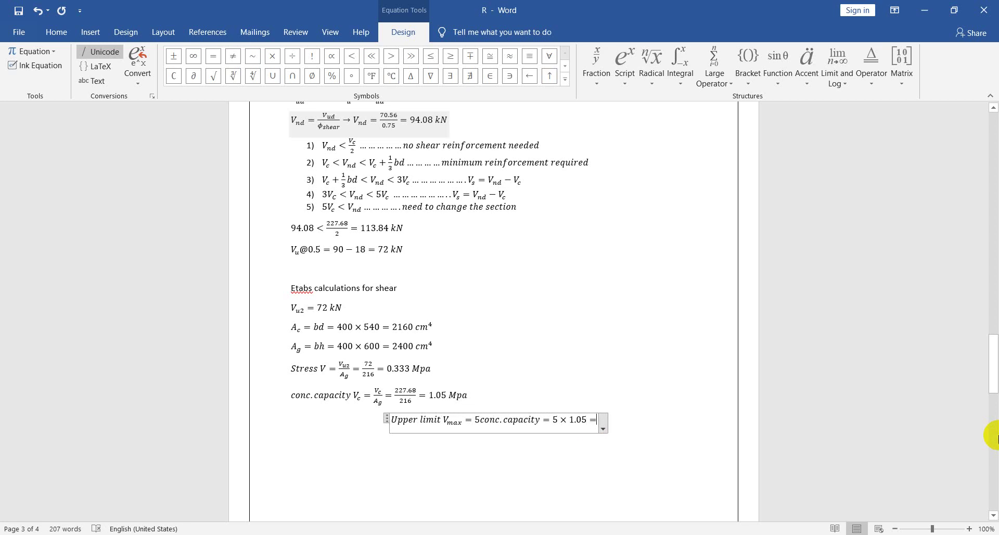
{"action": "type", "text": "5.25"}
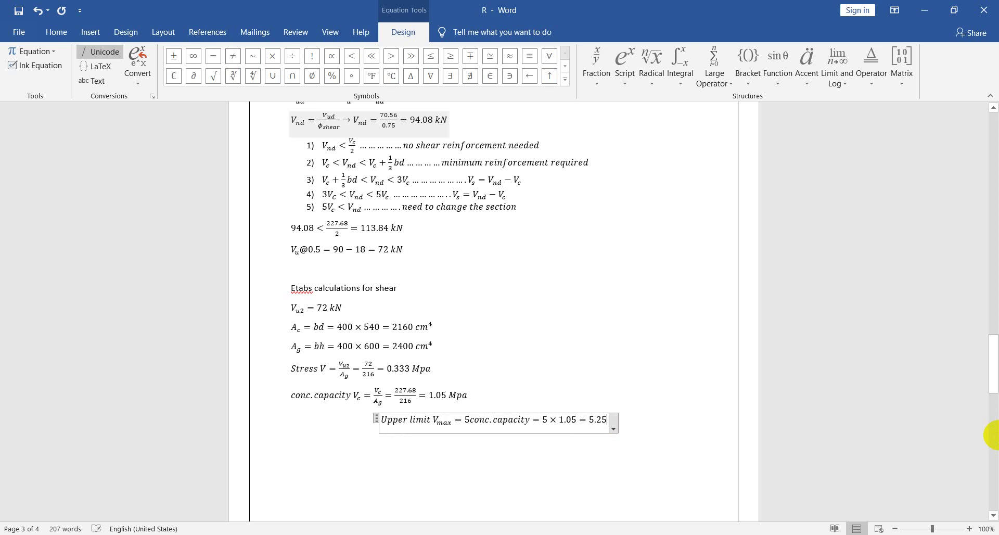
{"action": "type", "text": " Mpa"}
{"action": "key", "text": "Right"}
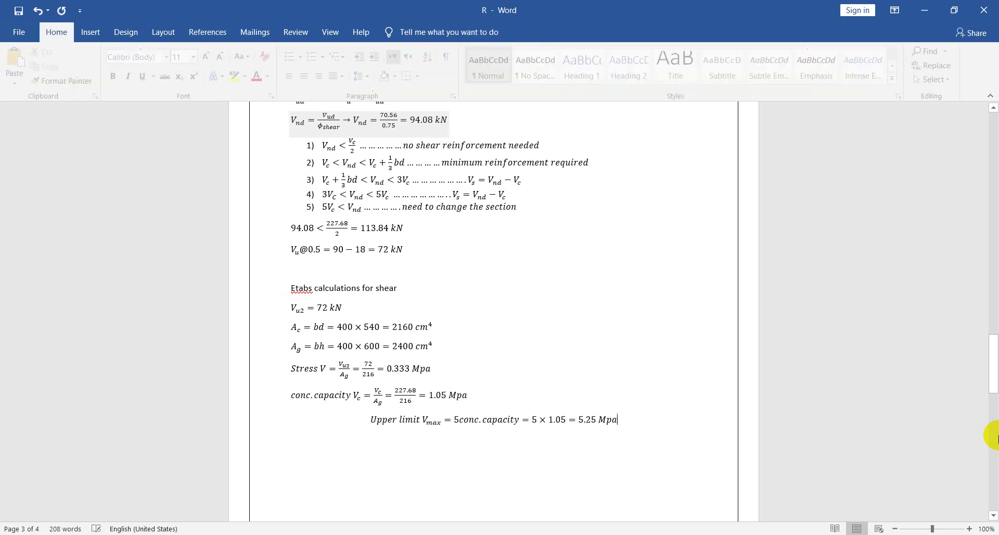
- Look up the next shear rebar quantity in ETABS and start a Word equation ϕV_c = below the Upper limit line
{"action": "key", "text": "alt+Tab"}
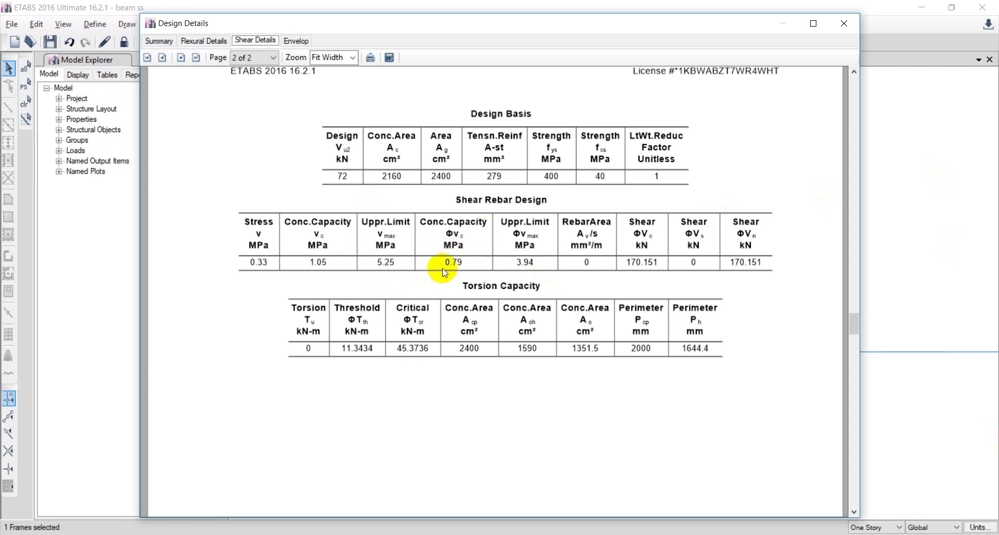
{"action": "key", "text": "alt+Tab"}
{"action": "key", "text": "alt+equal"}
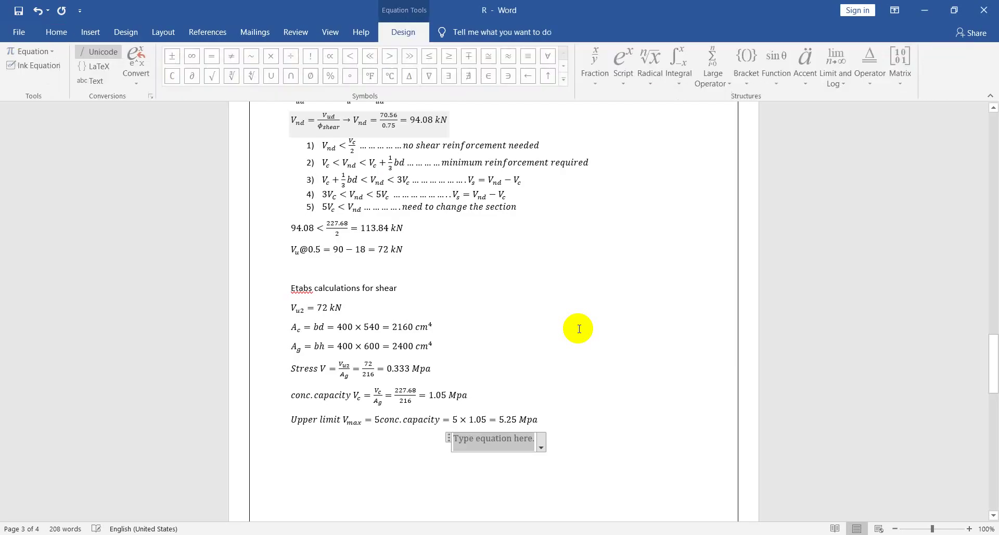
{"action": "type", "text": "\\phi"}
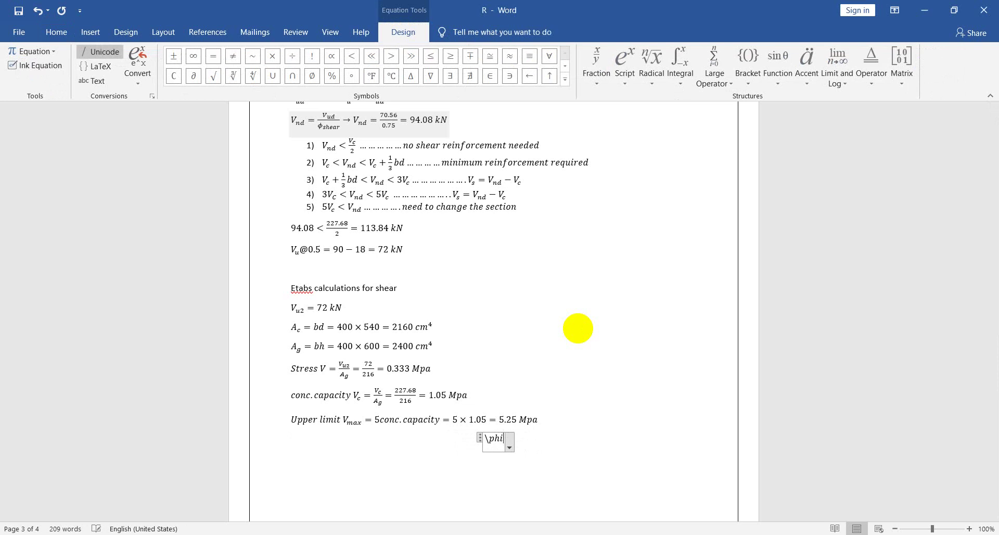
{"action": "type", "text": " V_c="}
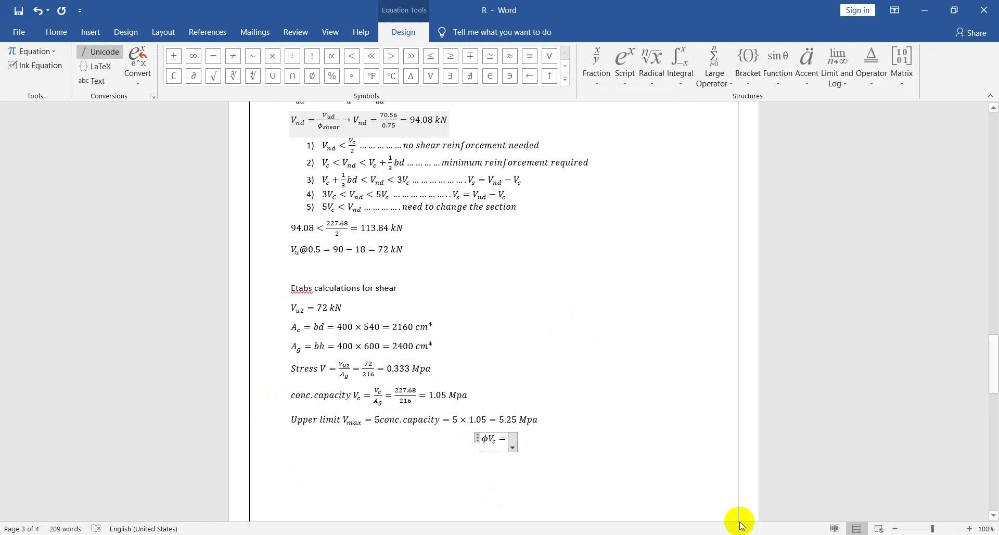
- Add conc.capacity × 0.75 as the expression for ϕV_c
{"action": "type", "text": "cp"}
{"action": "key", "text": "BackSpace"}
{"action": "type", "text": "on"}
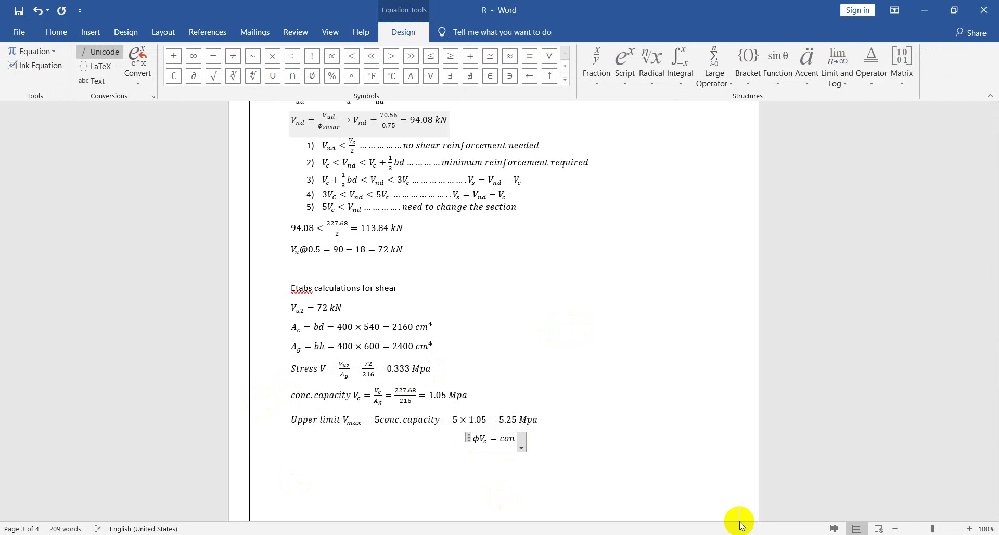
{"action": "type", "text": "c.ca"}
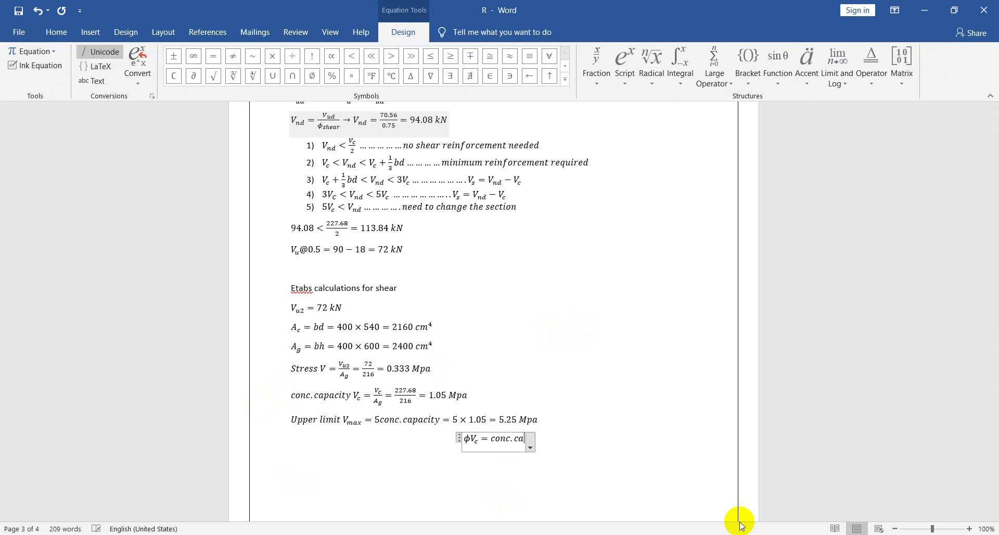
{"action": "type", "text": "pacity"}
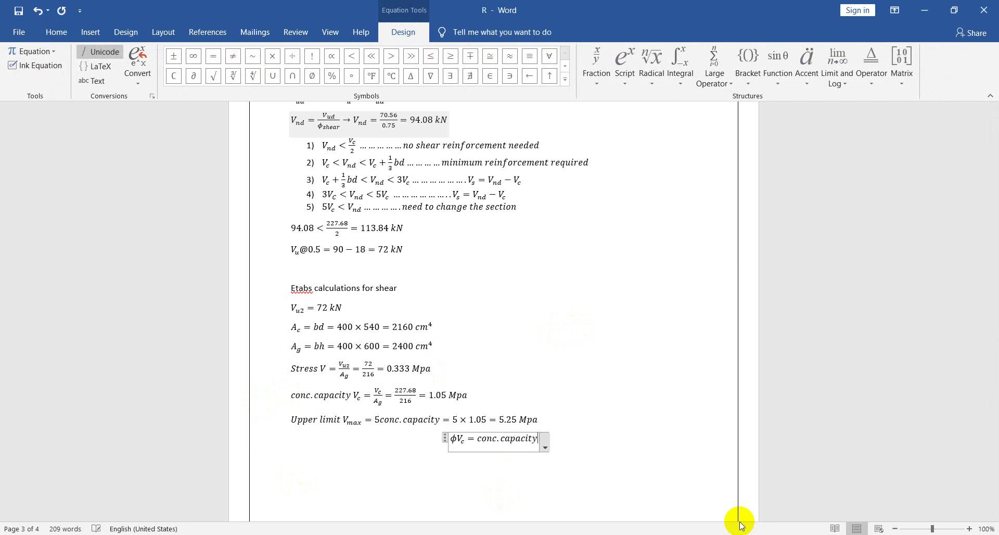
{"action": "type", "text": "\times 0.75-"}
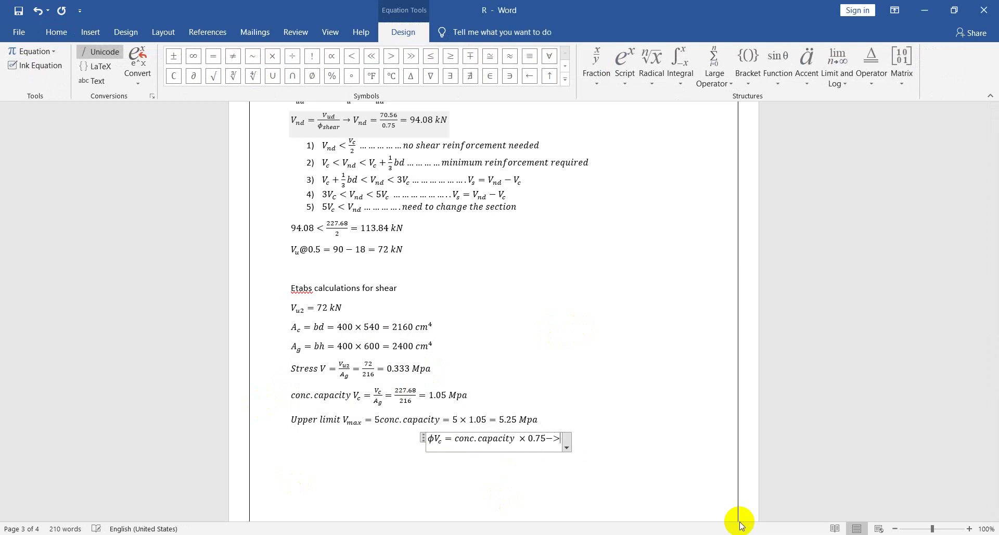
{"action": "key", "text": "BackSpace"}
- Add the numeric substitution = 1.05 × 0.750 to the ϕV_c equation
{"action": "type", "text": "= 1.05"}
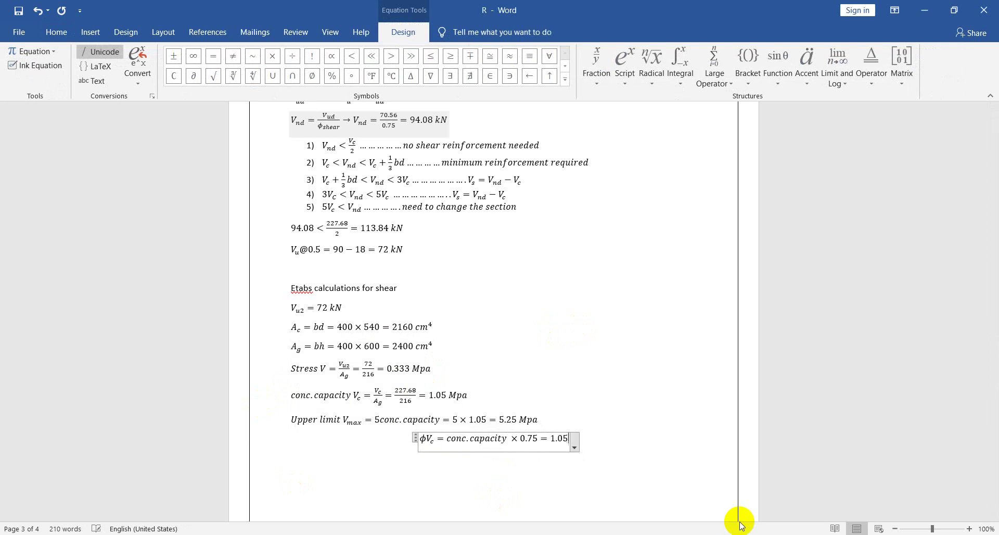
{"action": "type", "text": "×"}
{"action": "type", "text": "0.75"}
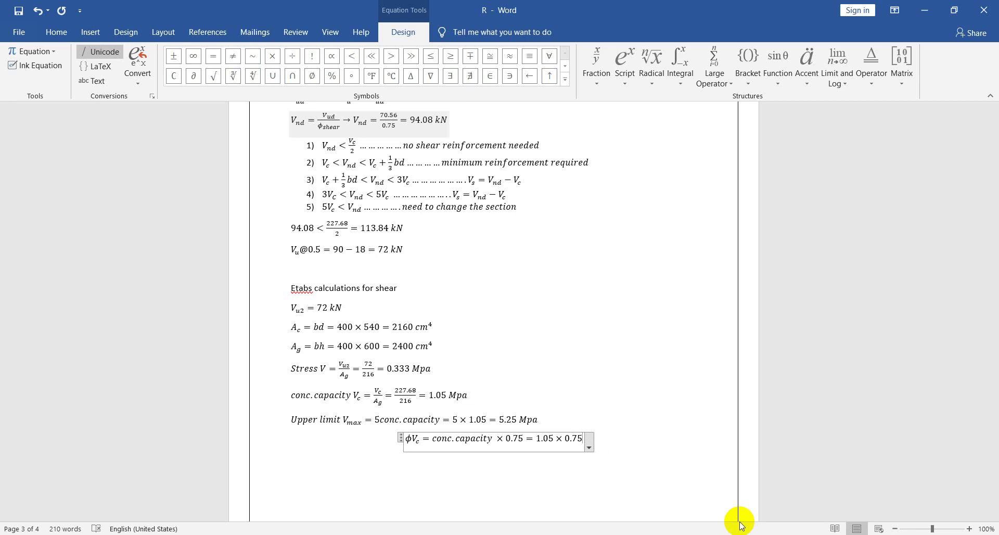
{"action": "type", "text": "0.78"}
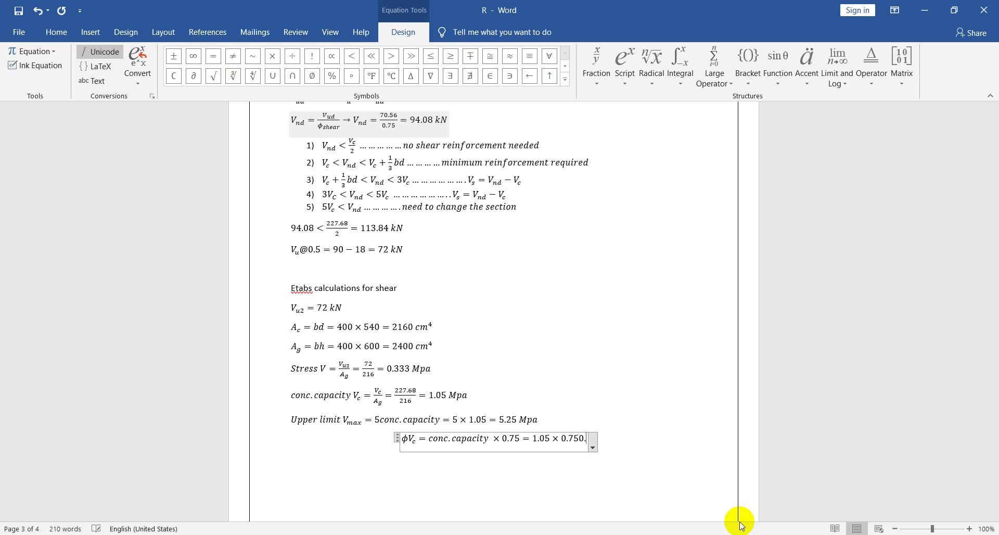
{"action": "key", "text": "BackSpace"}
{"action": "key", "text": "BackSpace"}
{"action": "key", "text": "BackSpace"}
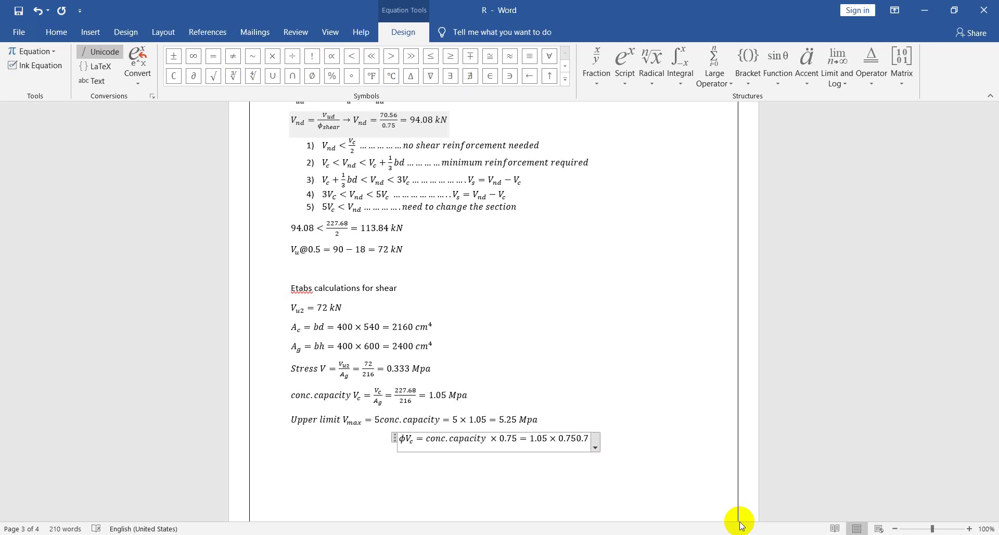
- Finish the ϕV_c equation with the result = 0.79 Mpa and begin a new line below it
{"action": "type", "text": "= 0.787"}
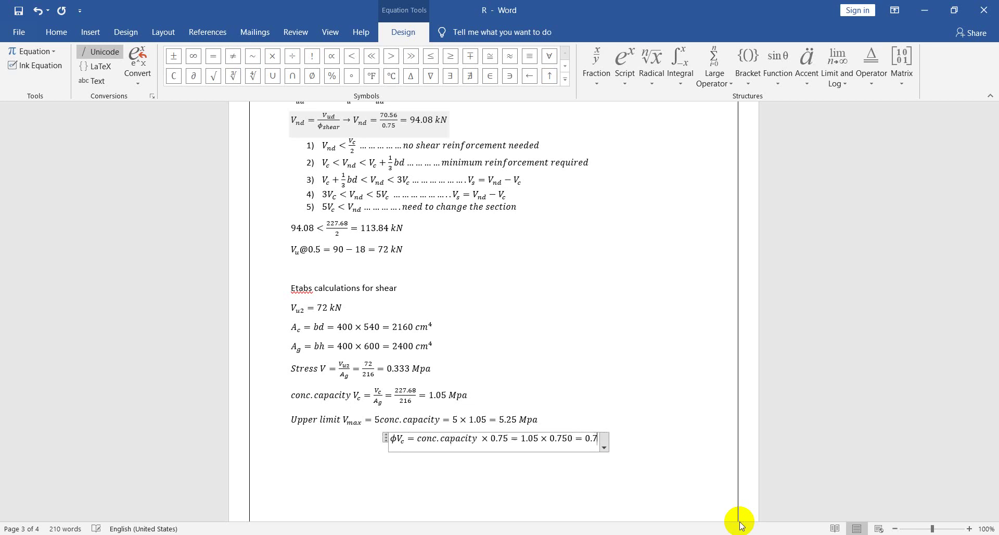
{"action": "key", "text": "BackSpace"}
{"action": "key", "text": "BackSpace"}
{"action": "type", "text": "9"}
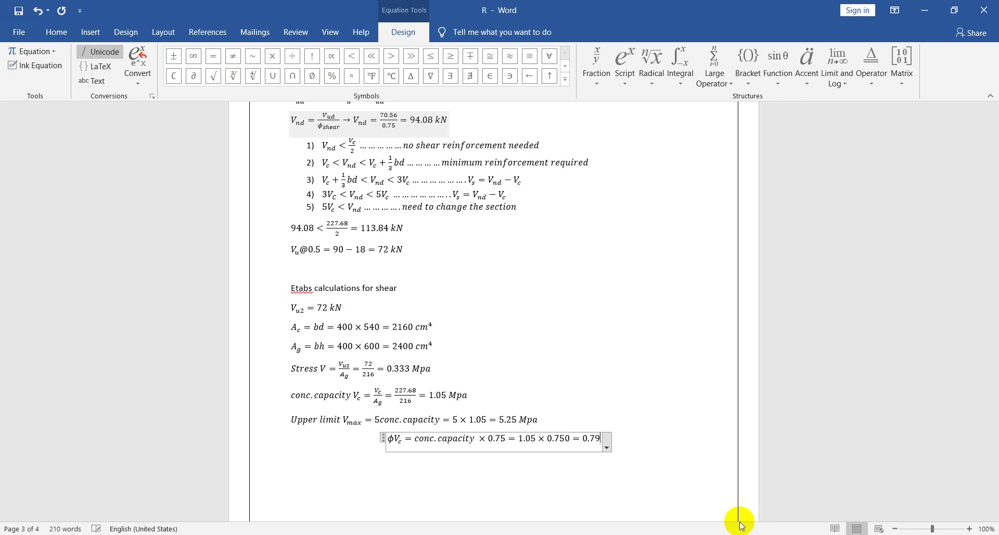
{"action": "type", "text": " Mpa"}
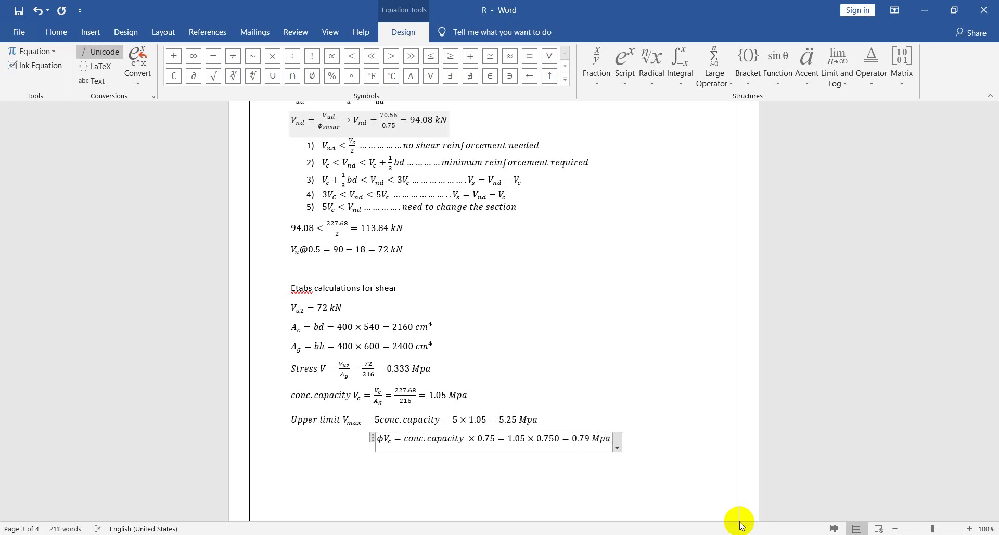
{"action": "key", "text": "Right"}
{"action": "key", "text": "Return"}
- Look up the next shear rebar quantity in ETABS and start a Word equation shear ϕV_c = below the ϕV_c line
{"action": "key", "text": "alt+Tab"}
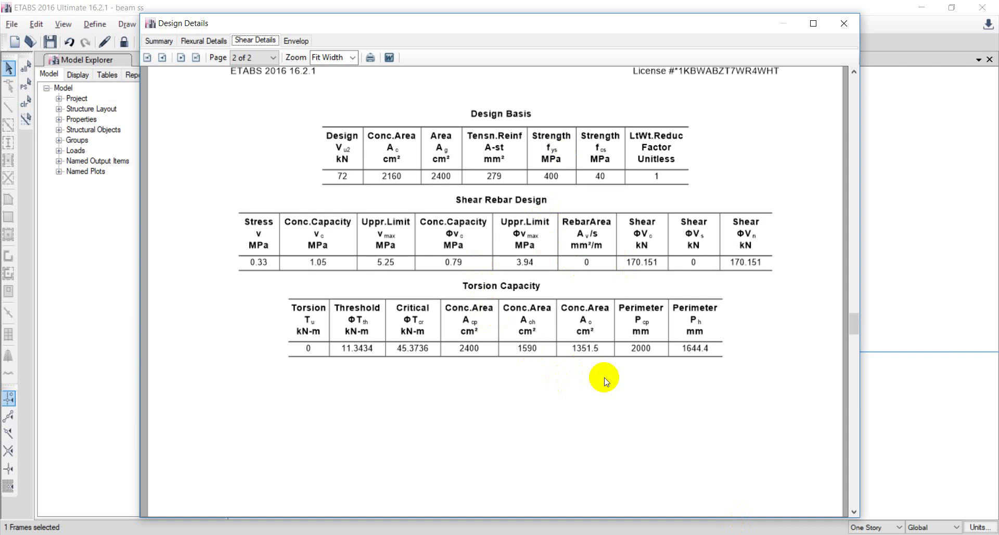
{"action": "key", "text": "alt+Tab"}
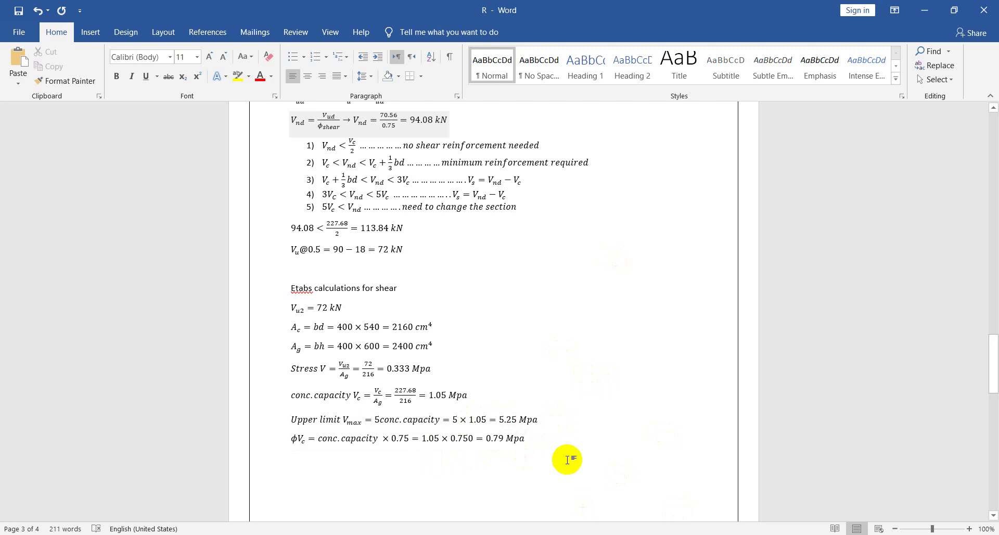
{"action": "key", "text": "alt+Tab"}
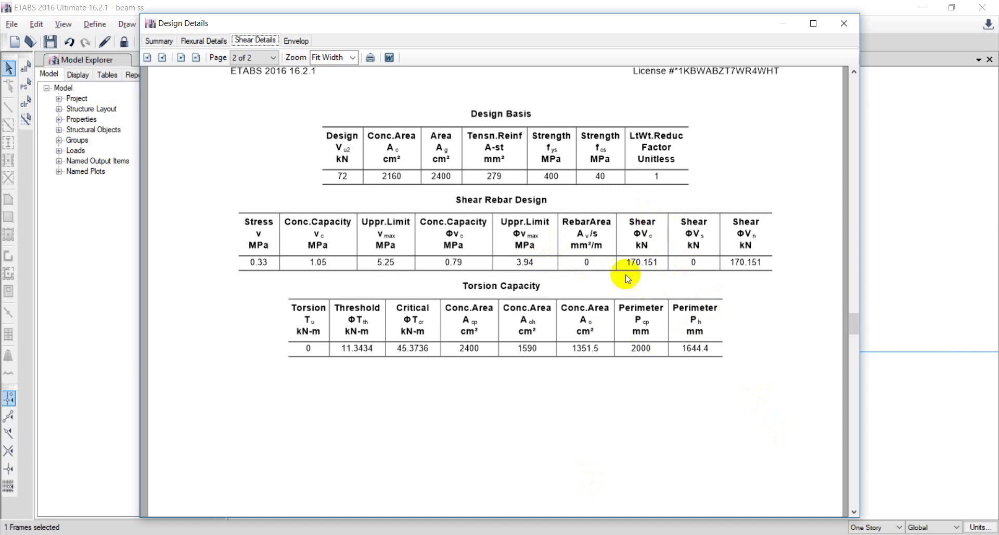
{"action": "key", "text": "alt+Tab"}
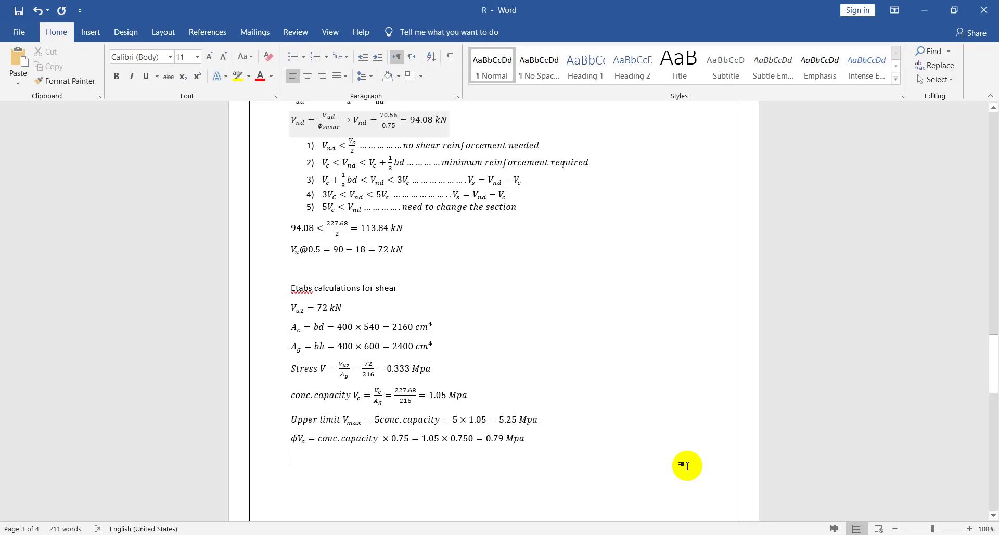
{"action": "key", "text": "alt+equal"}
{"action": "type", "text": "shear"}
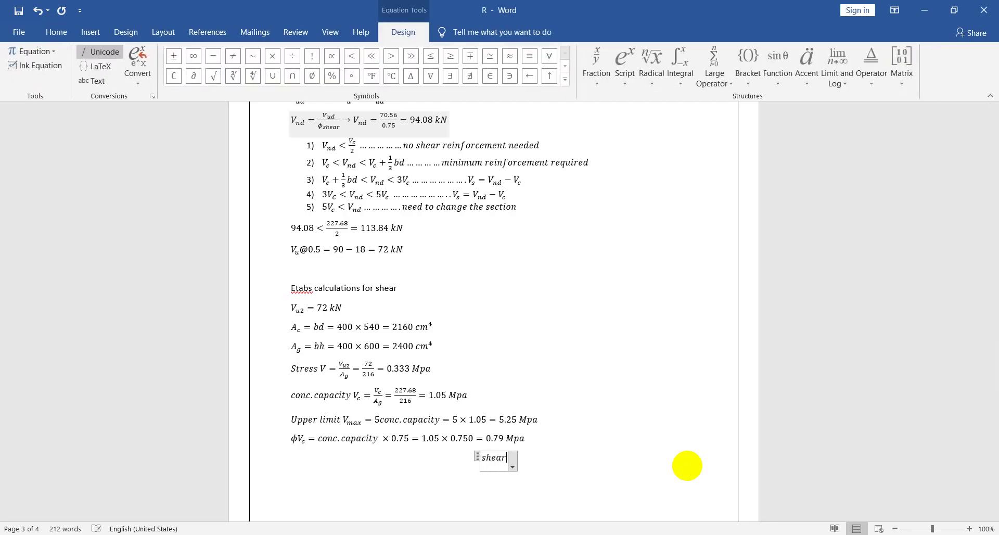
{"action": "type", "text": " \\phi"}
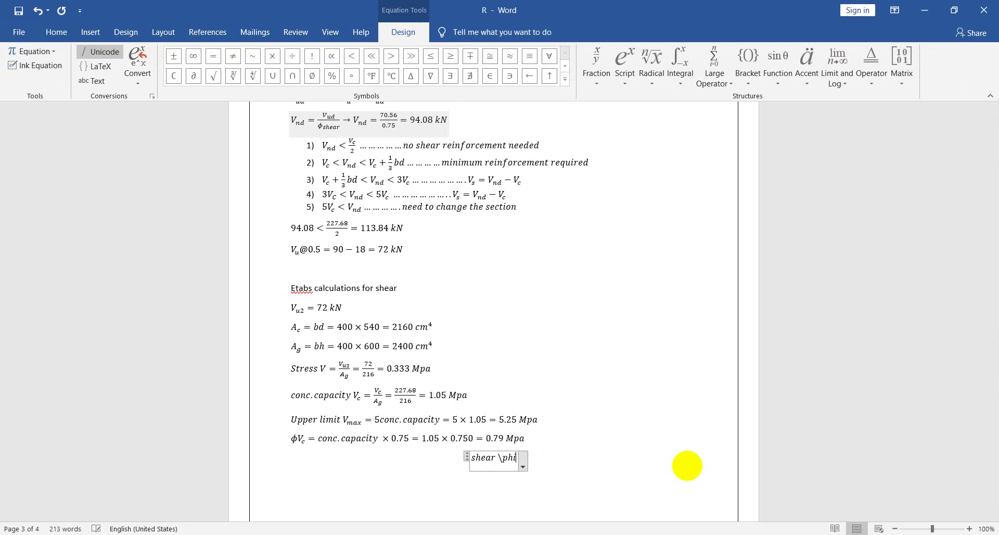
{"action": "type", "text": " V_c ="}
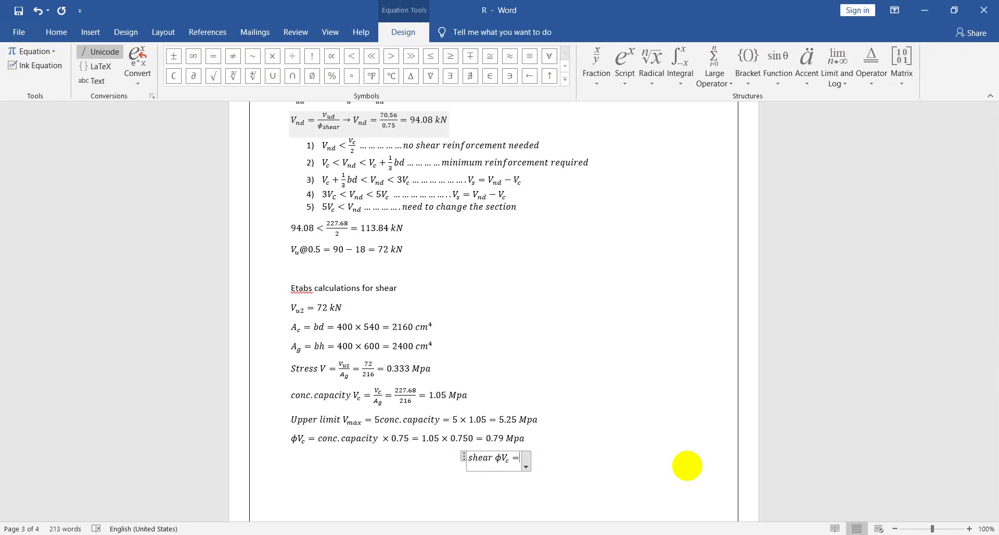
- Add ϕV_c conc capacity × A_g = as the expression for shear ϕV_c
{"action": "type", "text": "\\ph"}
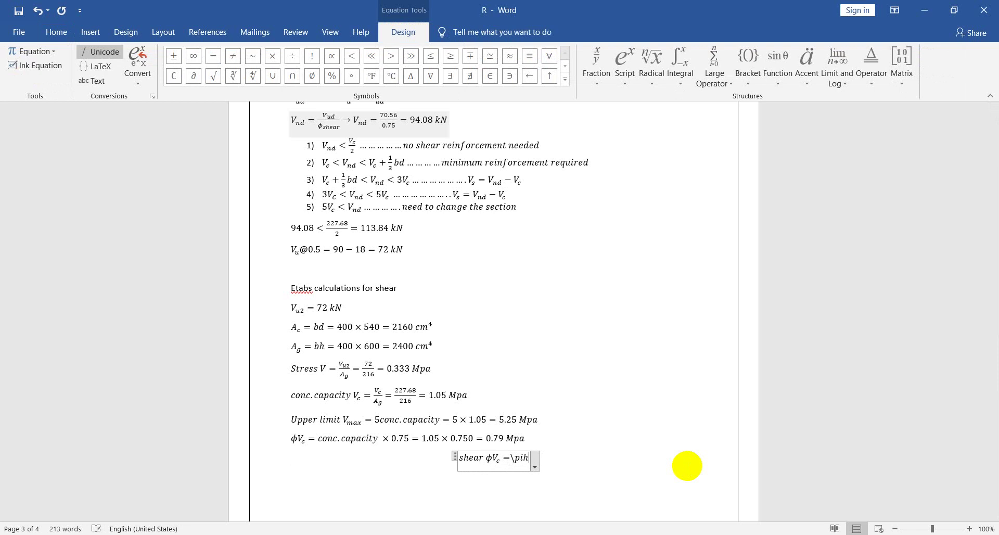
{"action": "type", "text": "i V)"}
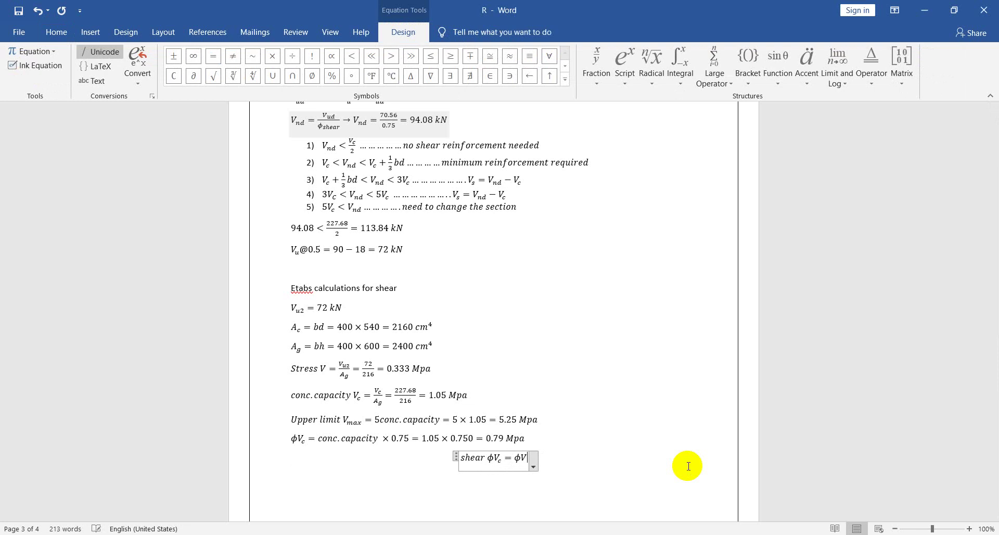
{"action": "key", "text": "BackSpace"}
{"action": "type", "text": "_c conc c"}
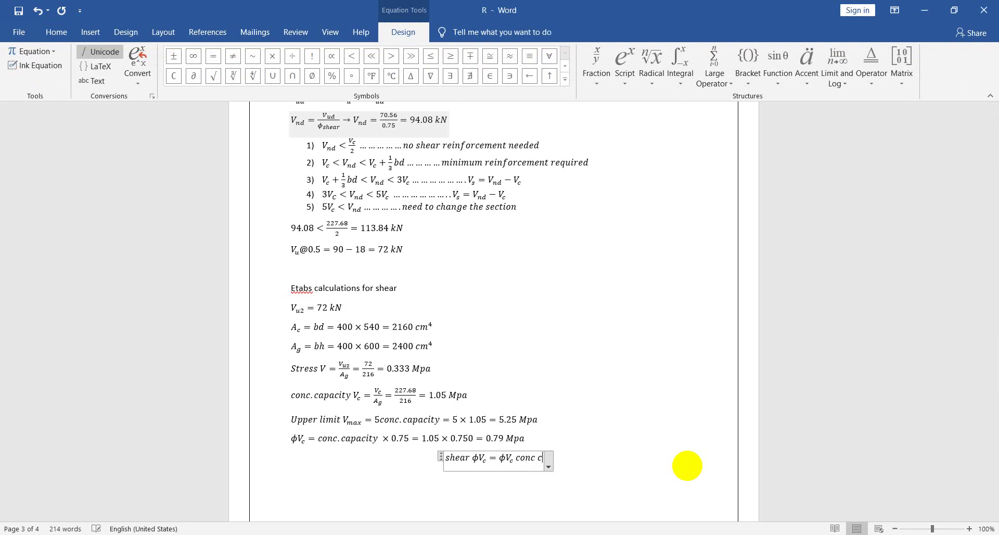
{"action": "type", "text": "apacity"}
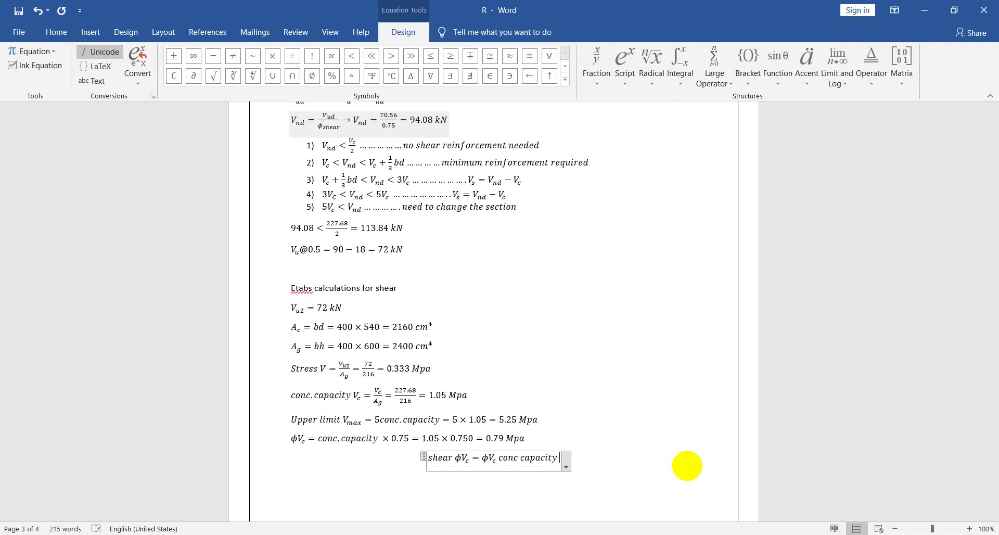
{"action": "type", "text": "×"}
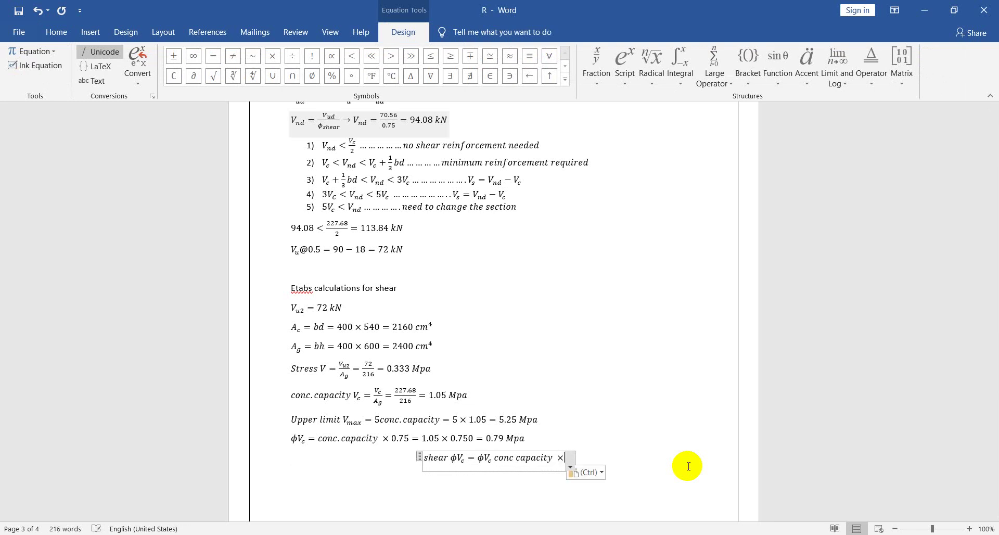
{"action": "type", "text": "A_g = "}
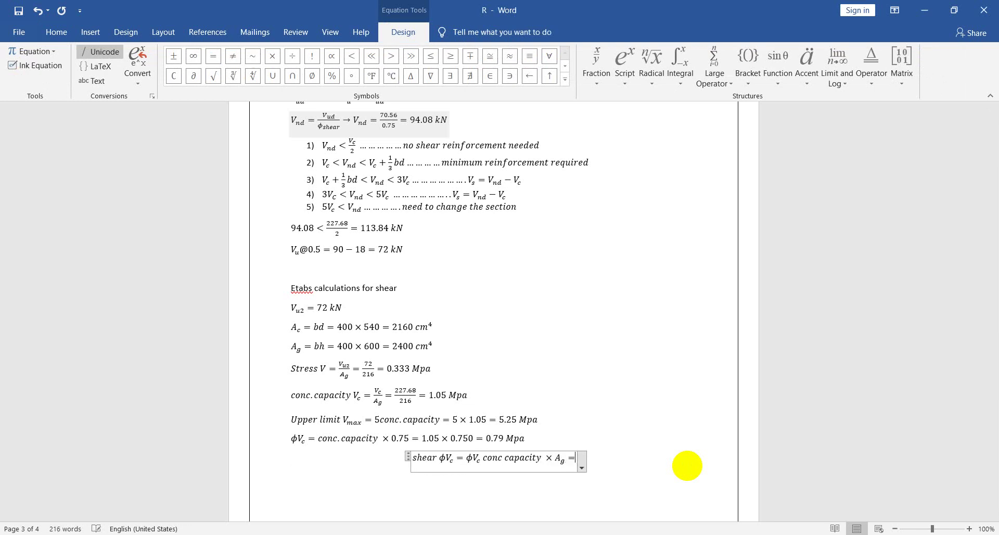
- Add the numeric substitution 0.79 × 216 to the shear ϕV_c equation
{"action": "type", "text": "0"}
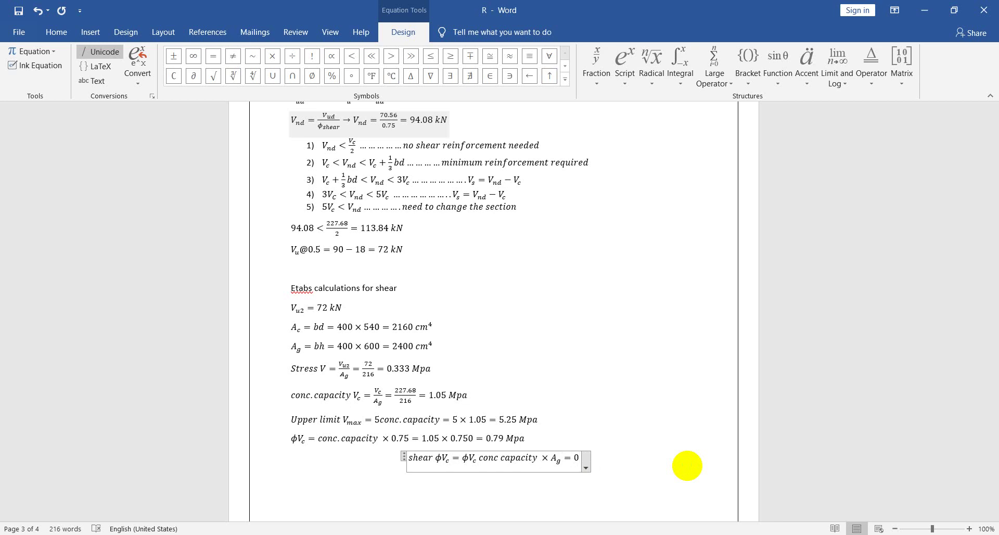
{"action": "type", "text": ".79"}
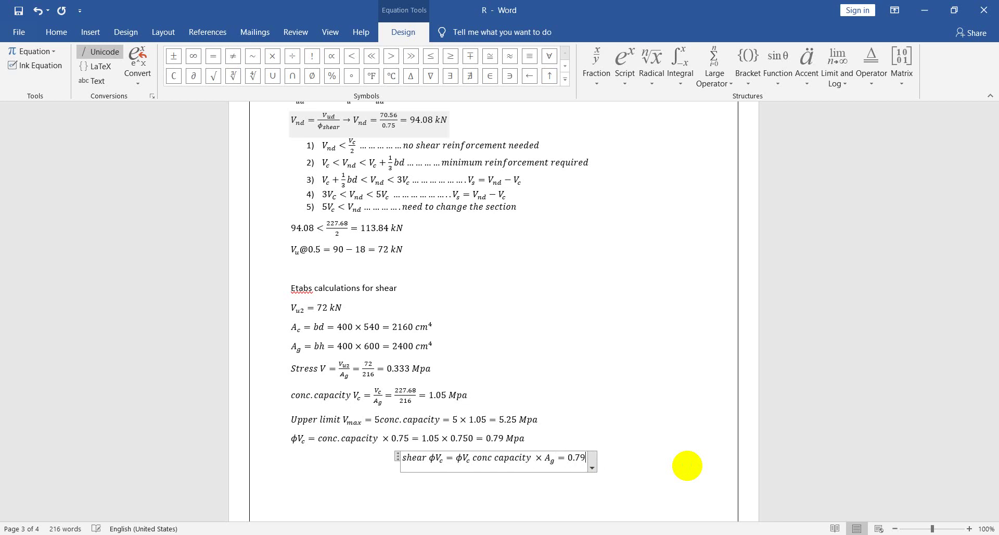
{"action": "key", "text": "ctrl+v"}
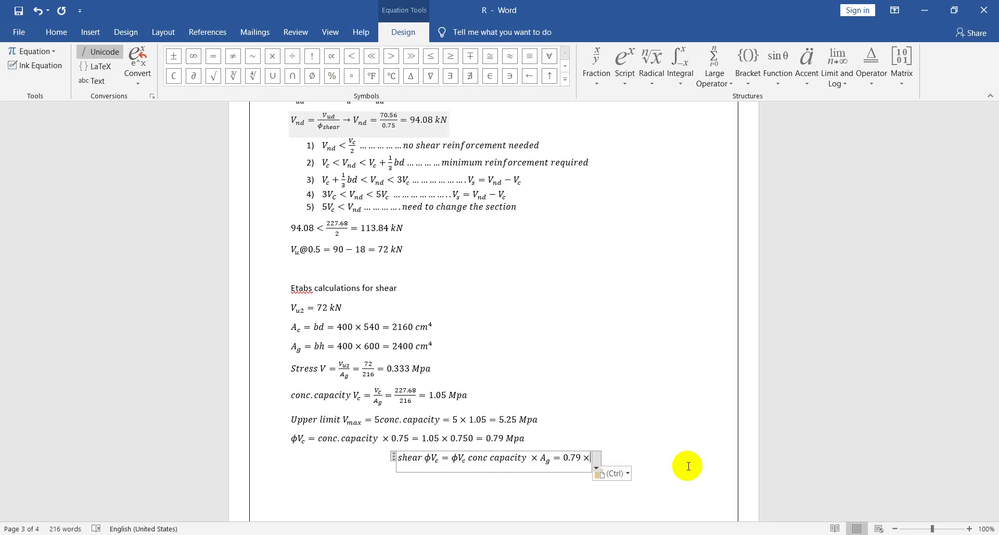
{"action": "type", "text": "216 "}
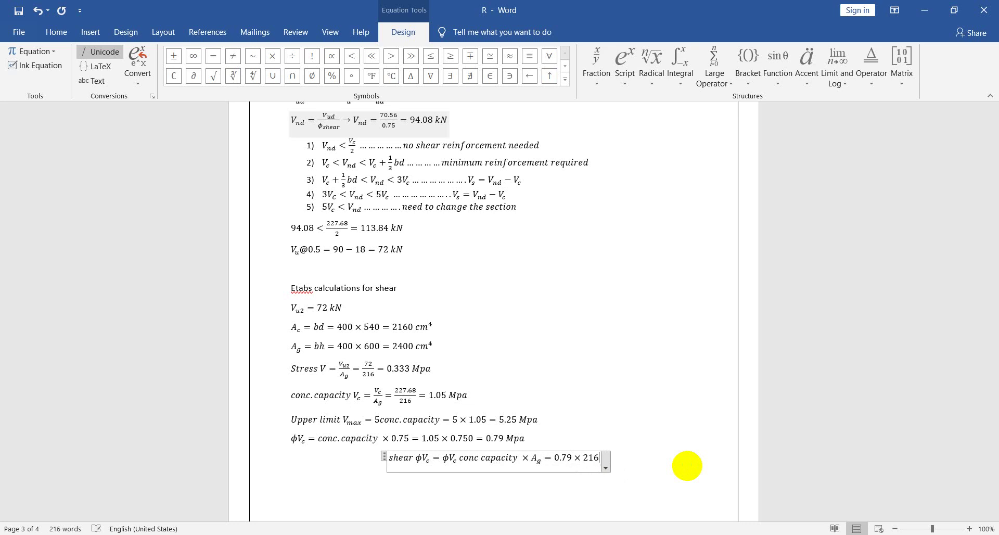
- Finish the shear ϕV_c equation with the result = 170.64 kN, checking the corresponding value in the ETABS shear details
{"action": "type", "text": "= "}
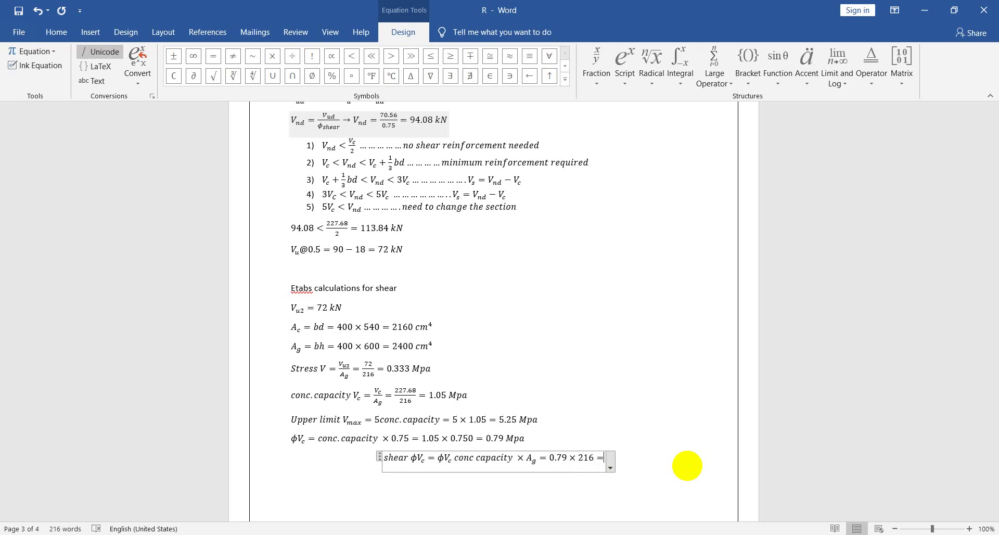
{"action": "type", "text": "1"}
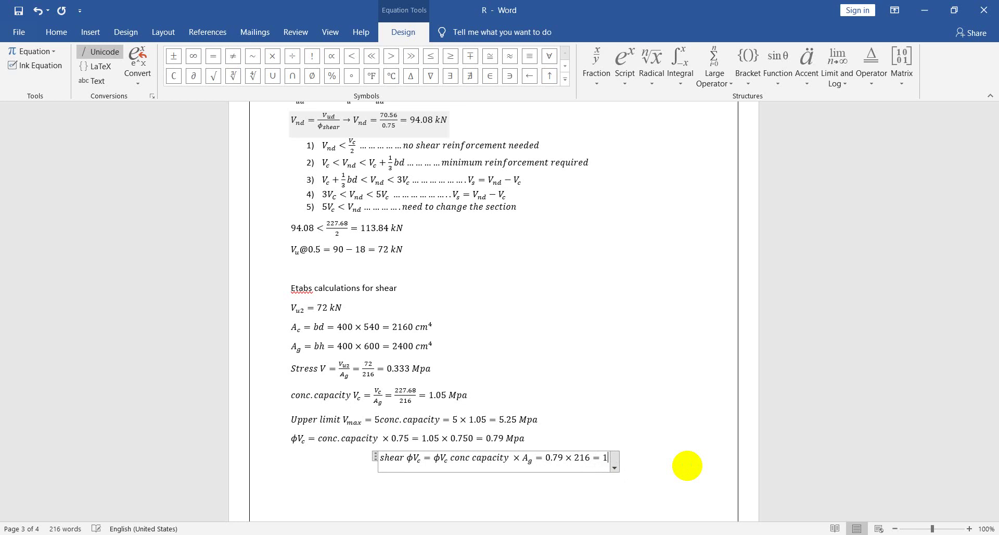
{"action": "type", "text": "70"}
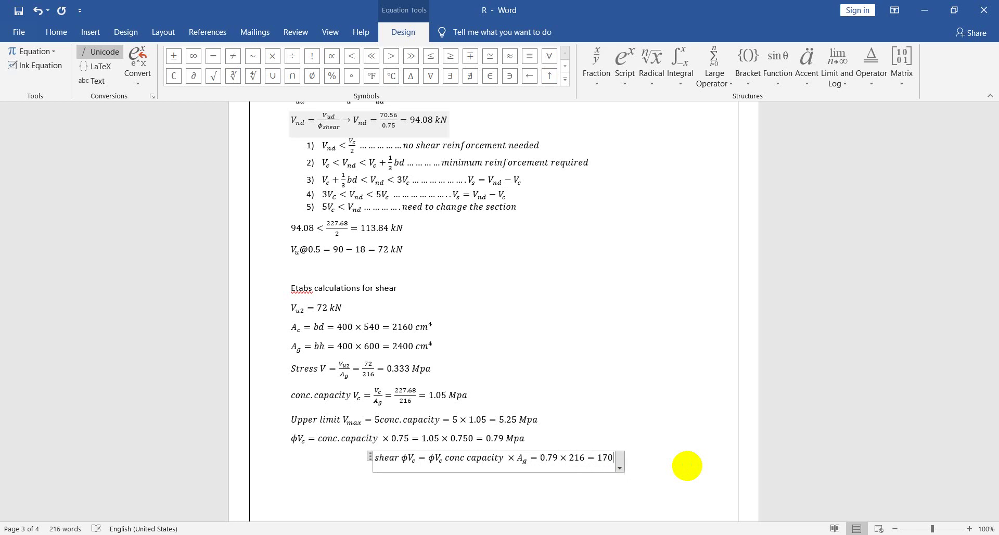
{"action": "type", "text": ".64"}
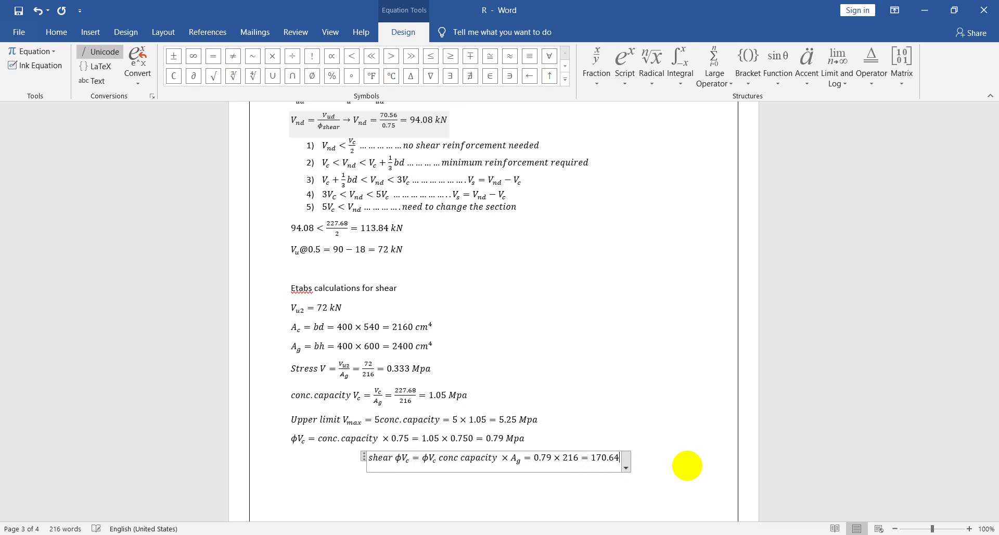
{"action": "left_click", "coordinate": [687, 465]}
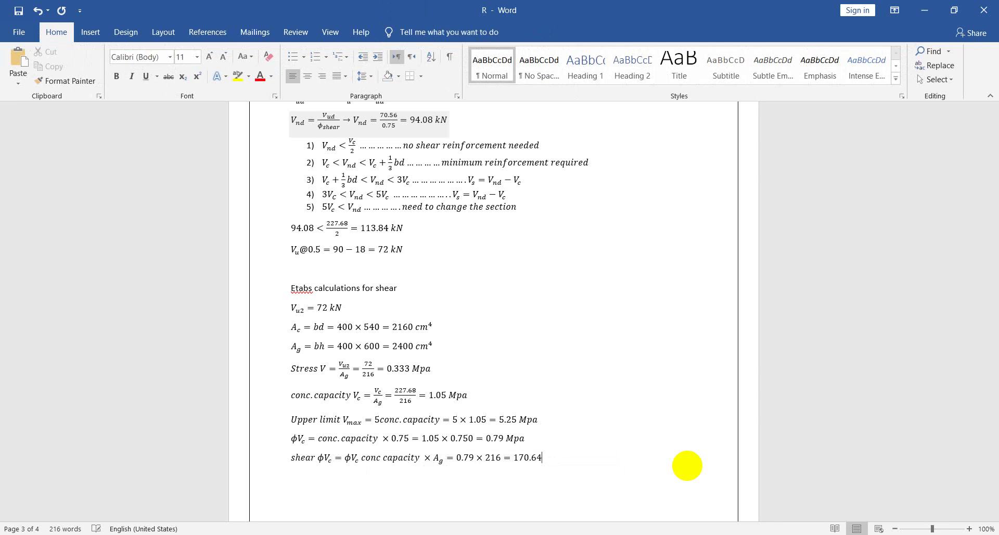
{"action": "key", "text": "alt+Tab"}
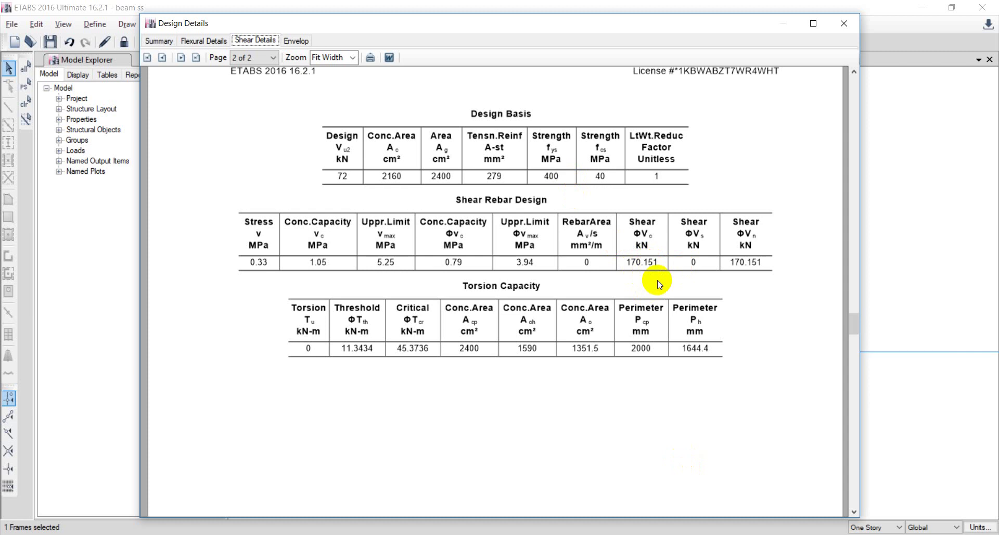
{"action": "key", "text": "alt+Tab"}
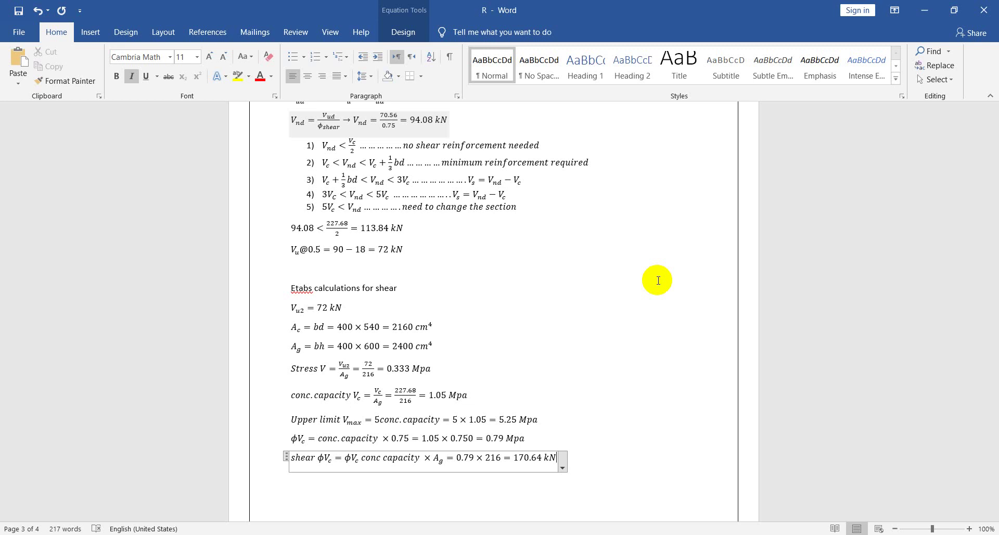
- Review the remaining shear capacities in the ETABS report and begin a new line below the shear ϕV_c equation in Word
{"action": "key", "text": "alt+Tab"}
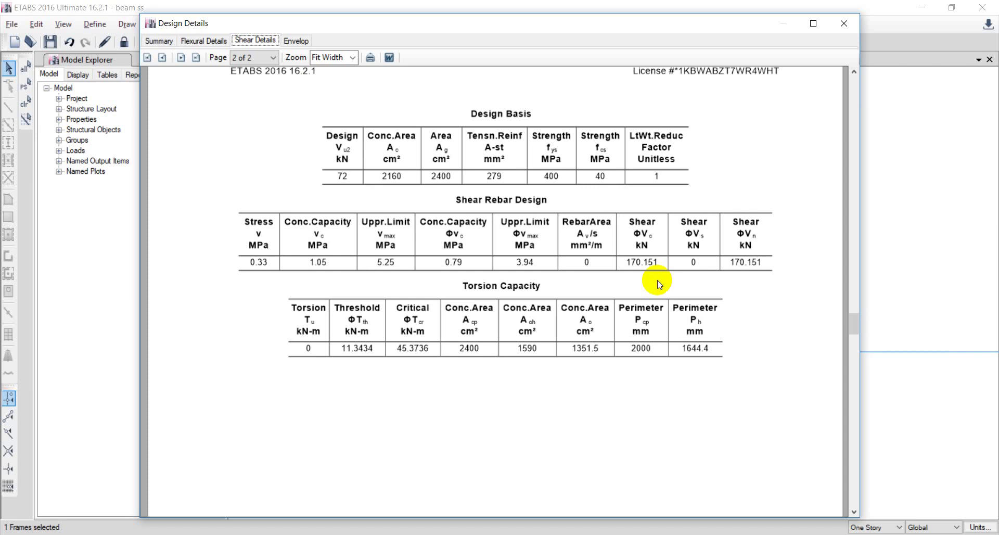
{"action": "left_click_drag", "start_coordinate": [673, 307], "coordinate": [685, 304]}
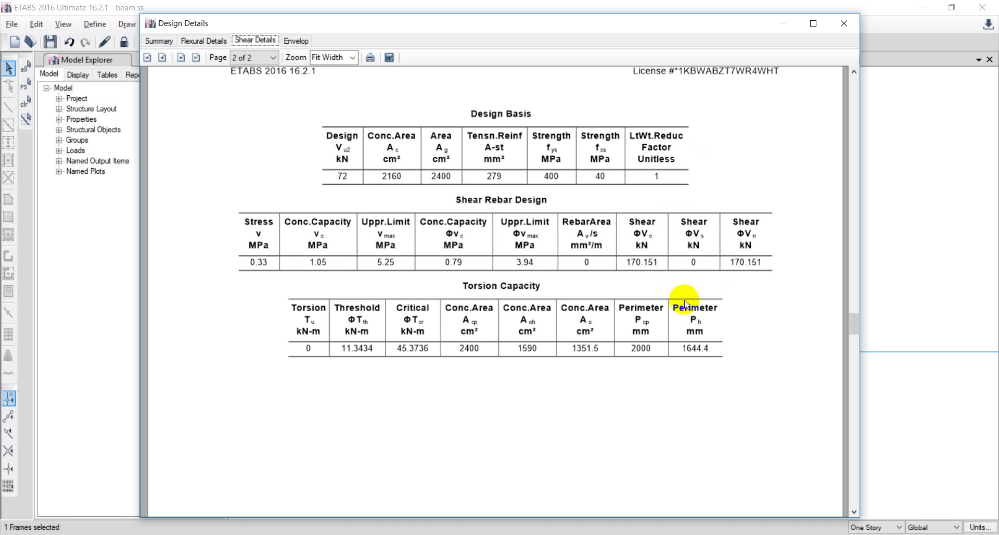
{"action": "key", "text": "alt+Tab"}
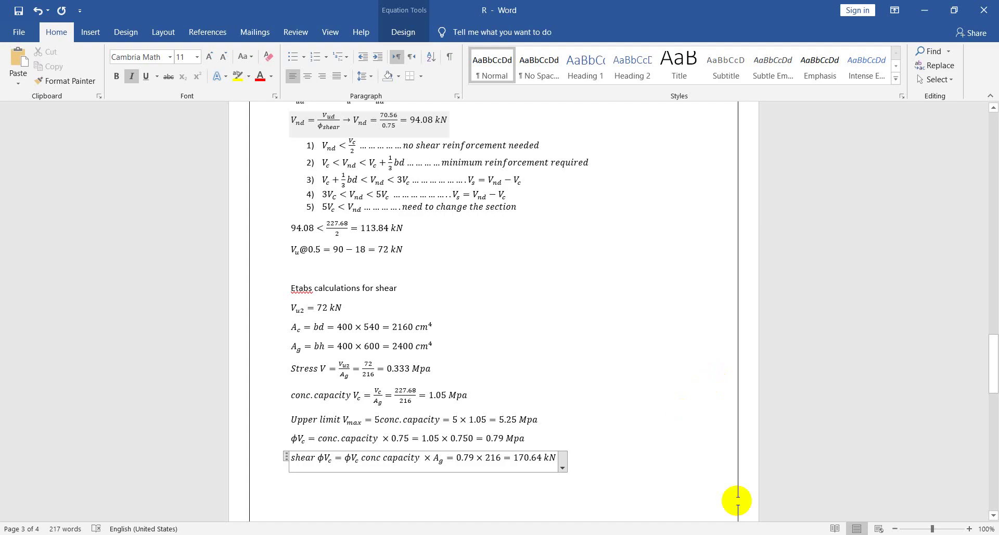
{"action": "key", "text": "Right"}
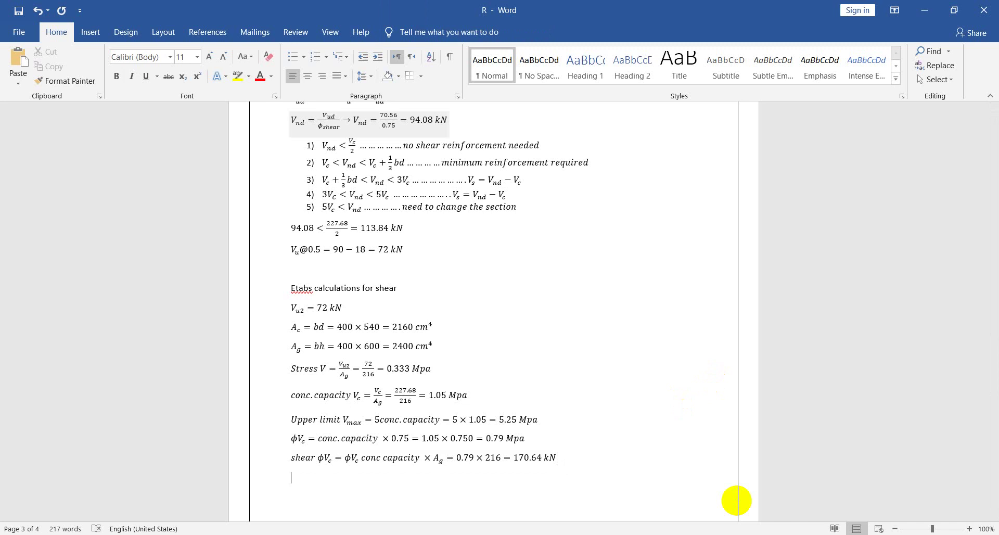
- Switch to ETABS, close the beam's design detail and information windows, and unlock the model, accepting deletion of the analysis results
{"action": "key", "text": "alt+Tab"}
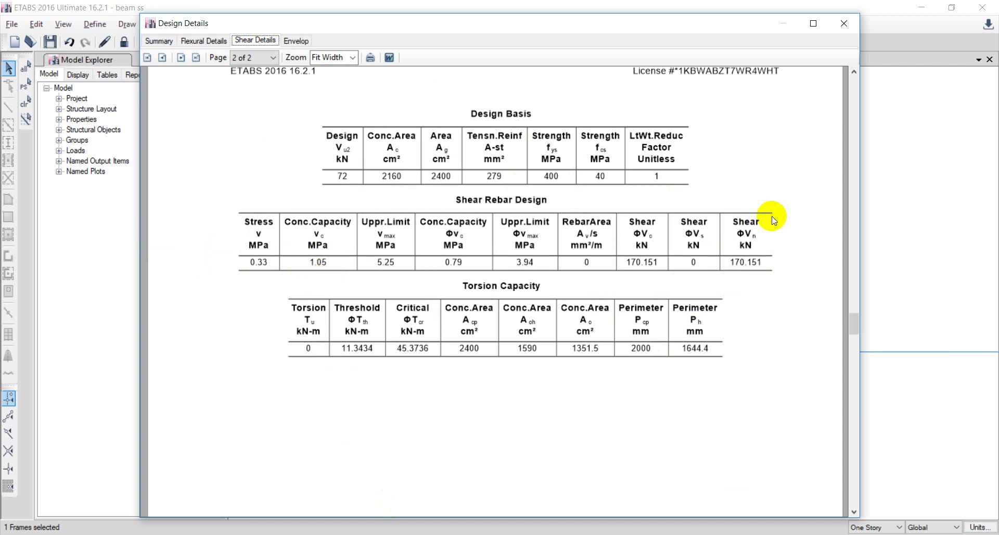
{"action": "left_click", "coordinate": [844, 23]}
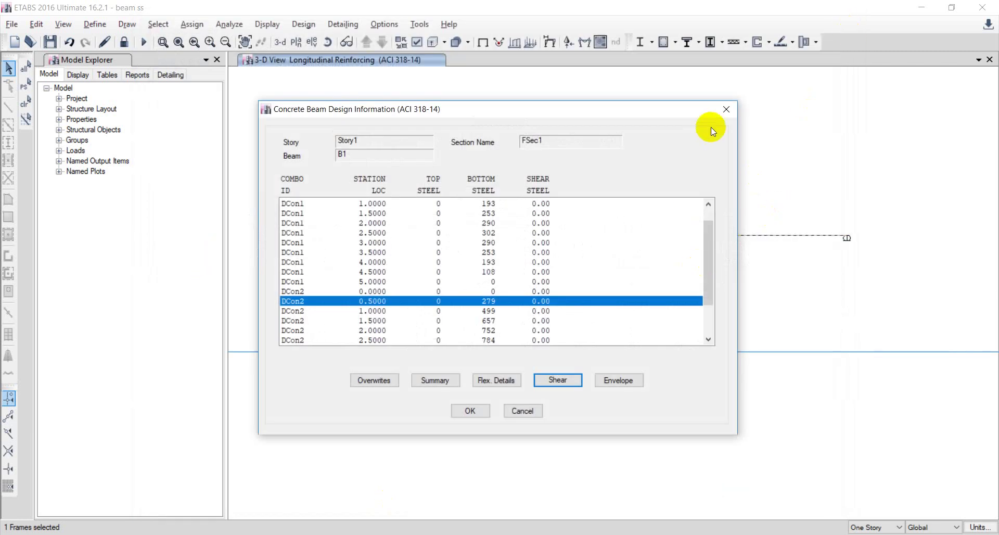
{"action": "left_click", "coordinate": [726, 111]}
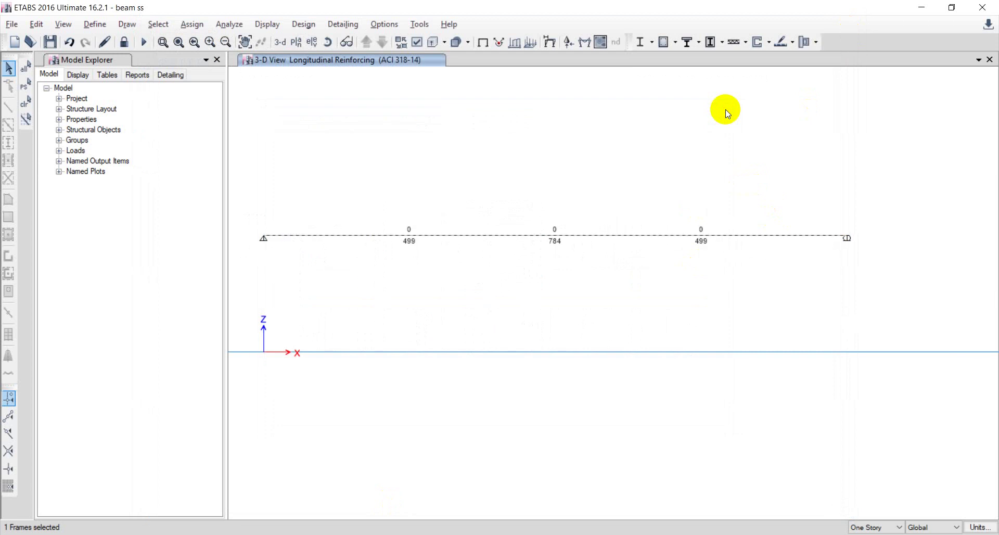
{"action": "left_click", "coordinate": [130, 46]}
{"action": "left_click", "coordinate": [499, 322]}
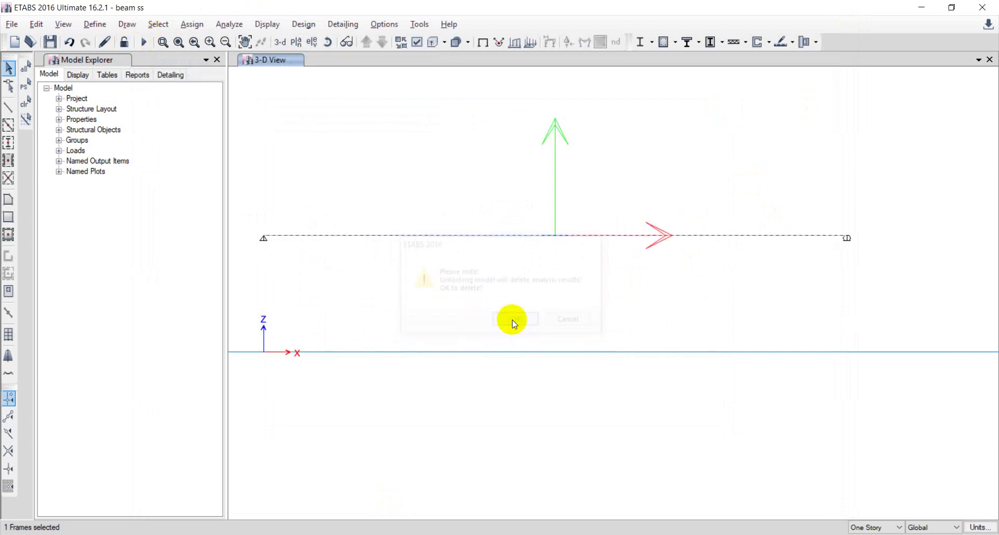
- Open the ConcBm frame section definition and set its depth to 400 mm
{"action": "left_click", "coordinate": [104, 27]}
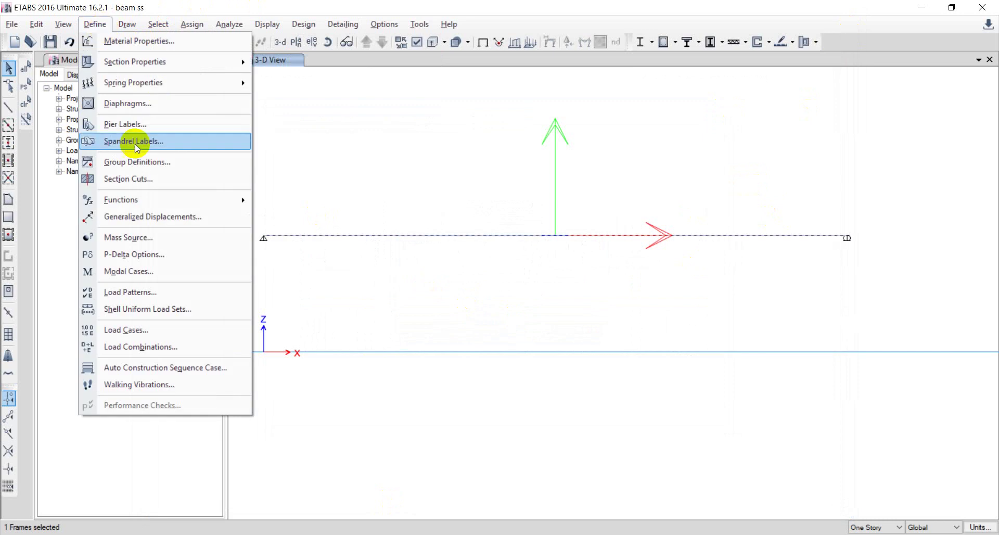
{"action": "mouse_move", "coordinate": [218, 63]}
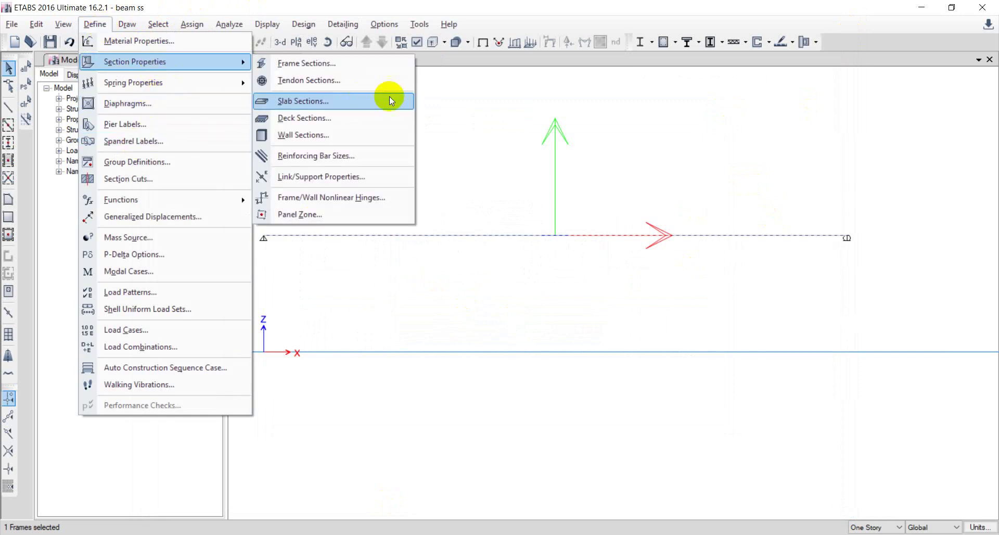
{"action": "left_click", "coordinate": [372, 65]}
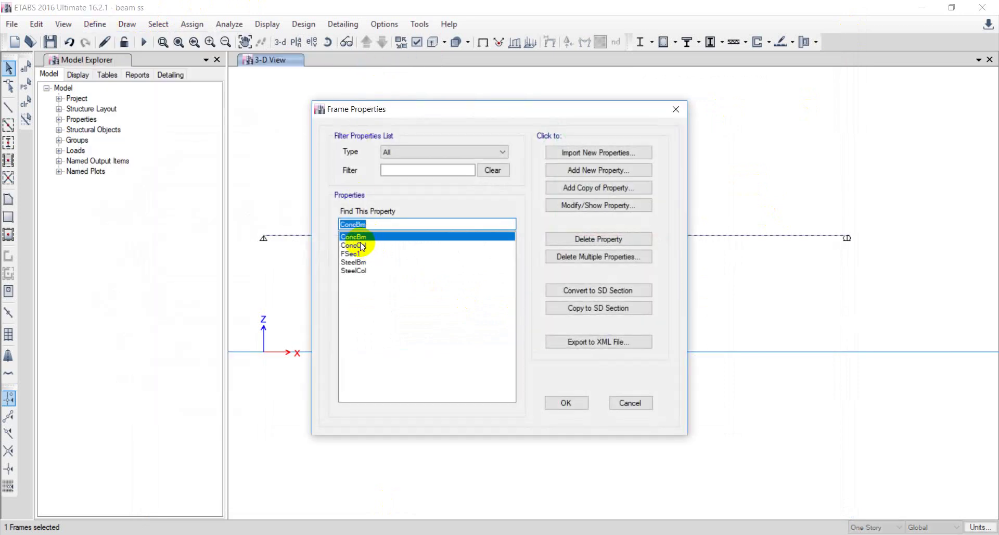
{"action": "double_click", "coordinate": [360, 236]}
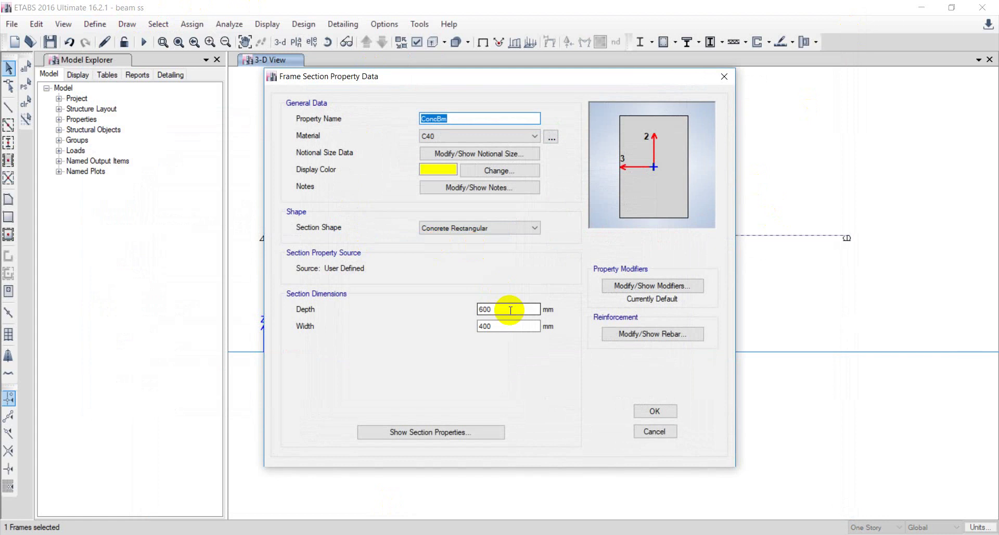
{"action": "left_click", "coordinate": [509, 310]}
{"action": "key", "text": "BackSpace"}
{"action": "key", "text": "BackSpace"}
{"action": "key", "text": "BackSpace"}
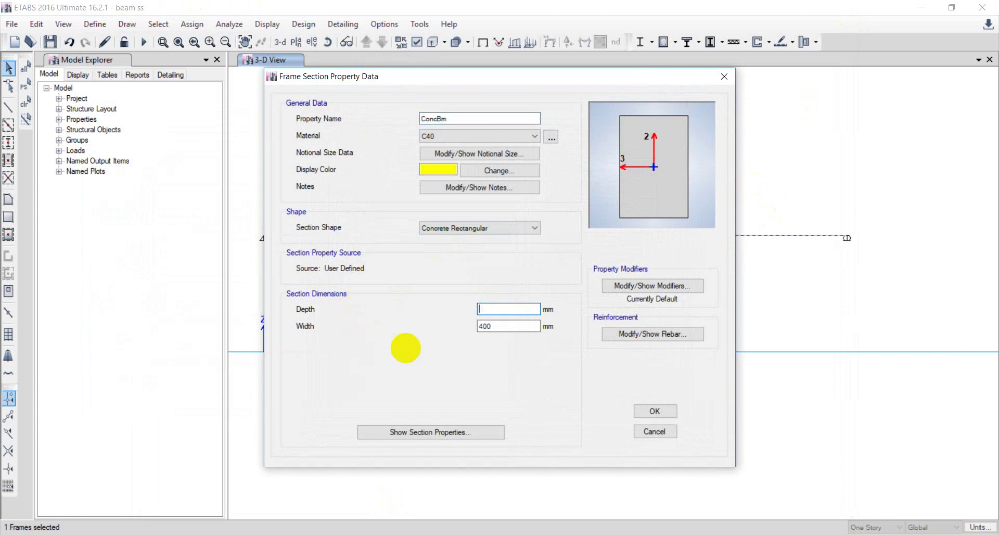
{"action": "type", "text": "400"}
{"action": "key", "text": "Tab"}
- Set the ConcBm section's width to 250 mm and accept the modified frame property
{"action": "type", "text": "3"}
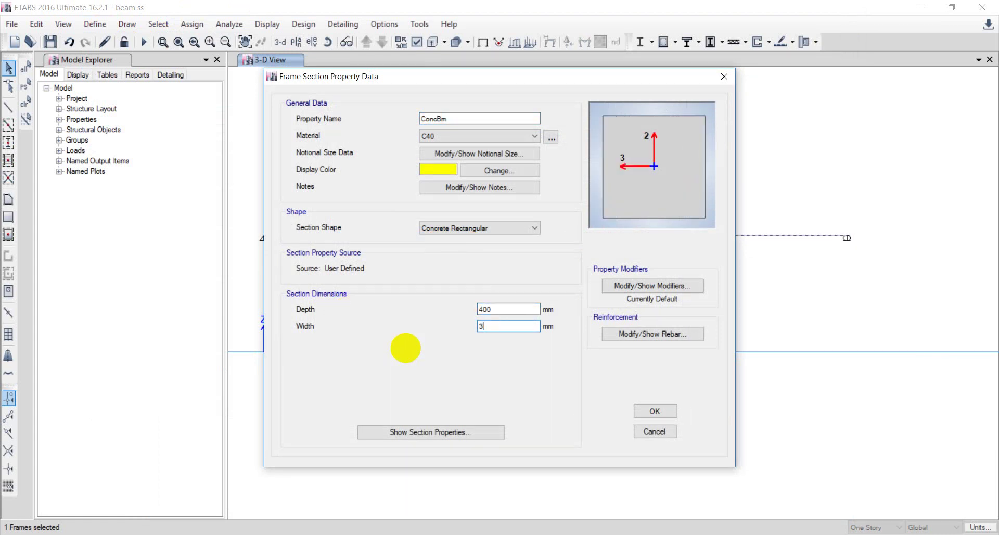
{"action": "type", "text": "00"}
{"action": "key", "text": "BackSpace"}
{"action": "key", "text": "BackSpace"}
{"action": "key", "text": "BackSpace"}
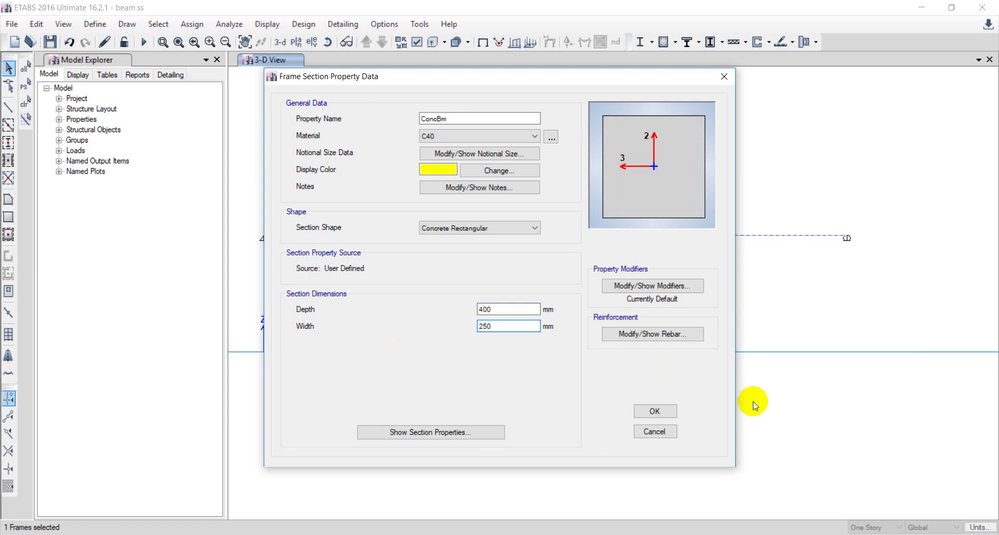
{"action": "left_click", "coordinate": [669, 414]}
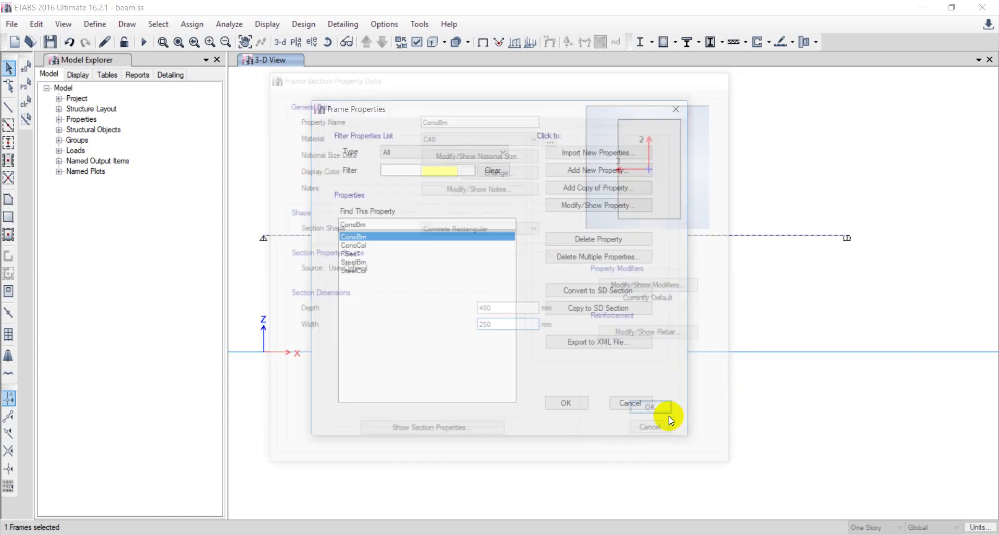
{"action": "left_click", "coordinate": [567, 402]}
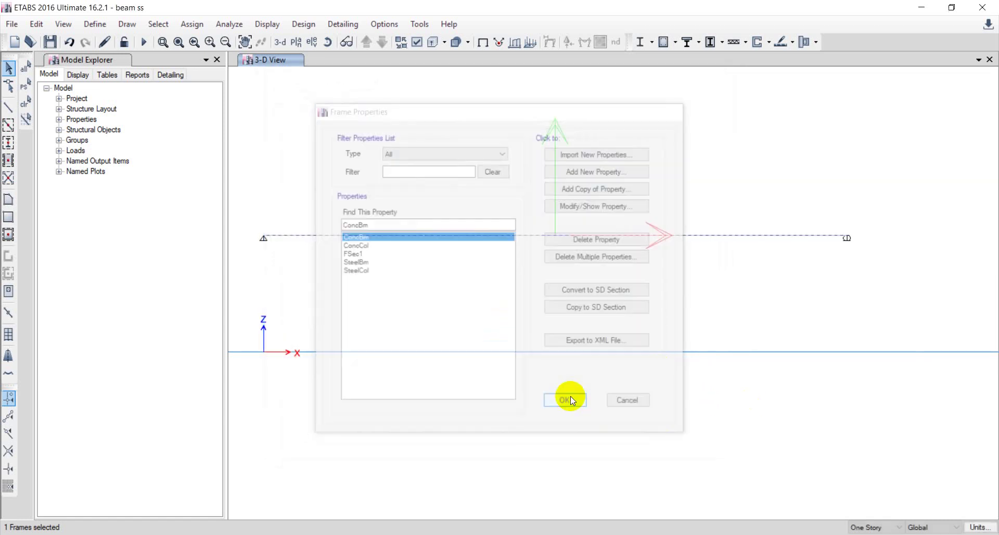
- Run the analysis and concrete frame design, and unlock the model again, accepting deletion of the analysis results
{"action": "left_click", "coordinate": [144, 41]}
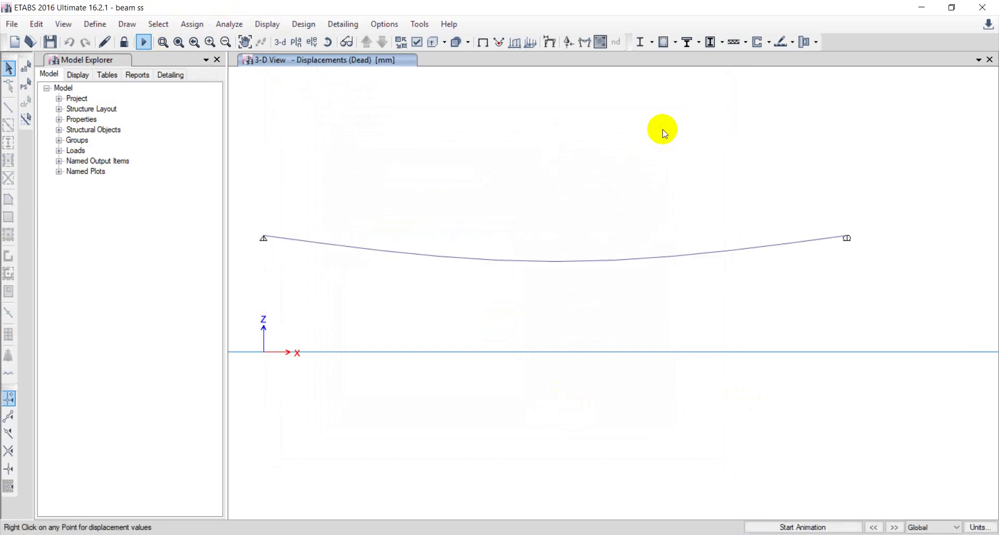
{"action": "left_click", "coordinate": [663, 41]}
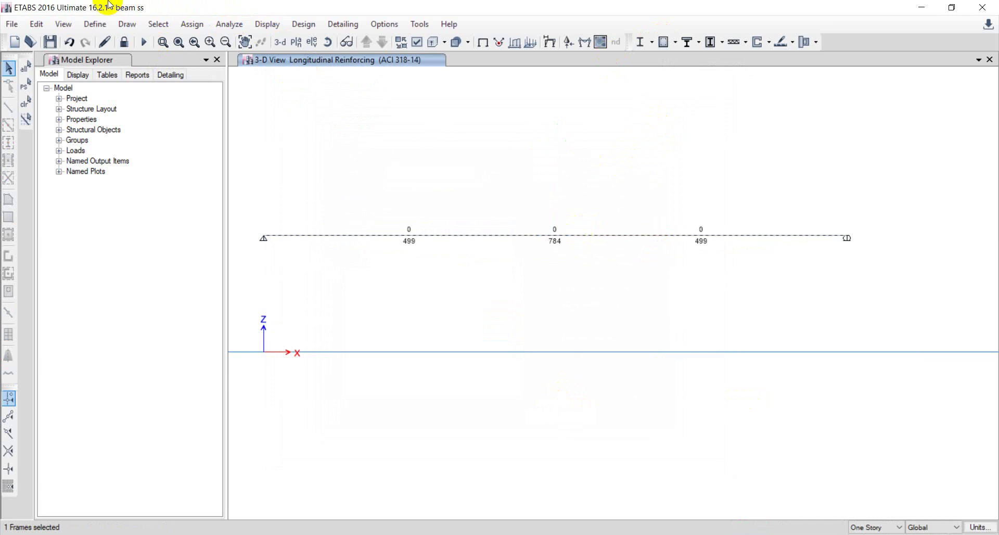
{"action": "left_click", "coordinate": [124, 47]}
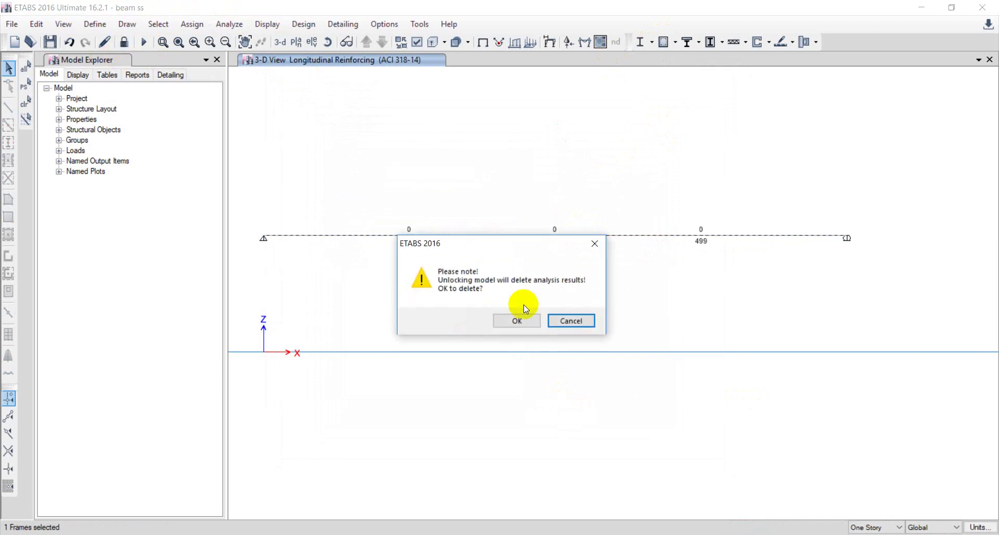
{"action": "left_click", "coordinate": [523, 320]}
- Check the ConcBm section dimensions and inspect which section property is assigned to the beam
{"action": "left_click", "coordinate": [98, 31]}
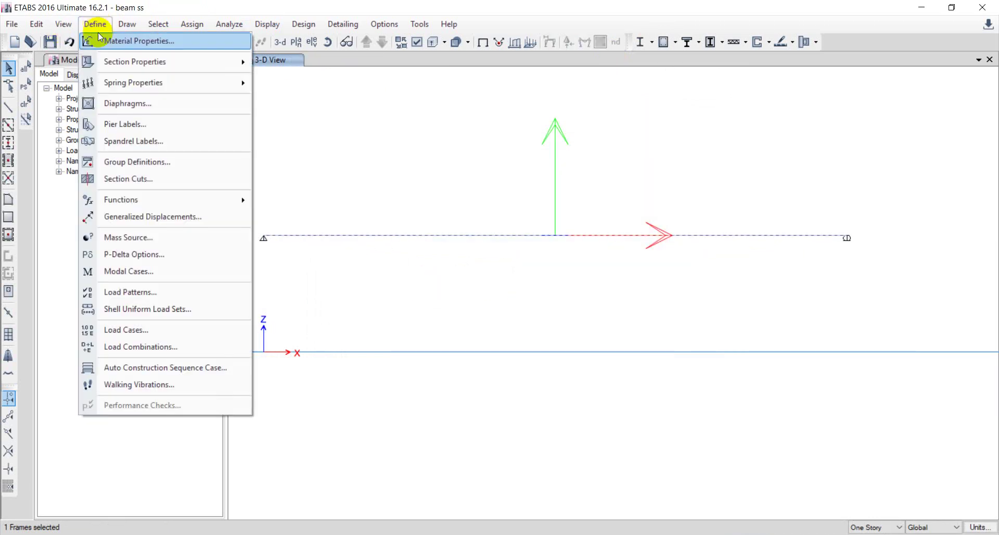
{"action": "mouse_move", "coordinate": [245, 63]}
{"action": "left_click", "coordinate": [295, 65]}
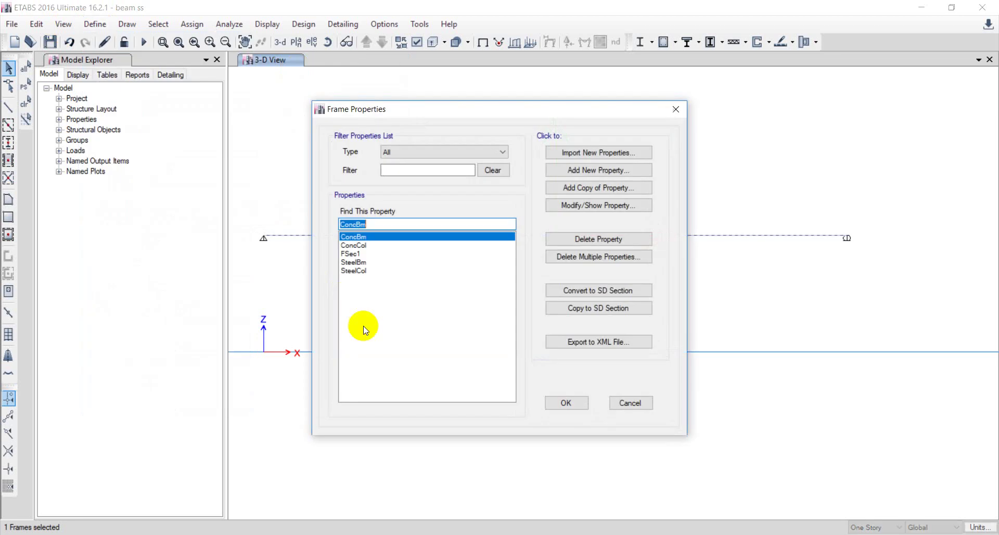
{"action": "left_click", "coordinate": [378, 238]}
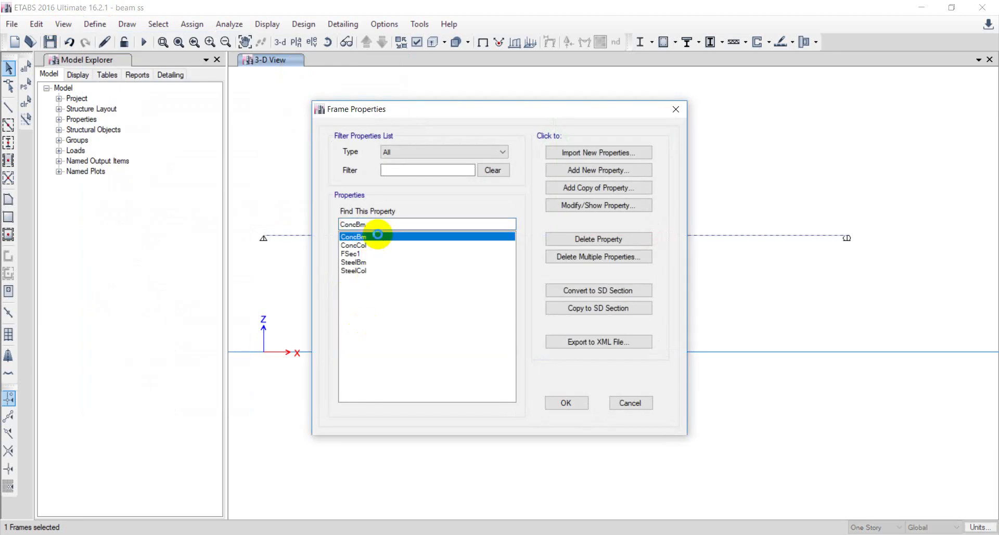
{"action": "double_click", "coordinate": [378, 237]}
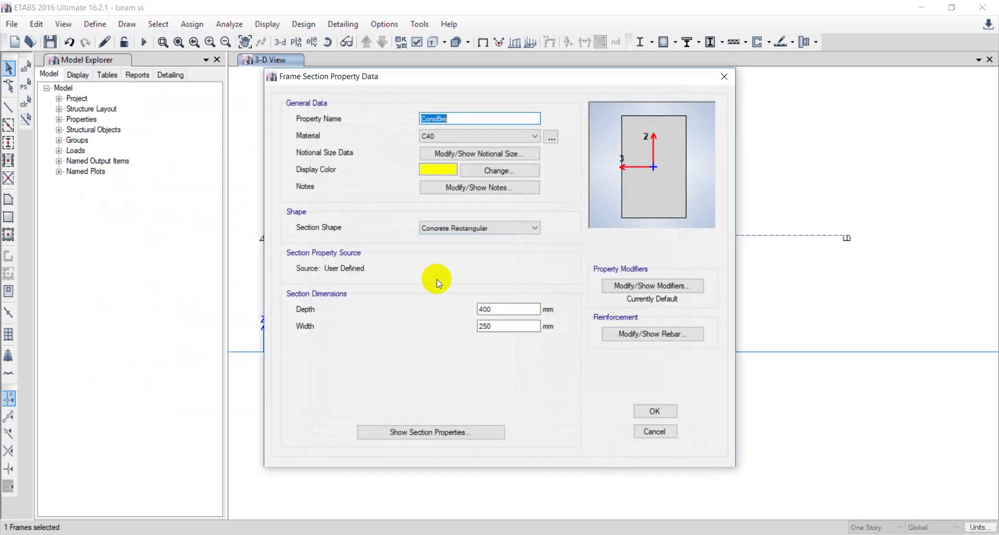
{"action": "left_click", "coordinate": [655, 411]}
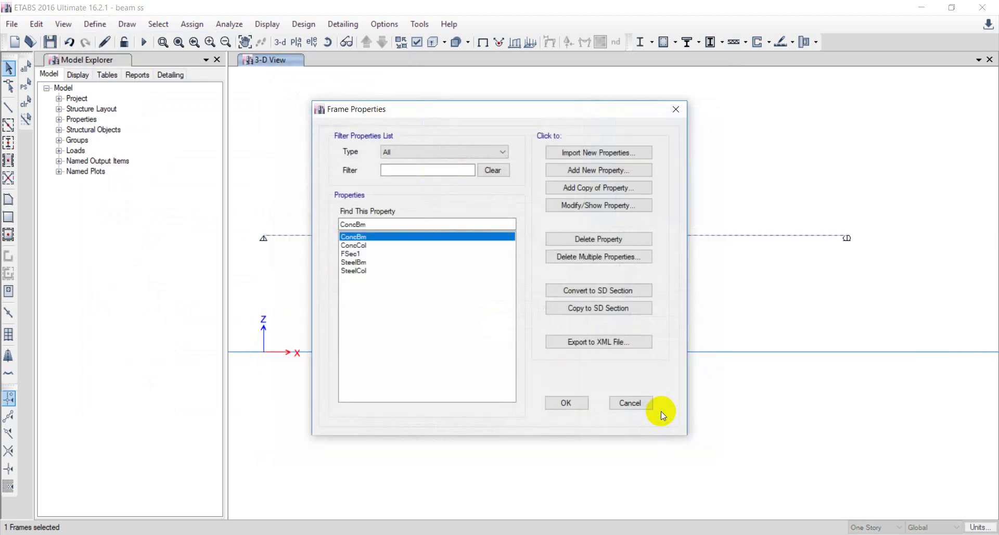
{"action": "left_click", "coordinate": [572, 402]}
{"action": "right_click", "coordinate": [520, 238]}
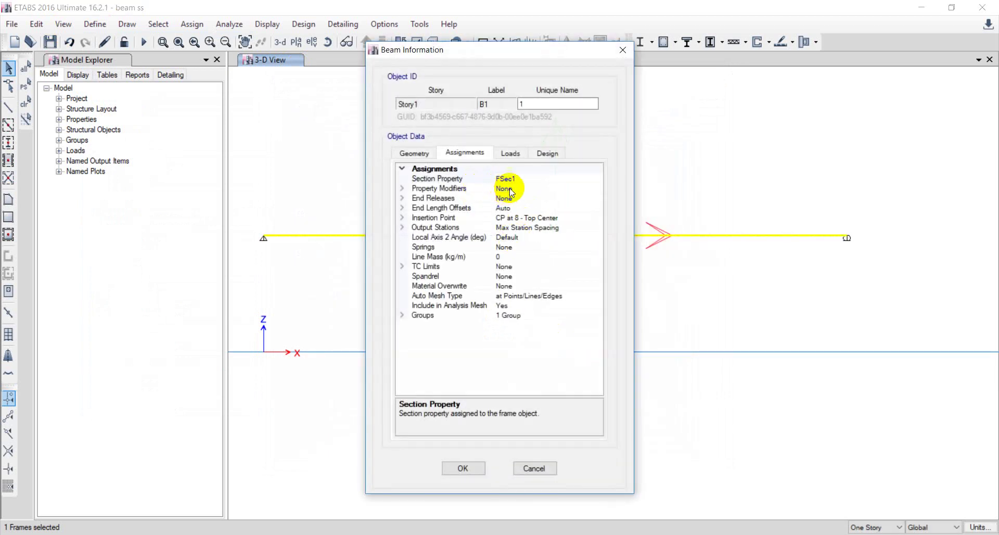
{"action": "left_click", "coordinate": [622, 50]}
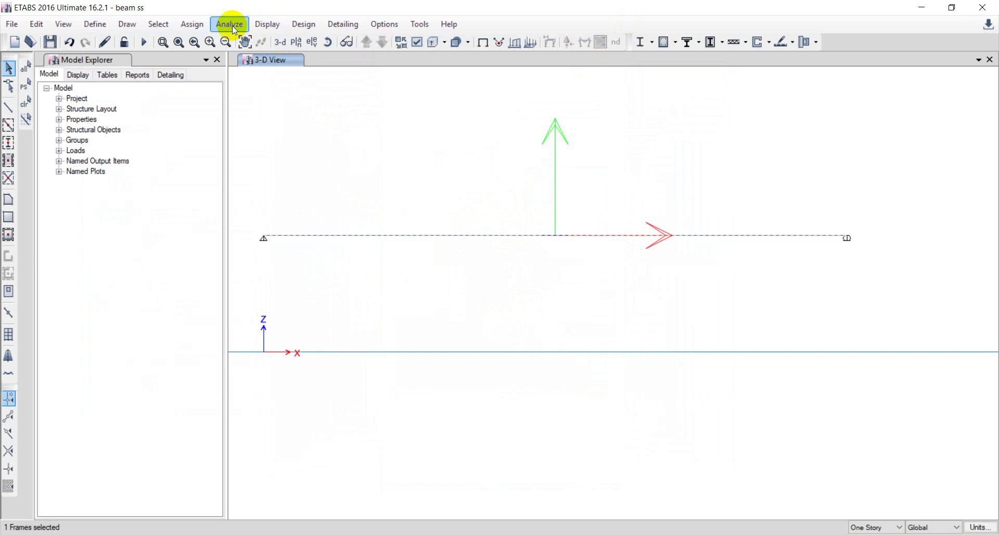
- Assign the ConcBm frame section to the selected beam
{"action": "left_click", "coordinate": [198, 24]}
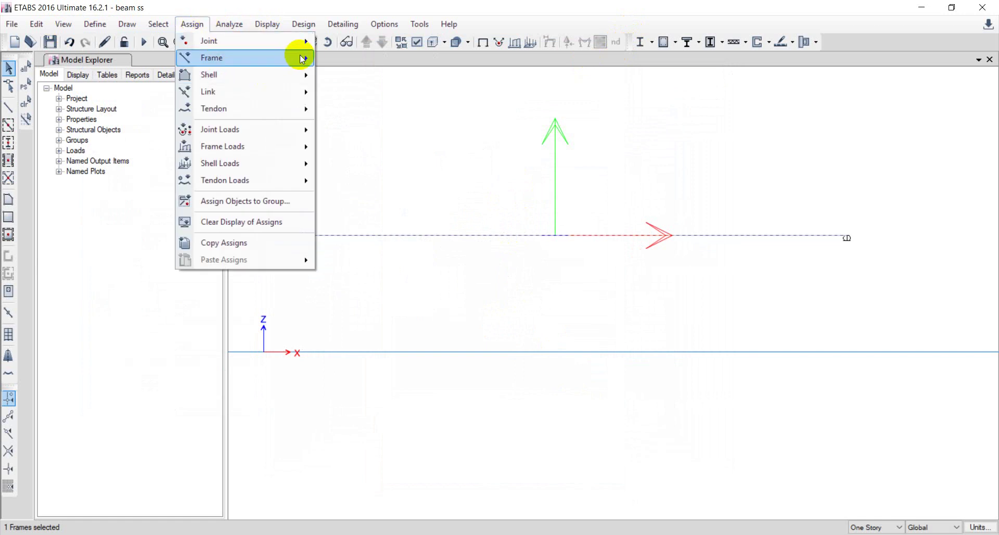
{"action": "mouse_move", "coordinate": [301, 56]}
{"action": "left_click", "coordinate": [395, 60]}
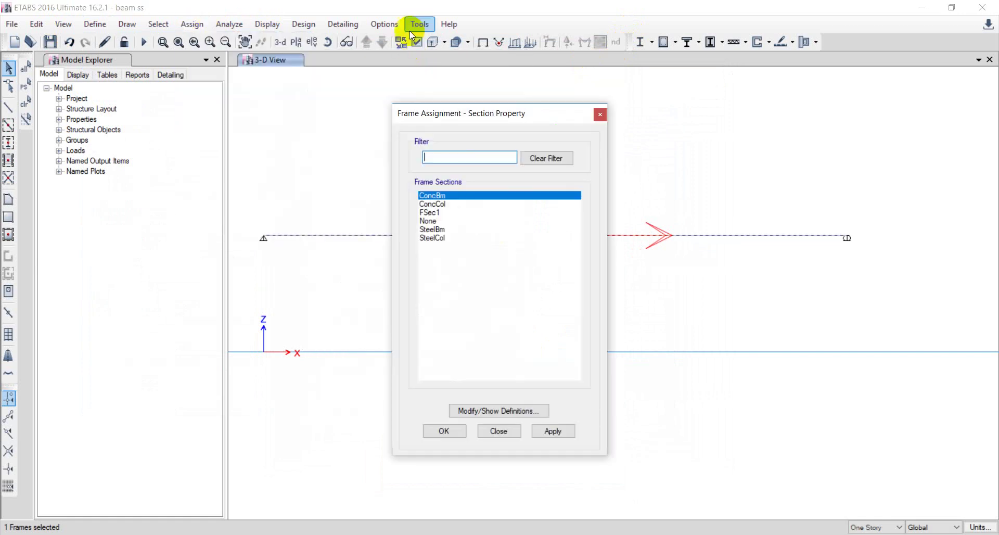
{"action": "left_click", "coordinate": [438, 431]}
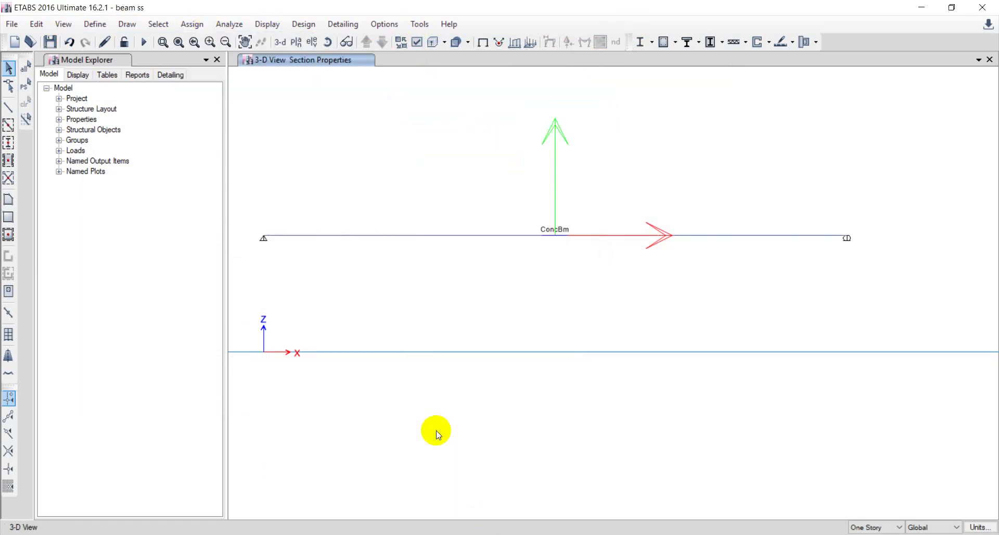
{"action": "left_click", "coordinate": [193, 24]}
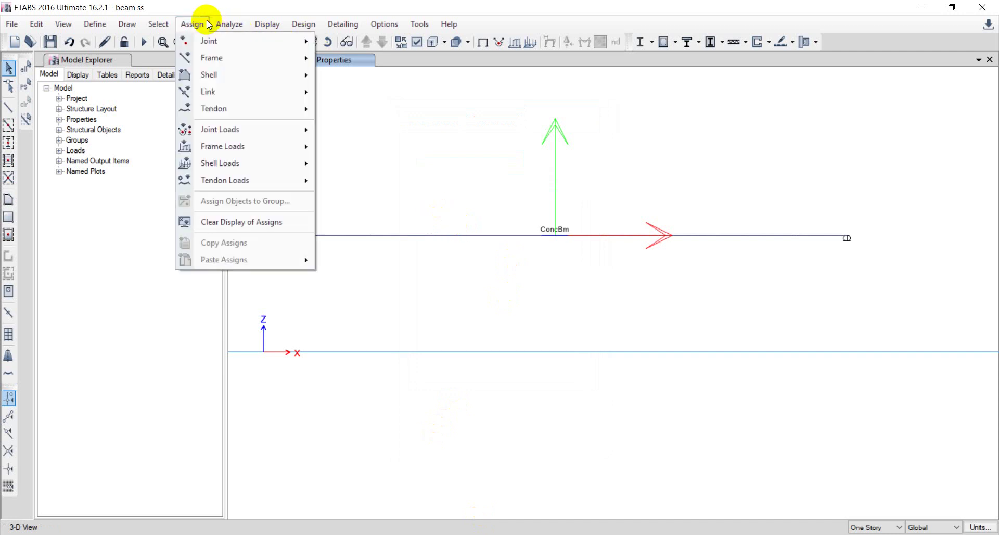
{"action": "left_click", "coordinate": [657, 134]}
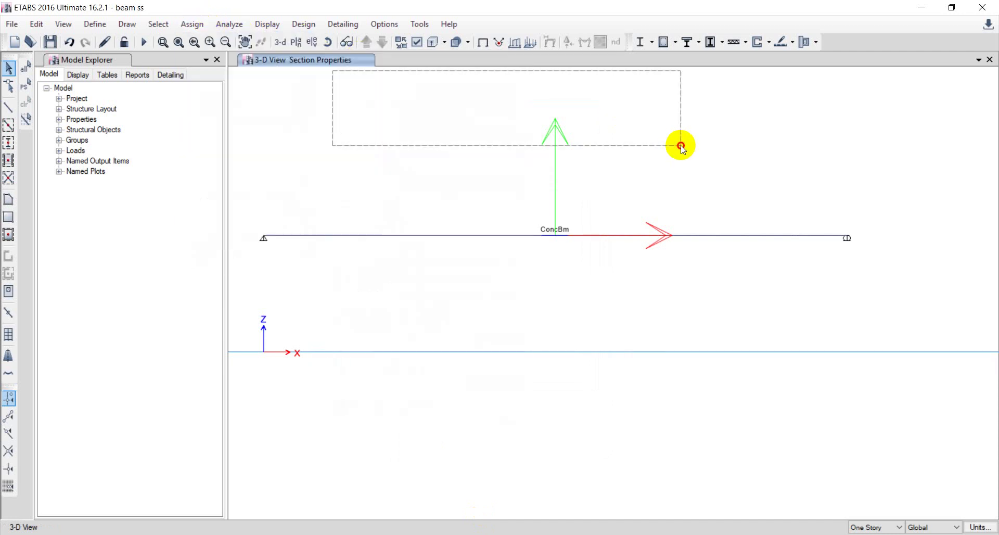
- Run the analysis and concrete frame design, and open the beam's design information
{"action": "left_click", "coordinate": [143, 41]}
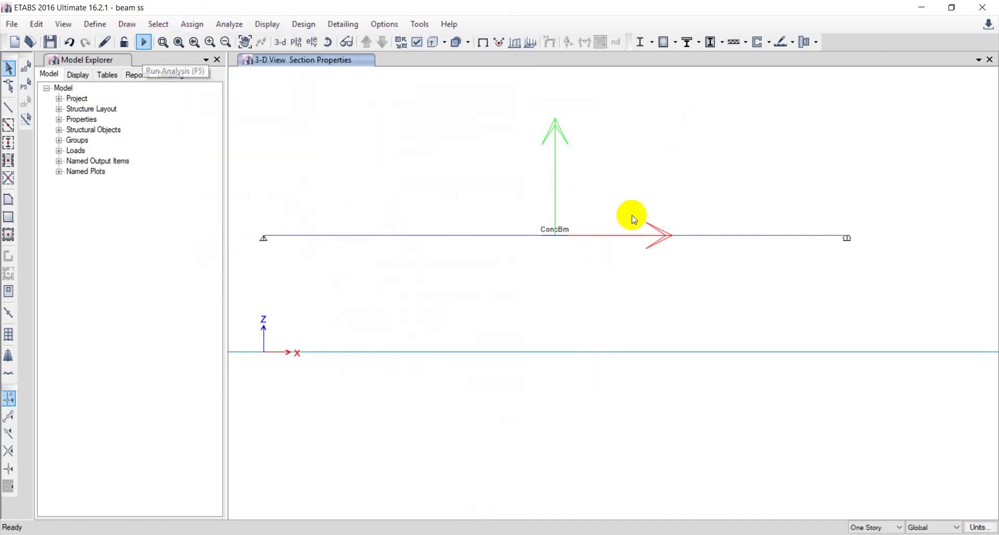
{"action": "left_click", "coordinate": [667, 49]}
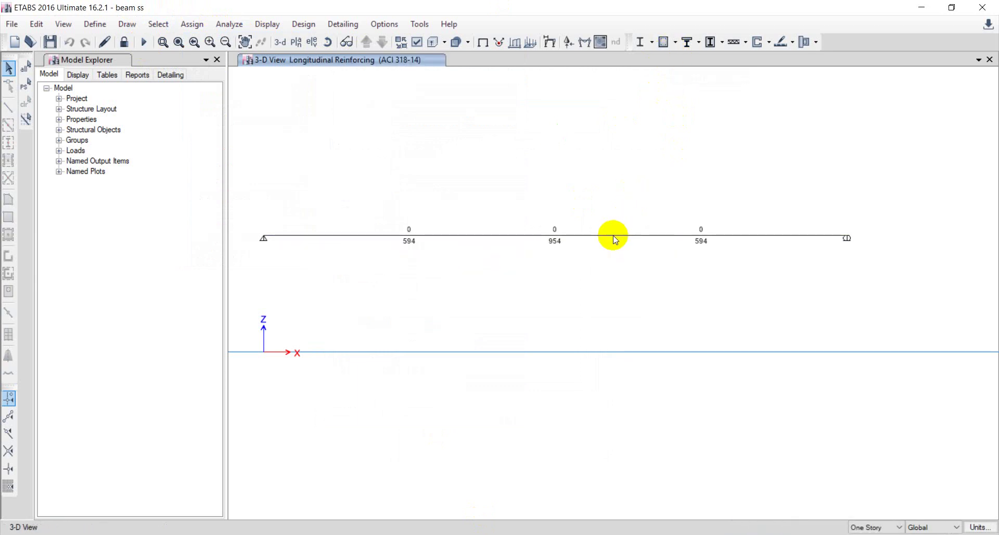
{"action": "left_click", "coordinate": [545, 236]}
{"action": "right_click", "coordinate": [544, 236]}
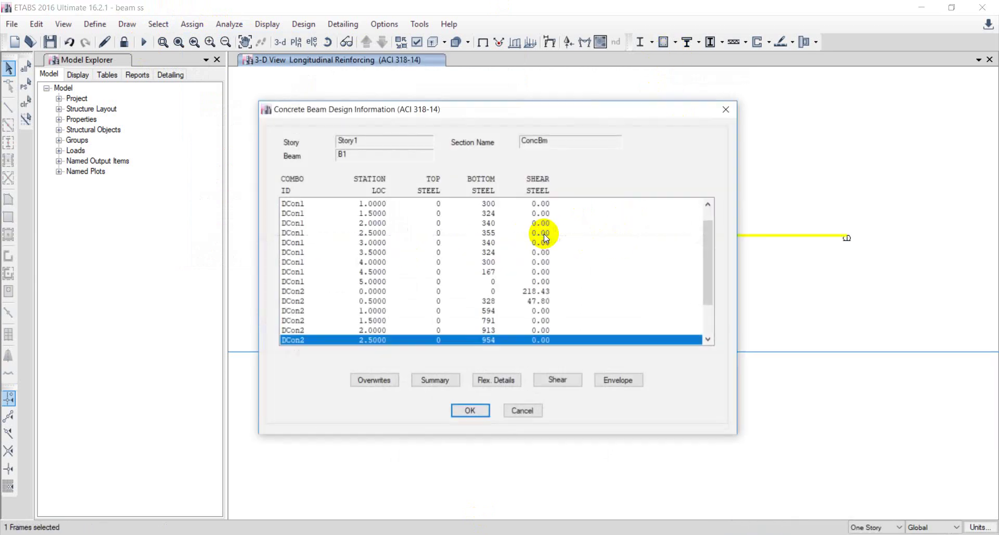
- Review the flexural design details for combo DCon2 at station 2.5, including section, material, reinforcement and design moment tables
{"action": "left_click", "coordinate": [502, 381]}
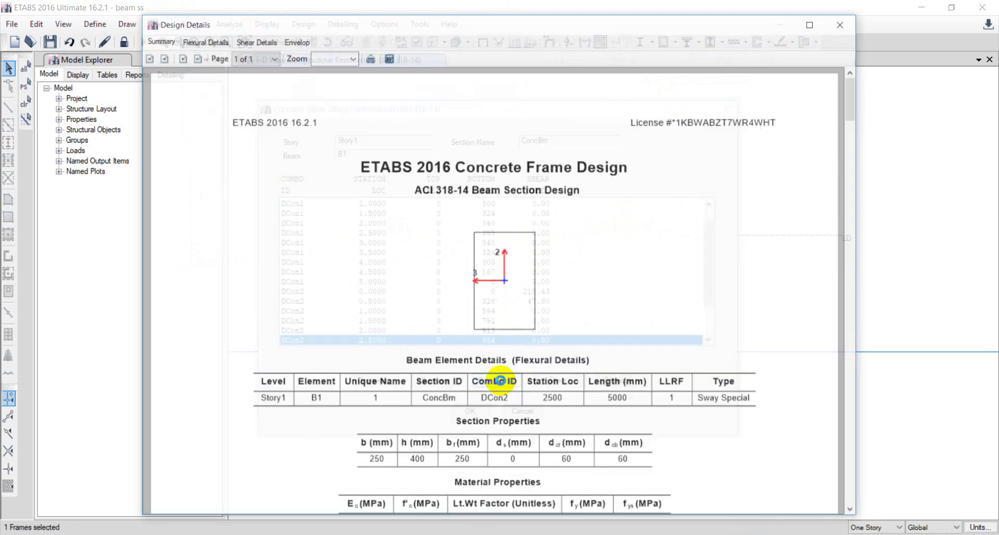
{"action": "left_click_drag", "start_coordinate": [857, 99], "coordinate": [857, 263]}
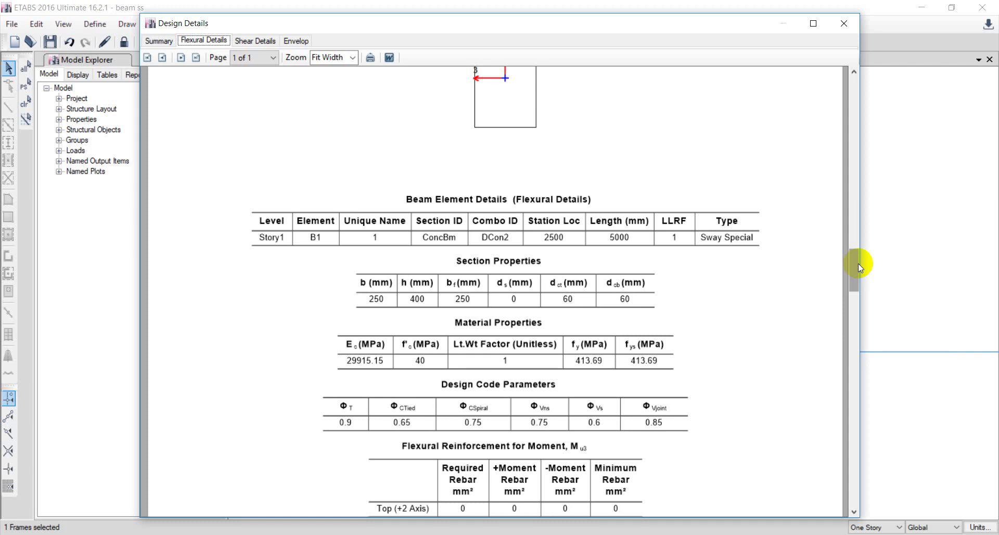
{"action": "scroll", "coordinate": [705, 312], "scroll_direction": "down", "scroll_amount": 5}
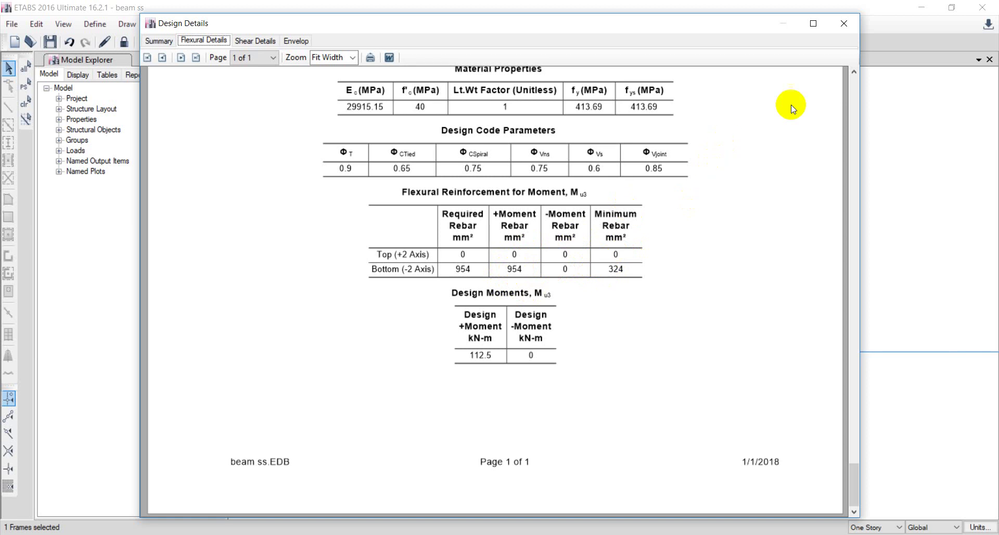
{"action": "left_click", "coordinate": [845, 22]}
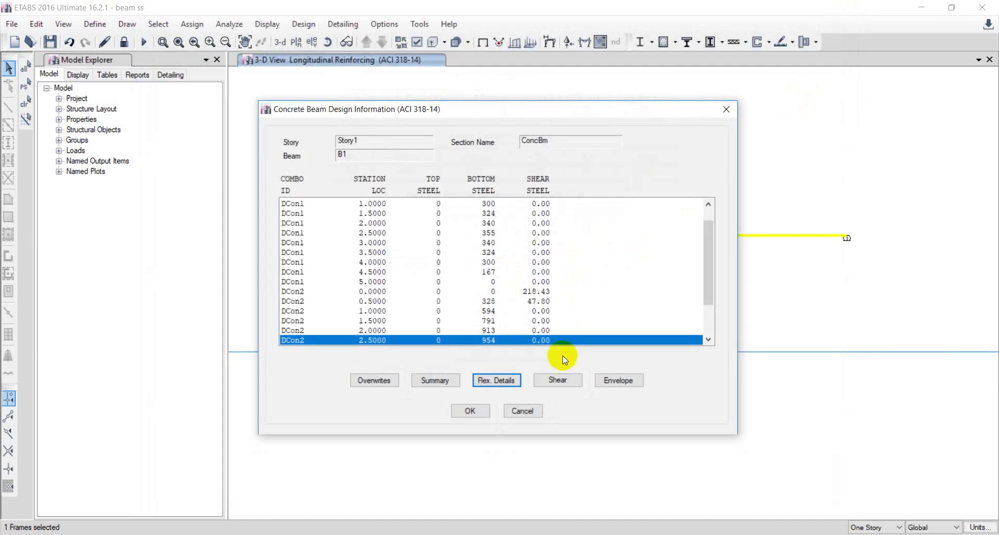
- Review the shear design details for combo DCon2 at station 2.5 and close the report
{"action": "left_click", "coordinate": [558, 380]}
{"action": "scroll", "coordinate": [565, 320], "scroll_direction": "down", "scroll_amount": 10}
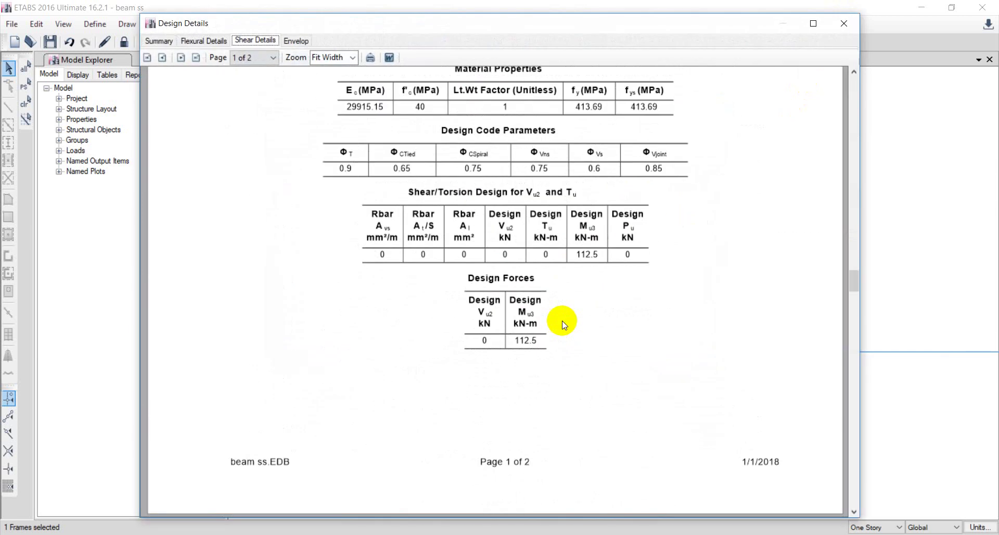
{"action": "left_click", "coordinate": [844, 23]}
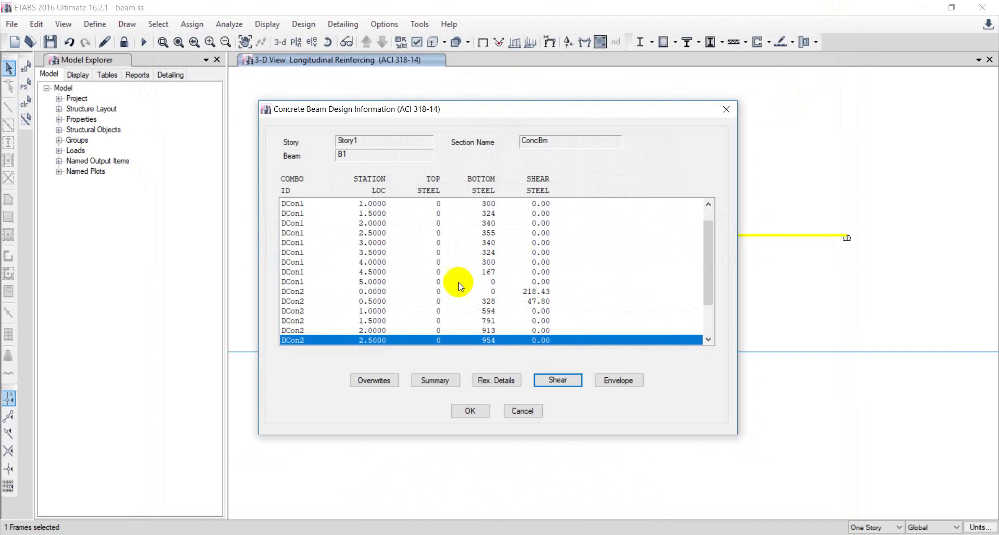
- Open the shear design details for combo DCon2 at station 0
{"action": "left_click", "coordinate": [377, 301]}
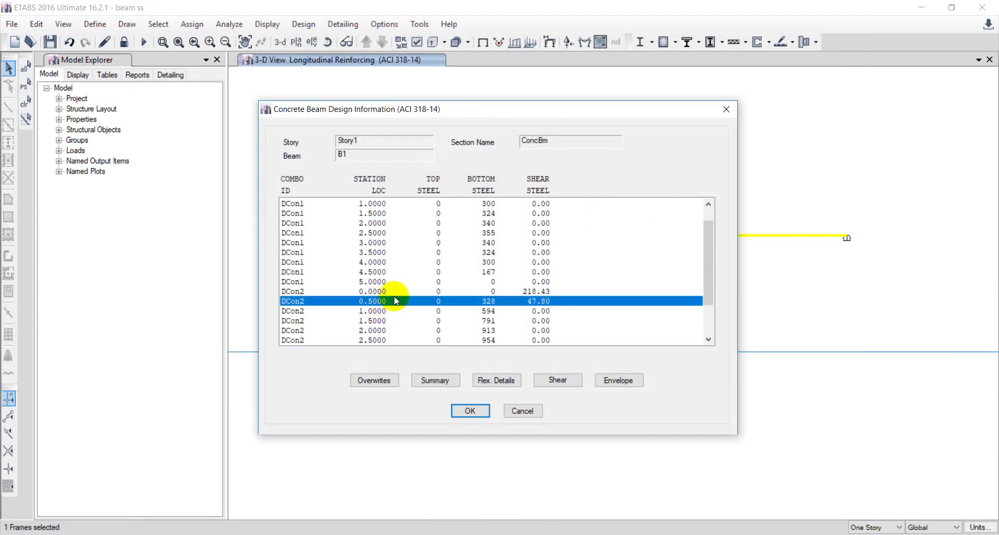
{"action": "left_click", "coordinate": [395, 292]}
{"action": "left_click", "coordinate": [558, 380]}
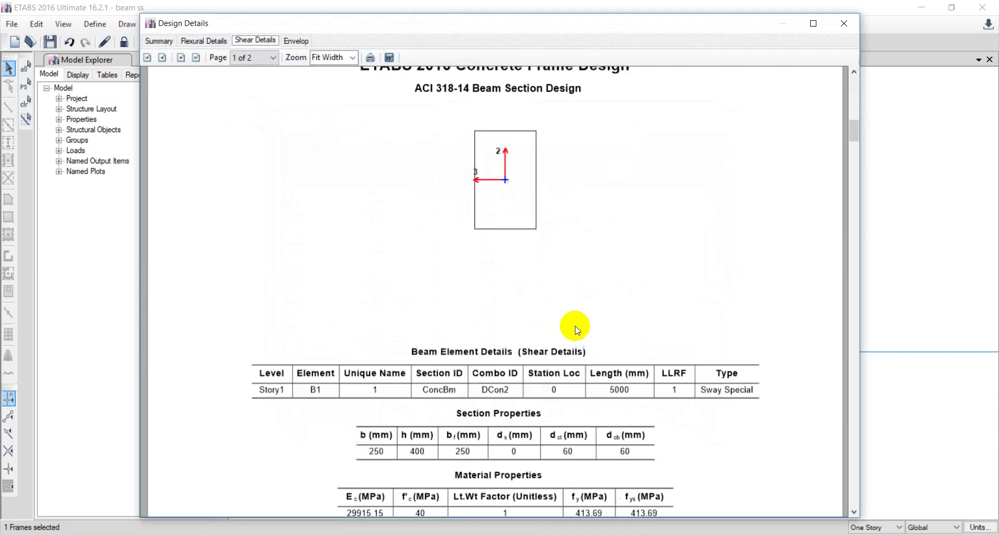
- Review the shear rebar design and torsion capacity tables, and close the report and the beam's design information
{"action": "scroll", "coordinate": [573, 329], "scroll_direction": "down", "scroll_amount": 10}
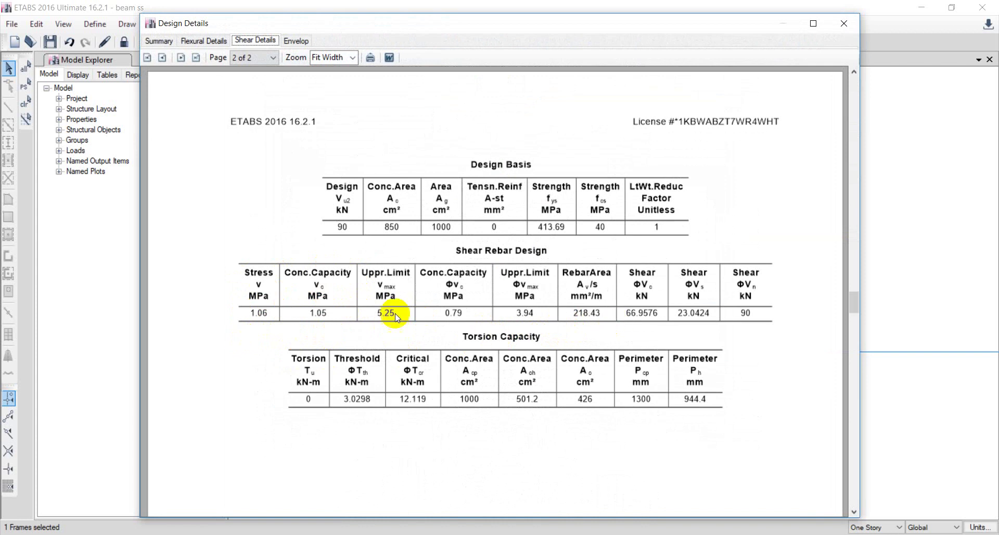
{"action": "left_click", "coordinate": [836, 23]}
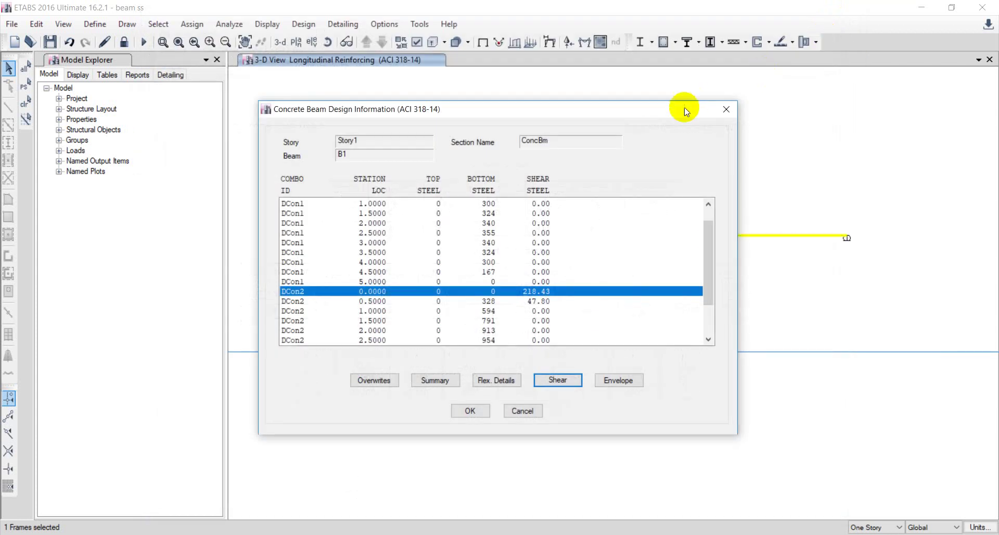
{"action": "left_click", "coordinate": [723, 108]}
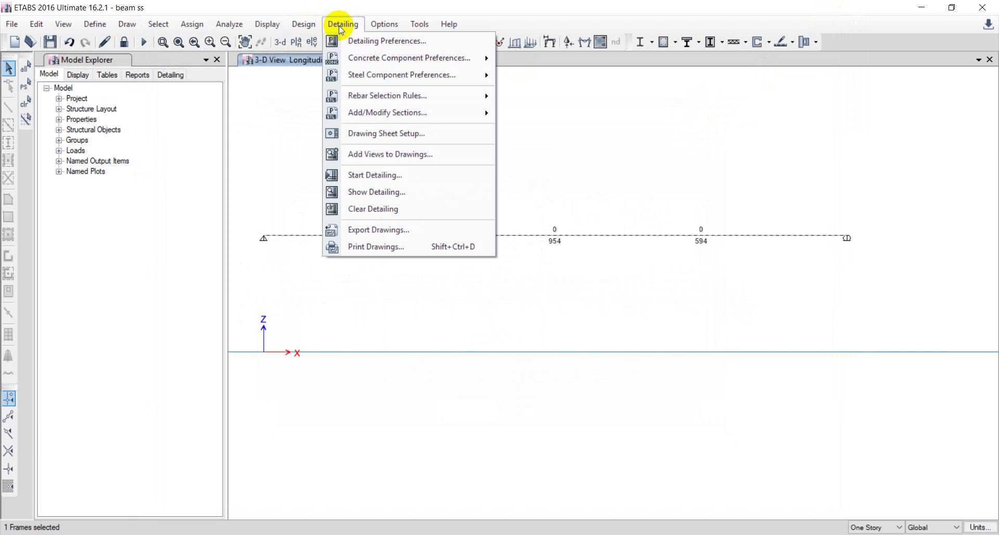
- Run the detailing, overwriting the existing drawings, and open the Concrete Beam Schedule (Seismic) drawing sheet
{"action": "left_click", "coordinate": [366, 175]}
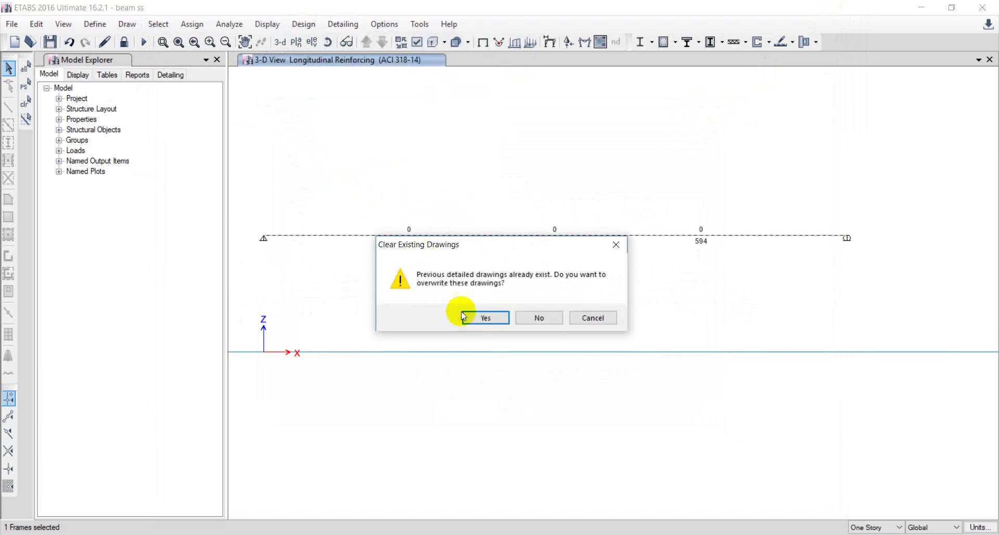
{"action": "left_click", "coordinate": [492, 318]}
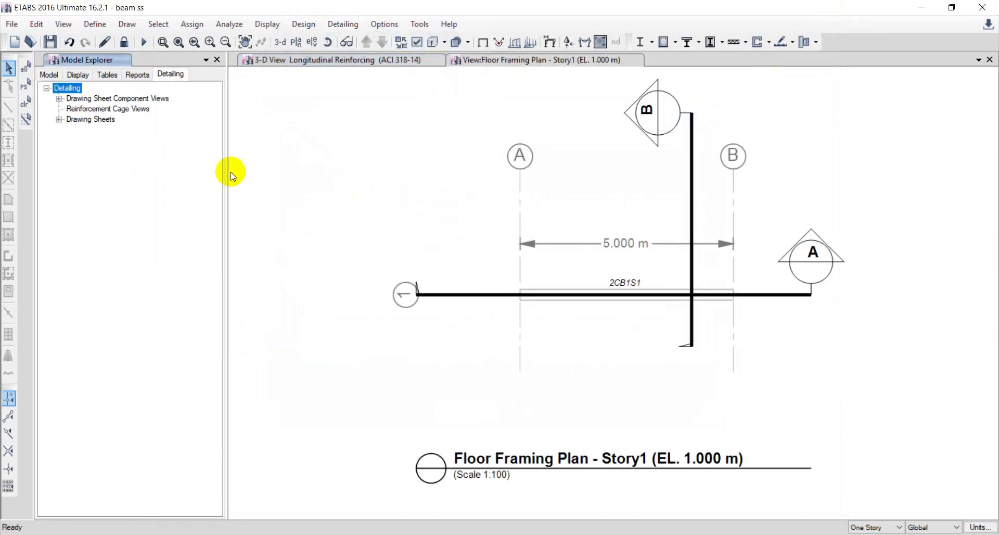
{"action": "left_click", "coordinate": [59, 120]}
{"action": "double_click", "coordinate": [78, 160]}
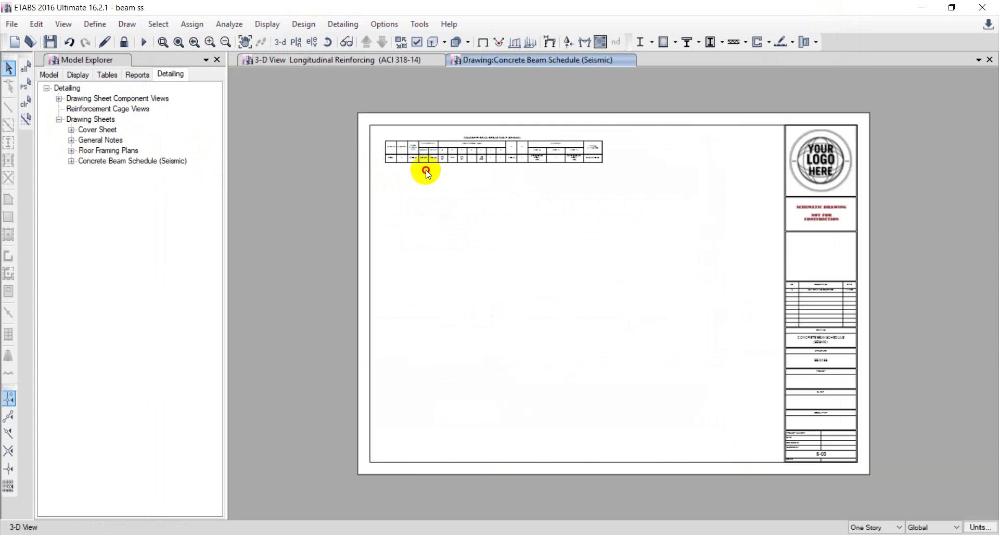
- Examine the concrete beam rebar table, including section size, longitudinal bars, stirrup zones and typical elevation
{"action": "scroll", "coordinate": [426, 172], "scroll_direction": "up", "scroll_amount": 5}
{"action": "left_click_drag", "start_coordinate": [511, 156], "coordinate": [480, 236]}
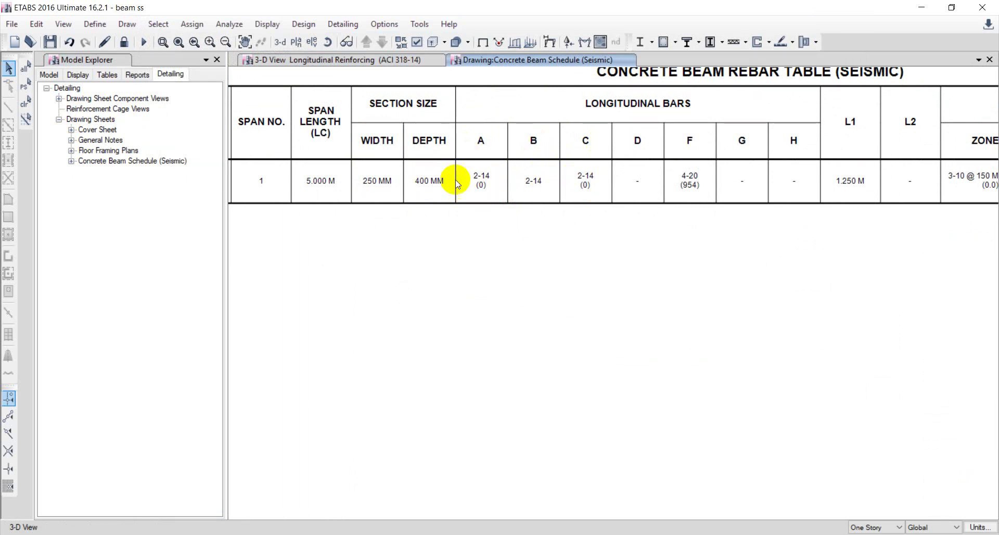
{"action": "left_click_drag", "start_coordinate": [587, 178], "coordinate": [511, 230]}
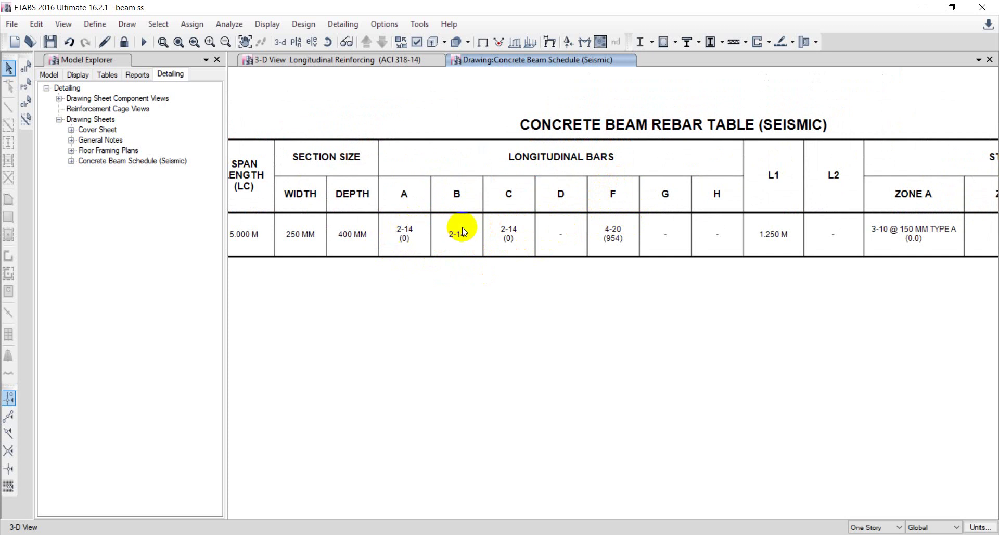
{"action": "mouse_move", "coordinate": [435, 235]}
{"action": "left_mouse_down"}
{"action": "mouse_move", "coordinate": [430, 224]}
{"action": "mouse_move", "coordinate": [378, 223]}
{"action": "left_mouse_up"}
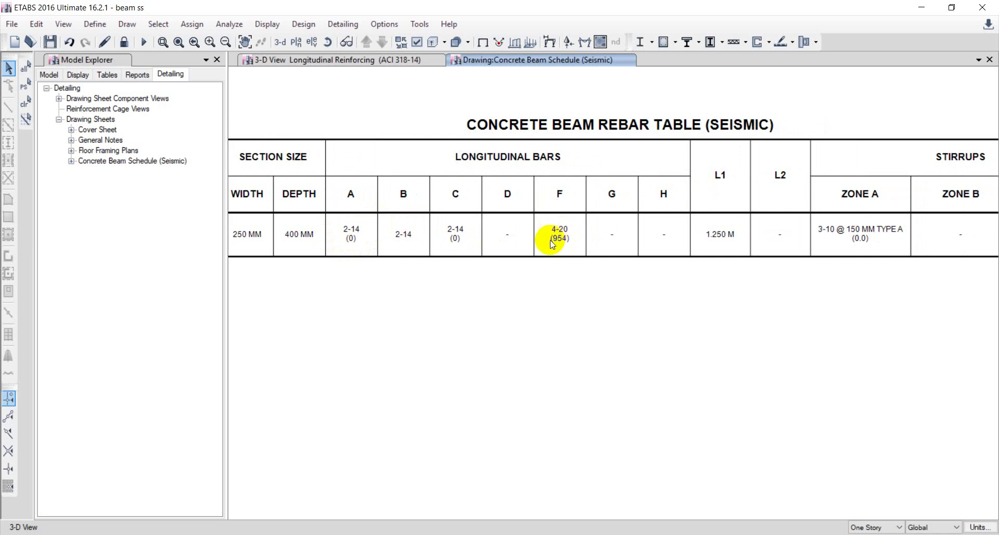
{"action": "left_click_drag", "start_coordinate": [574, 242], "coordinate": [334, 271]}
{"action": "left_click_drag", "start_coordinate": [604, 271], "coordinate": [510, 275]}
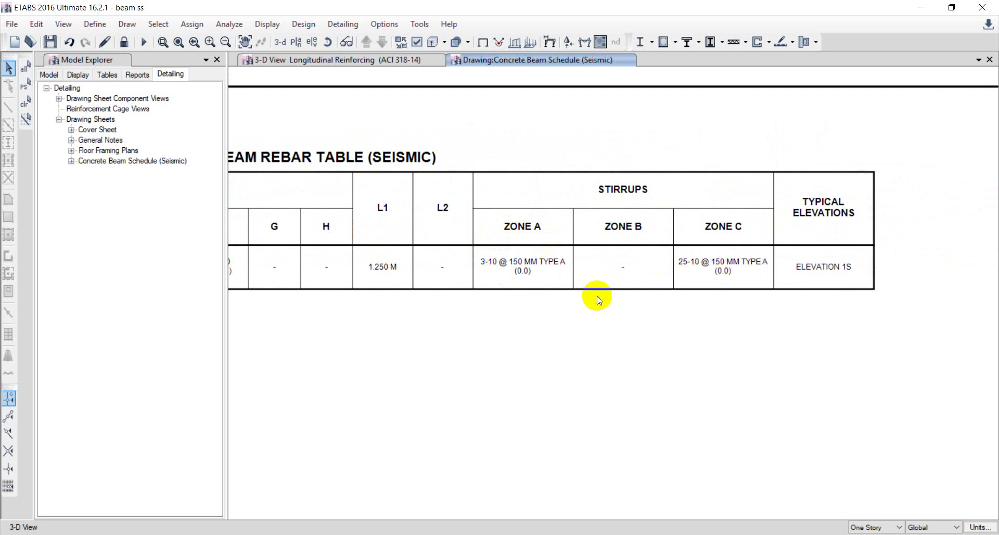
{"action": "left_click_drag", "start_coordinate": [470, 252], "coordinate": [721, 270]}
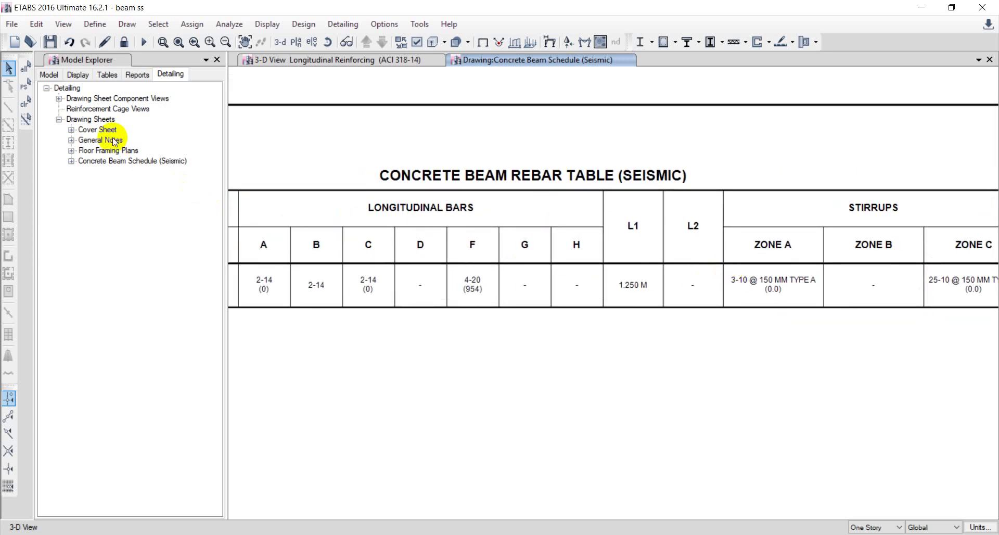
{"action": "scroll", "coordinate": [401, 143], "scroll_direction": "down", "scroll_amount": 5}
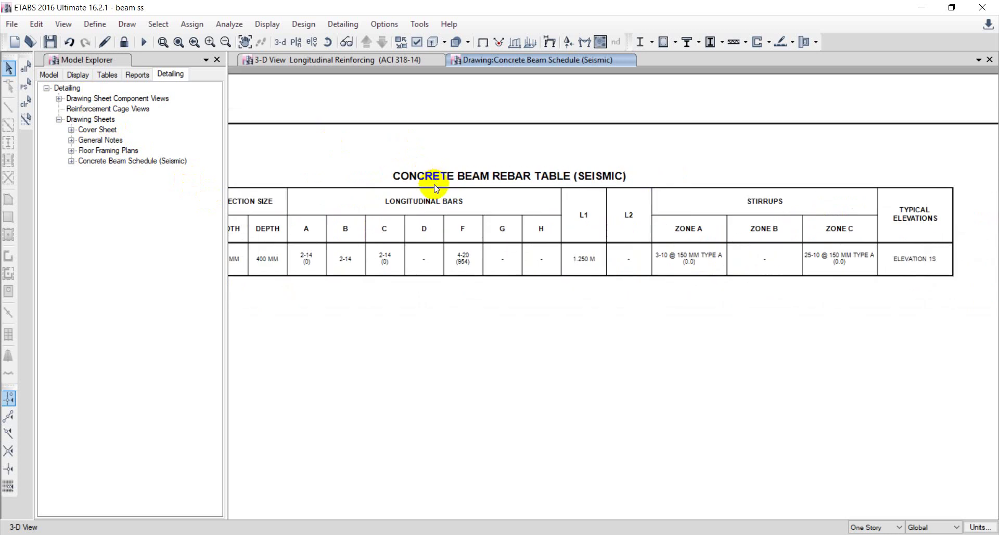
{"action": "left_click_drag", "start_coordinate": [385, 213], "coordinate": [530, 260]}
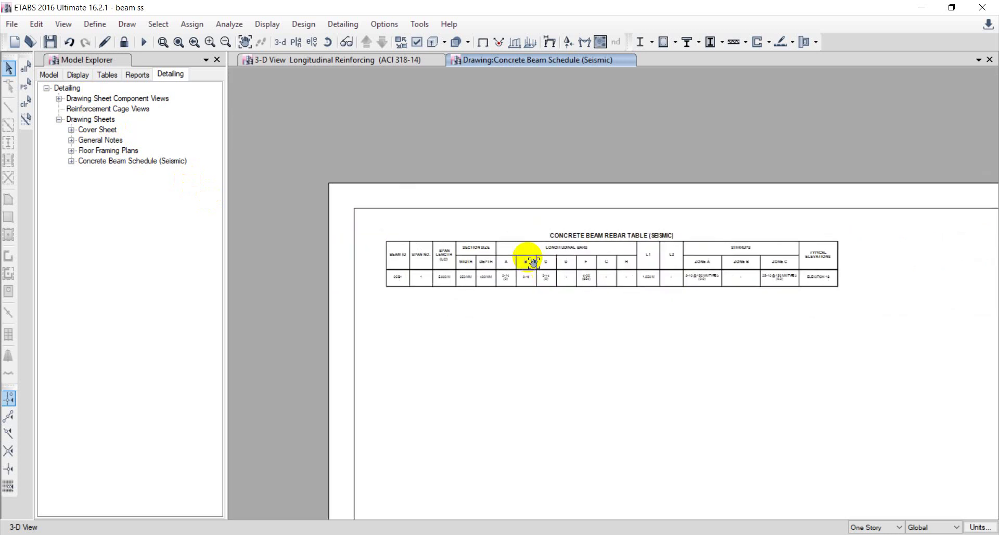
- Check the export format and sheet options for the beam schedule drawing and close them without exporting
{"action": "right_click", "coordinate": [560, 315]}
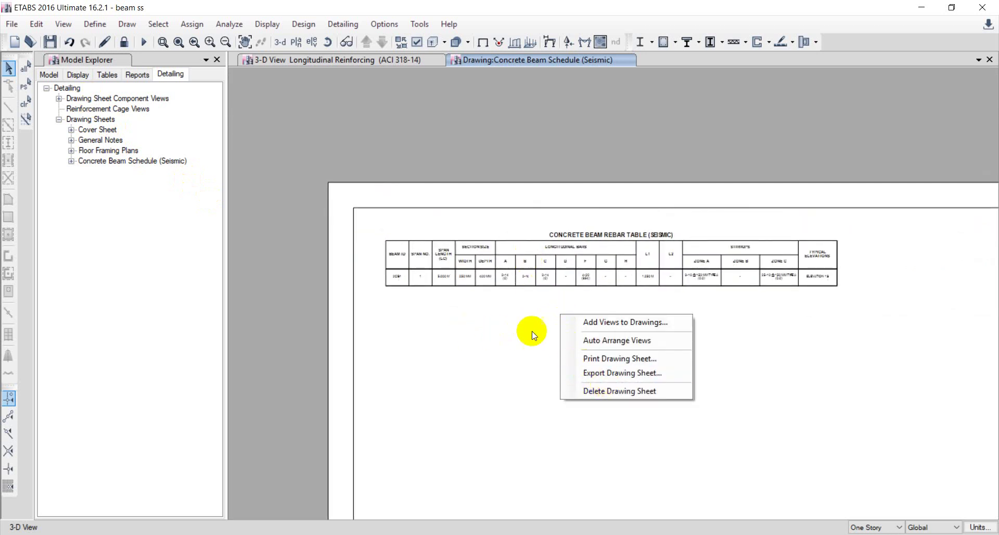
{"action": "left_click", "coordinate": [591, 373]}
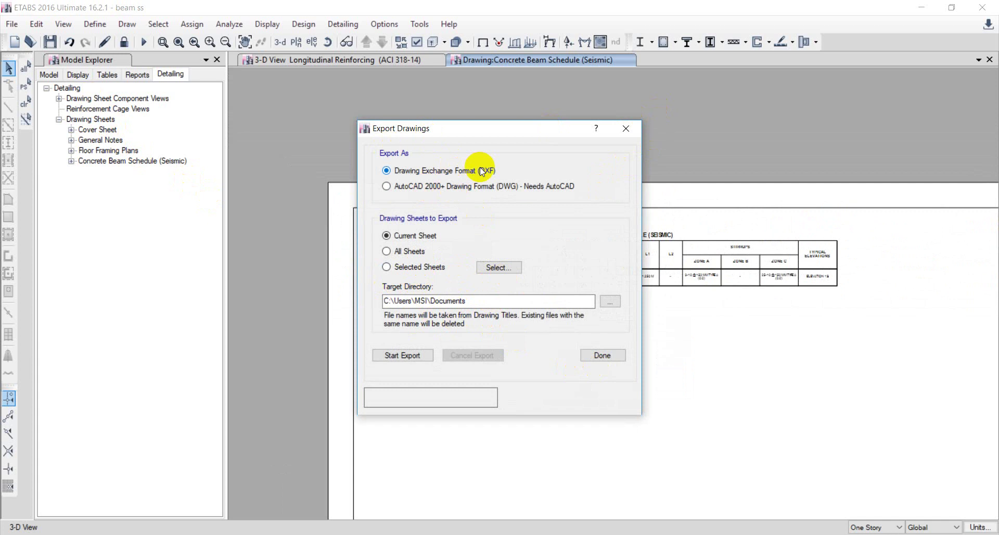
{"action": "left_click", "coordinate": [626, 128]}
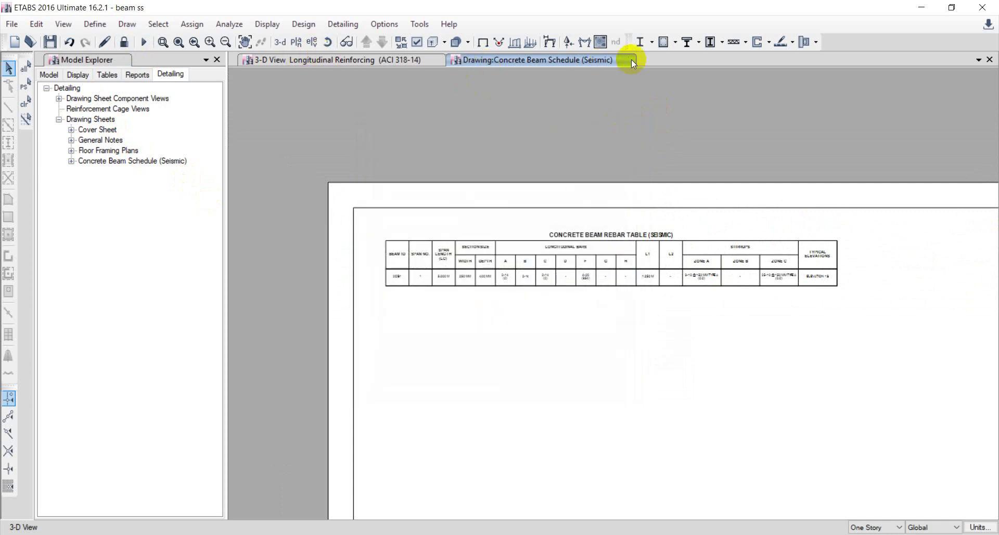
- Return to the 3-D longitudinal reinforcing view and review the beam's shear rebar design for combo DCon2 at station 0
{"action": "left_click", "coordinate": [383, 59]}
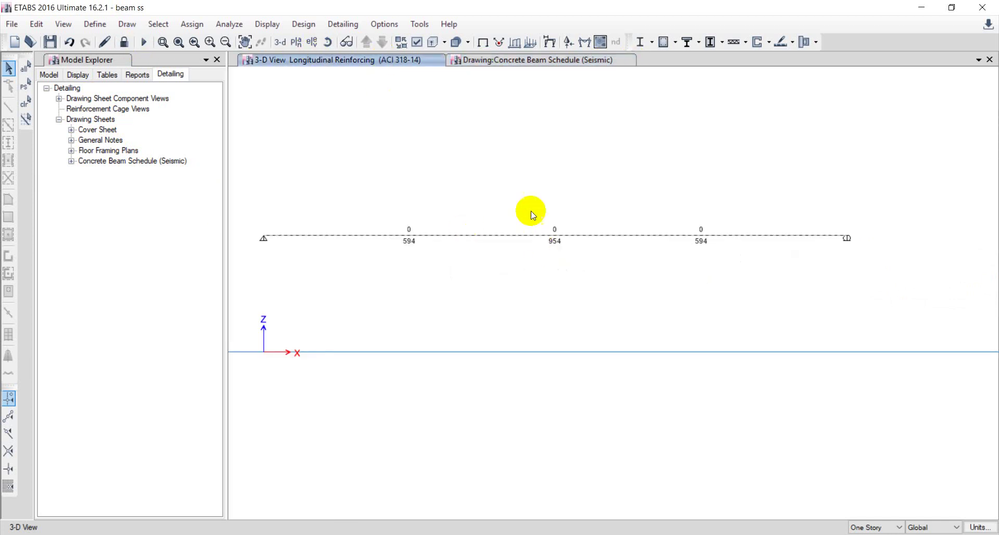
{"action": "right_click", "coordinate": [579, 237]}
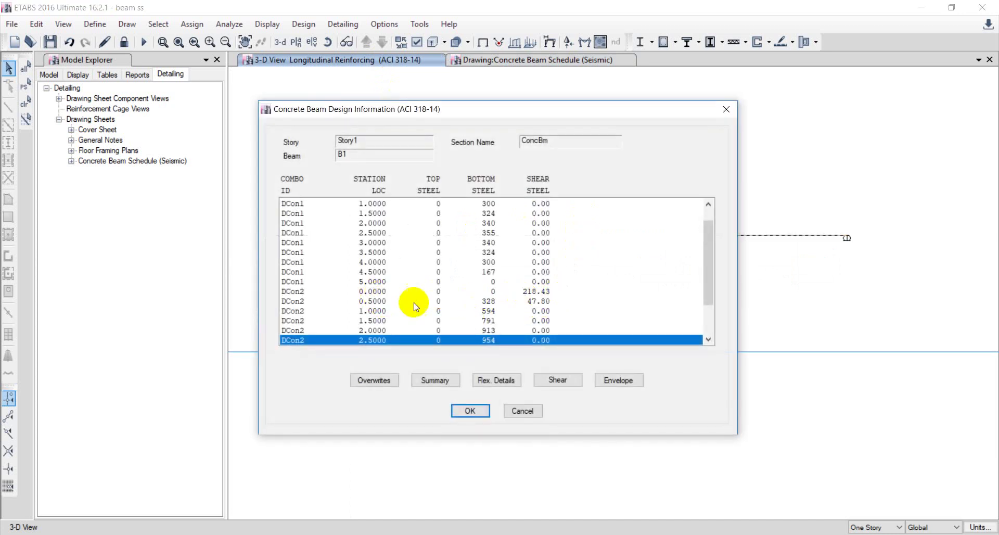
{"action": "left_click", "coordinate": [542, 292]}
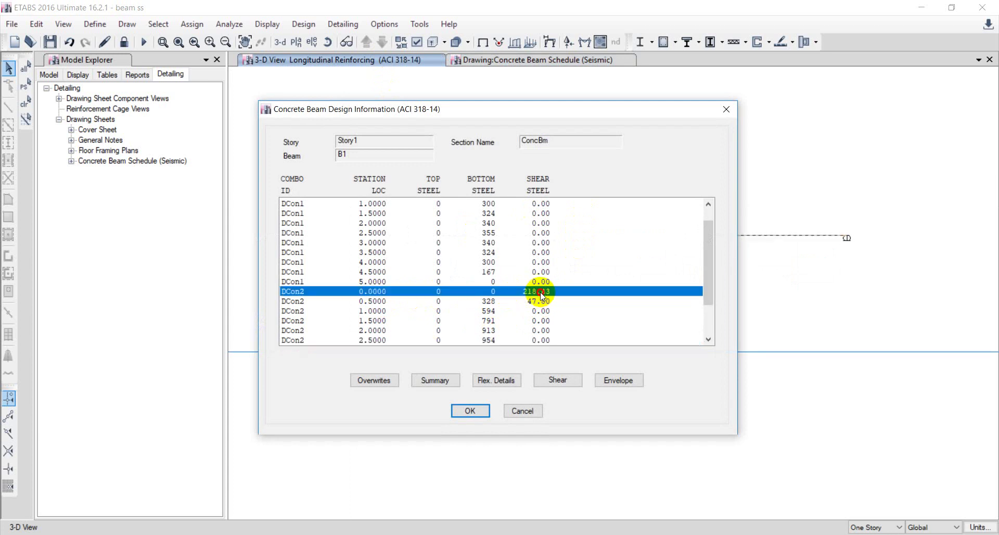
{"action": "left_click", "coordinate": [544, 380]}
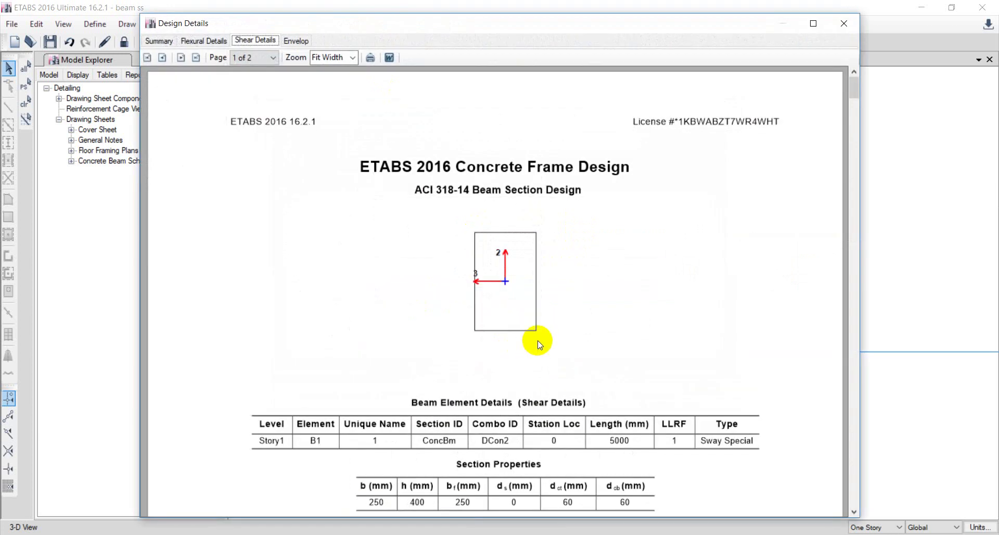
{"action": "scroll", "coordinate": [703, 165], "scroll_direction": "down", "scroll_amount": 5}
{"action": "scroll", "coordinate": [551, 196], "scroll_direction": "down", "scroll_amount": 10}
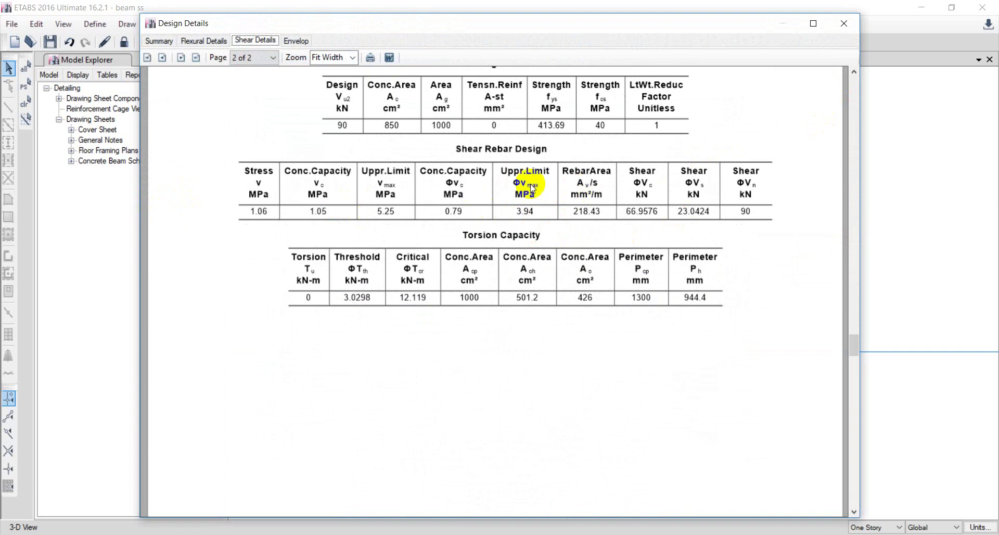
{"action": "left_click", "coordinate": [842, 23]}
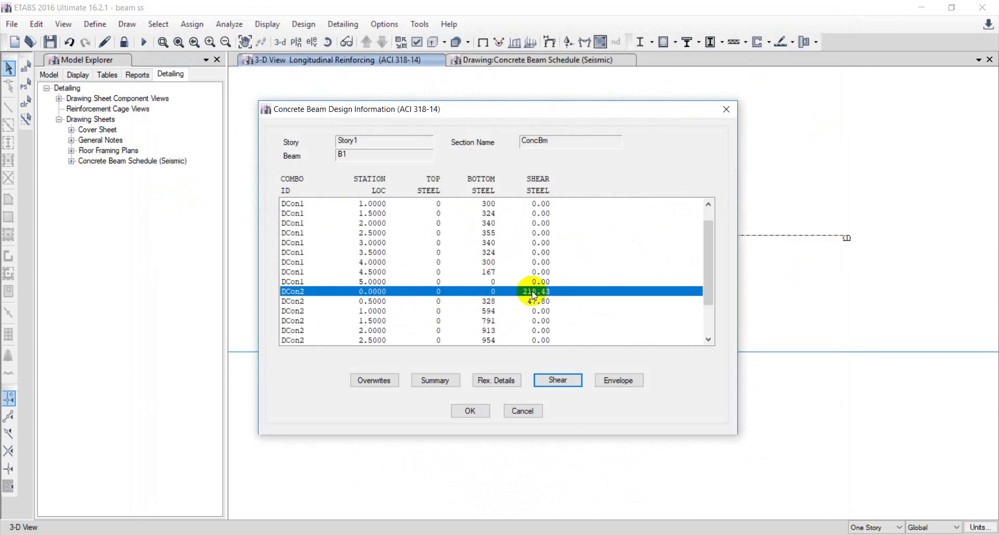
- Review the section, material, code parameter and design force tables in the station 0 shear report, and close the beam's design information
{"action": "left_click", "coordinate": [549, 376]}
{"action": "scroll", "coordinate": [526, 344], "scroll_direction": "down", "scroll_amount": 5}
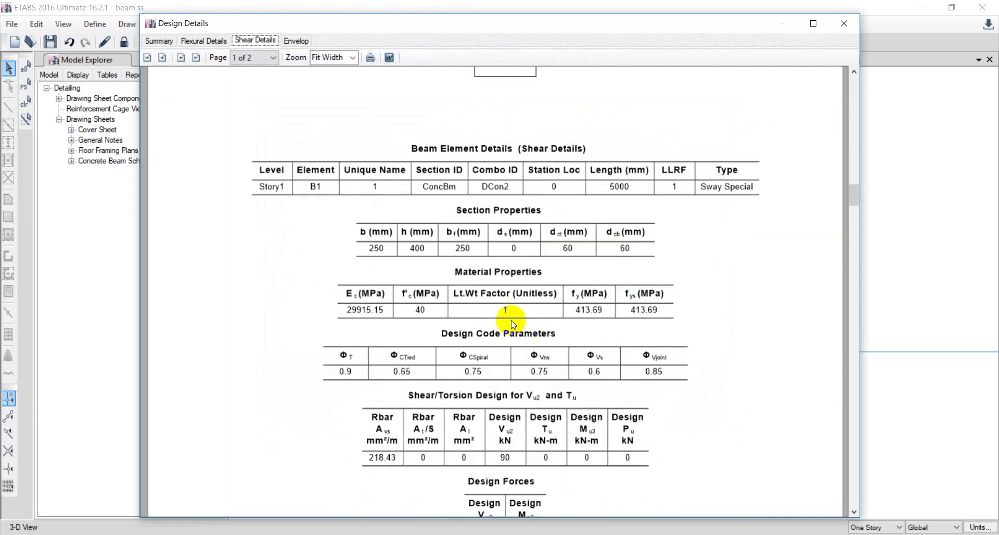
{"action": "scroll", "coordinate": [472, 315], "scroll_direction": "down", "scroll_amount": 3}
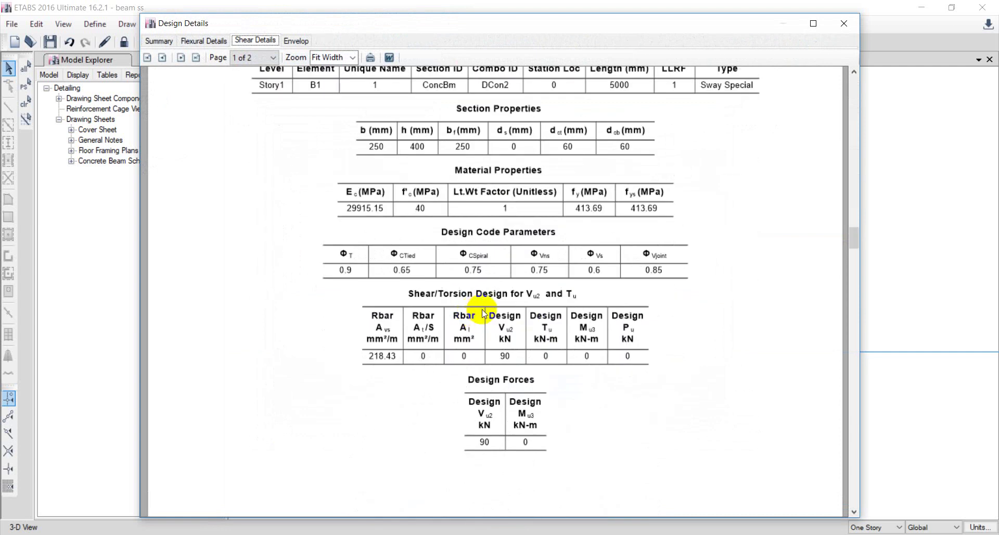
{"action": "scroll", "coordinate": [482, 309], "scroll_direction": "down", "scroll_amount": 3}
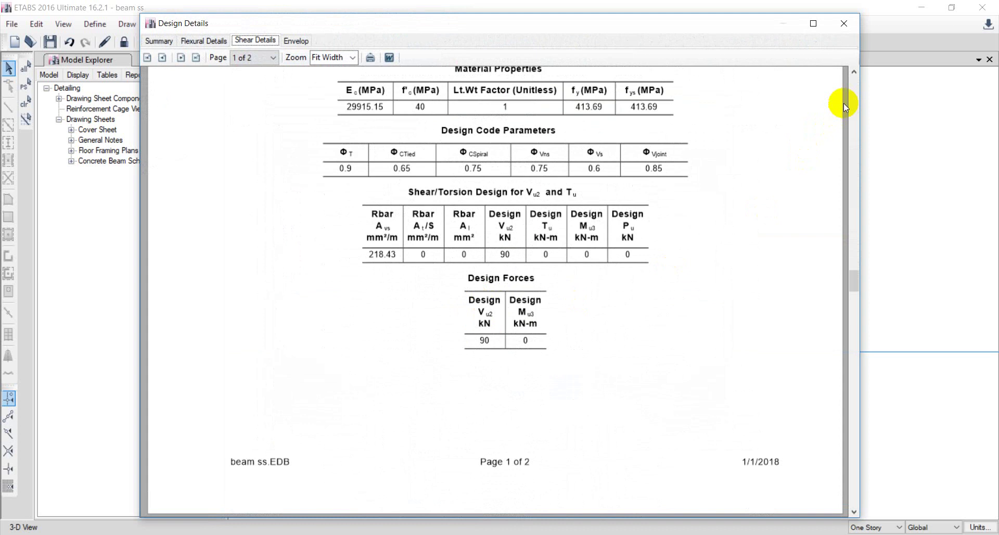
{"action": "left_click", "coordinate": [844, 24]}
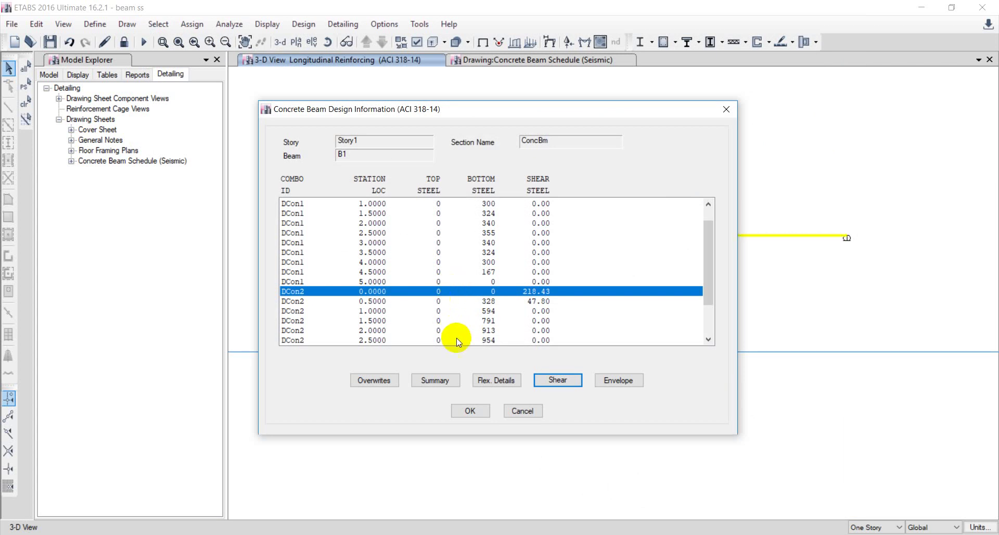
{"action": "left_click", "coordinate": [470, 411]}
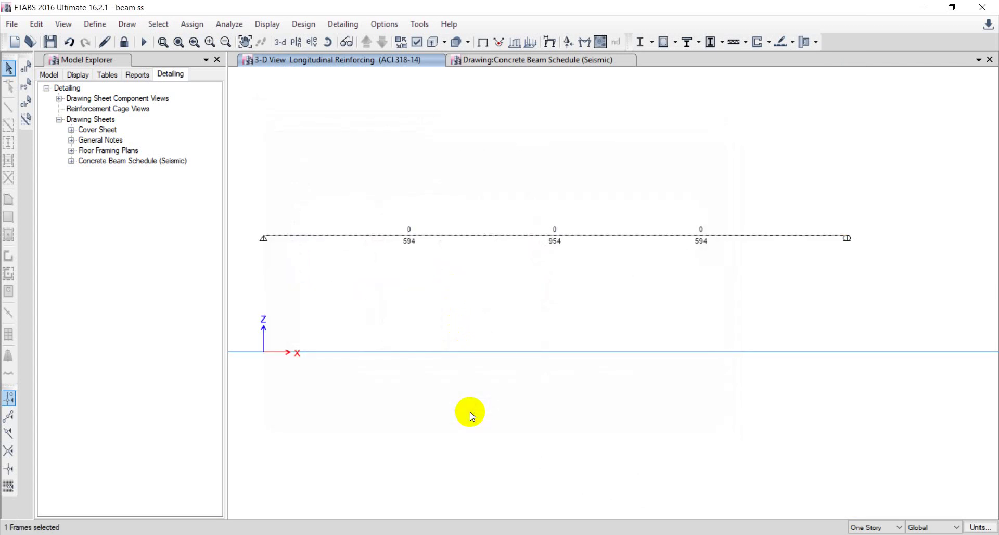